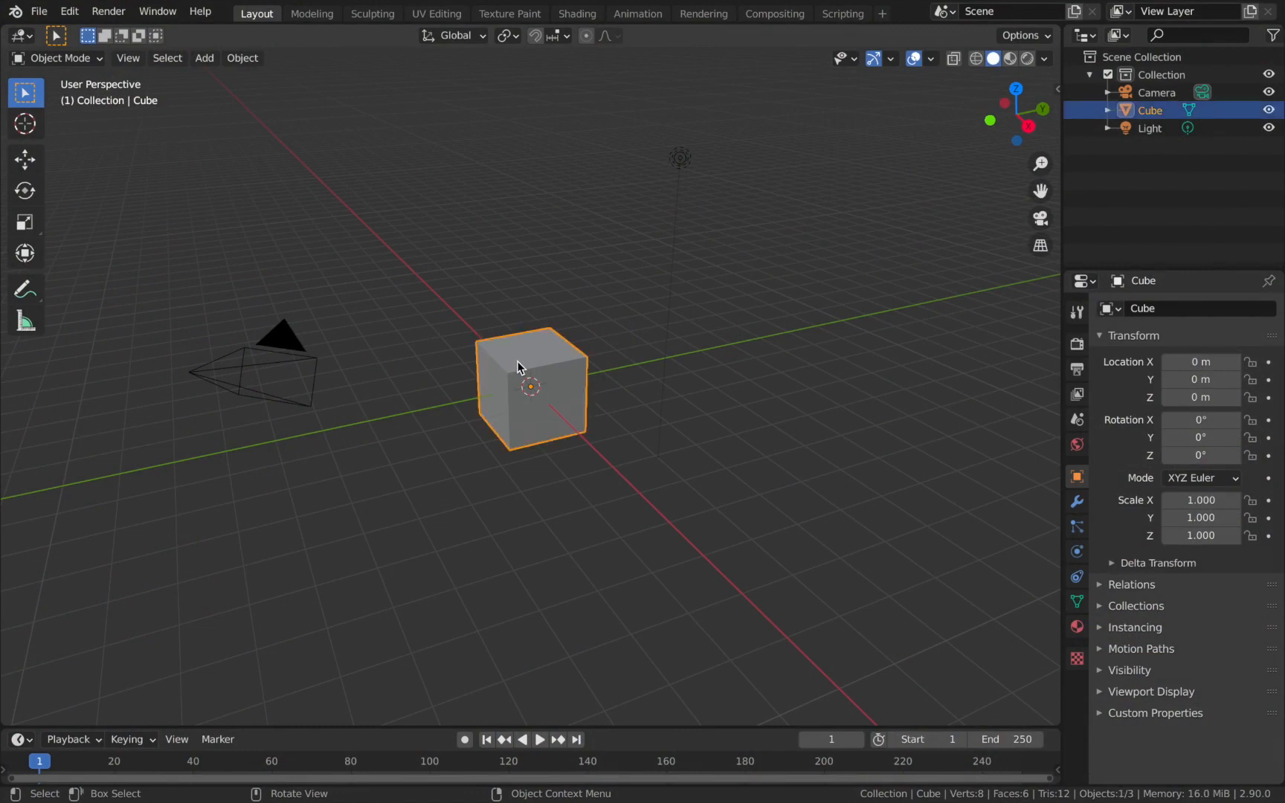
# Delete the default cube and add a cylinder mesh at the world origin.
pyautogui.press('x')
pyautogui.click(519, 366)
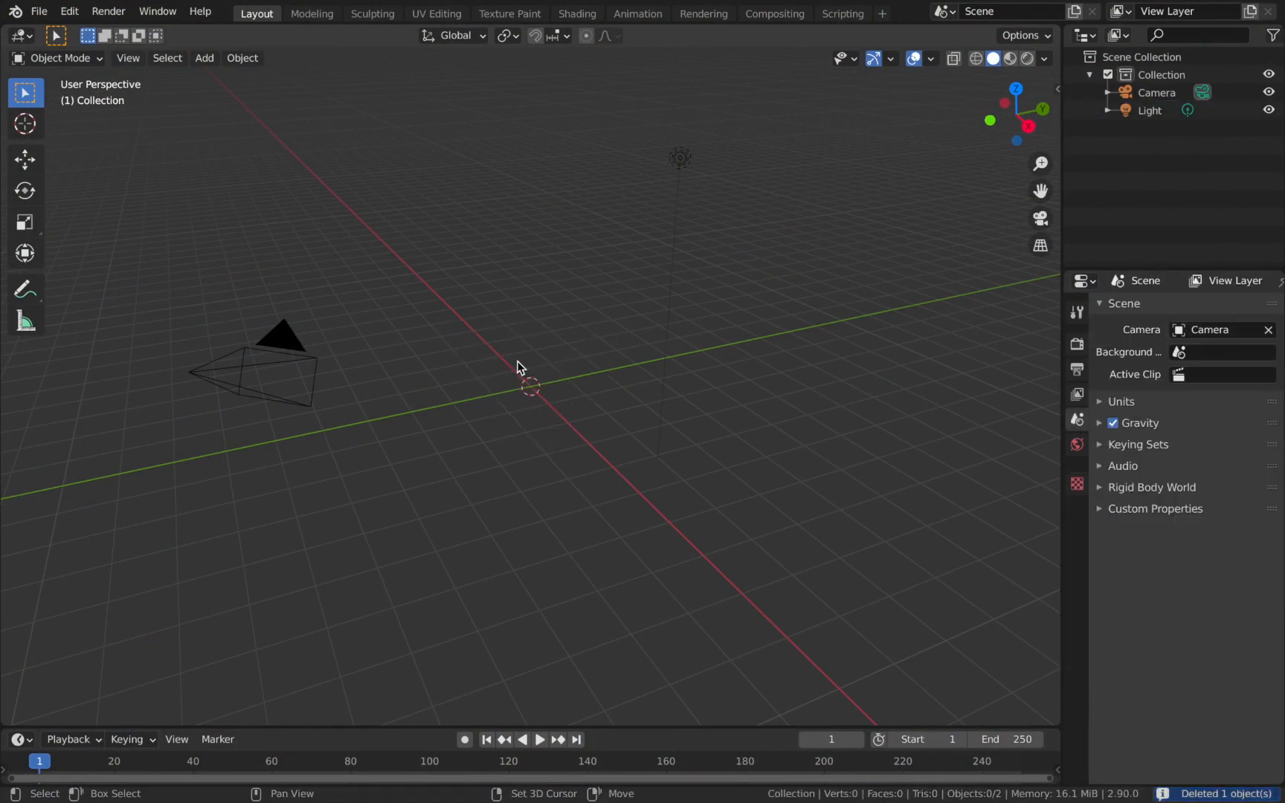
pyautogui.hotkey('shift', 'a')
pyautogui.moveTo(519, 365)
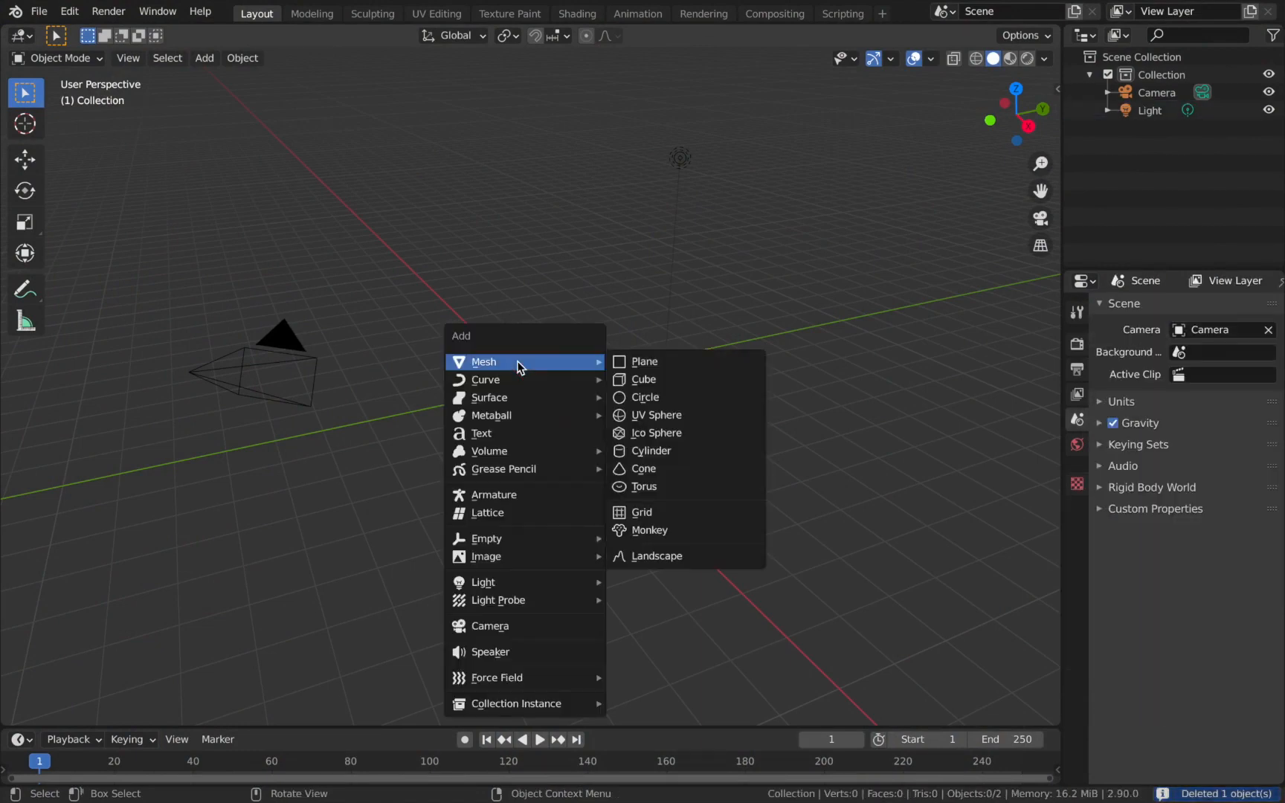
pyautogui.click(671, 450)
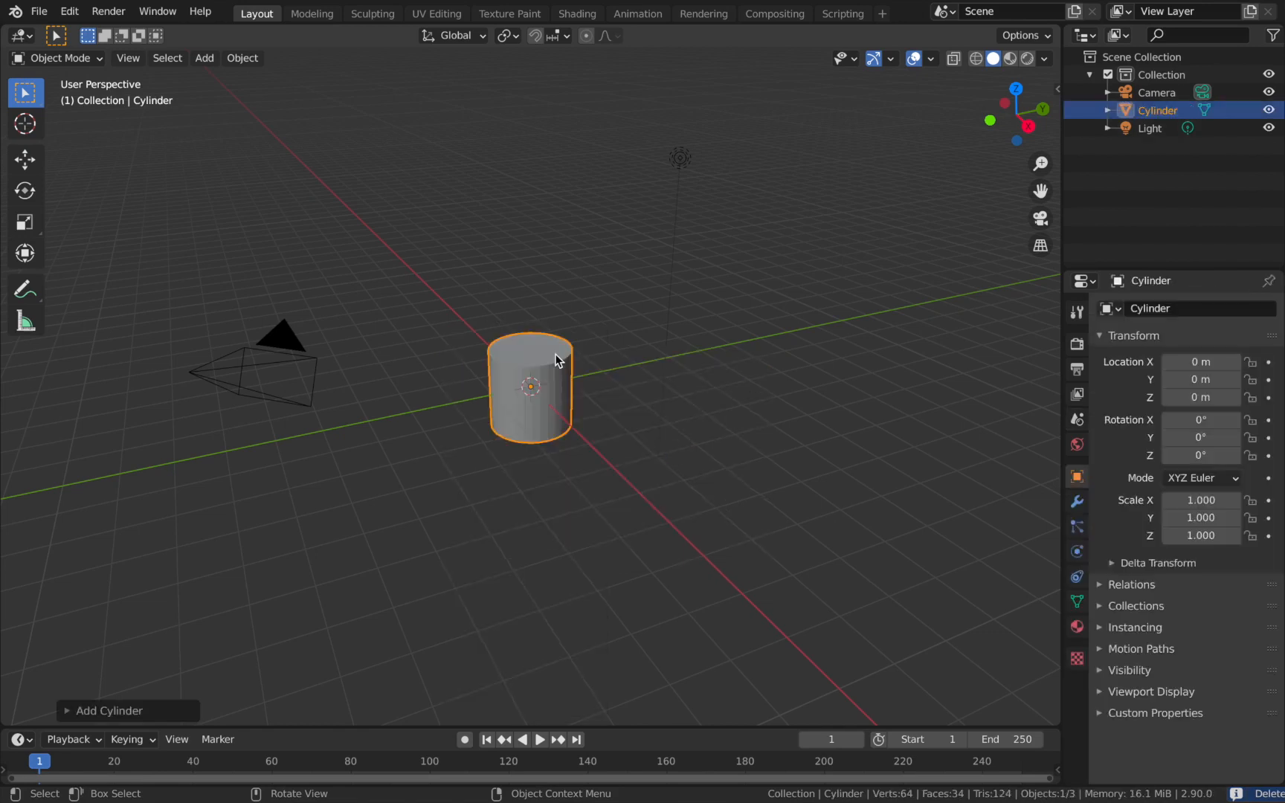
# Set the new cylinder's vertex count to 64.
pyautogui.click(66, 712)
pyautogui.click(219, 497)
pyautogui.write('64')
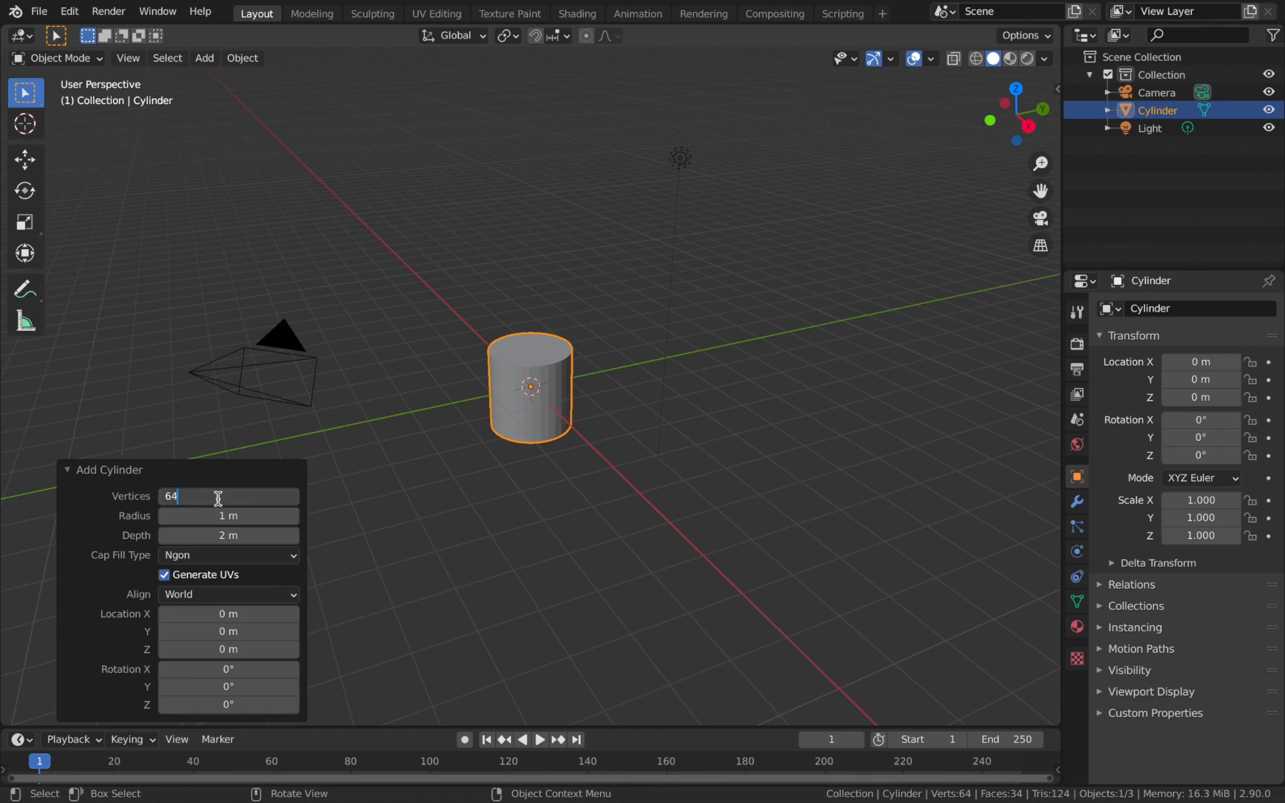
pyautogui.press('Return')
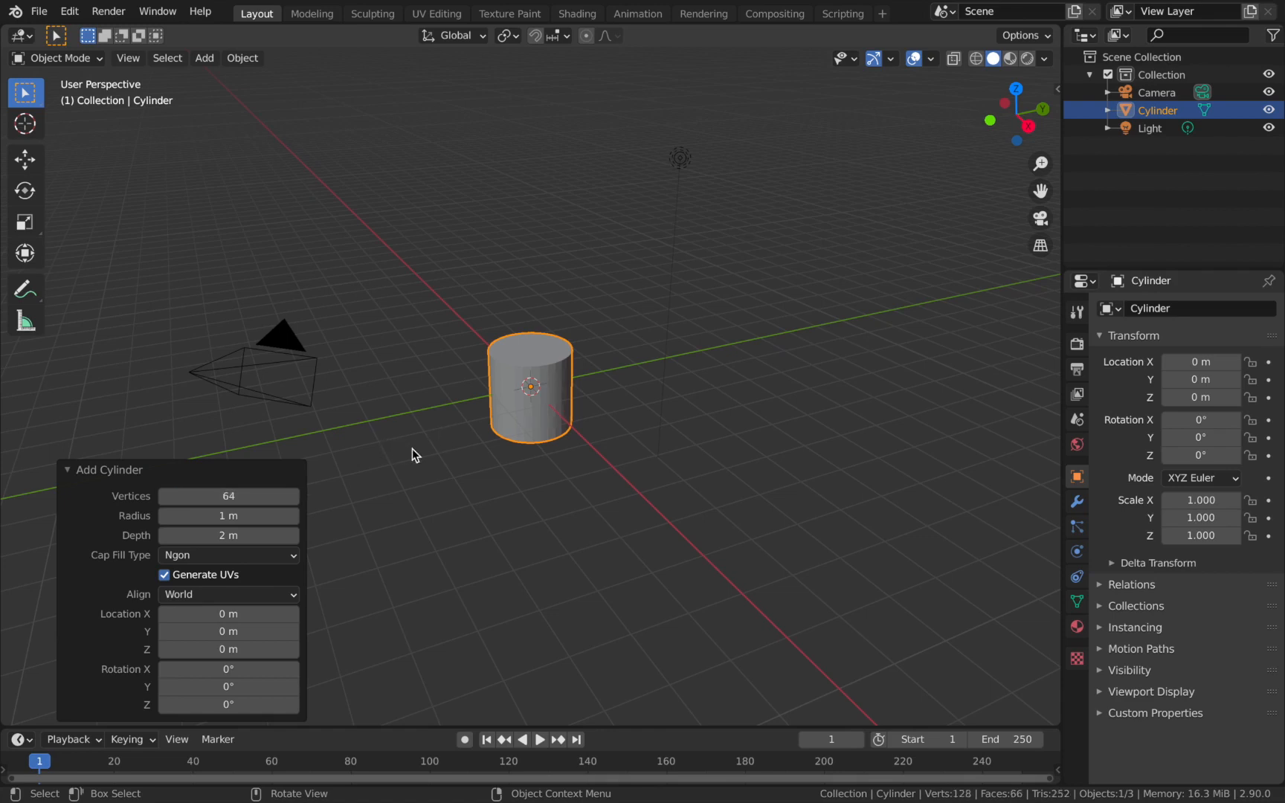
pyautogui.click(68, 474)
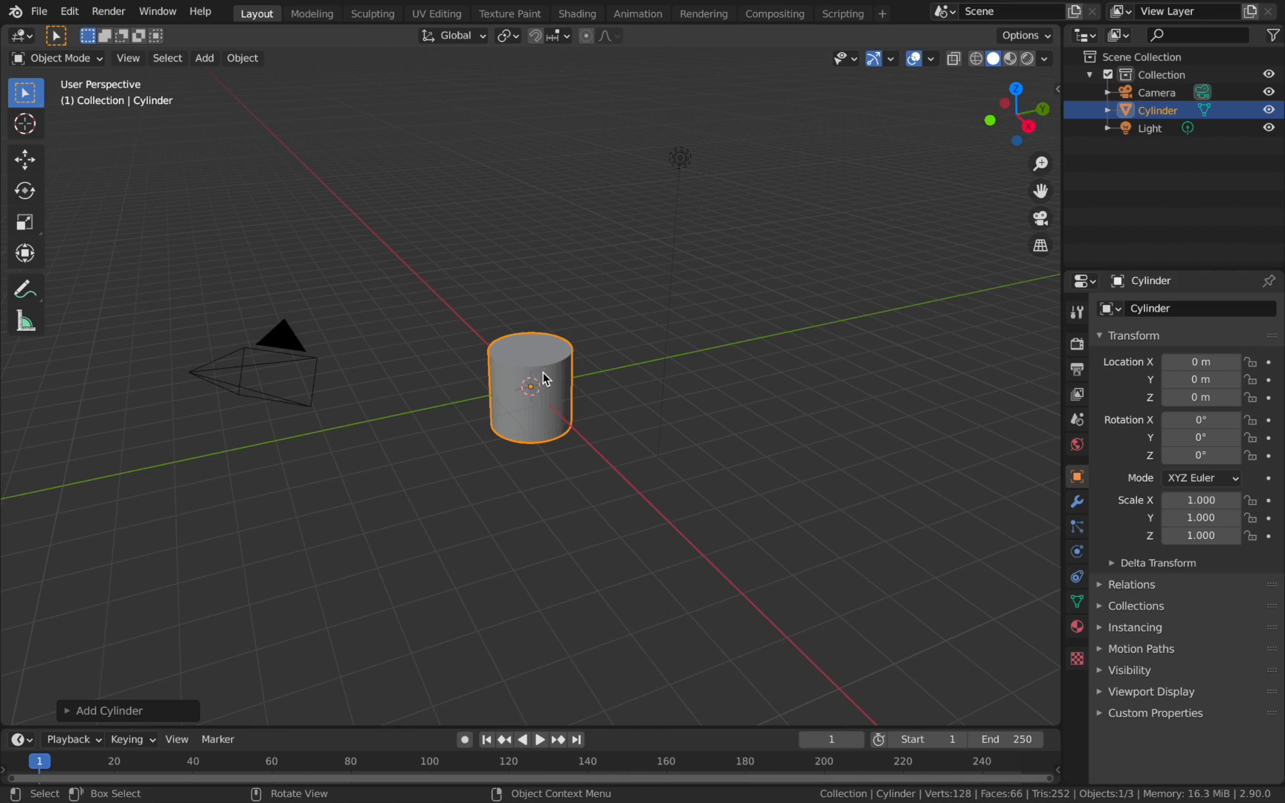
# Enter Edit Mode with face selection and delete the cylinder's top cap face.
pyautogui.press('Tab')
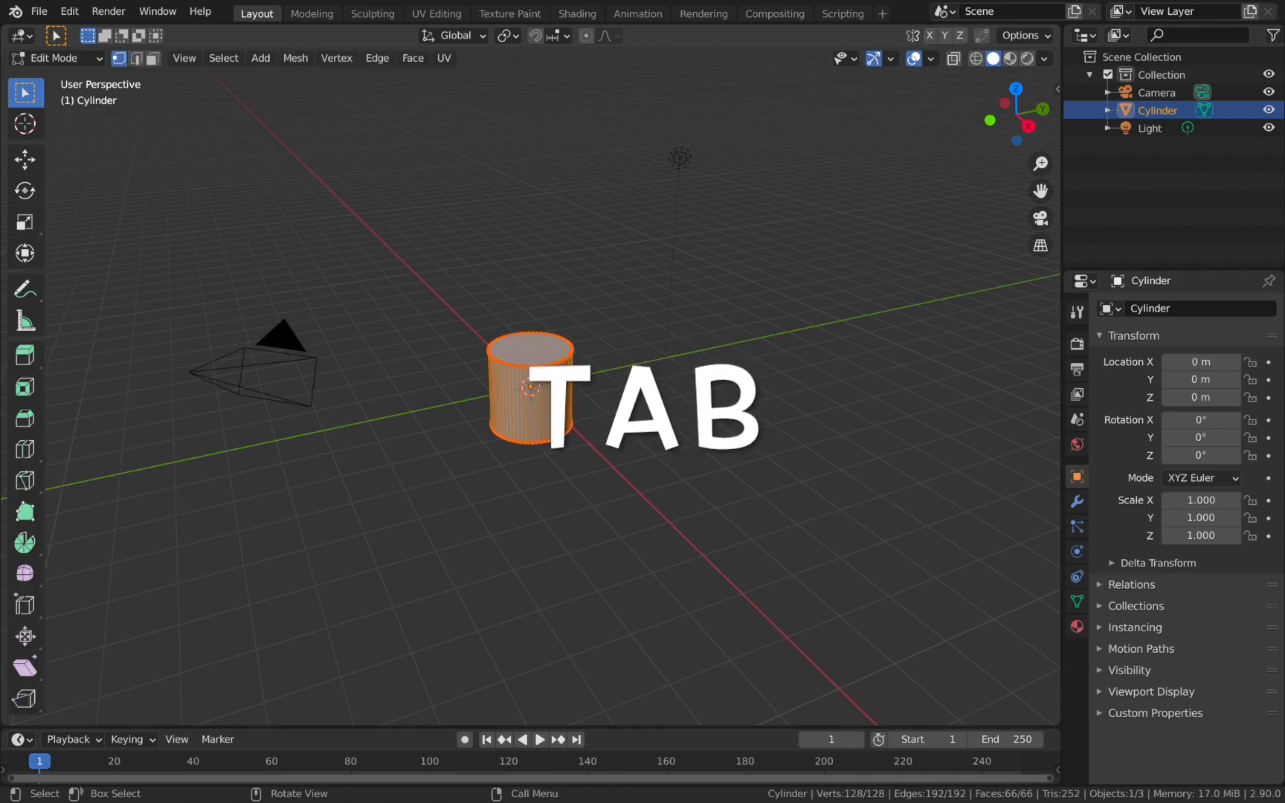
pyautogui.click(152, 60)
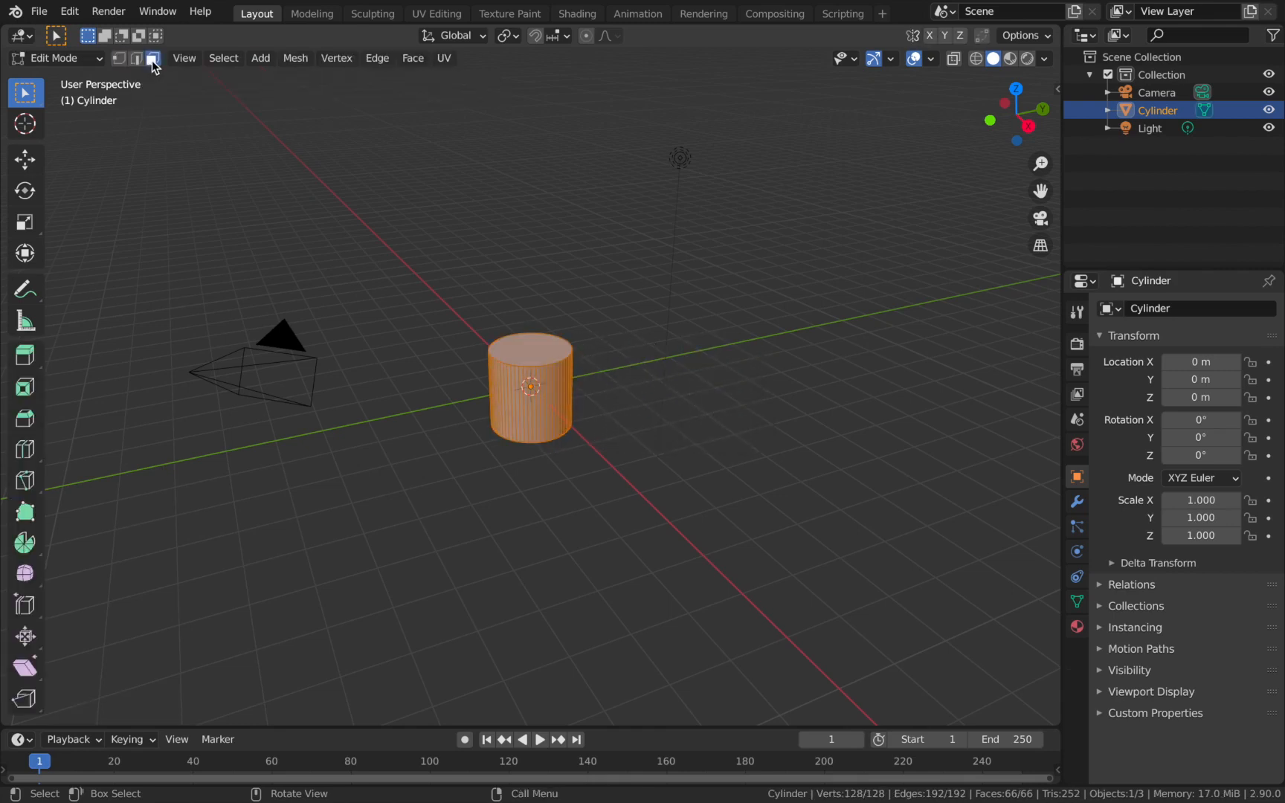
pyautogui.click(518, 347)
pyautogui.press('x')
pyautogui.click(521, 347)
# Delete the cylinder's bottom cap face to leave an open tube.
pyautogui.moveTo(559, 388); pyautogui.dragTo(533, 402, button='middle')
pyautogui.click(536, 398)
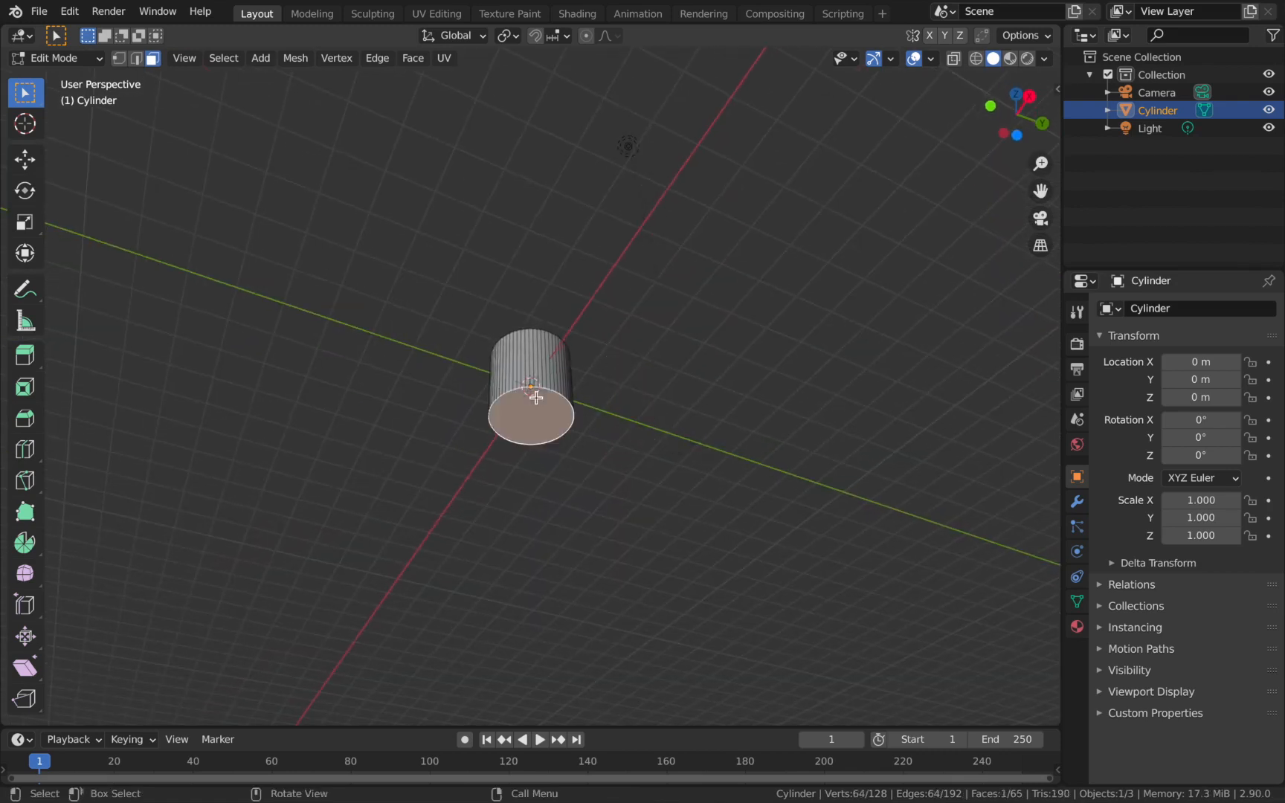
pyautogui.press('x')
pyautogui.click(537, 398)
# Select the whole tube mesh and rotate it 90° around the X axis.
pyautogui.moveTo(537, 398); pyautogui.dragTo(525, 444, button='middle')
pyautogui.scroll(4, 530, 381)
pyautogui.scroll(-4, 530, 381)
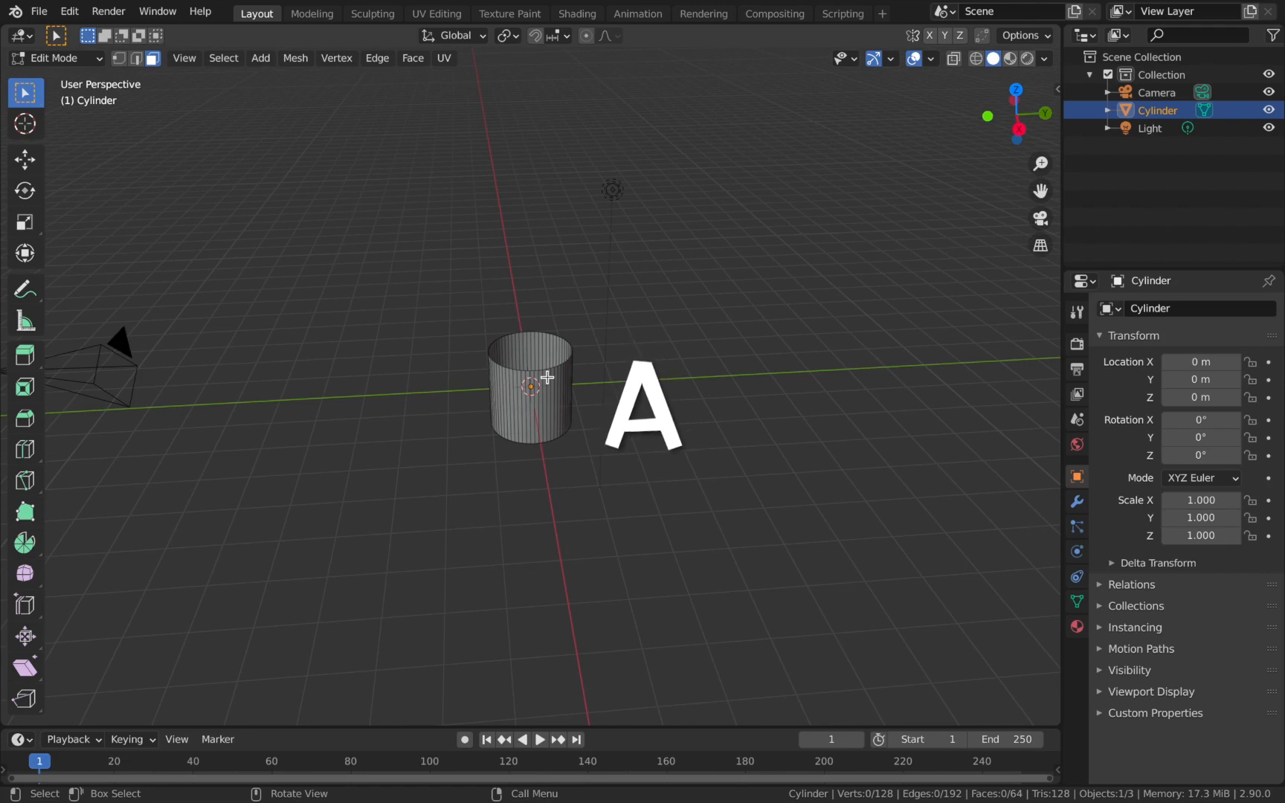
pyautogui.press('a')
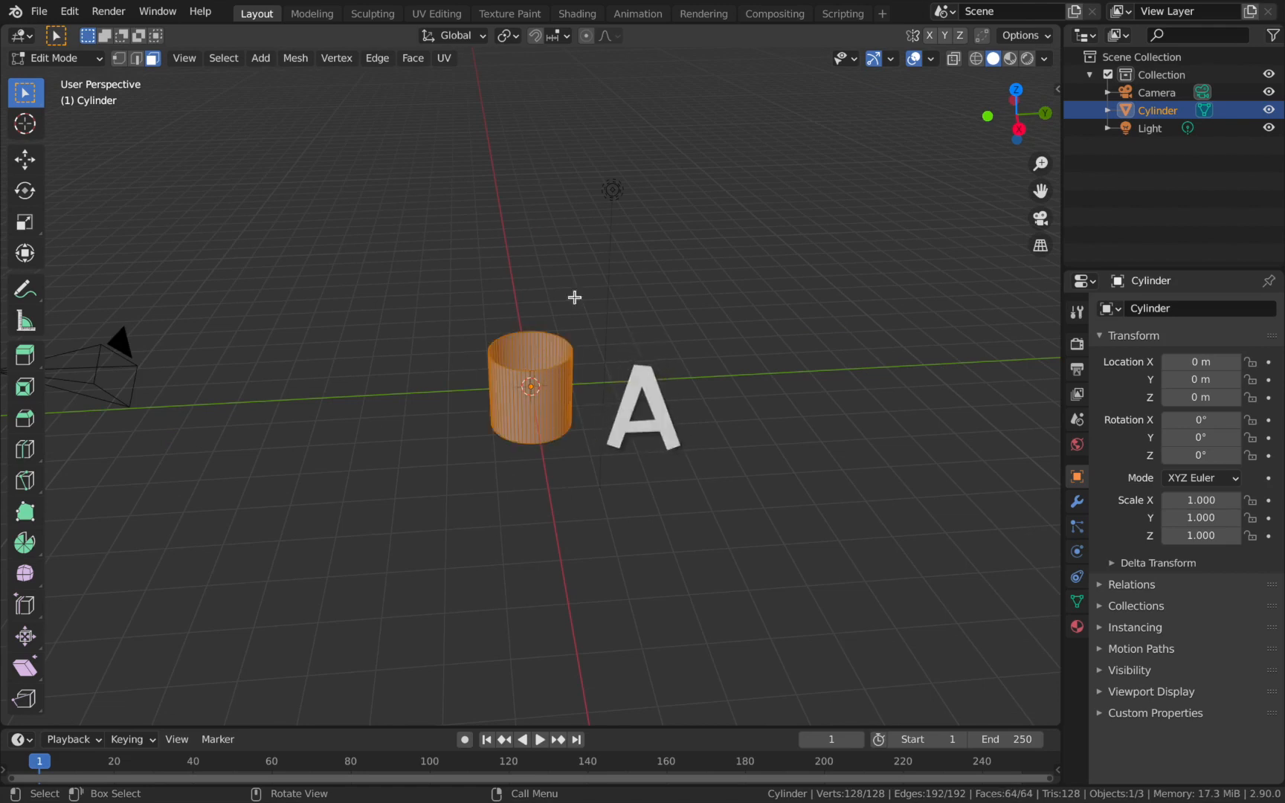
pyautogui.write('rx90')
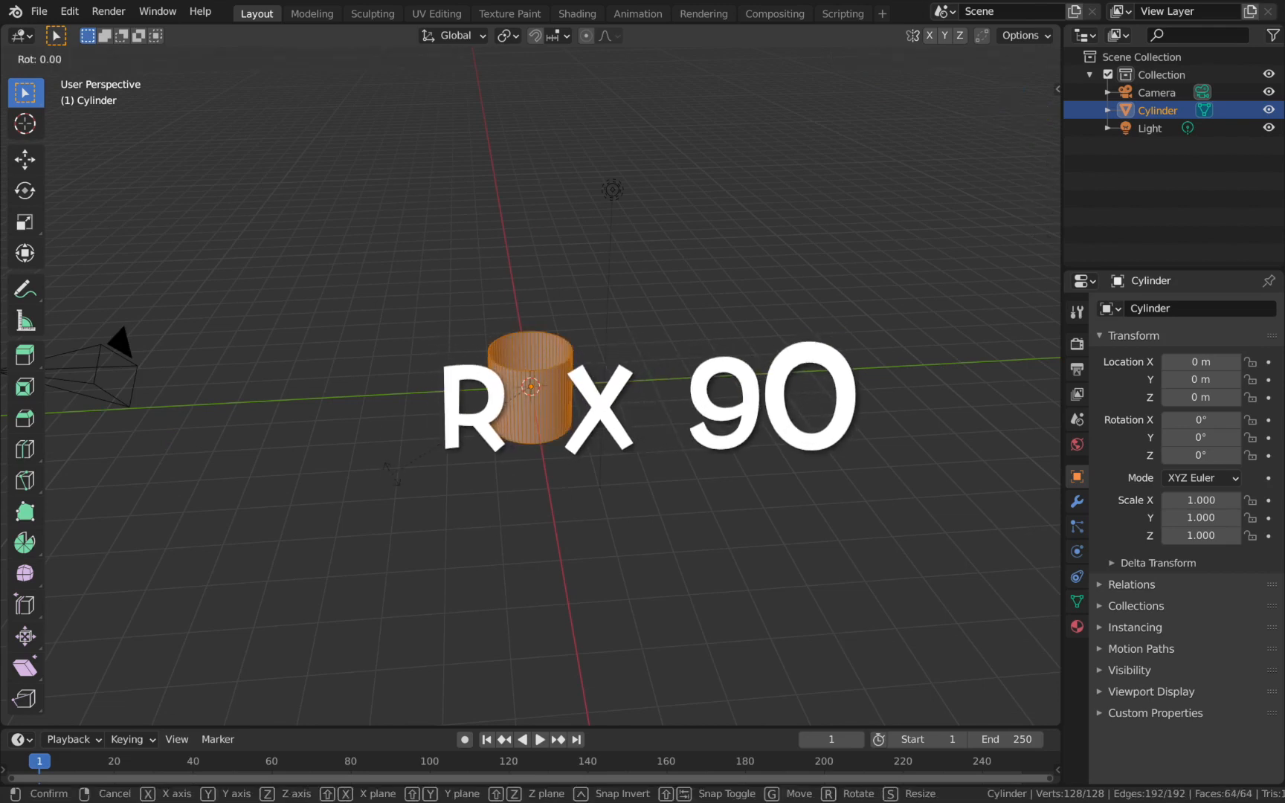
pyautogui.press('Return')
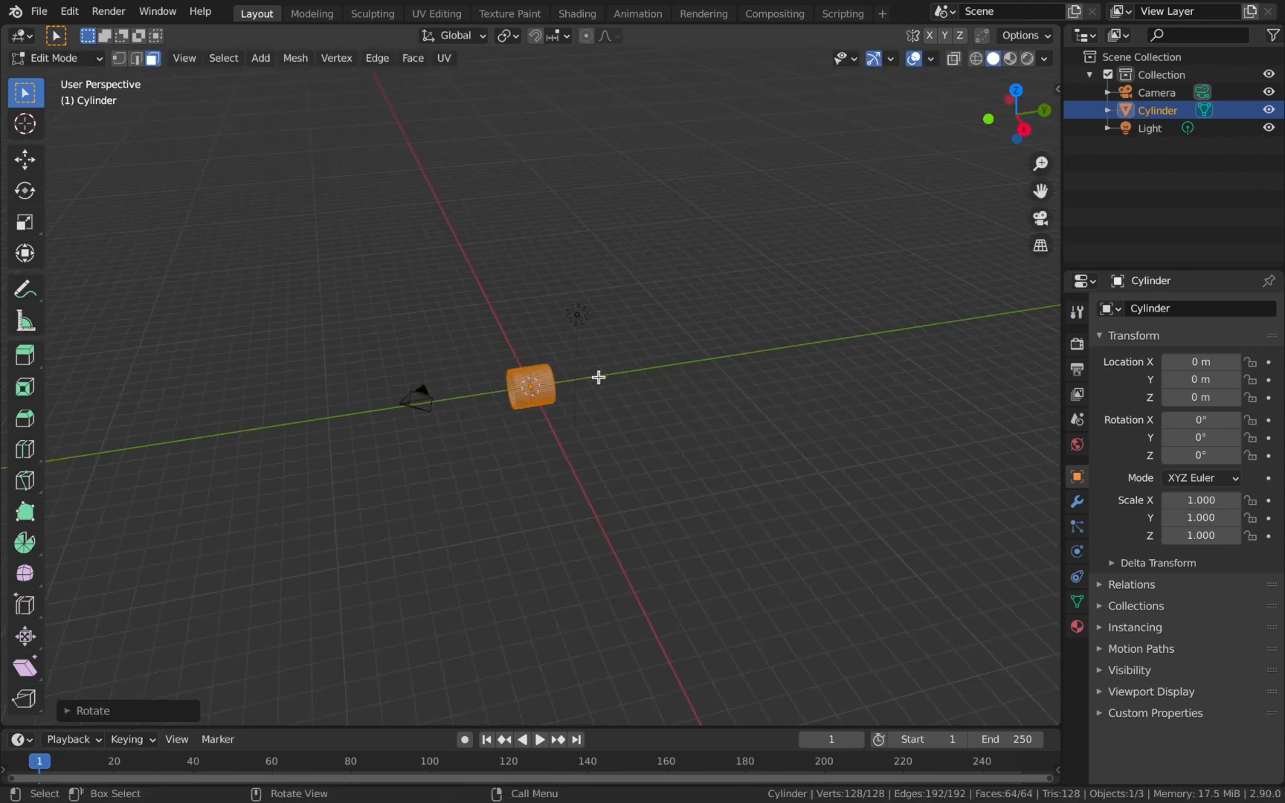
# Scale the tube mesh by 8 along the Y axis.
pyautogui.press('s')
pyautogui.write('y')
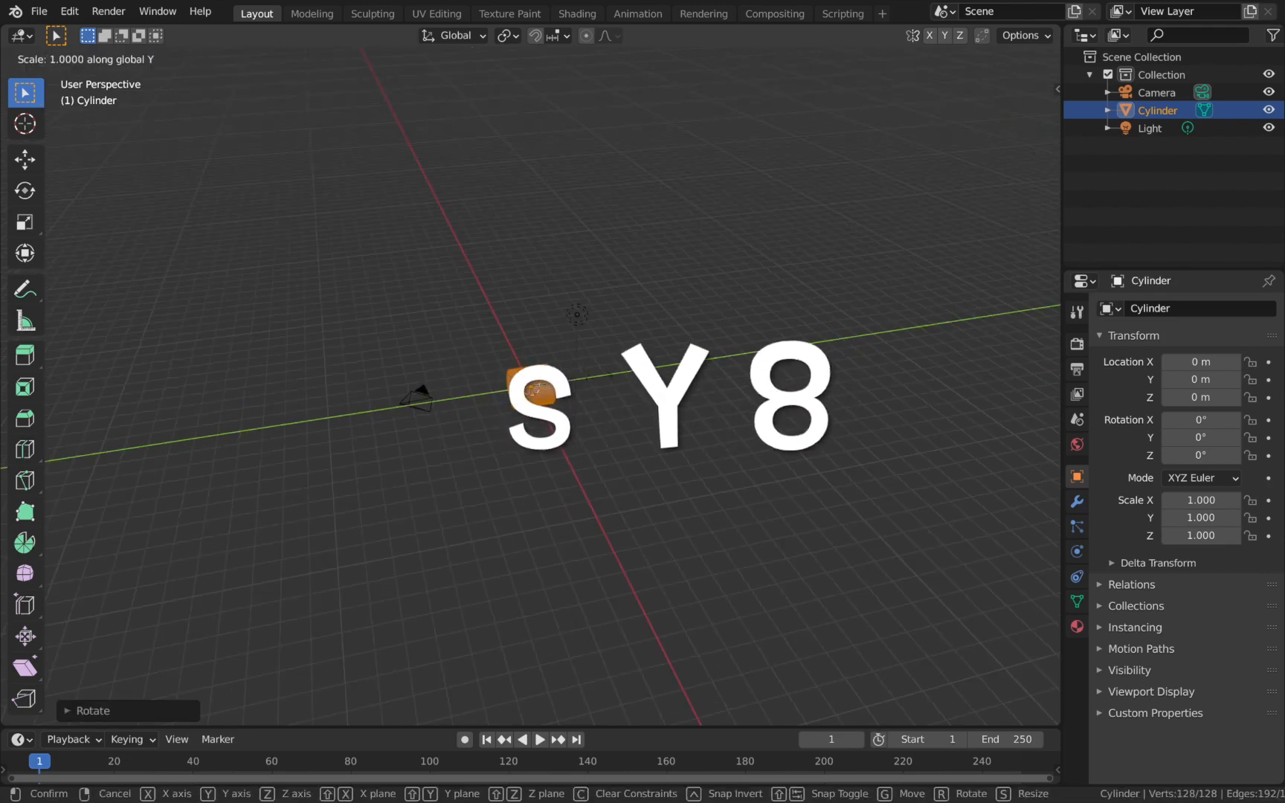
pyautogui.write('8')
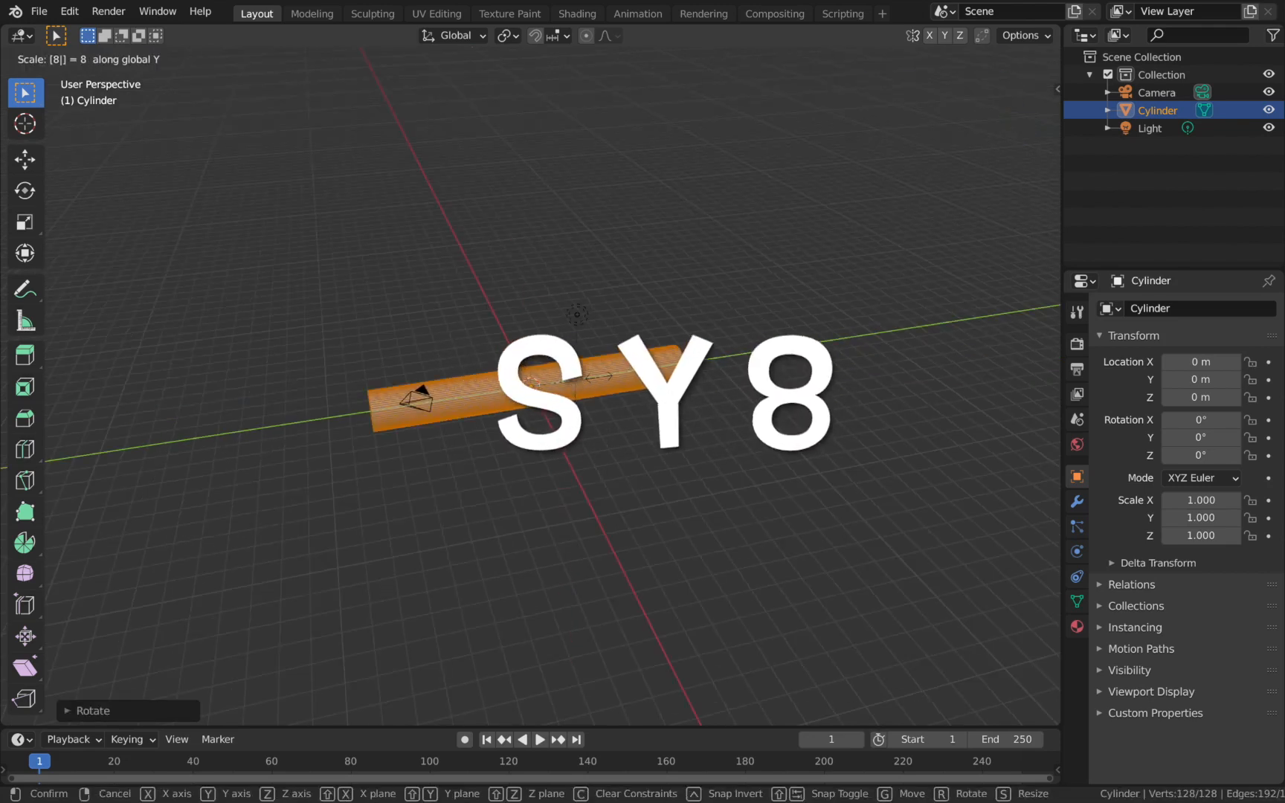
pyautogui.press('Return')
pyautogui.scroll(2, 557, 394)
pyautogui.scroll(-3, 551, 392)
# Return to Object Mode and apply smooth shading to the tube.
pyautogui.press('Tab')
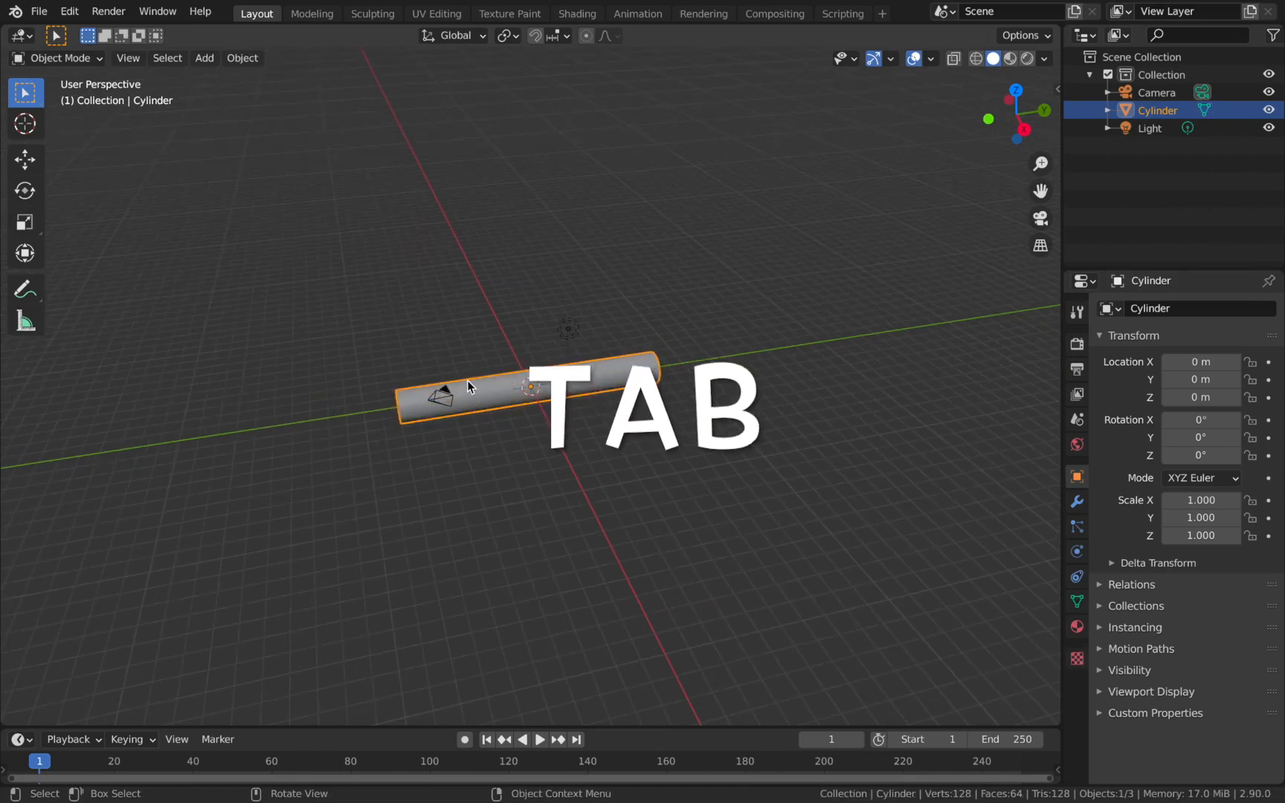
pyautogui.moveTo(468, 381); pyautogui.dragTo(512, 422, button='middle')
pyautogui.rightClick(505, 416)
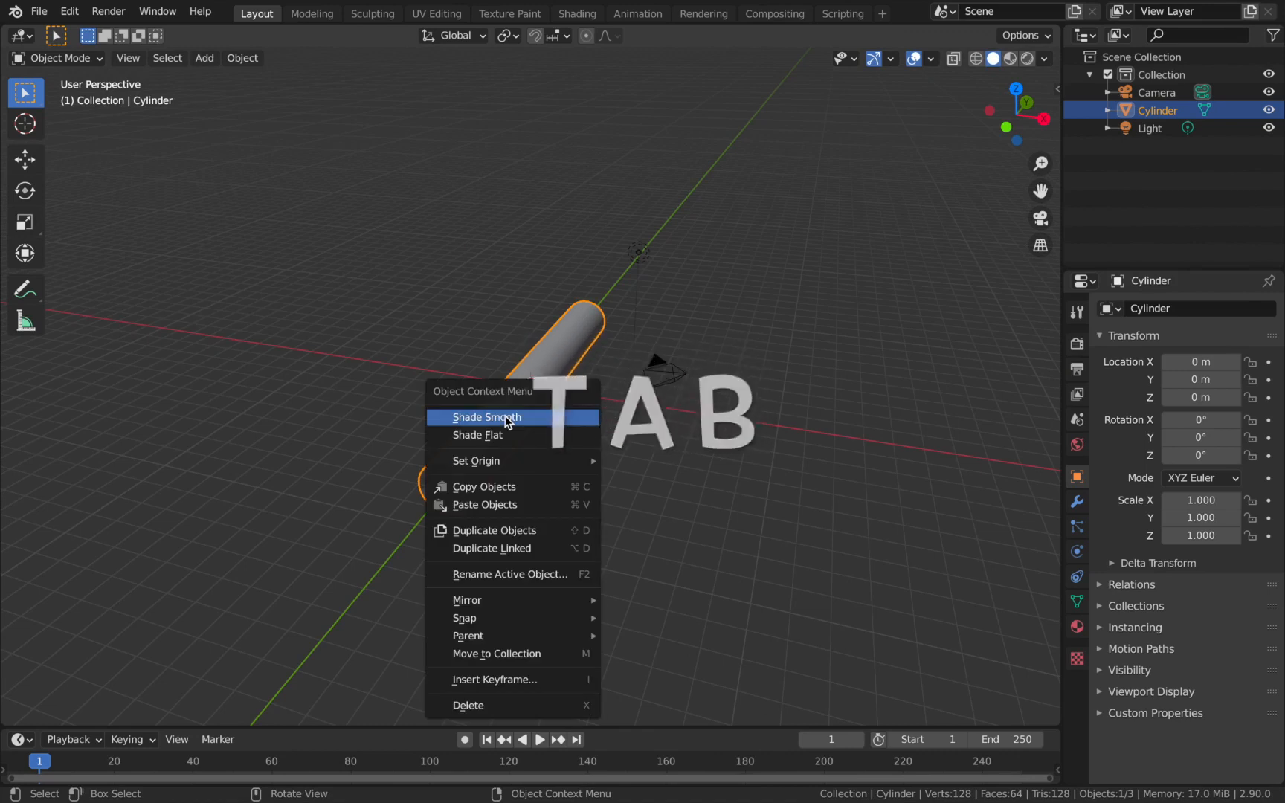
pyautogui.click(505, 416)
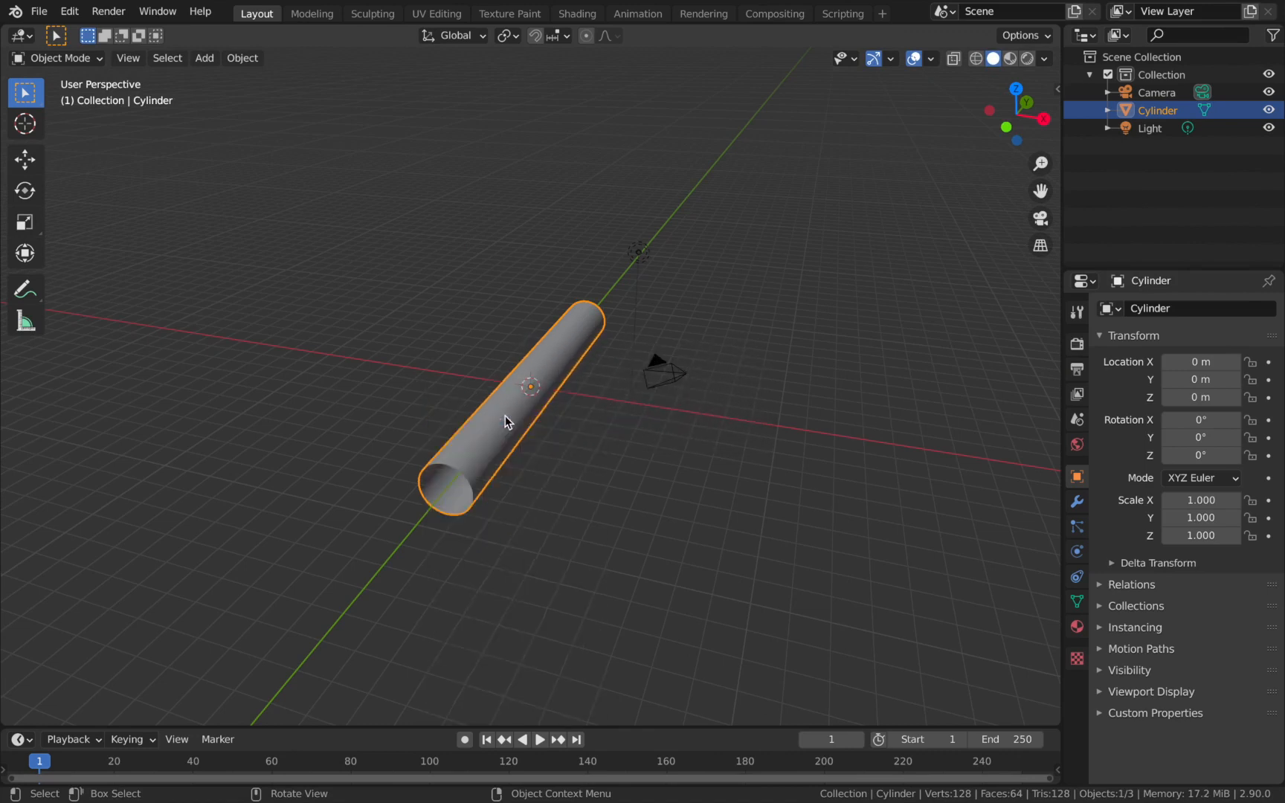
# Move the tube -8 m along the Y axis so one end sits at the world origin.
pyautogui.click(253, 66)
pyautogui.scroll(4, 488, 386)
pyautogui.moveTo(464, 391); pyautogui.dragTo(487, 376, button='middle')
pyautogui.scroll(3, 503, 416)
pyautogui.scroll(-3, 502, 415)
pyautogui.scroll(-1, 503, 416)
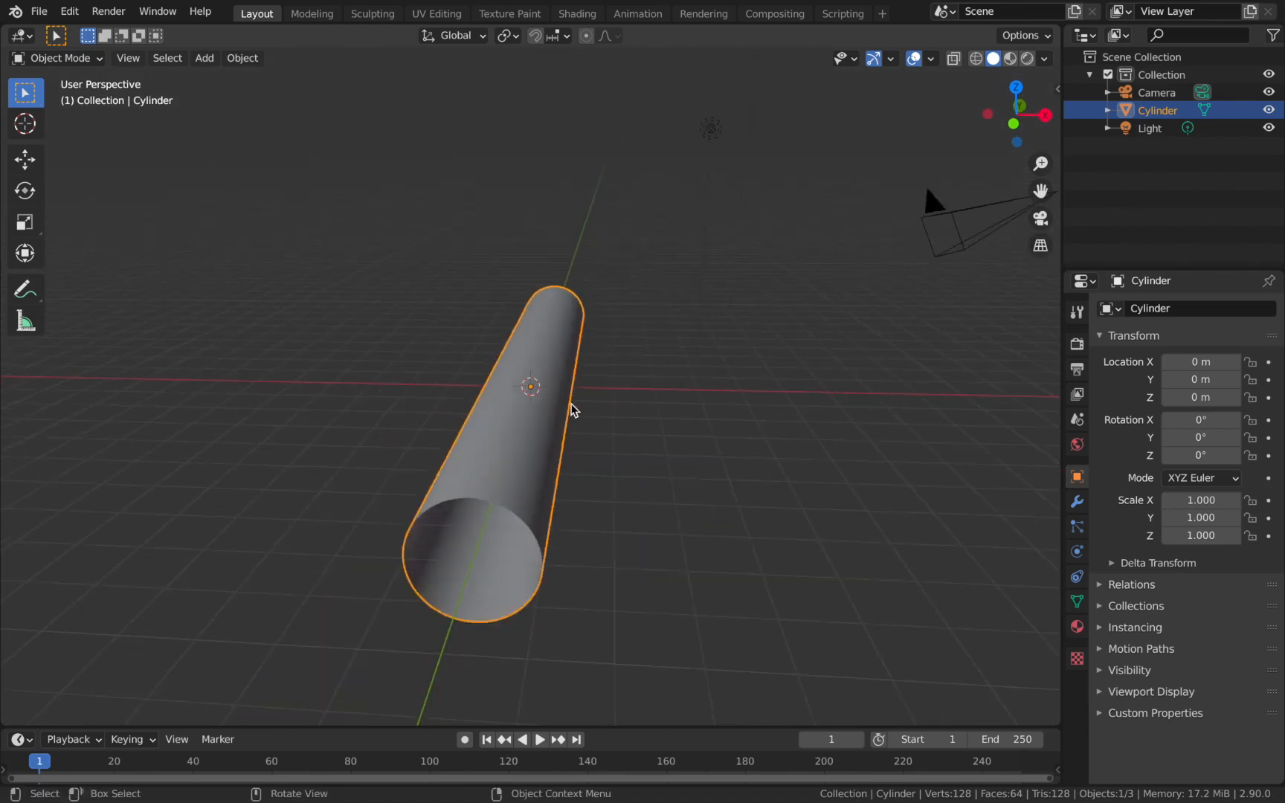
pyautogui.moveTo(574, 376); pyautogui.dragTo(505, 393, button='middle')
pyautogui.scroll(-5, 505, 393)
pyautogui.write('gy')
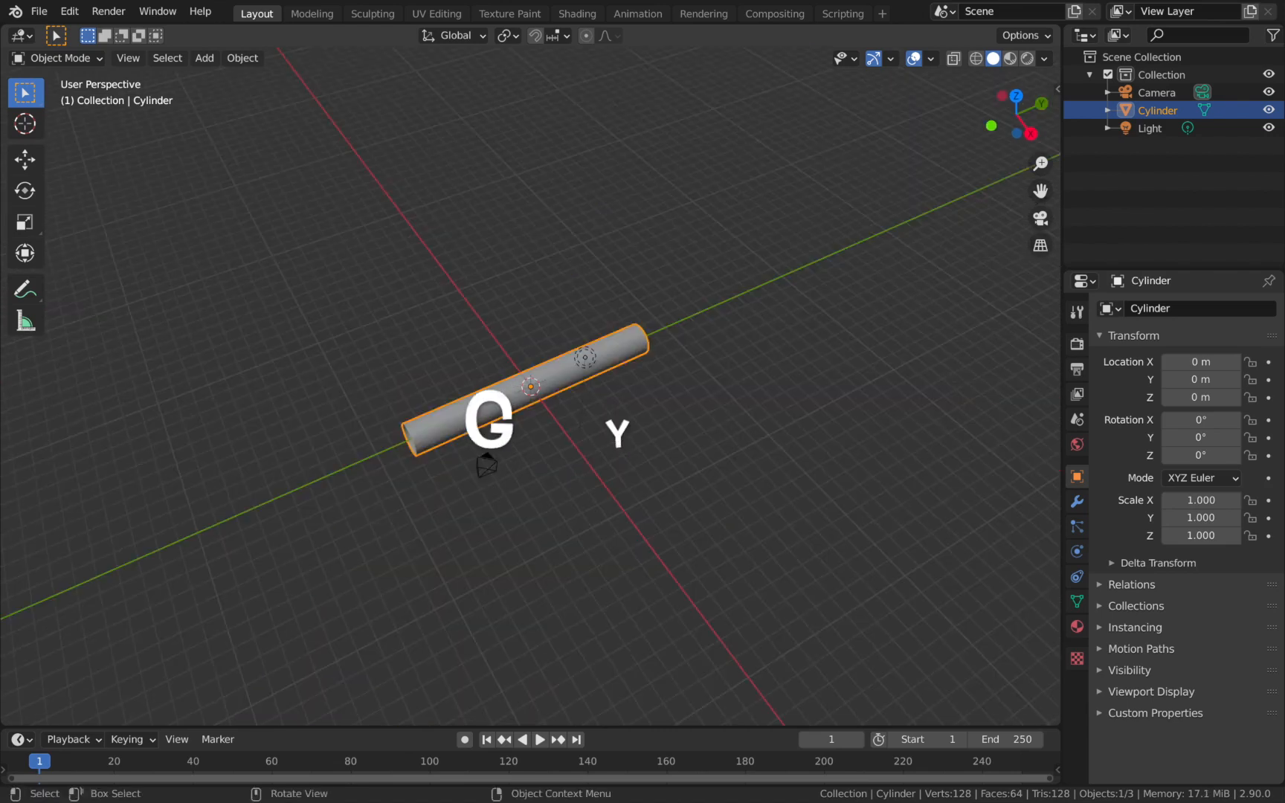
pyautogui.write('-8')
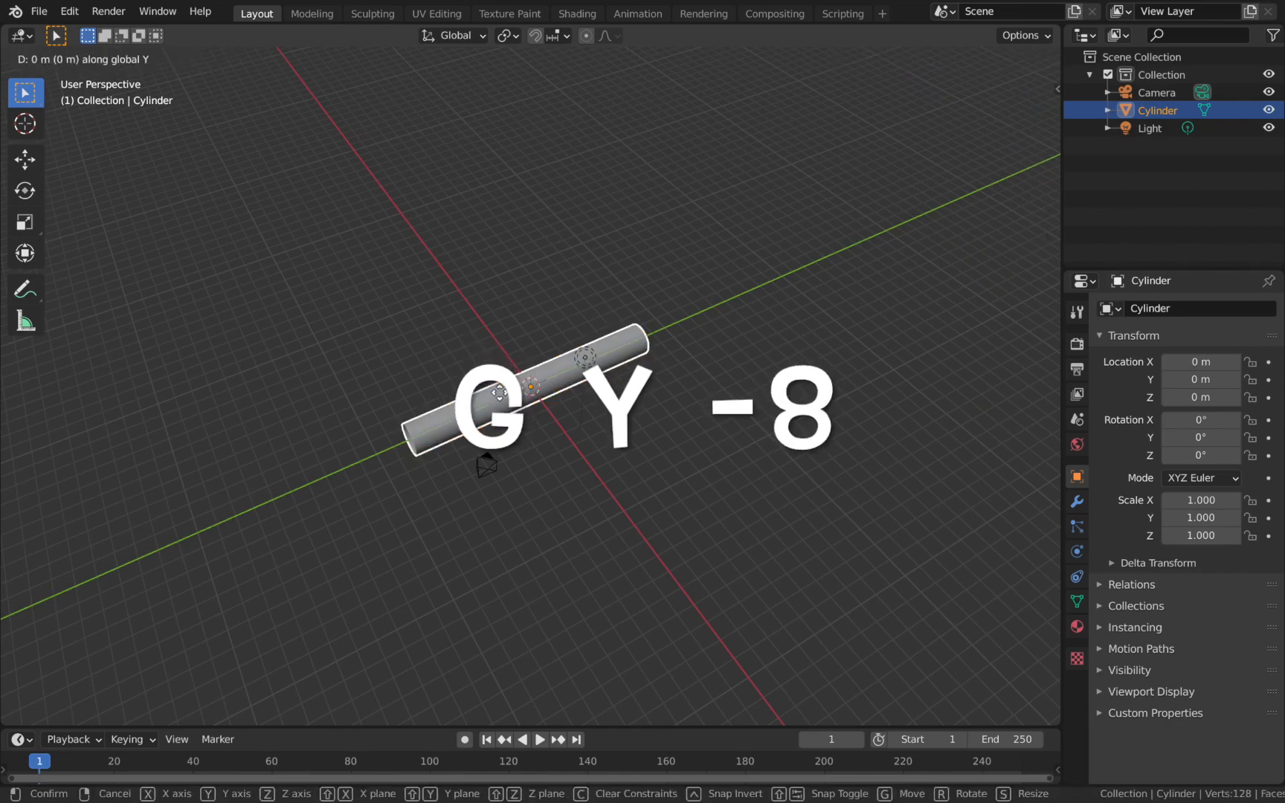
pyautogui.press('Return')
# Select the camera and clear its location and rotation.
pyautogui.scroll(2, 461, 428)
pyautogui.scroll(-5, 460, 430)
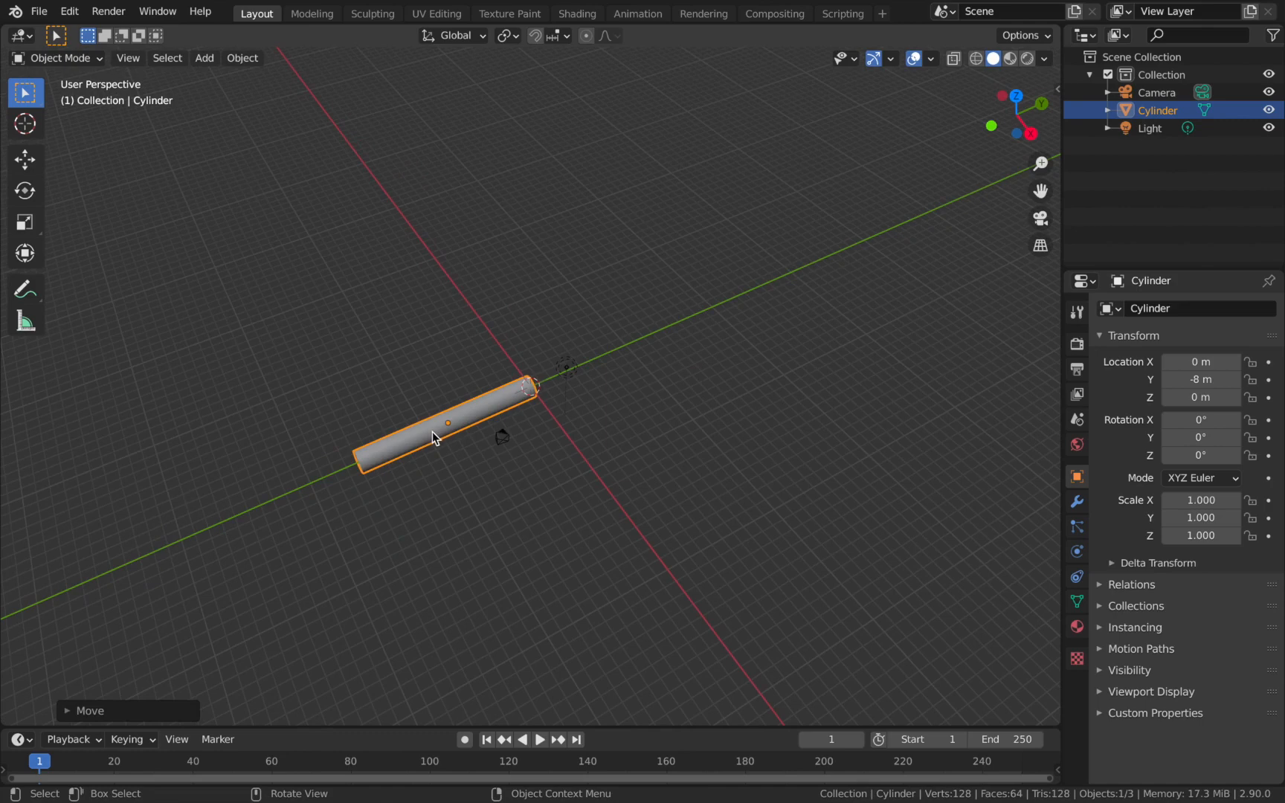
pyautogui.scroll(2, 431, 431)
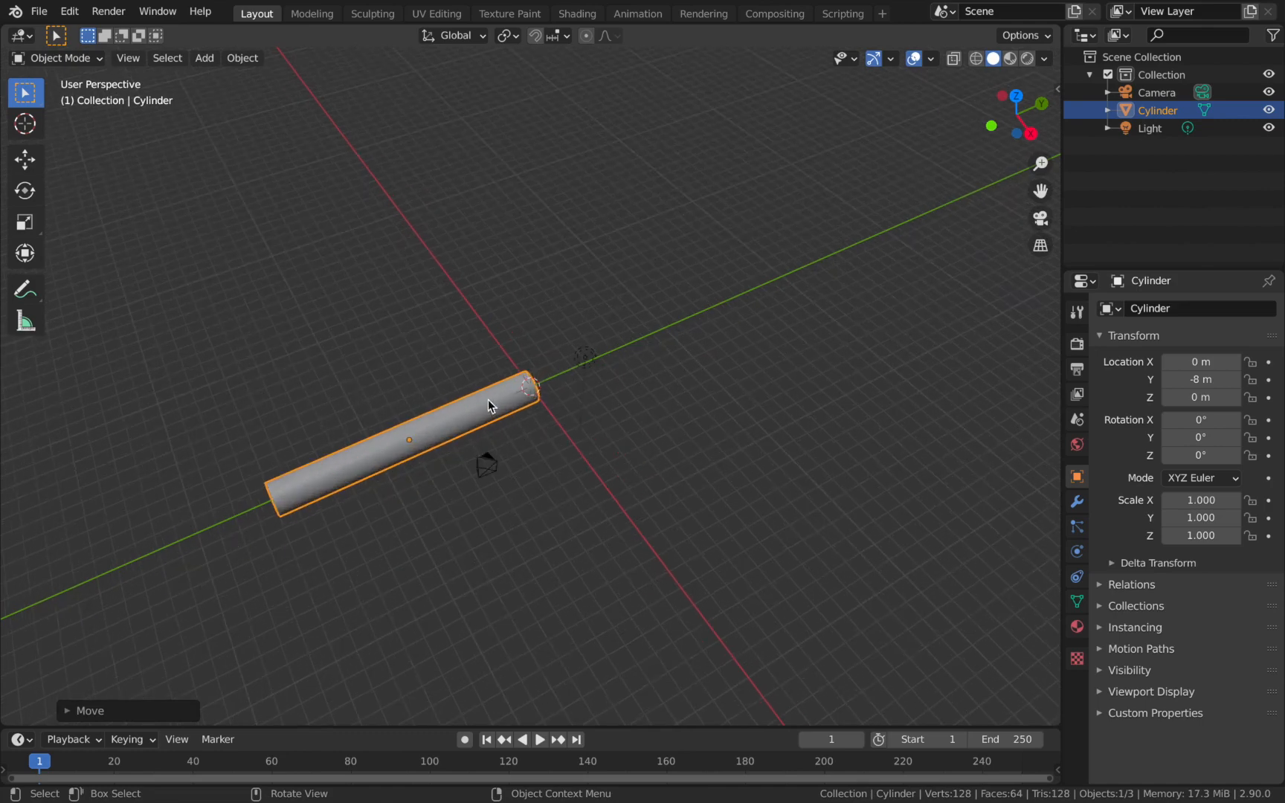
pyautogui.moveTo(511, 391); pyautogui.dragTo(552, 399, button='middle')
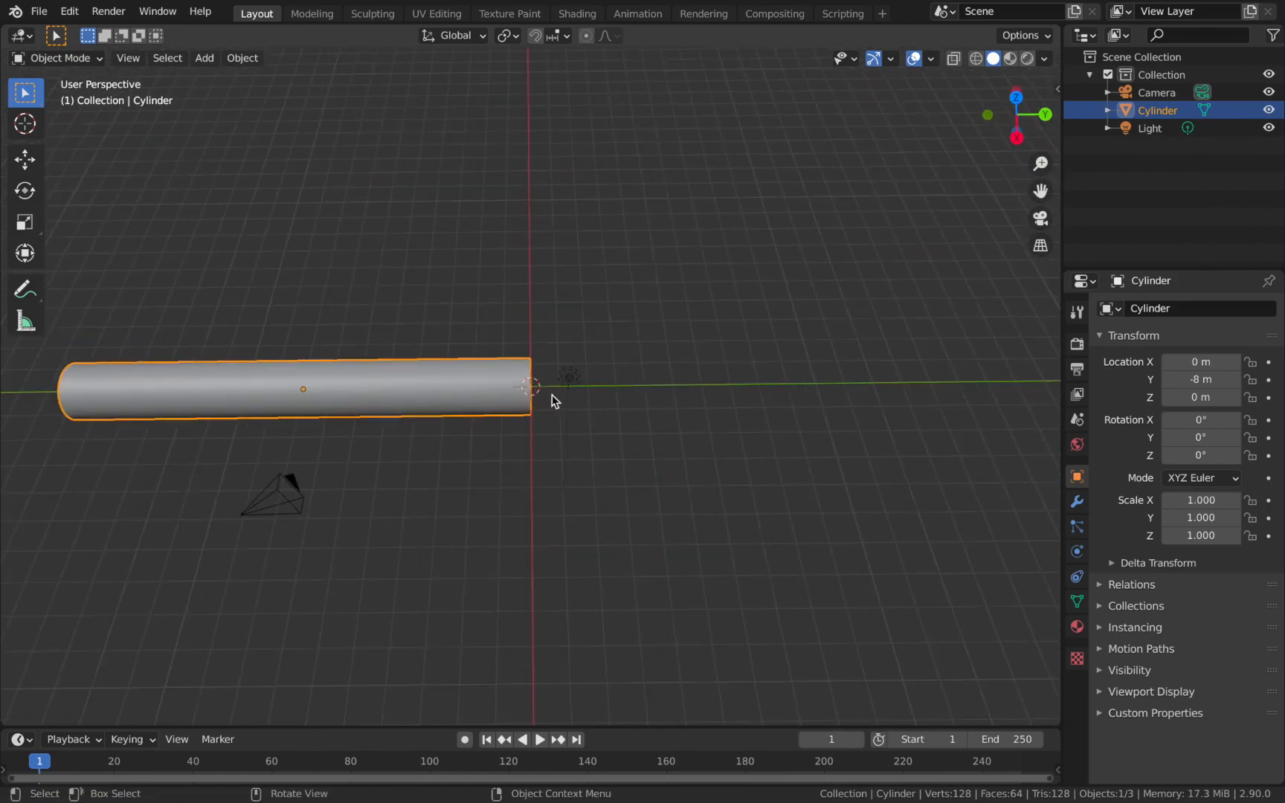
pyautogui.scroll(-4, 552, 395)
pyautogui.scroll(-3, 649, 376)
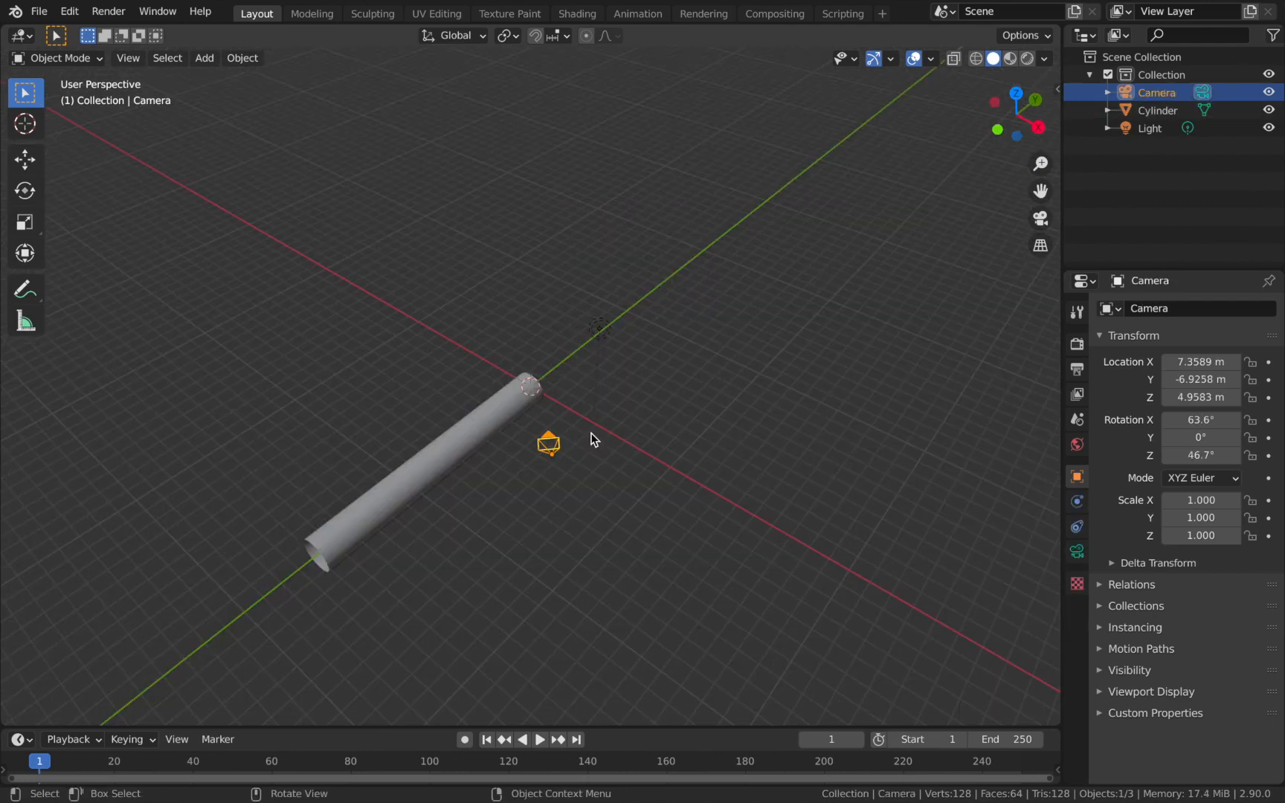
pyautogui.hotkey('alt', 'g')
pyautogui.hotkey('alt', 'r')
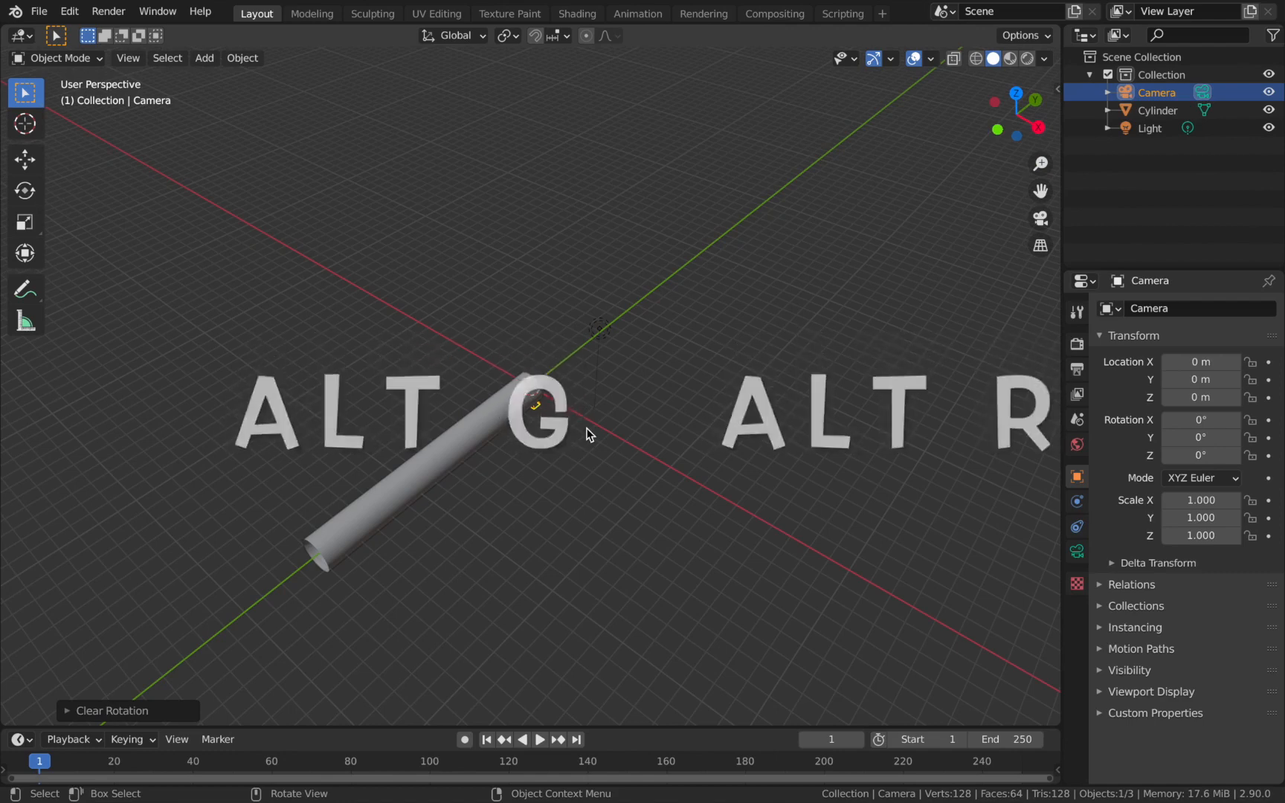
# Rotate the camera 90° around the X axis.
pyautogui.scroll(1, 561, 435)
pyautogui.scroll(1, 562, 429)
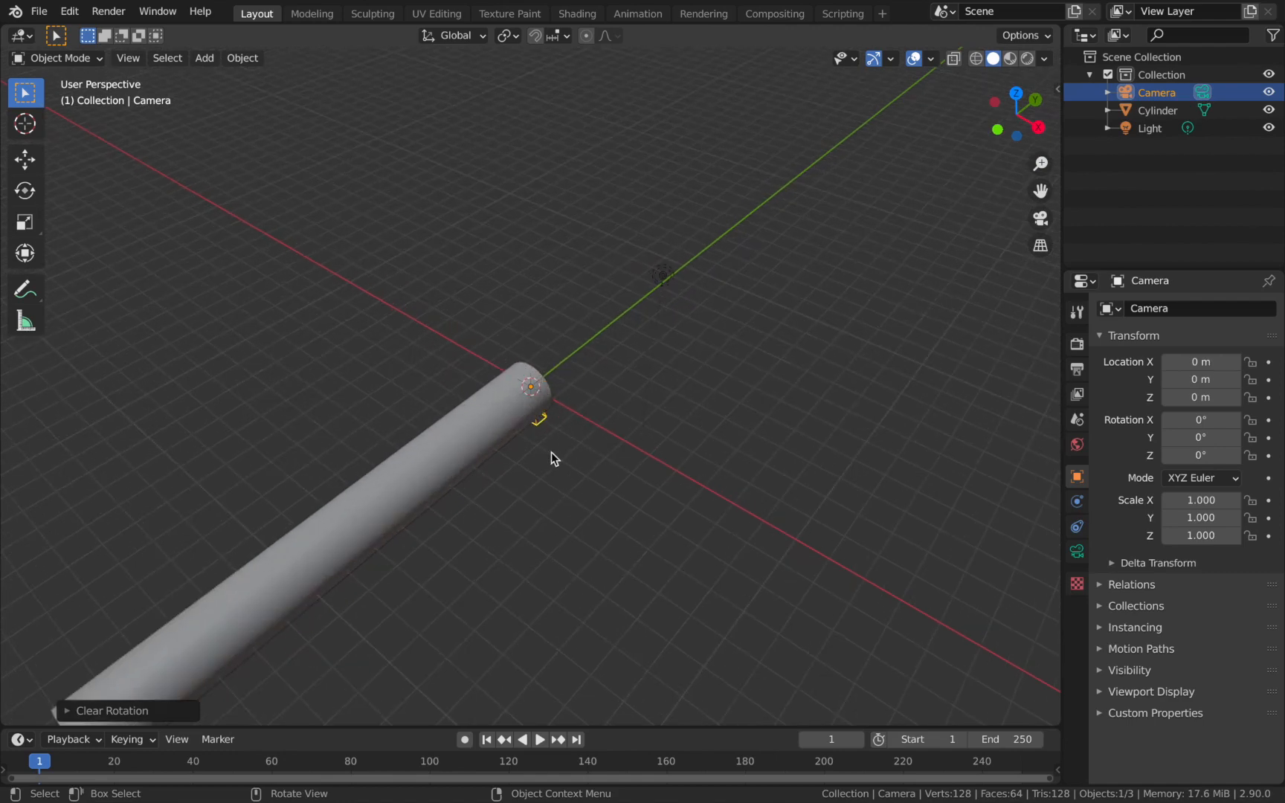
pyautogui.write('rx')
pyautogui.write('90')
pyautogui.press('Return')
# Move the camera -16 m along the Y axis to the far end of the tube.
pyautogui.scroll(-2, 551, 452)
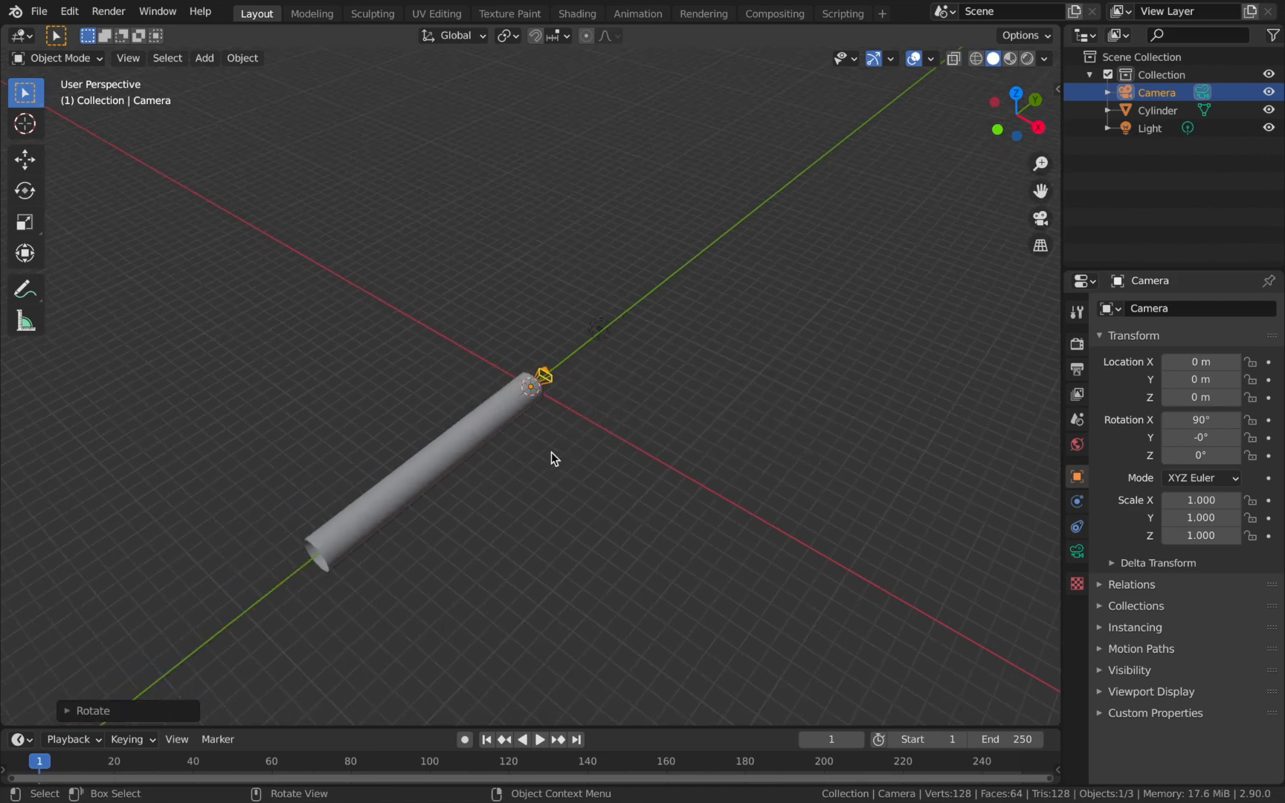
pyautogui.write('gy-16')
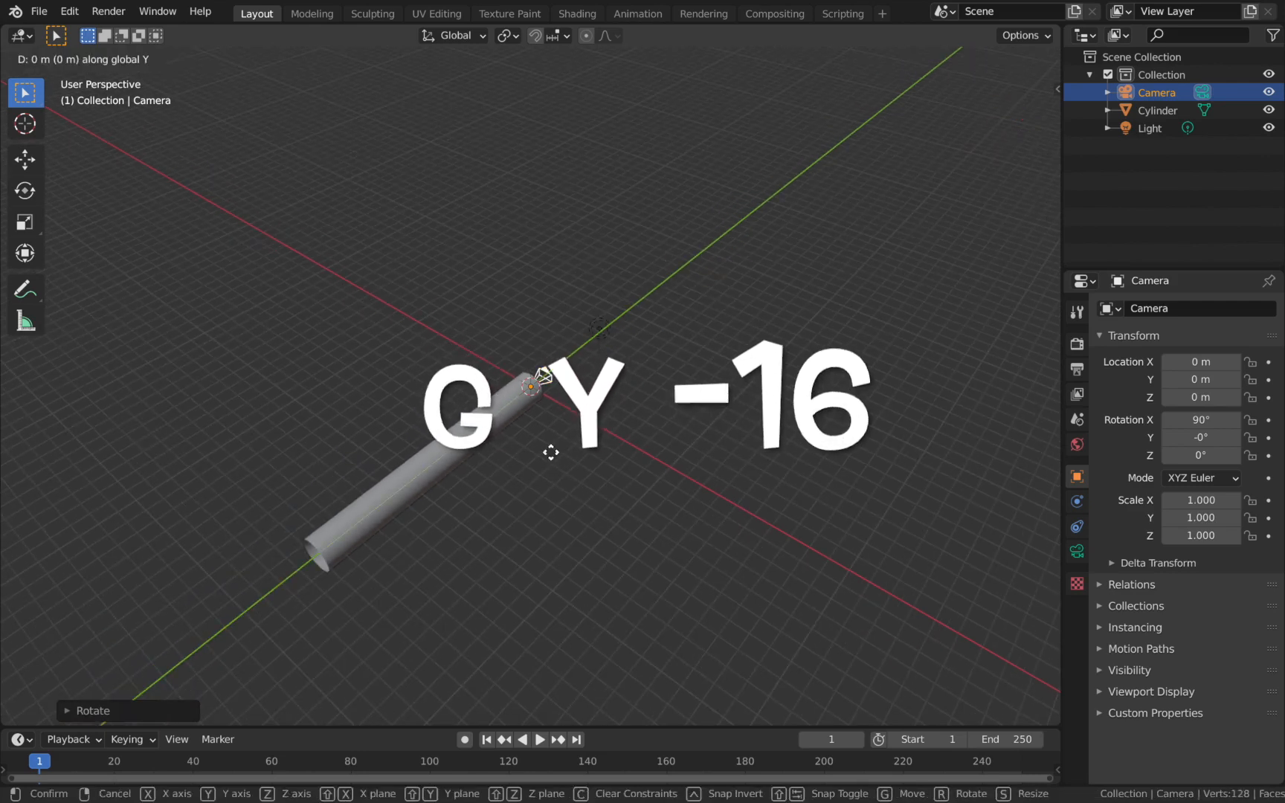
pyautogui.press('Return')
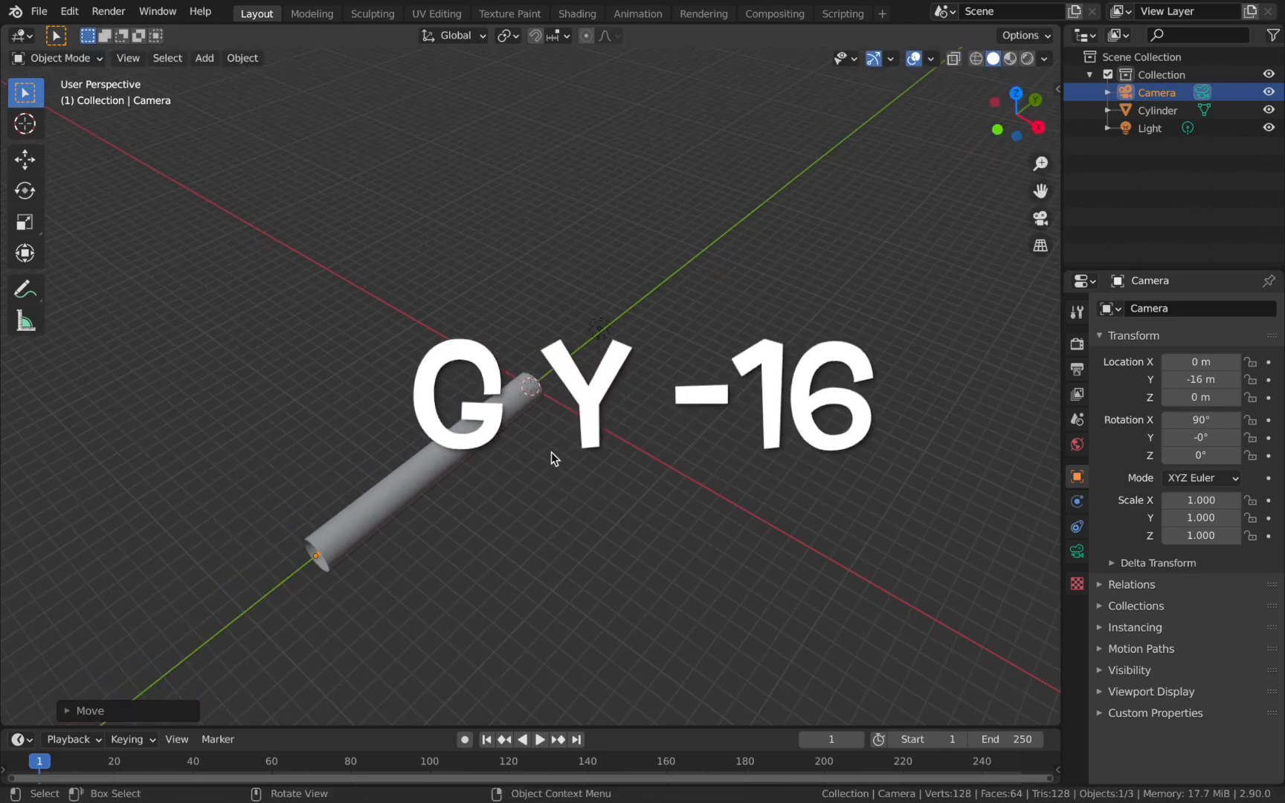
# Switch to the top orthographic view and examine the camera's placement at the tube's end.
pyautogui.press('KP_7')
pyautogui.scroll(-1, 563, 525)
pyautogui.scroll(2, 556, 559)
pyautogui.scroll(-1, 551, 664)
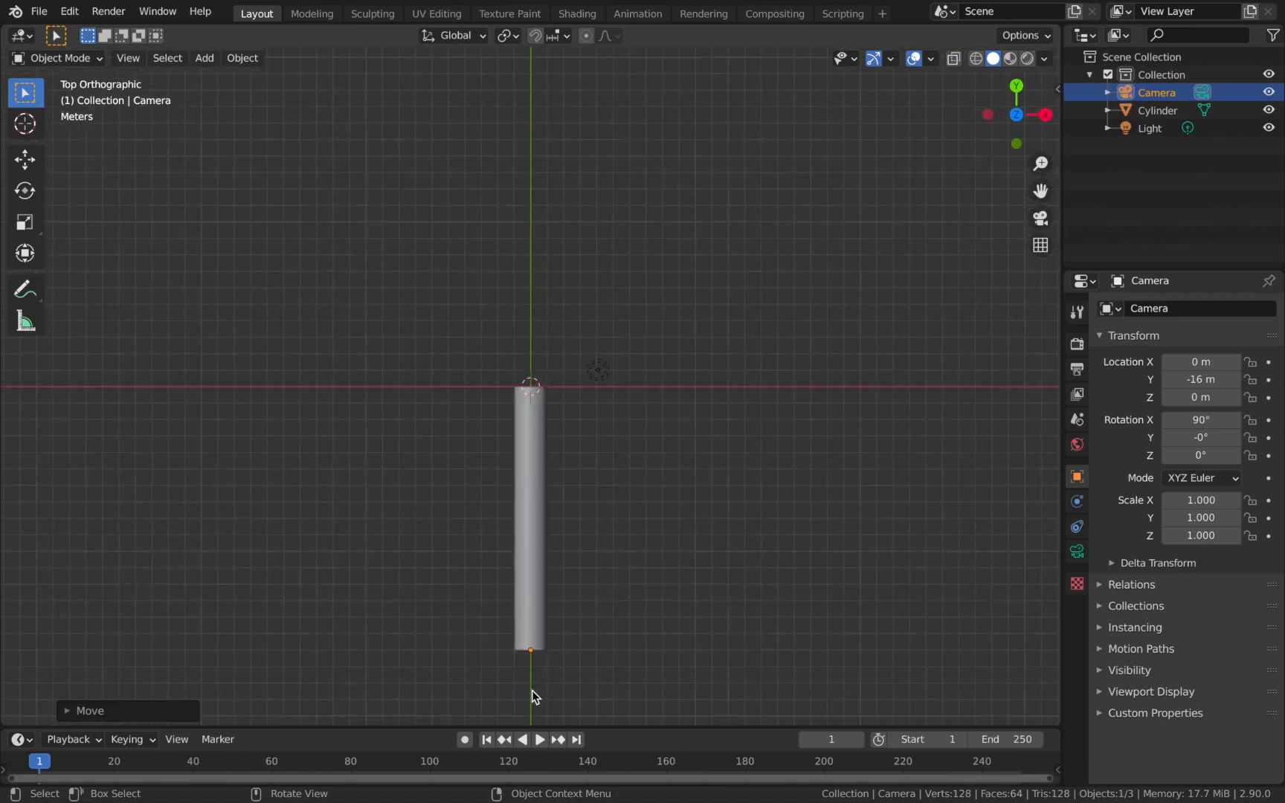
pyautogui.scroll(2, 537, 658)
pyautogui.keyDown('shift'); pyautogui.moveTo(577, 677); pyautogui.dragTo(579, 502, button='middle'); pyautogui.keyUp('shift')
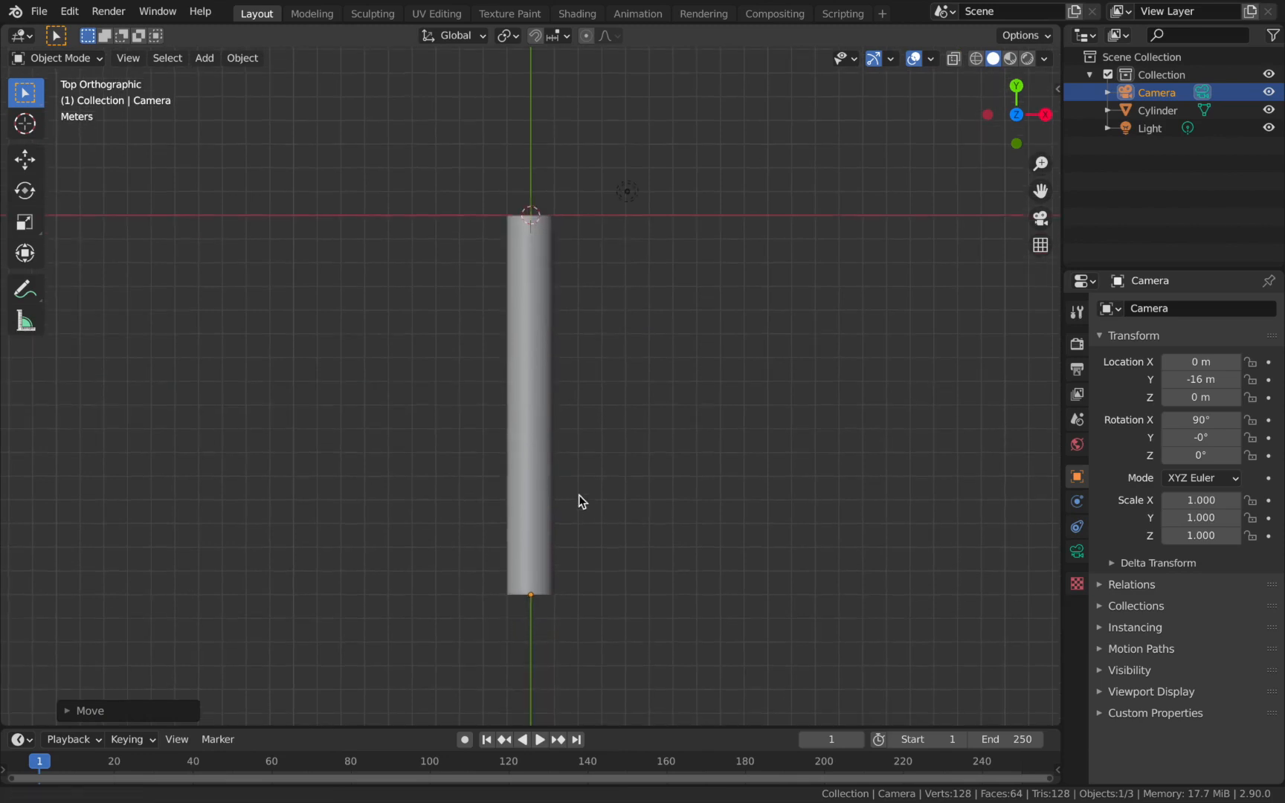
pyautogui.scroll(2, 552, 654)
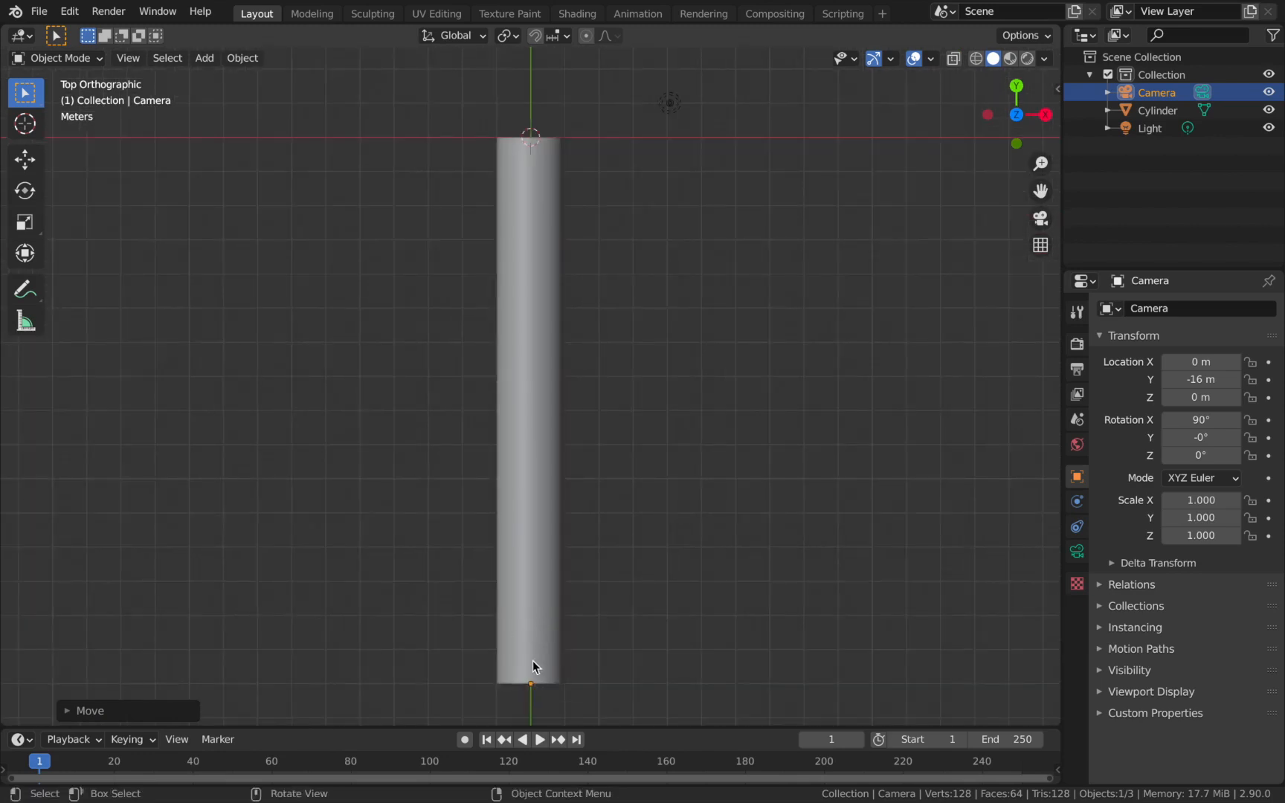
pyautogui.scroll(-1, 409, 461)
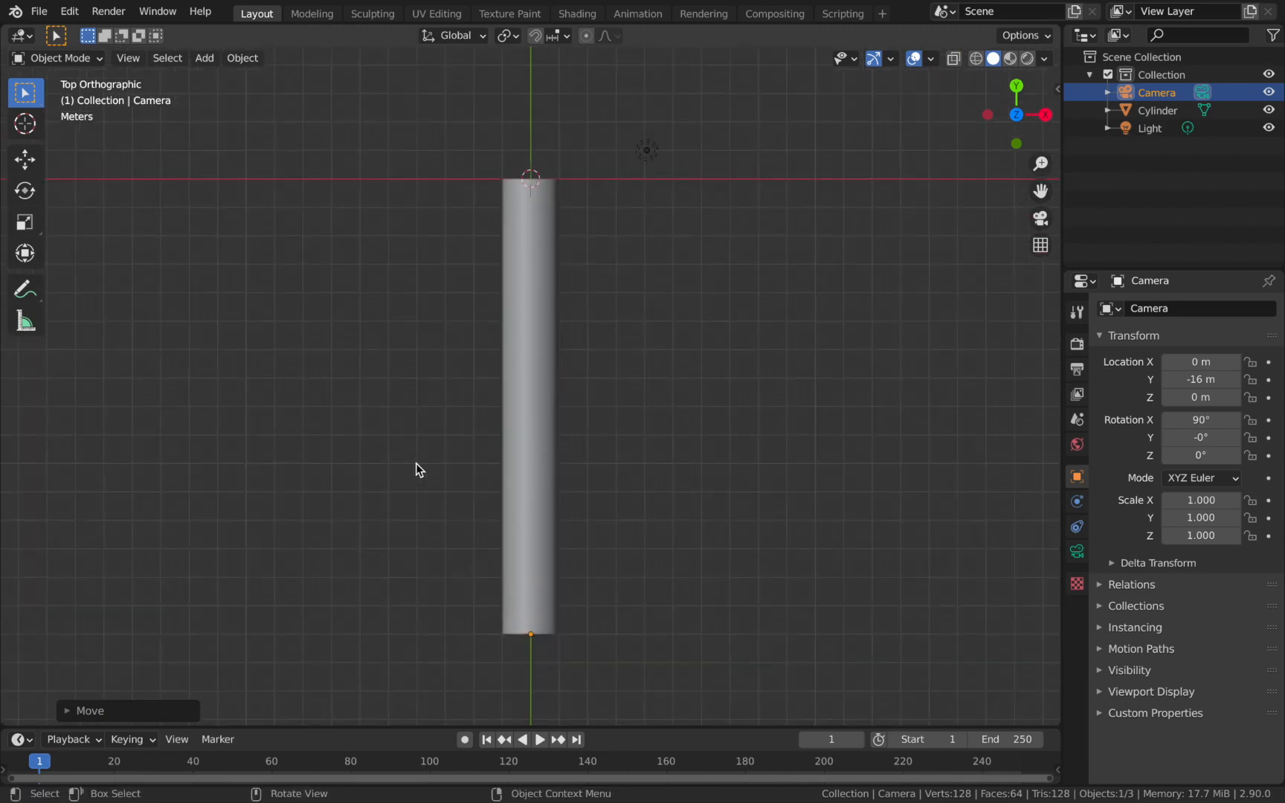
pyautogui.scroll(-1, 416, 463)
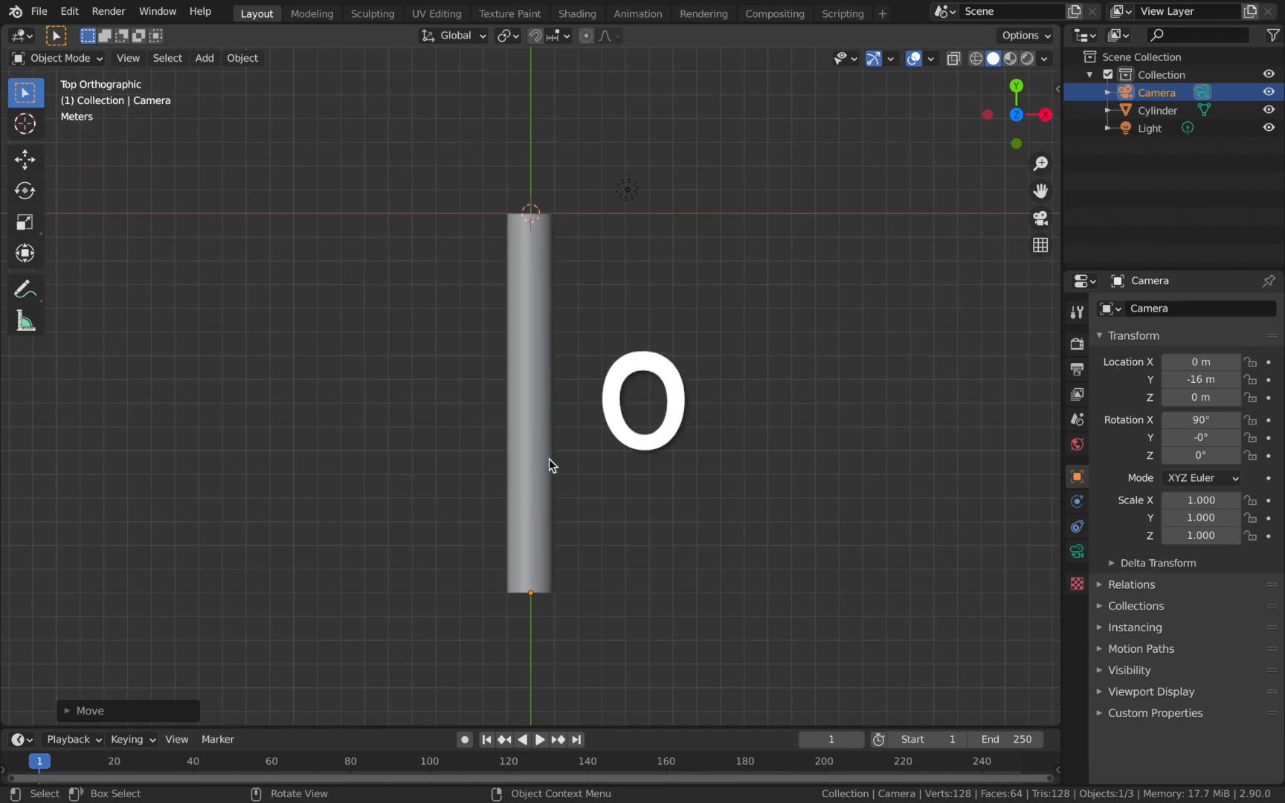
# Look through the camera, select the cylinder and switch the viewport to Material Preview shading.
pyautogui.press('KP_0')
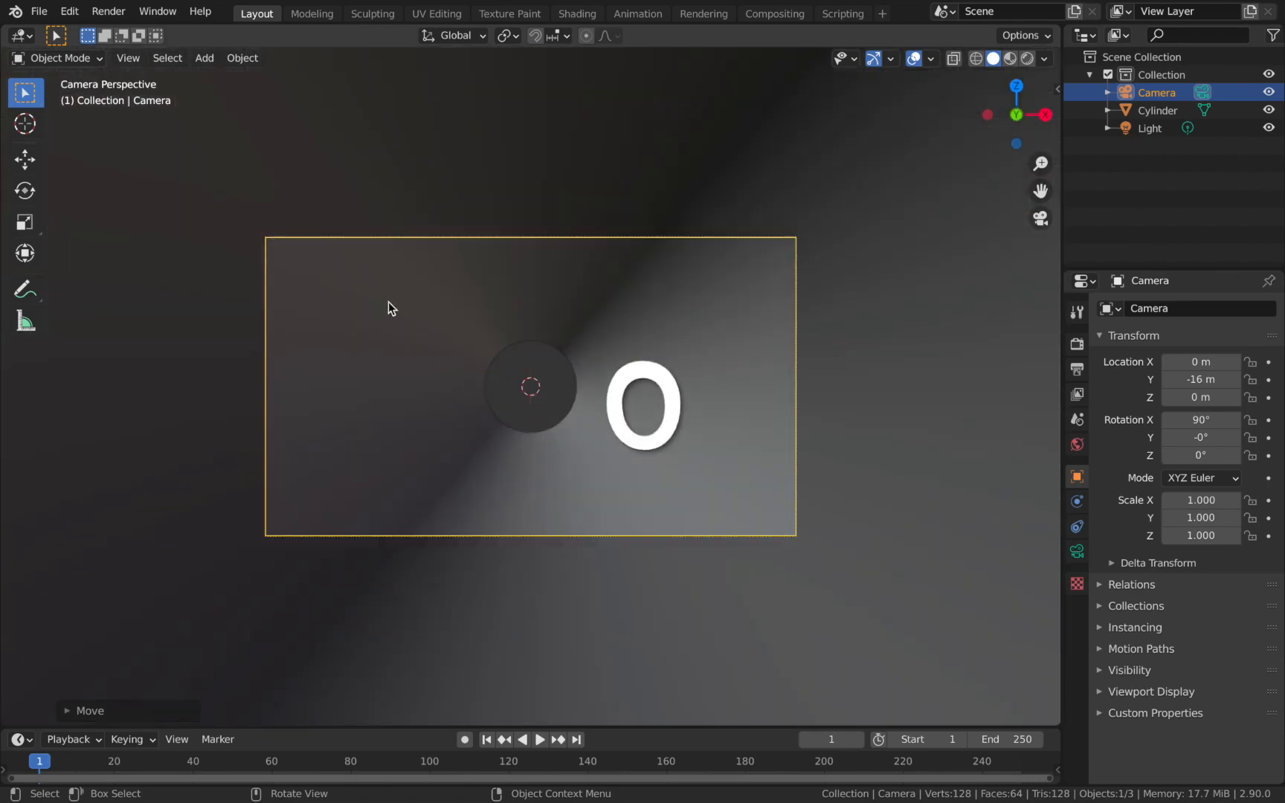
pyautogui.click(37, 11)
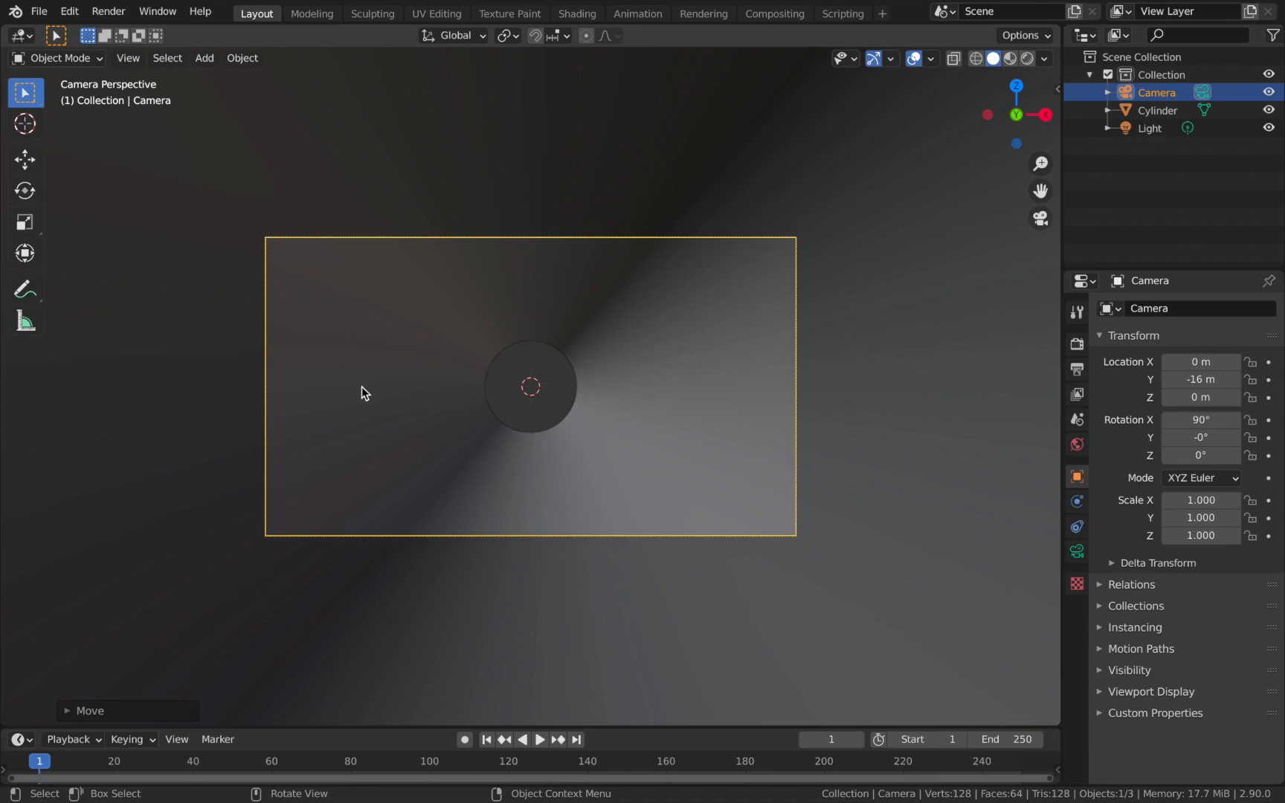
pyautogui.click(174, 147)
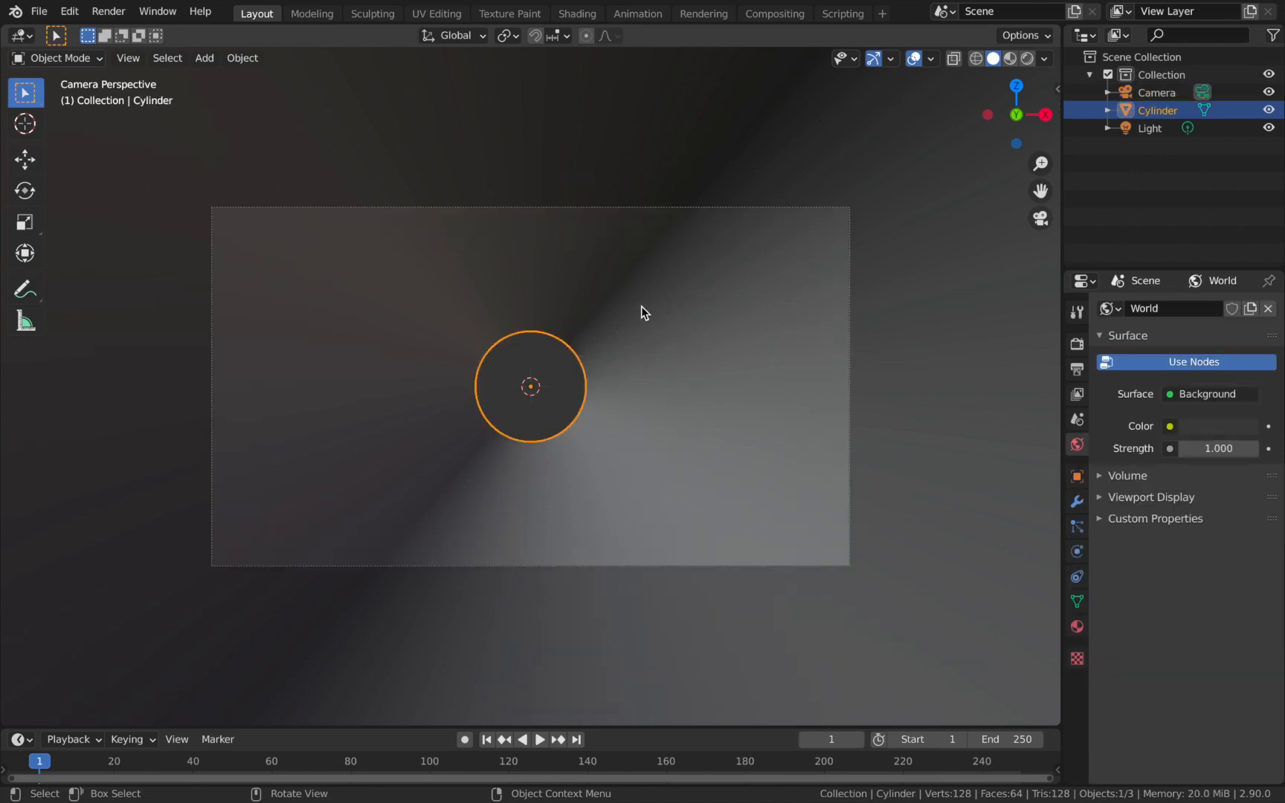
pyautogui.press('z')
pyautogui.press('2')
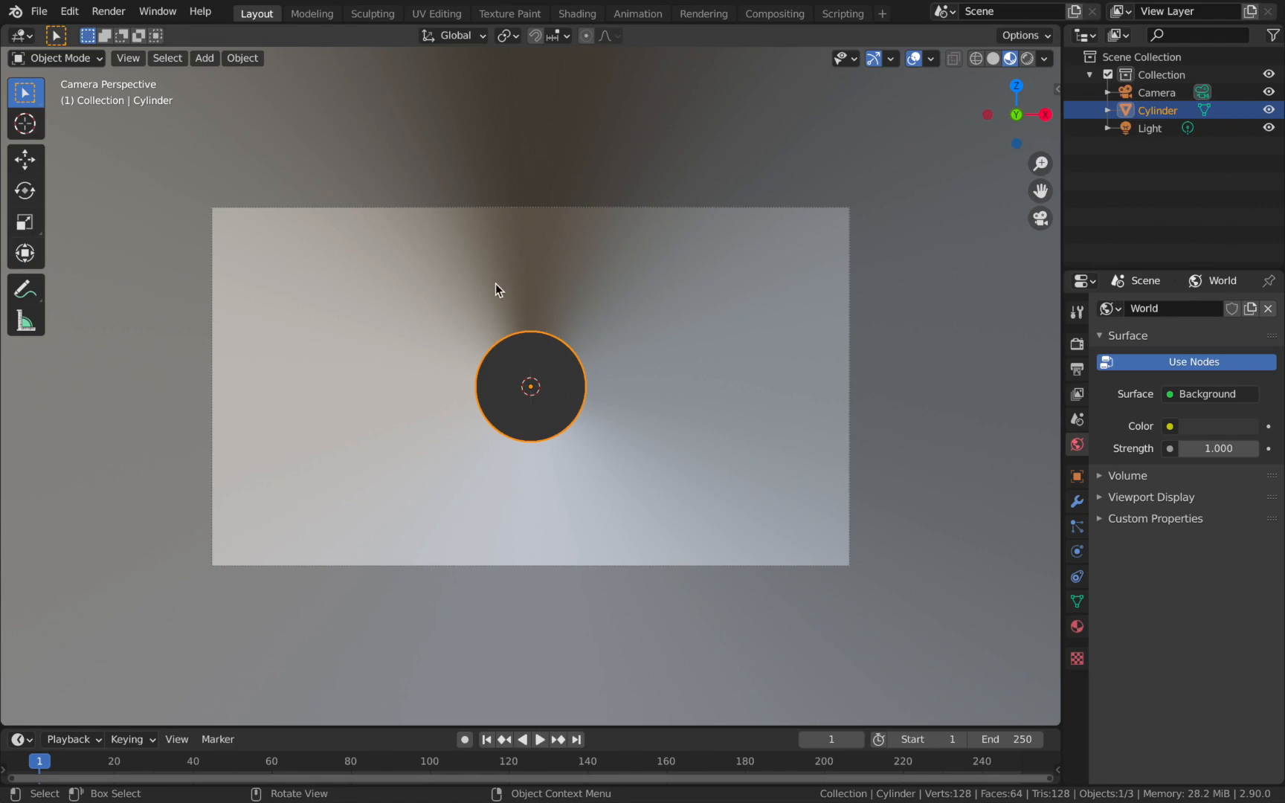
pyautogui.scroll(-2, 520, 456)
pyautogui.scroll(1, 541, 450)
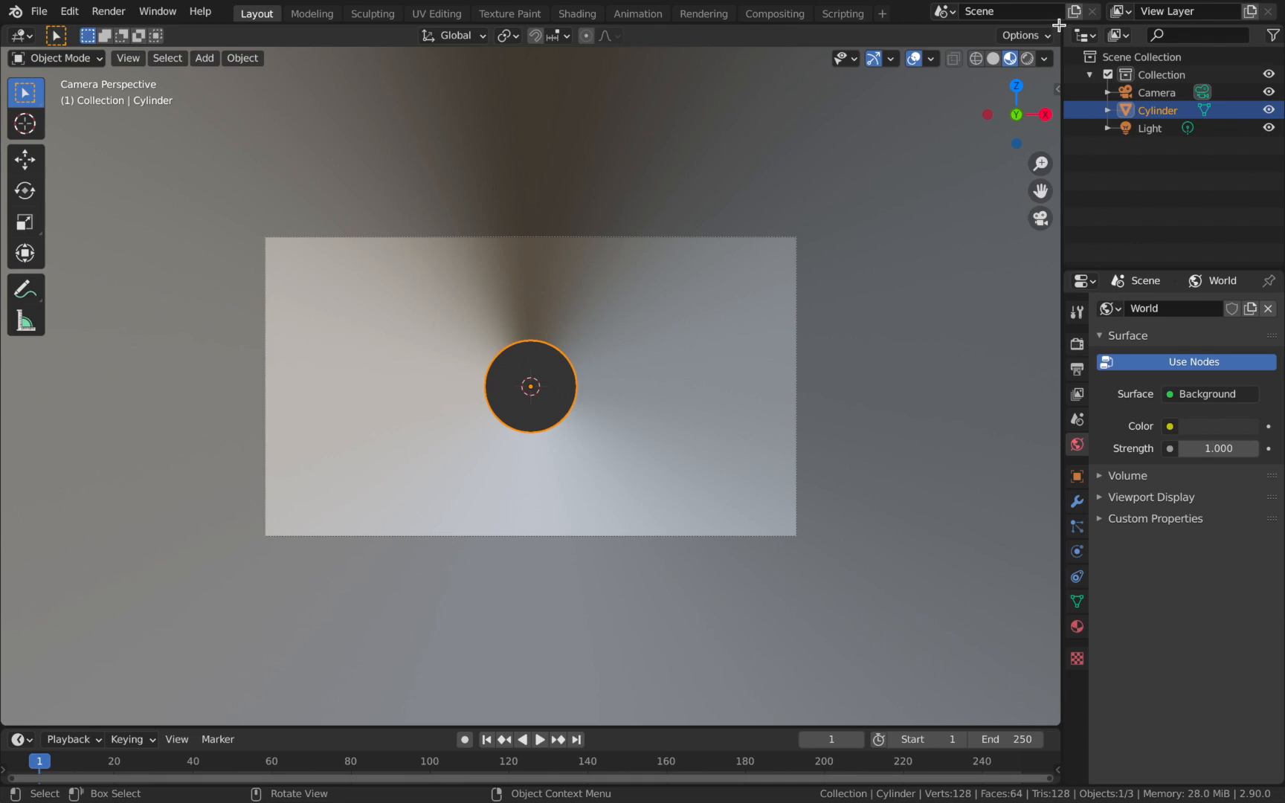
# Split the 3D viewport into two side-by-side areas and turn the second one into a Shader Editor with its sidebar hidden.
pyautogui.moveTo(1060, 25); pyautogui.dragTo(498, 88)
pyautogui.click(523, 37)
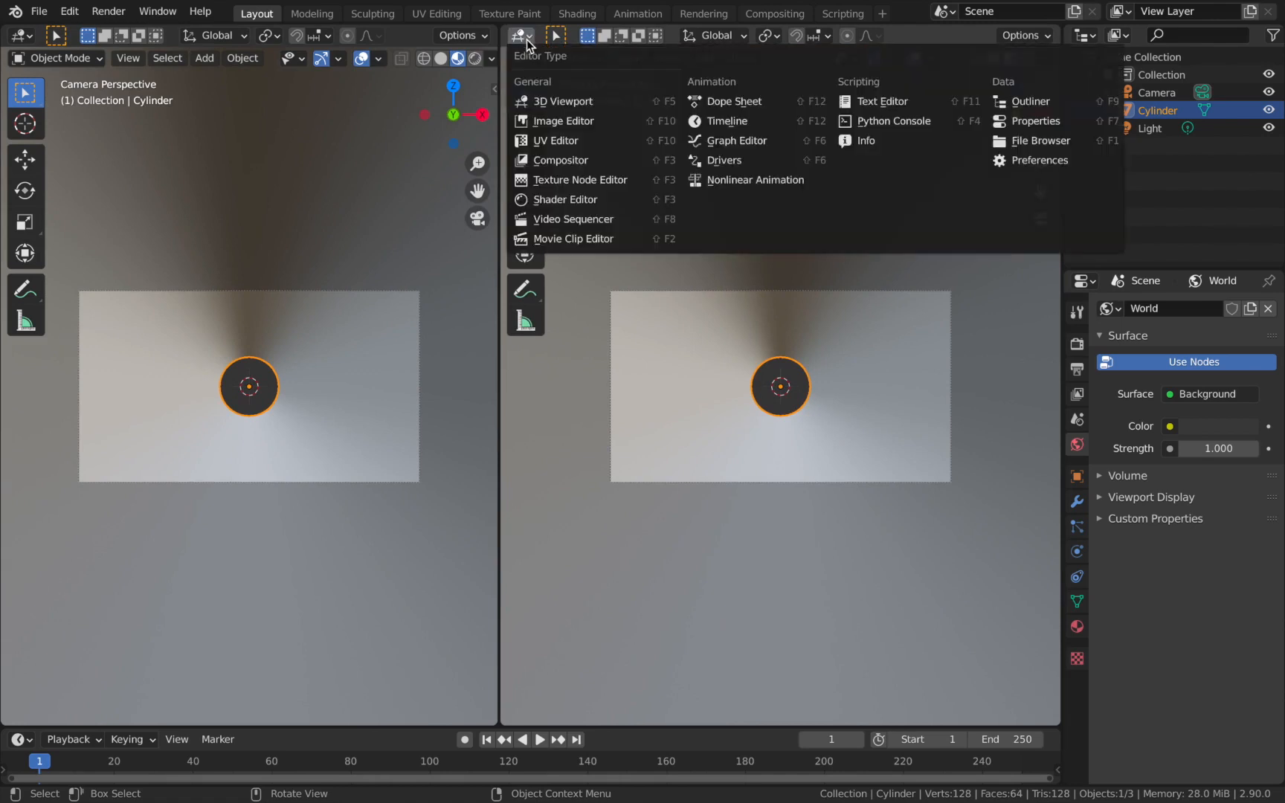
pyautogui.click(562, 200)
pyautogui.press('n')
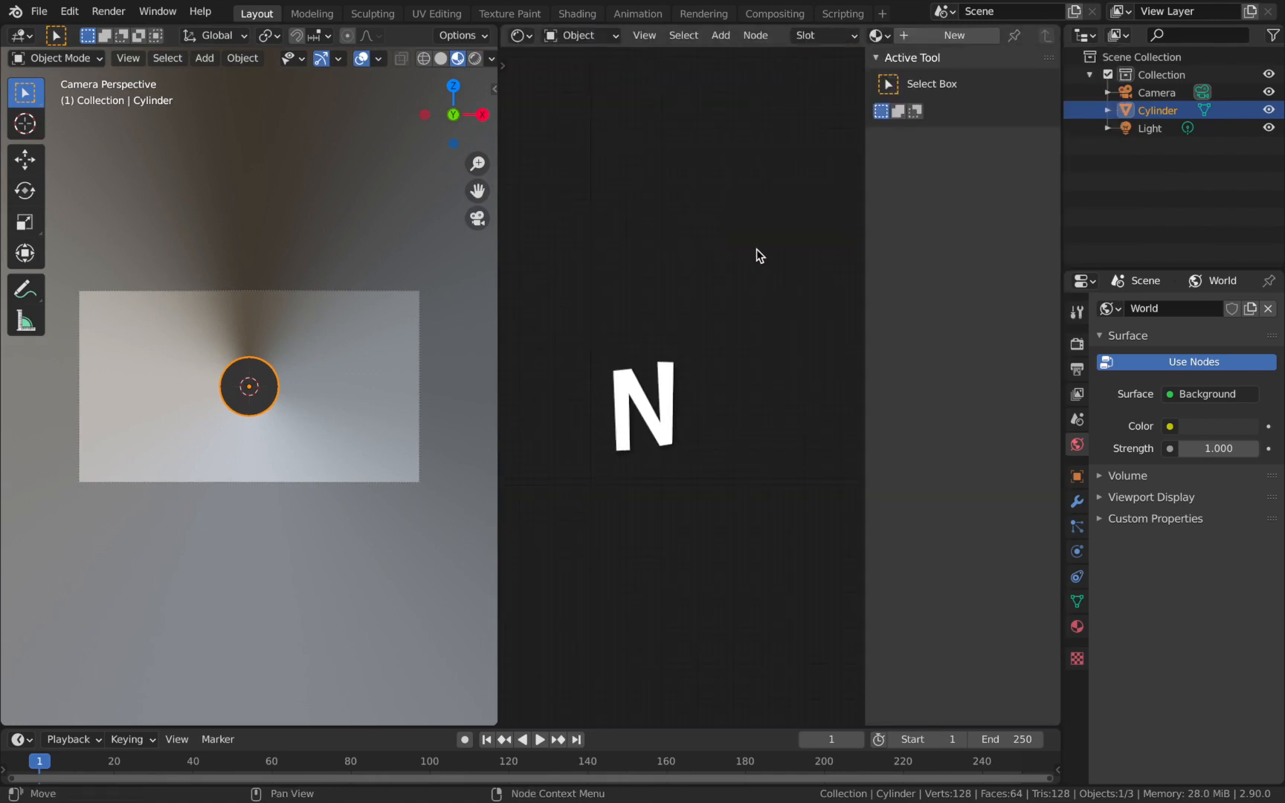
pyautogui.press('n')
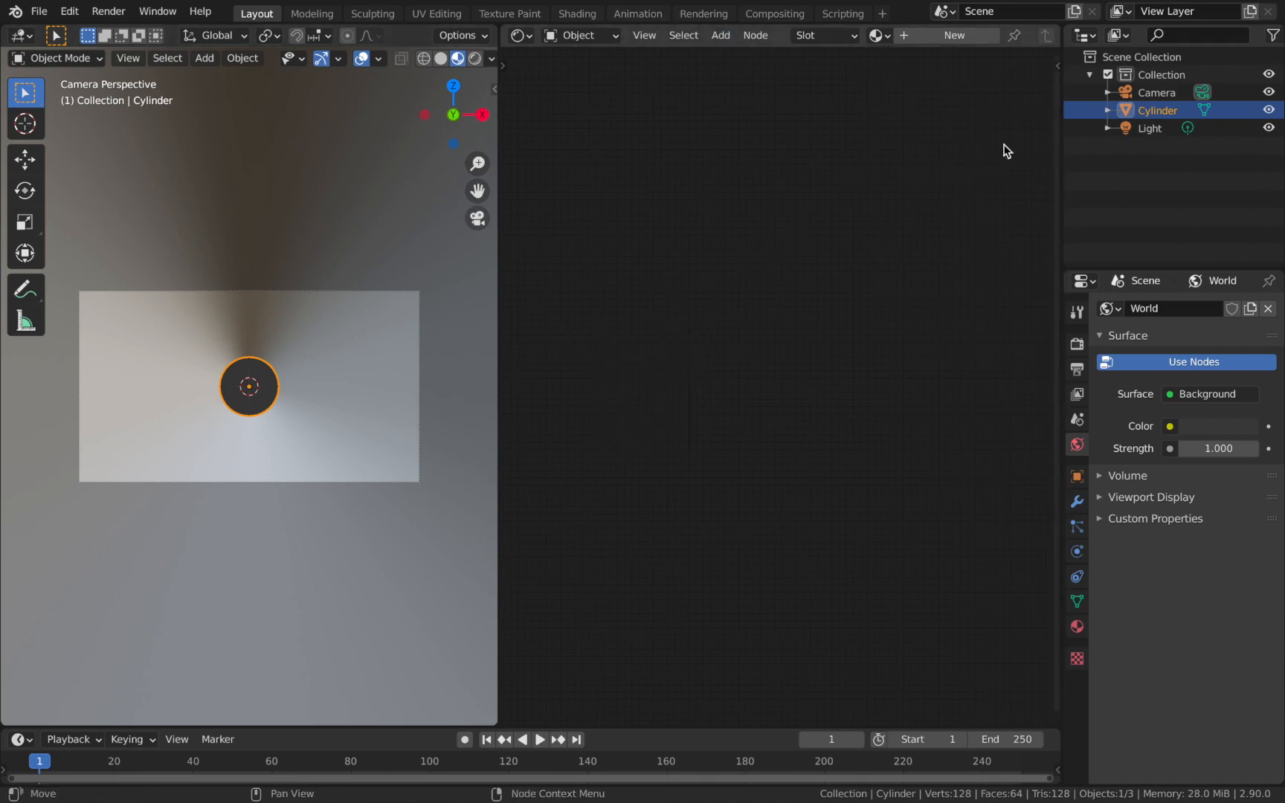
# Create a new material for the cylinder and space the Principled BSDF node apart from the Material Output node.
pyautogui.click(917, 37)
pyautogui.scroll(-3, 687, 330)
pyautogui.scroll(5, 687, 330)
pyautogui.moveTo(687, 329); pyautogui.dragTo(746, 232, button='middle')
pyautogui.click(708, 252)
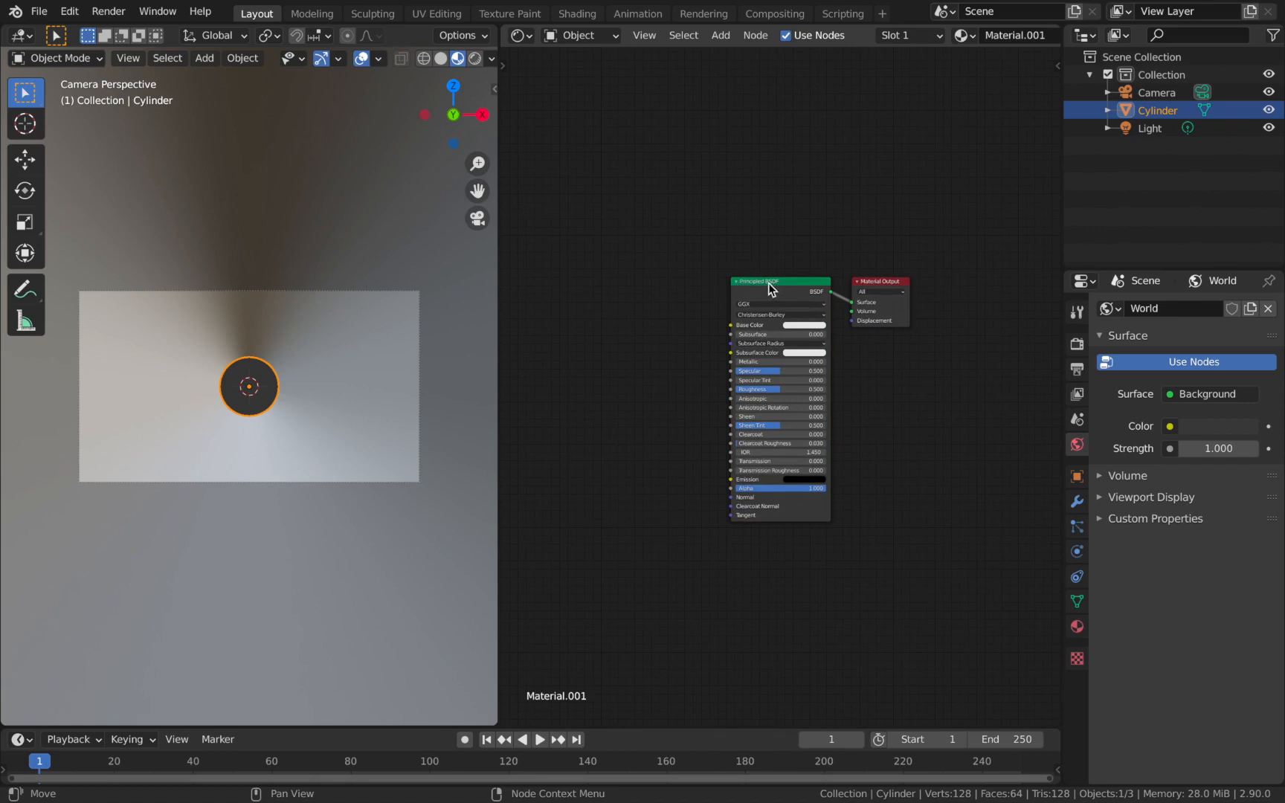
pyautogui.moveTo(768, 282); pyautogui.dragTo(733, 287)
pyautogui.click(881, 284)
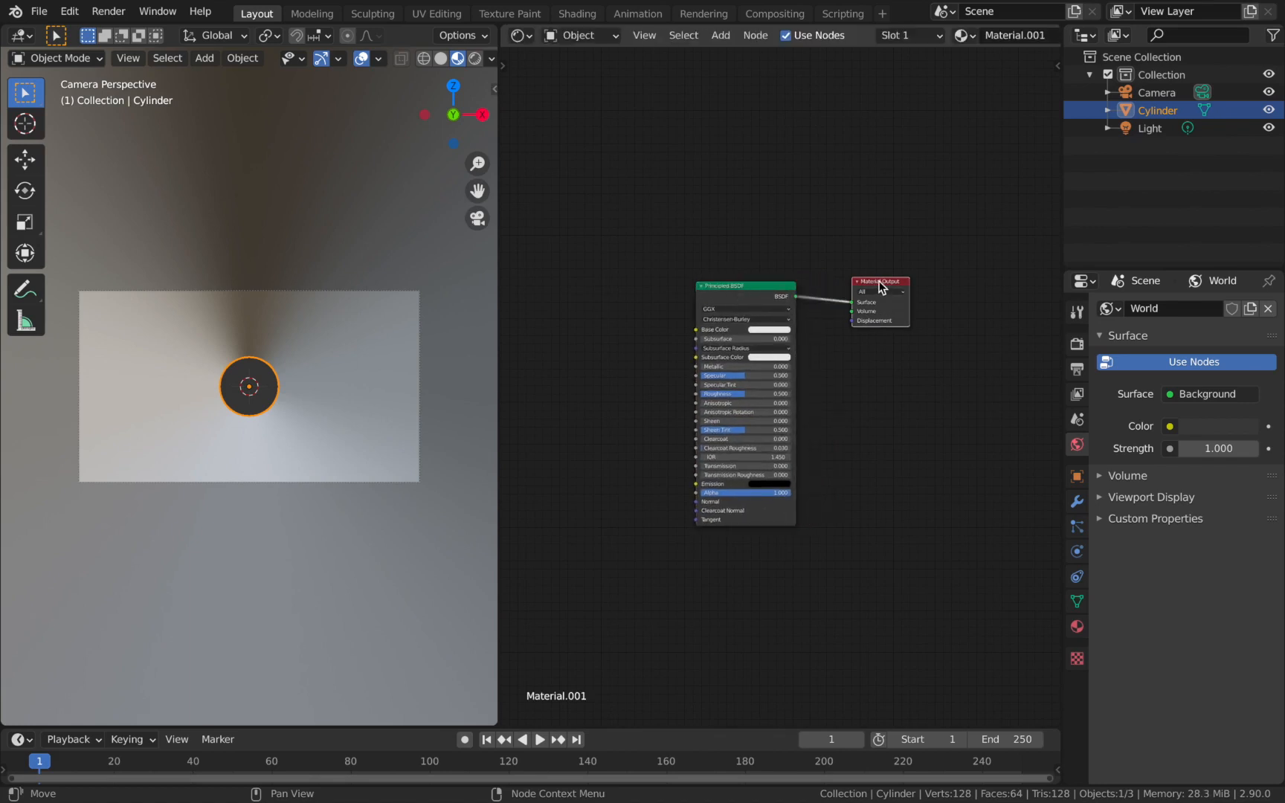
pyautogui.click(666, 265)
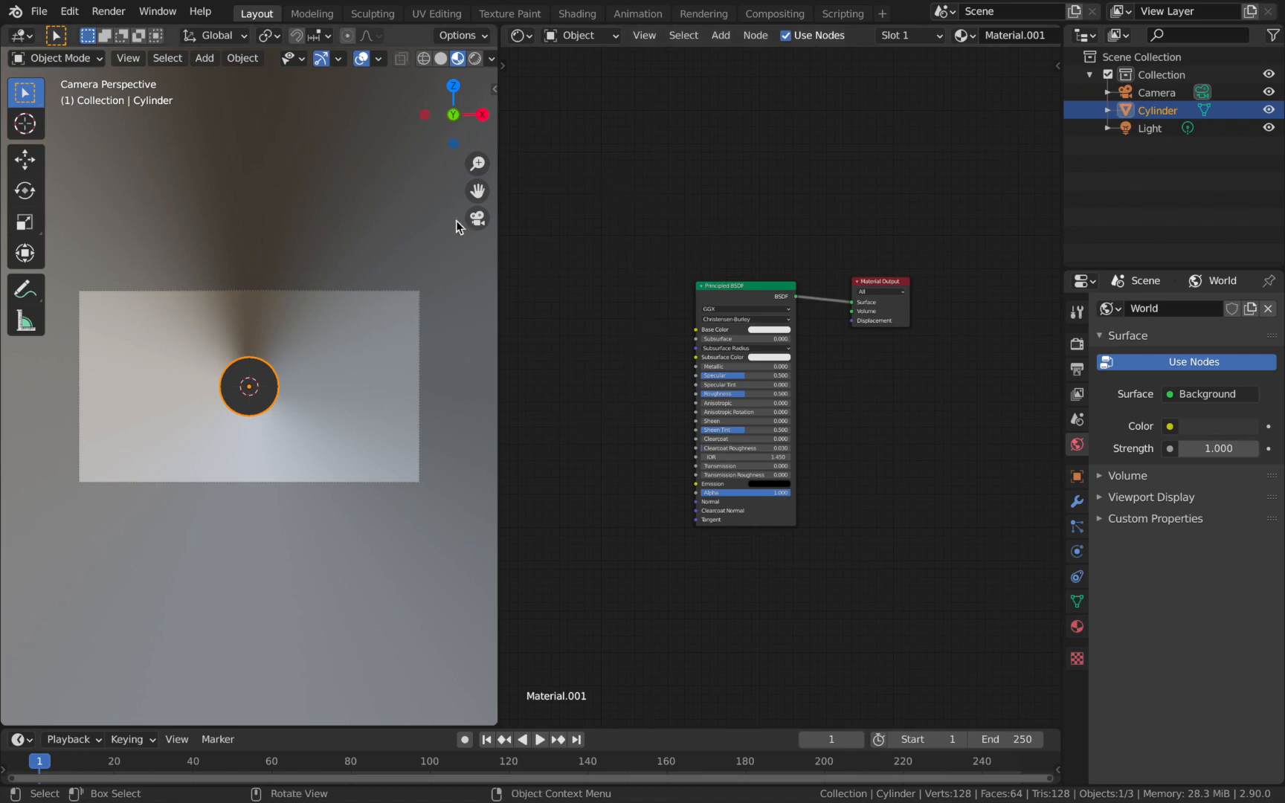
# Preview the smiley images in Finder's Resources folder and add smiley tile.png to Blender's Shader Editor as an image texture node.
pyautogui.scroll(-1, 631, 360)
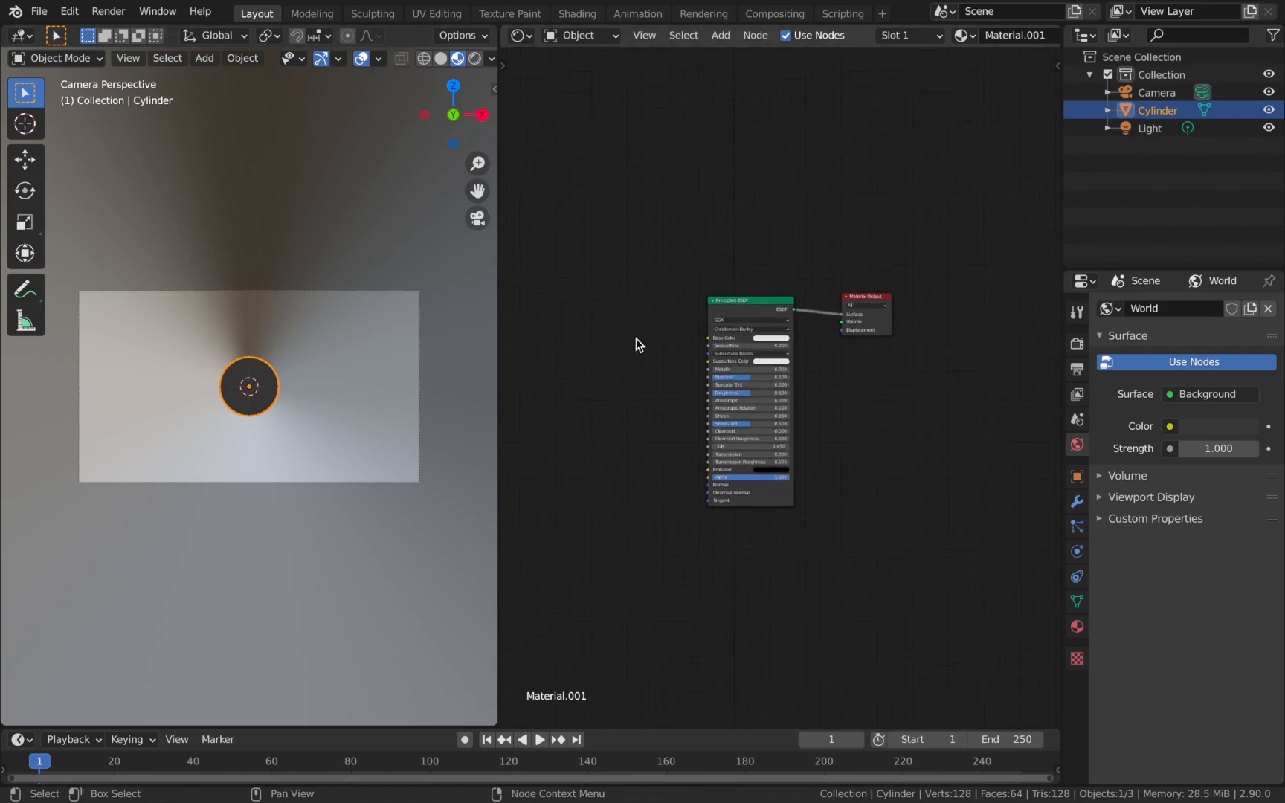
pyautogui.moveTo(629, 350); pyautogui.dragTo(719, 341, button='middle')
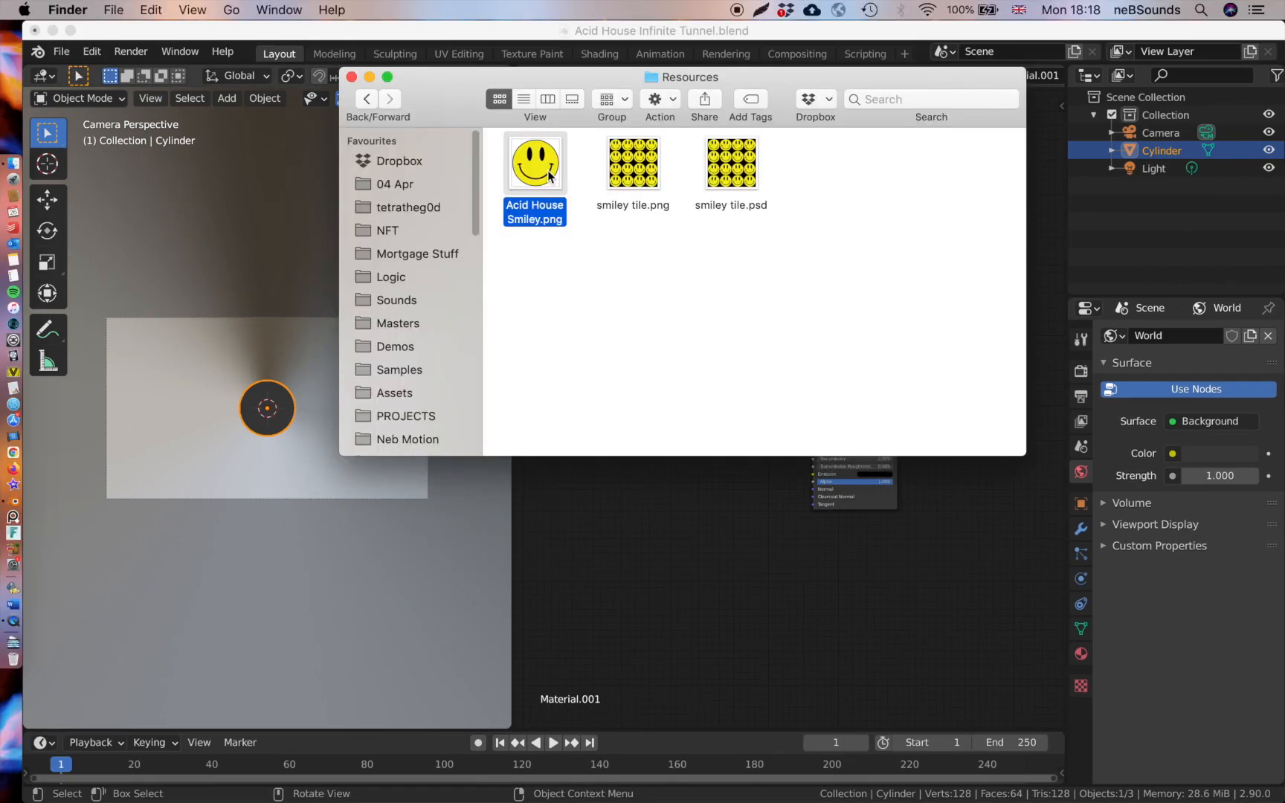
pyautogui.press('space')
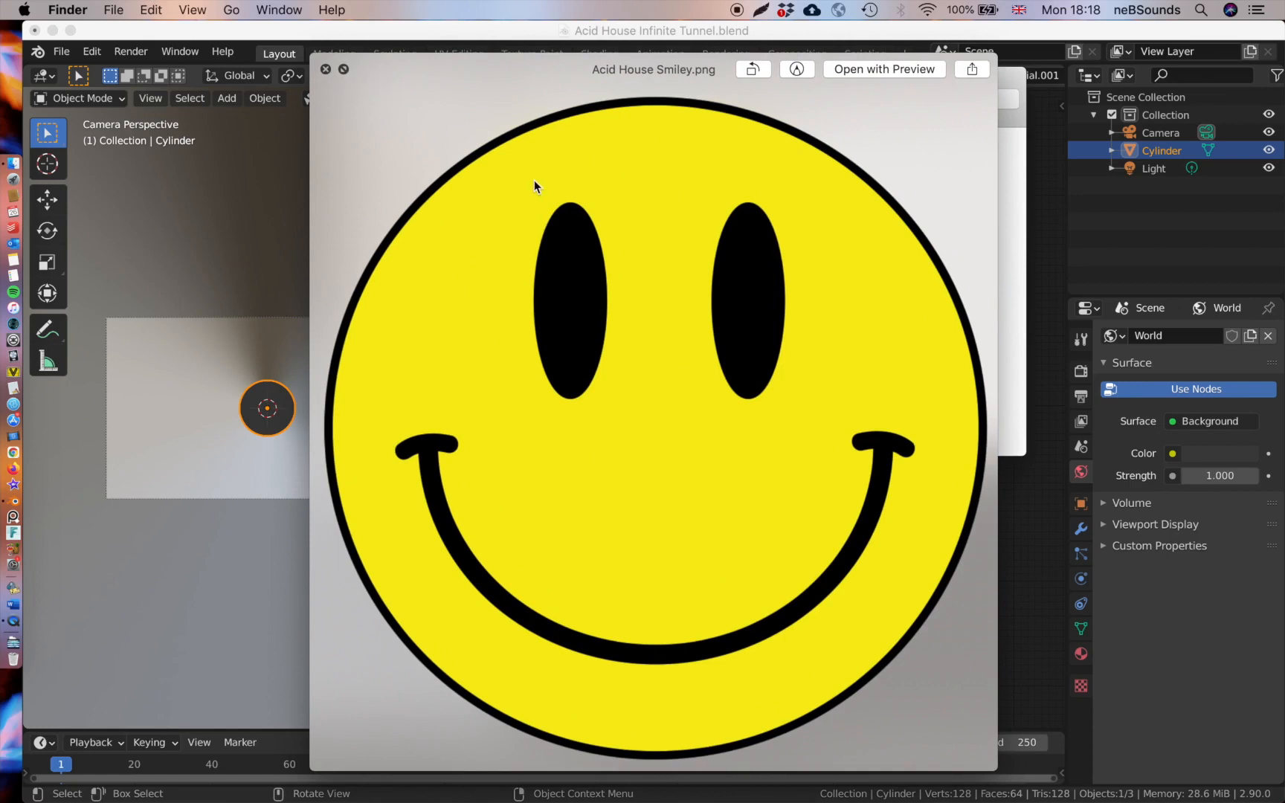
pyautogui.press('space')
pyautogui.click(641, 178)
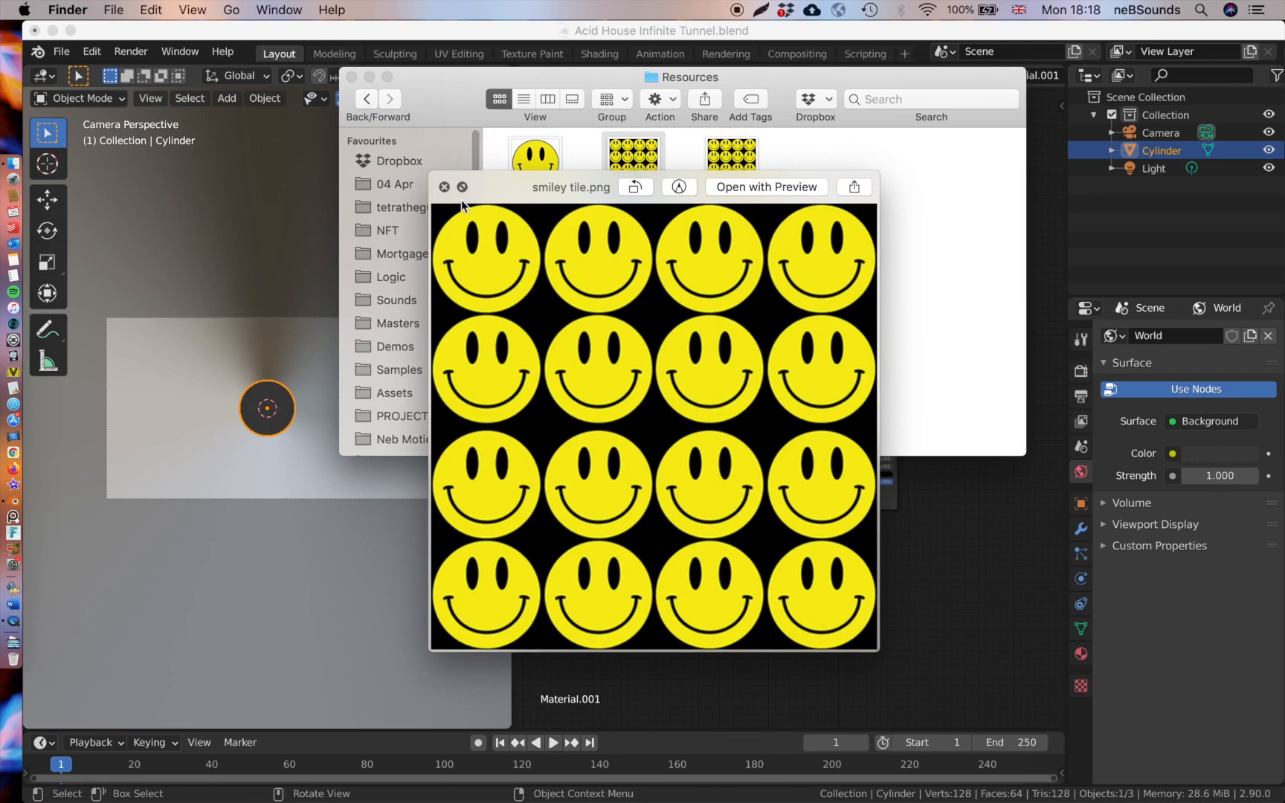
pyautogui.click(444, 187)
pyautogui.moveTo(630, 165); pyautogui.dragTo(707, 361)
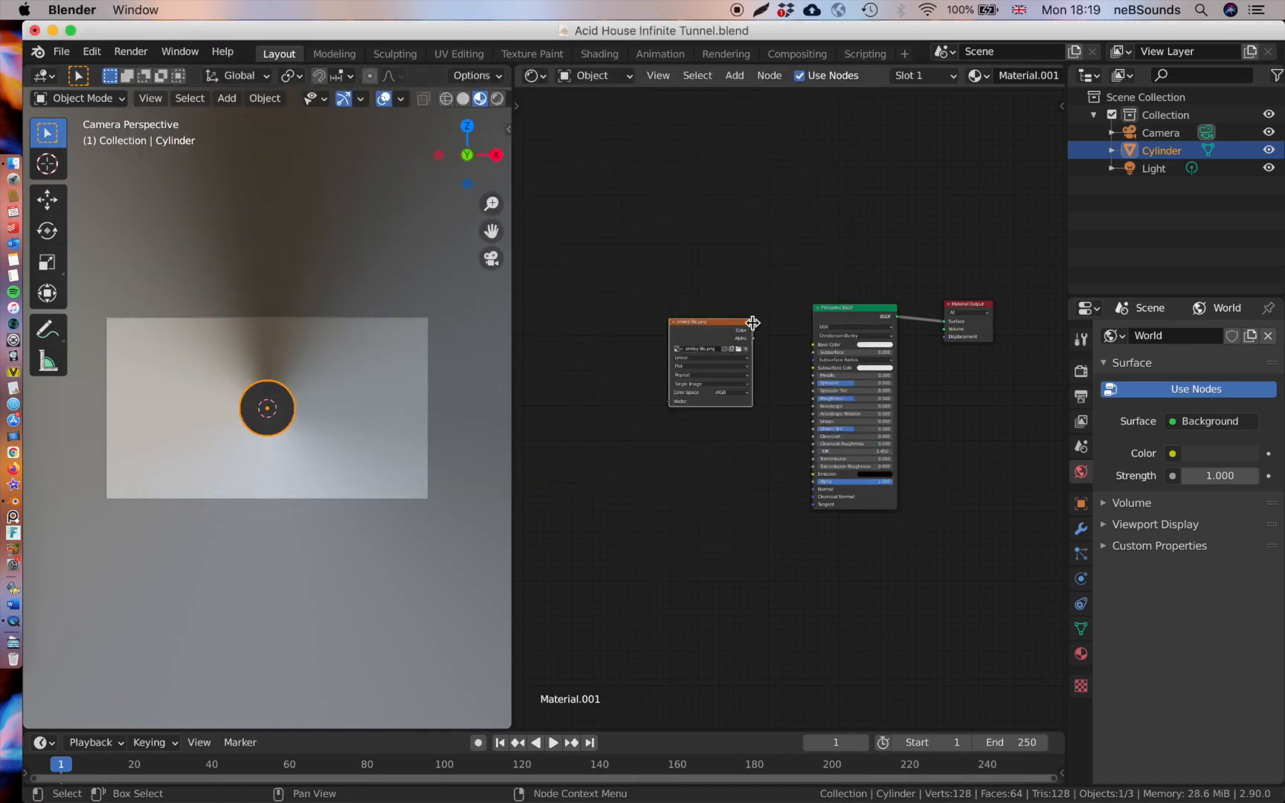
# Position the smiley tile.png node beside the Principled BSDF and connect its Color output to Base Color.
pyautogui.scroll(1, 681, 321)
pyautogui.moveTo(720, 311); pyautogui.dragTo(689, 296)
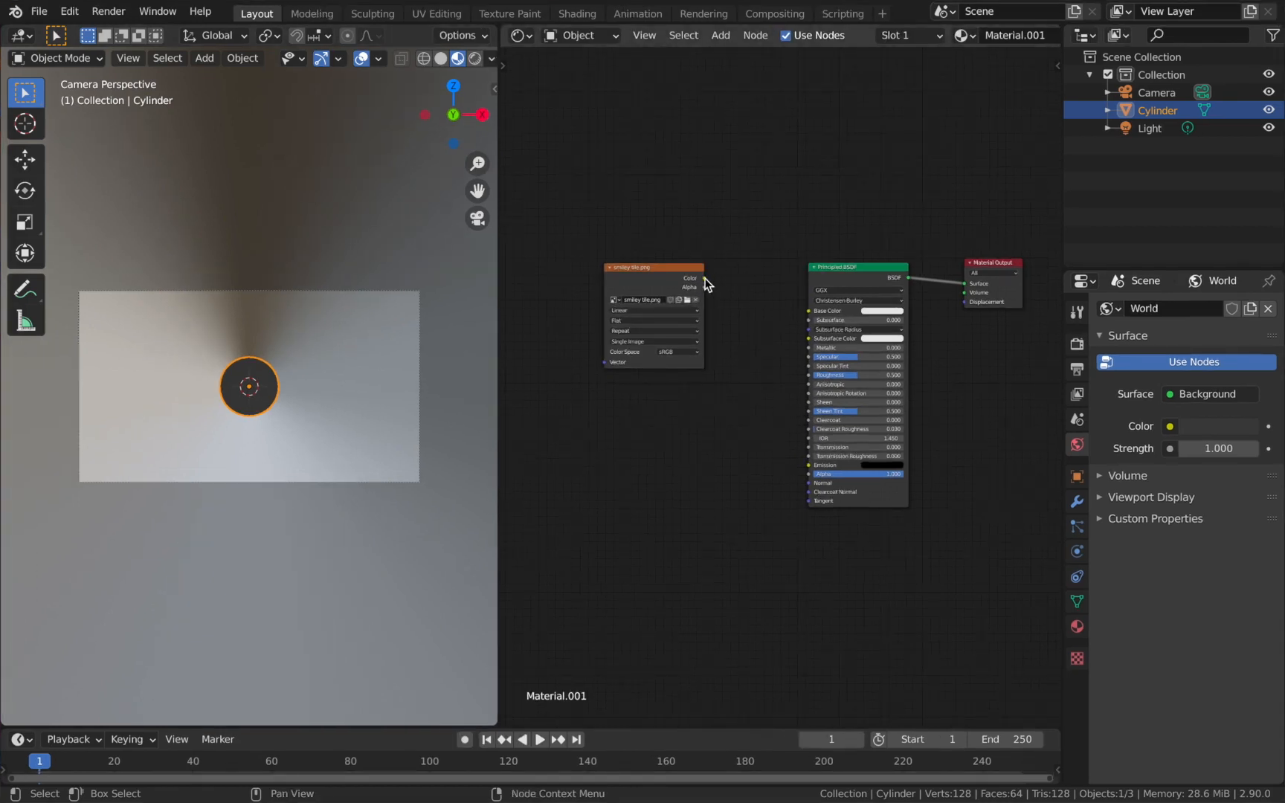
pyautogui.moveTo(708, 282); pyautogui.dragTo(812, 315)
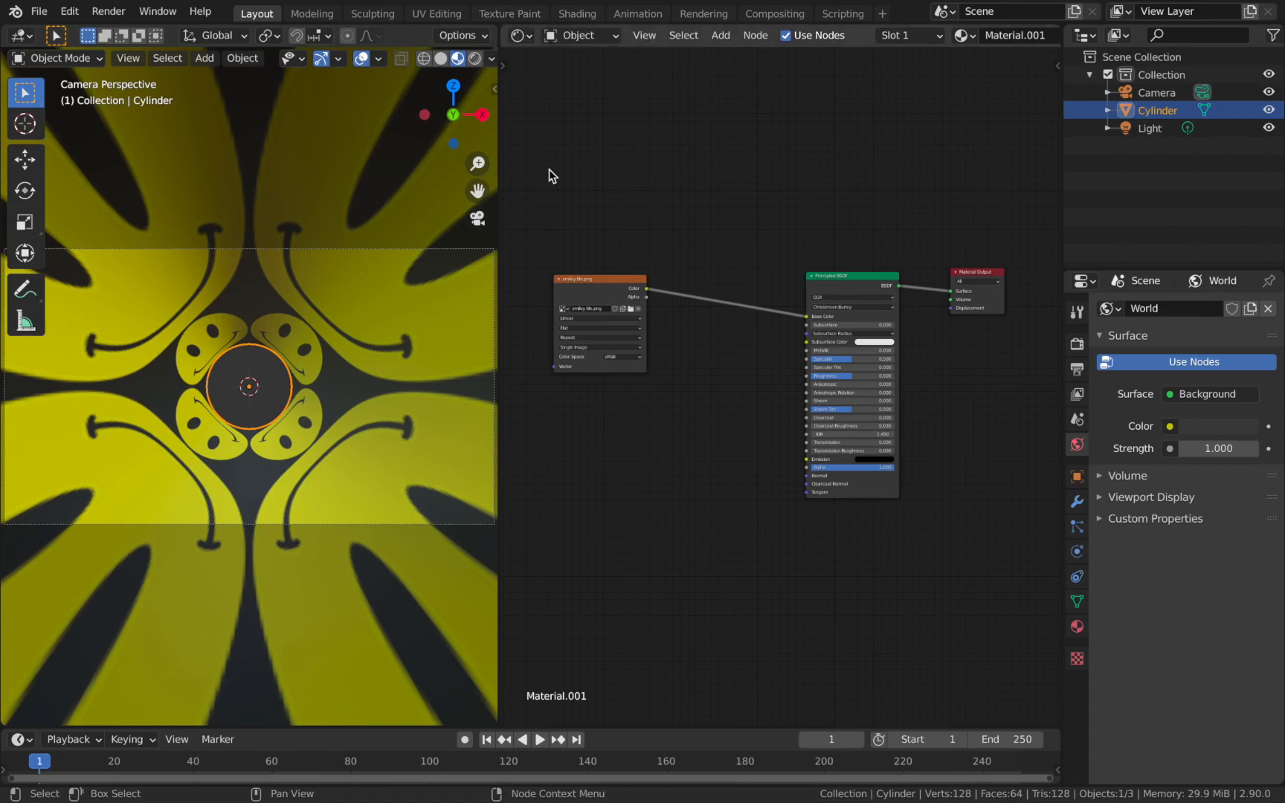
# Join the two areas so the 3D viewport replaces the Shader Editor.
pyautogui.rightClick(499, 265)
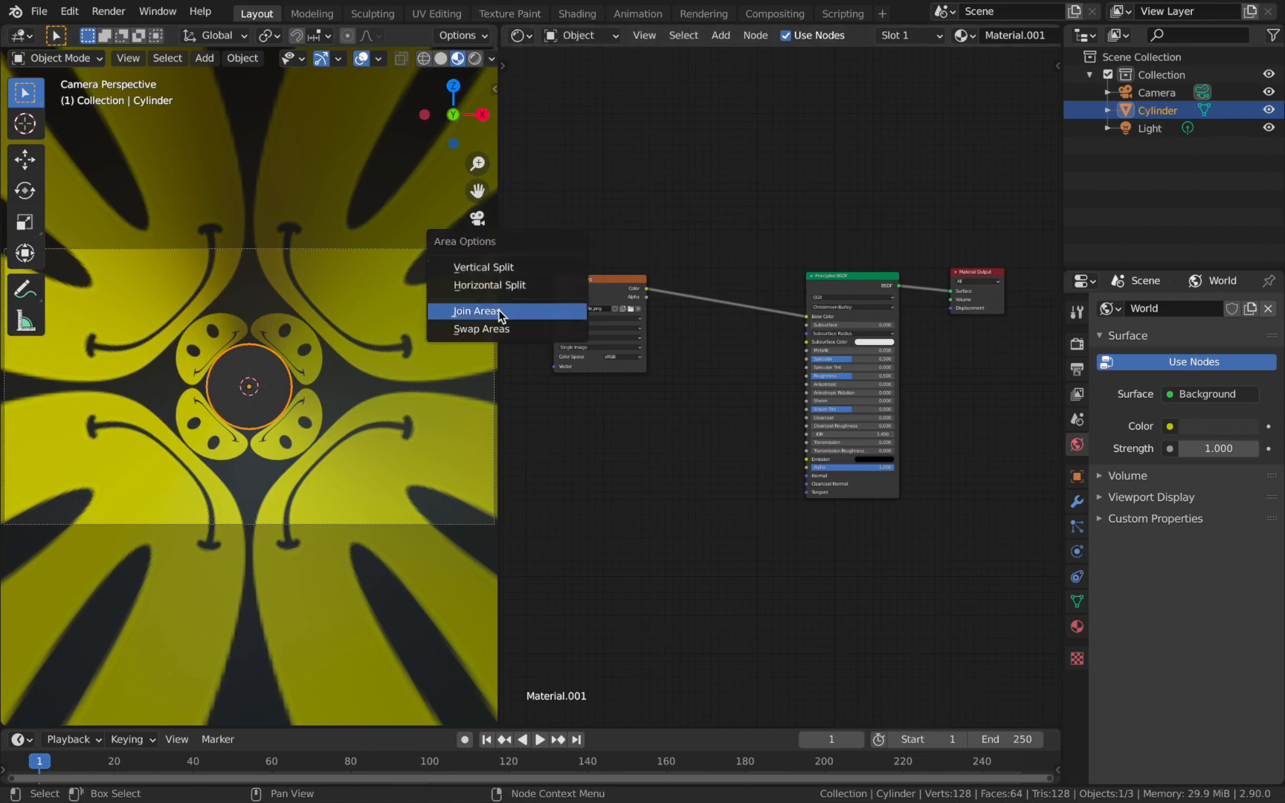
pyautogui.click(493, 307)
pyautogui.click(531, 311)
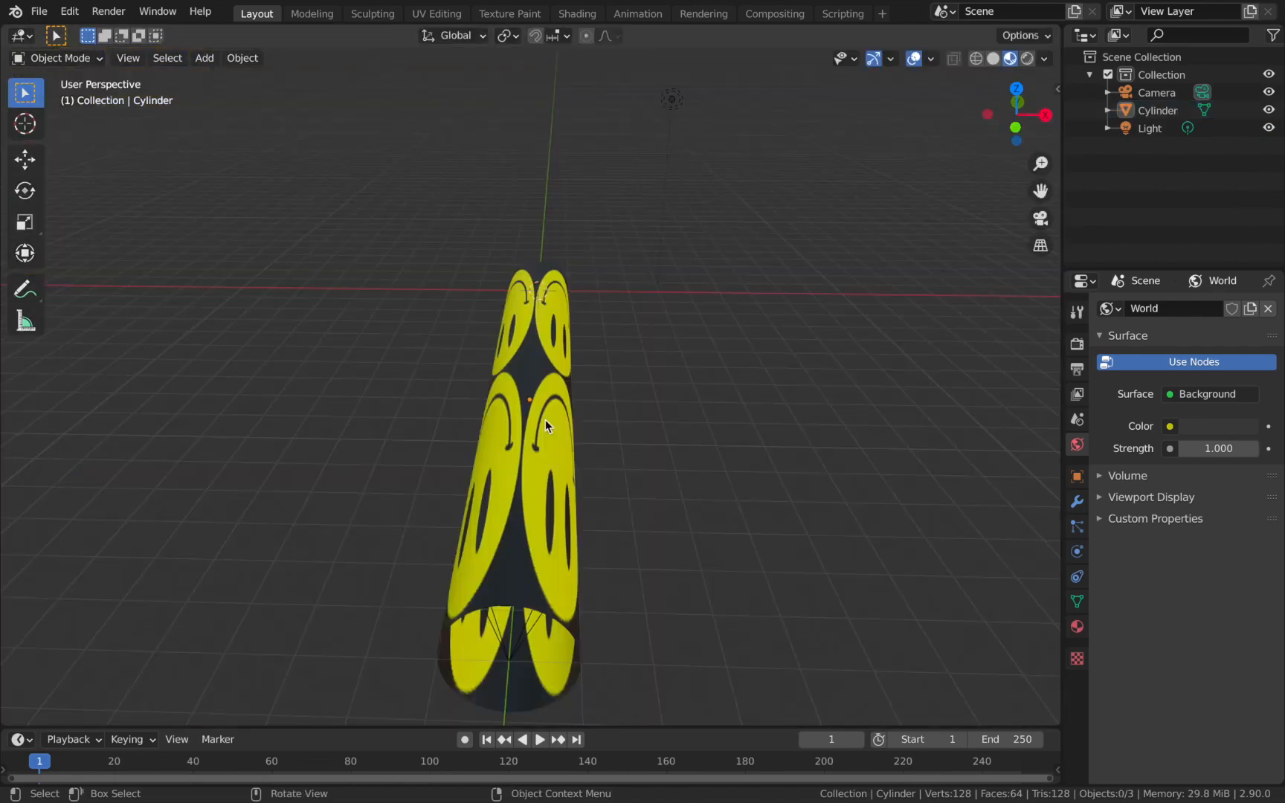
# Duplicate the textured cylinder and move the copy 16 m along the Y axis to extend the tunnel.
pyautogui.click(546, 419)
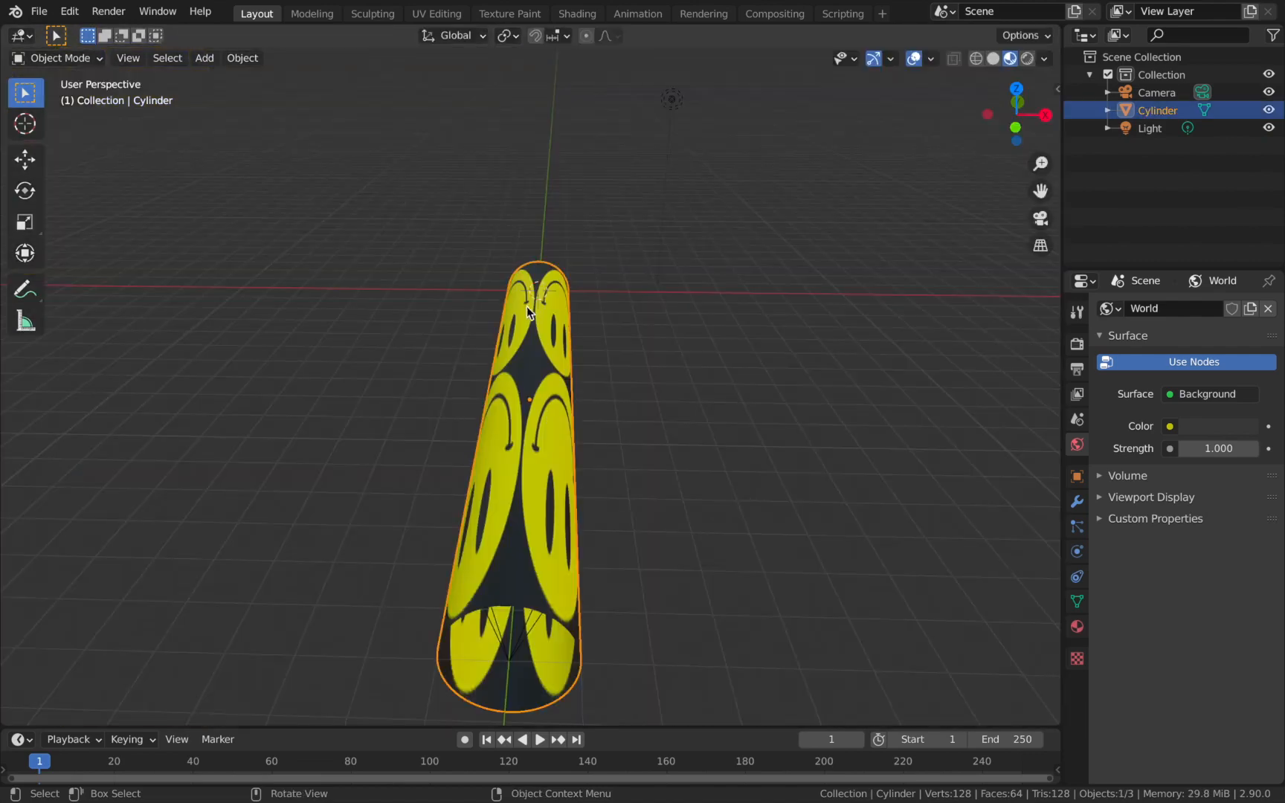
pyautogui.moveTo(546, 400); pyautogui.dragTo(675, 305, button='middle')
pyautogui.scroll(-1, 667, 314)
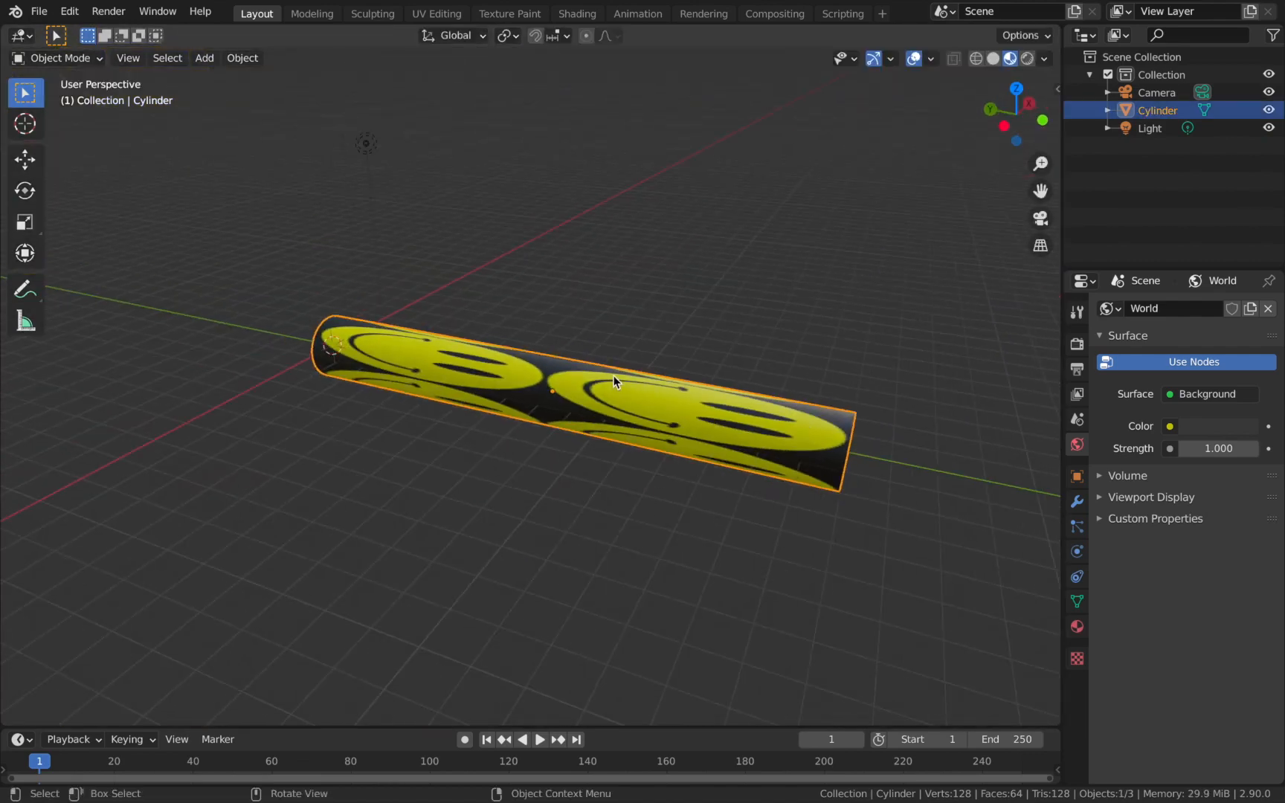
pyautogui.scroll(-1, 613, 376)
pyautogui.hotkey('shift', 'd')
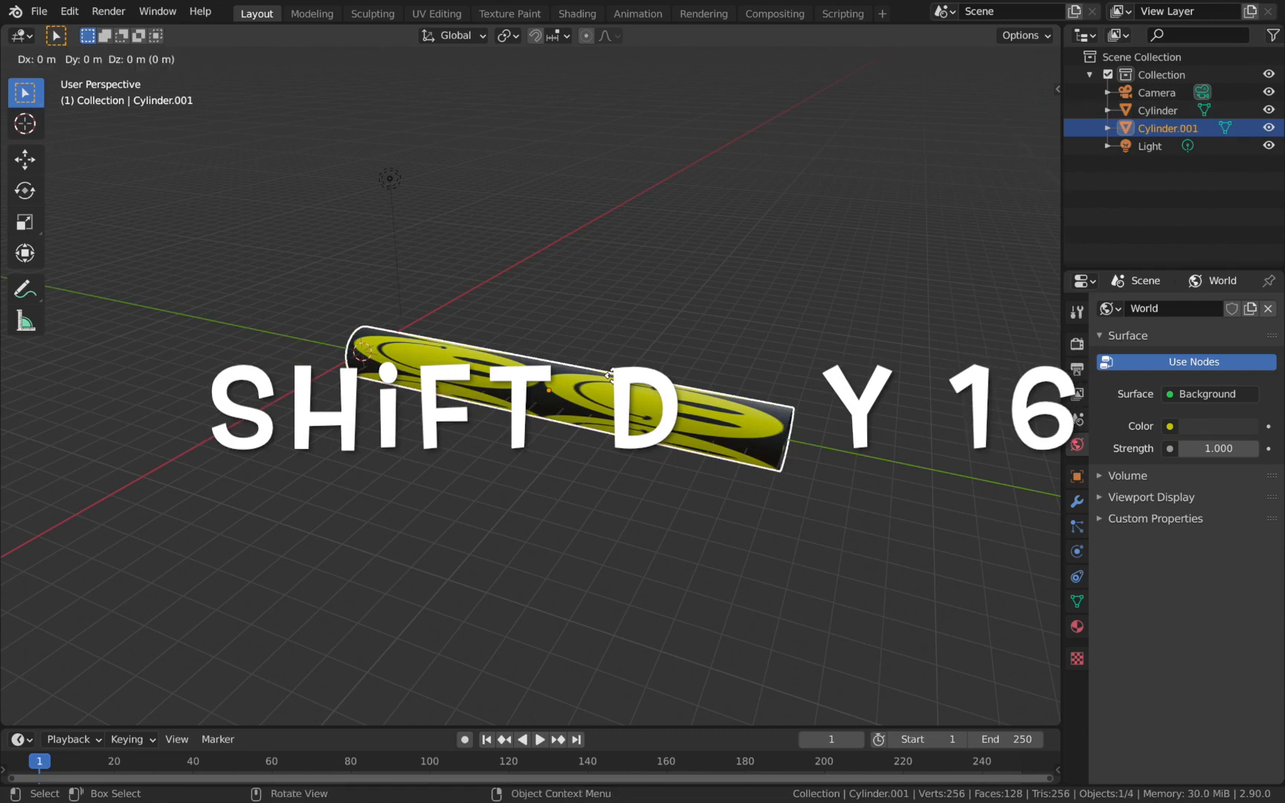
pyautogui.write('y16')
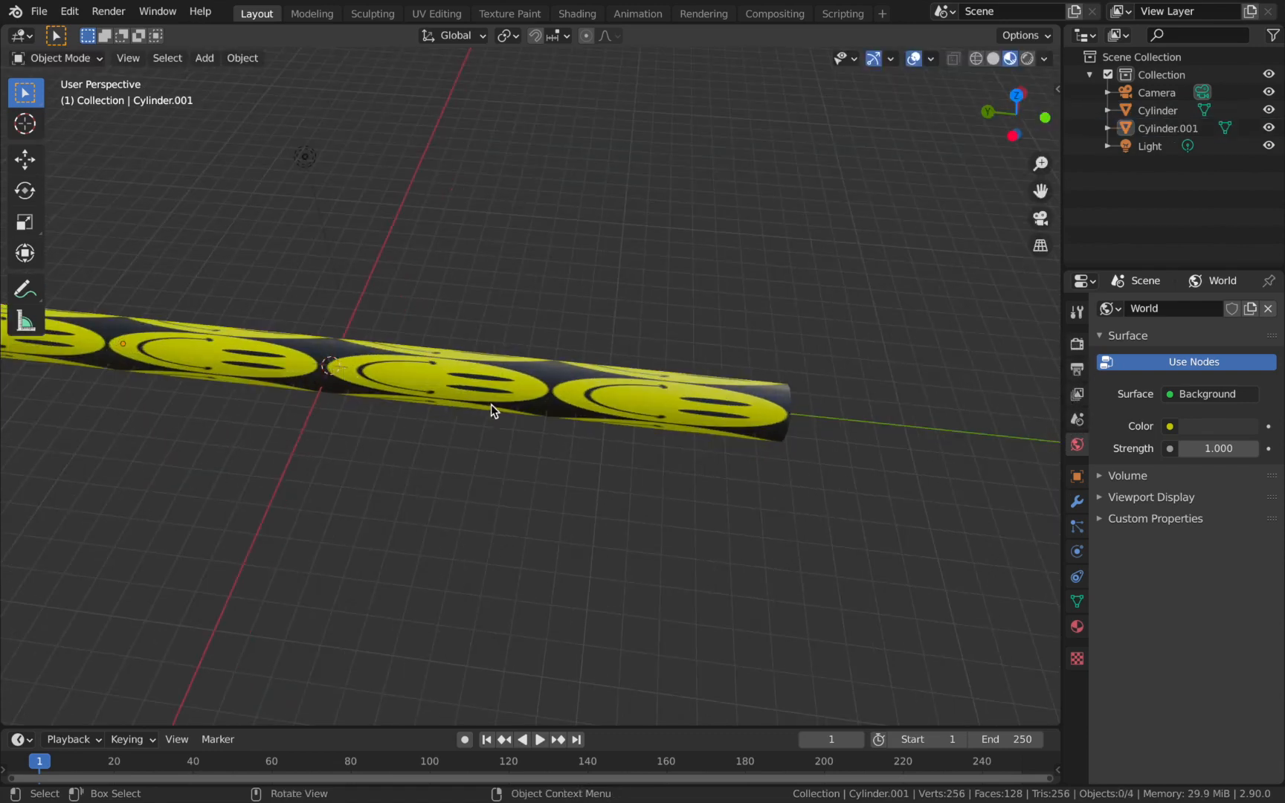
# Select the original cylinder at the camera end and enlarge the timeline area.
pyautogui.click(476, 407)
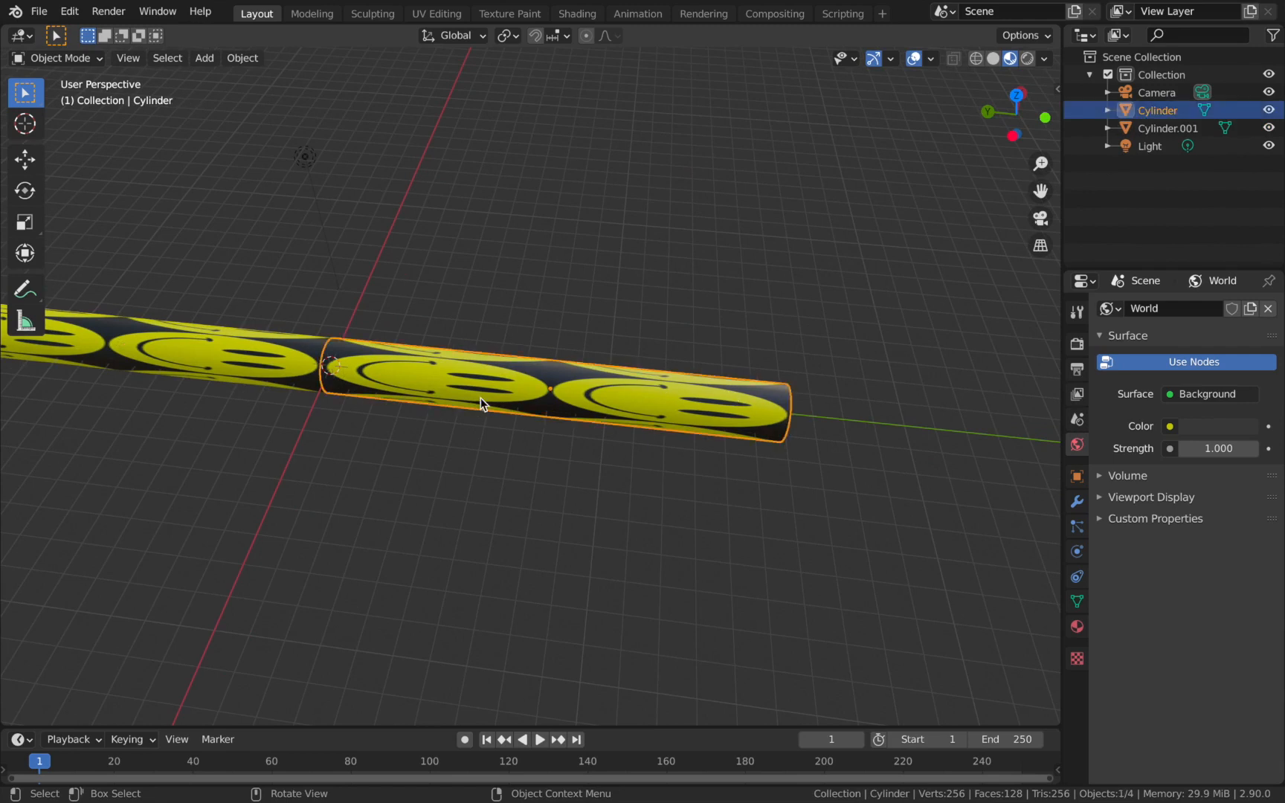
pyautogui.click(221, 369)
pyautogui.click(388, 390)
pyautogui.moveTo(694, 402); pyautogui.dragTo(515, 376, button='middle')
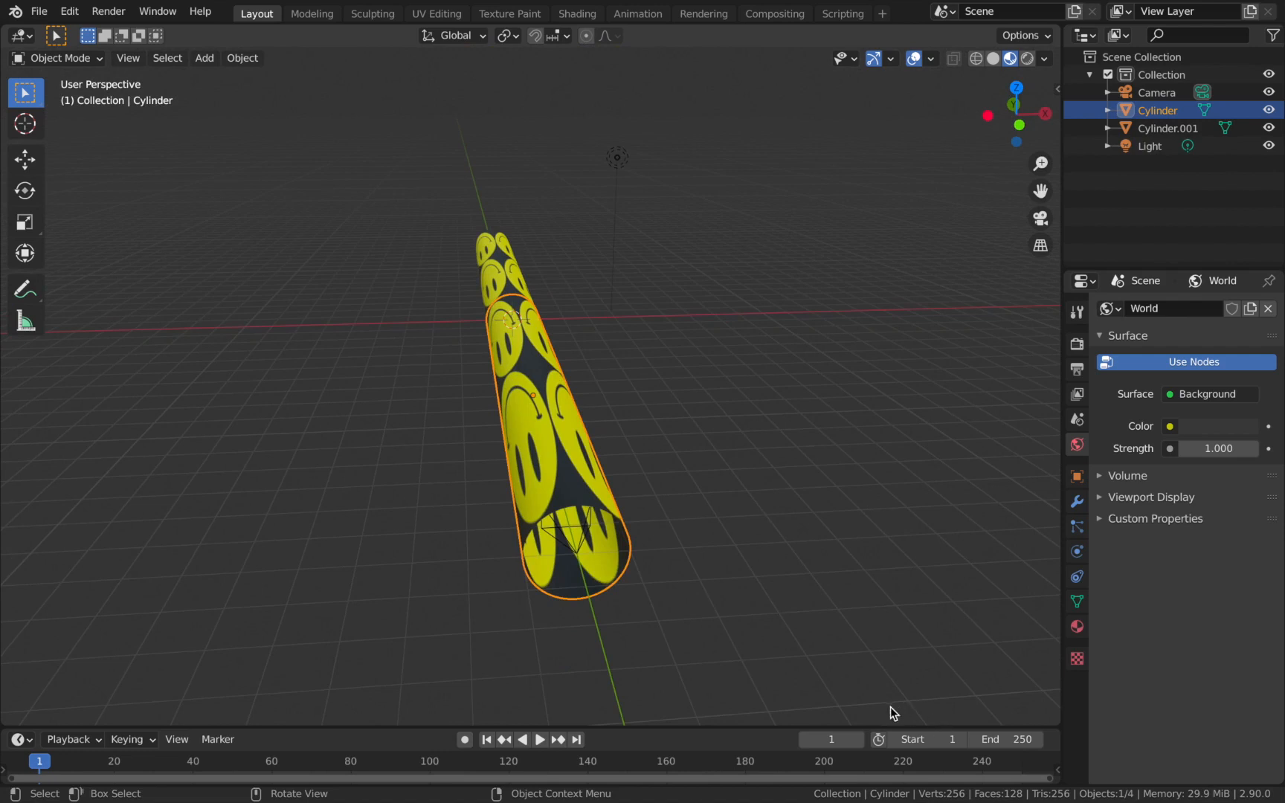
pyautogui.press('g')
pyautogui.moveTo(696, 702); pyautogui.dragTo(623, 617)
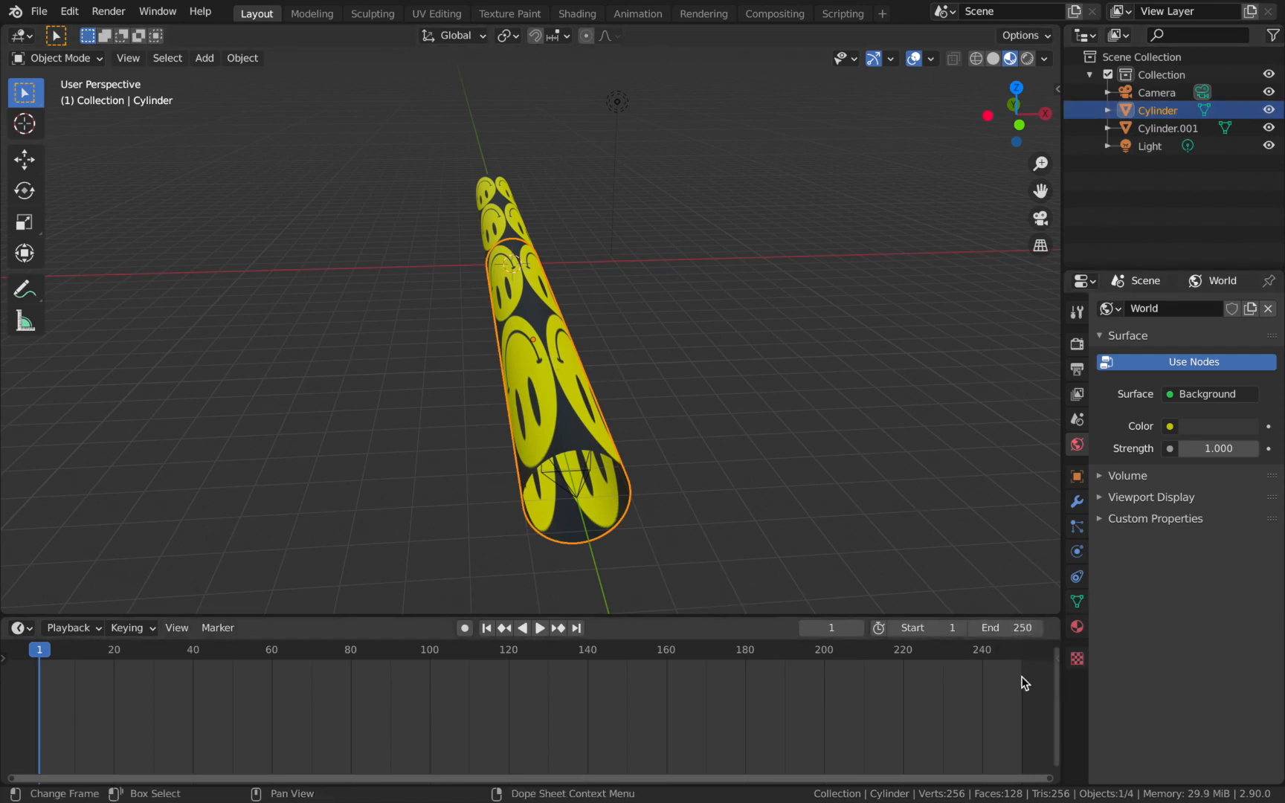
# Set the animation's end frame to 240.
pyautogui.click(1002, 629)
pyautogui.write('240')
pyautogui.press('Return')
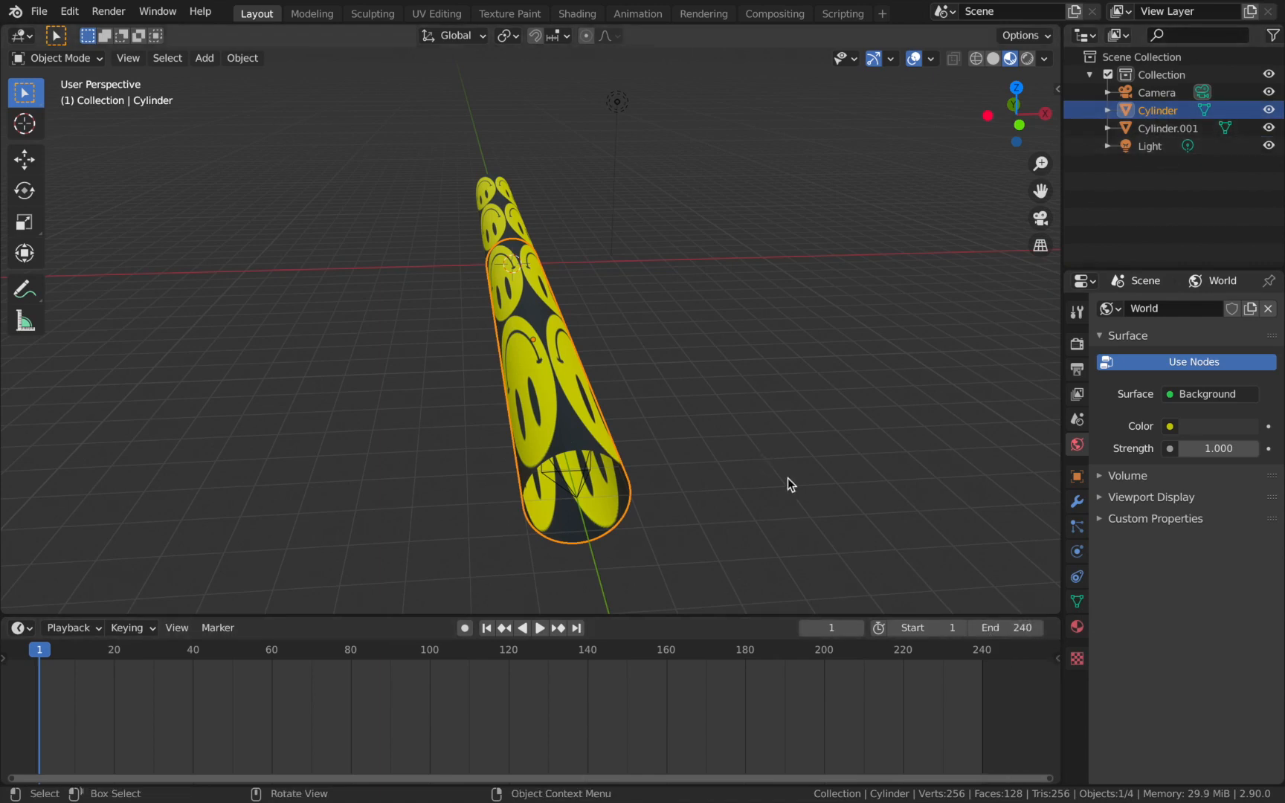
# Keyframe the original cylinder's Y rotation at 0° on frame 1 and at 360° on frame 241.
pyautogui.click(1080, 479)
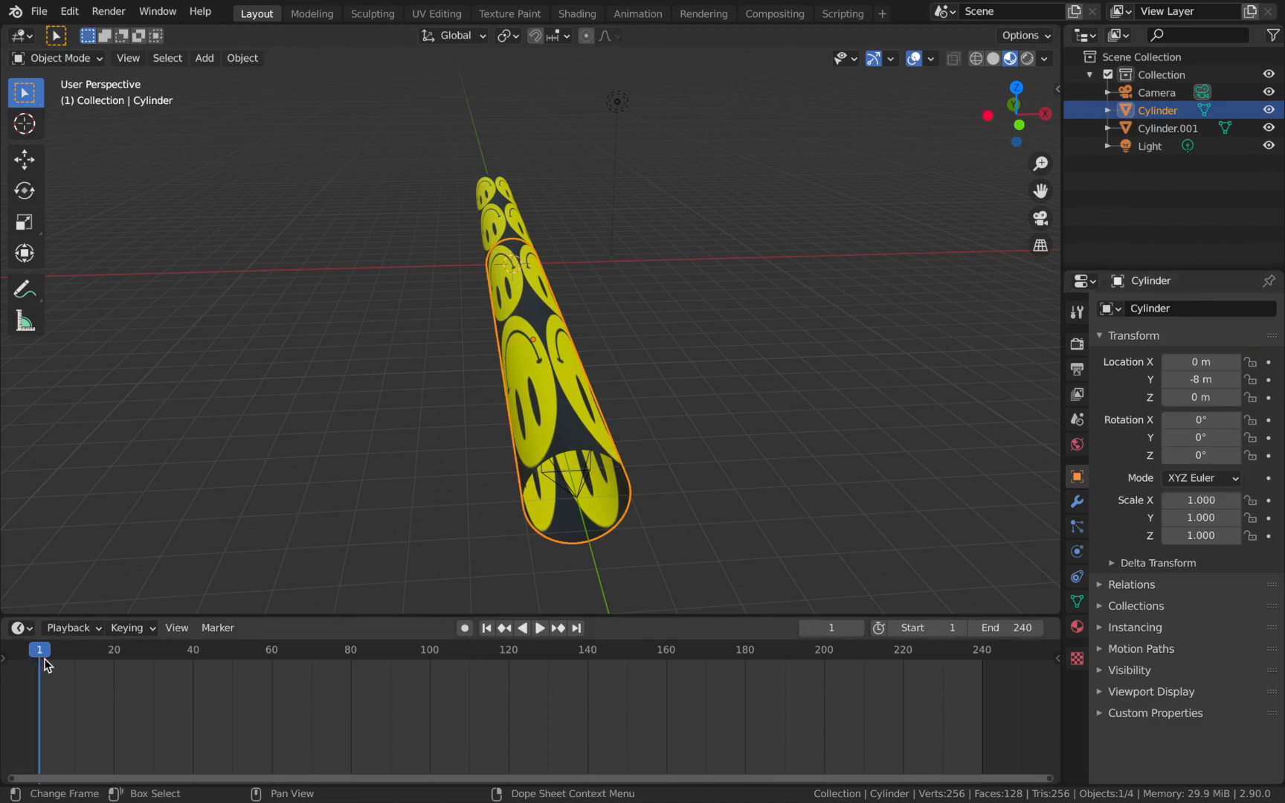
pyautogui.click(1270, 438)
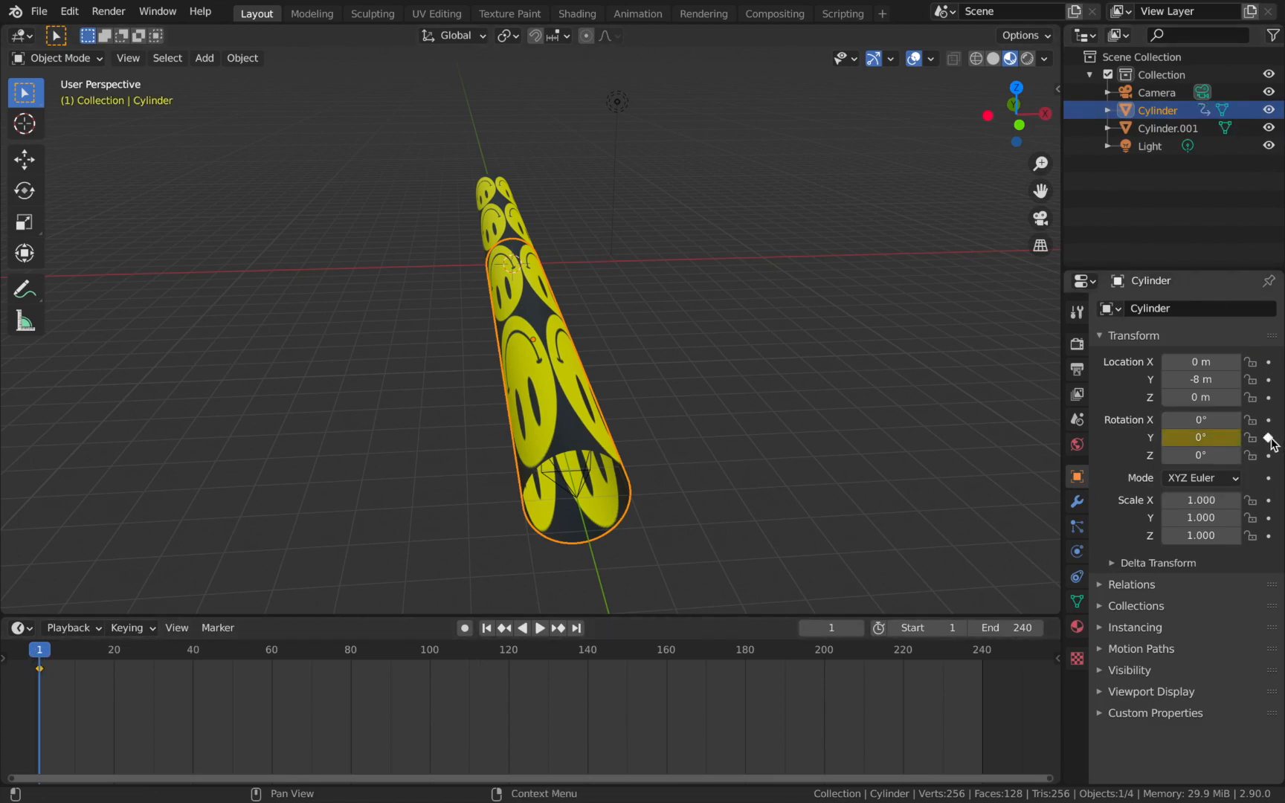
pyautogui.hotkey('shift', 'Right')
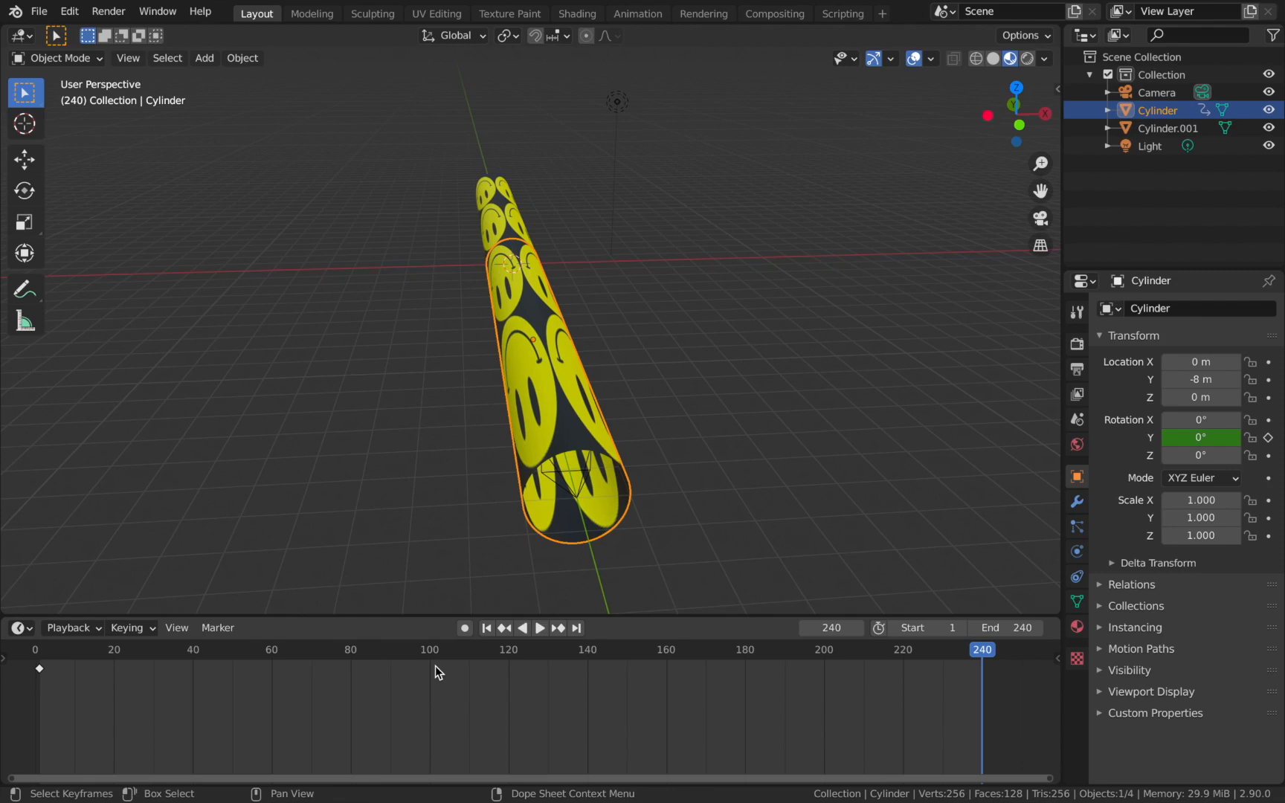
pyautogui.press('Right')
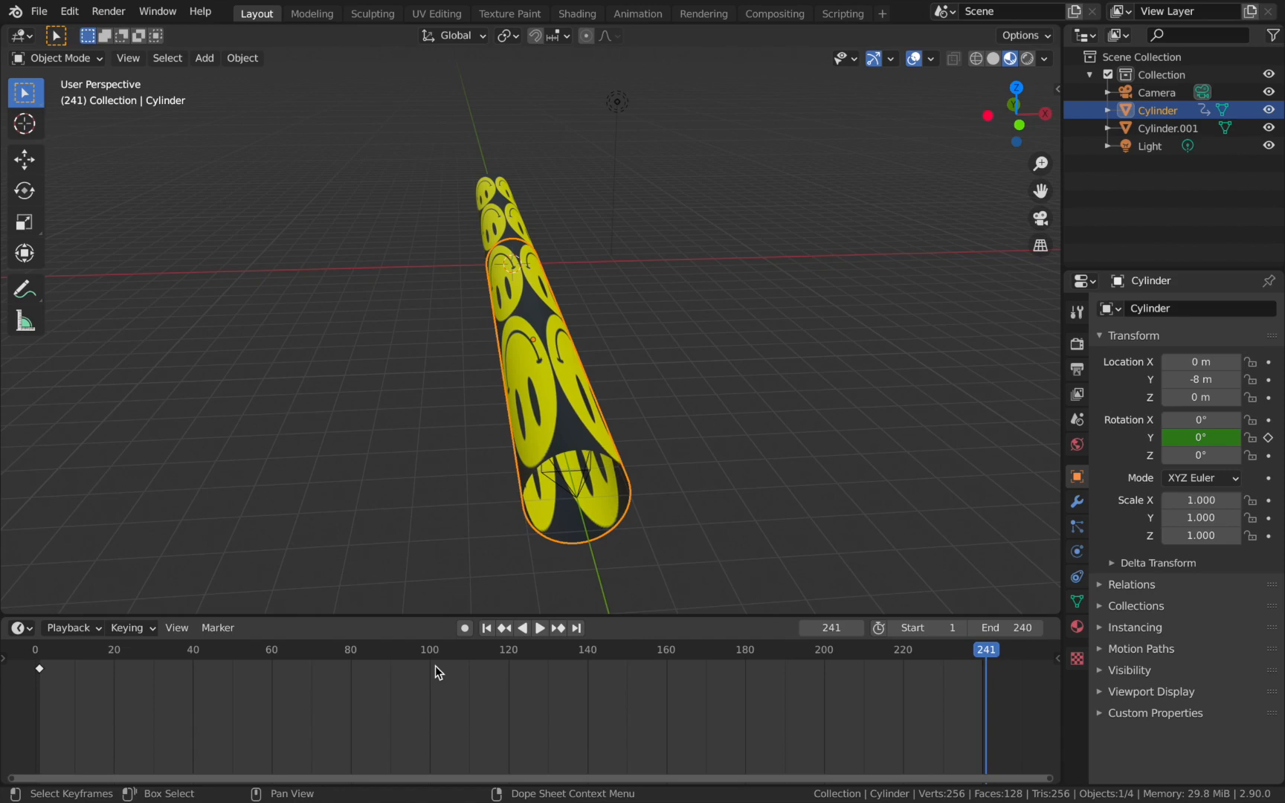
pyautogui.click(1212, 438)
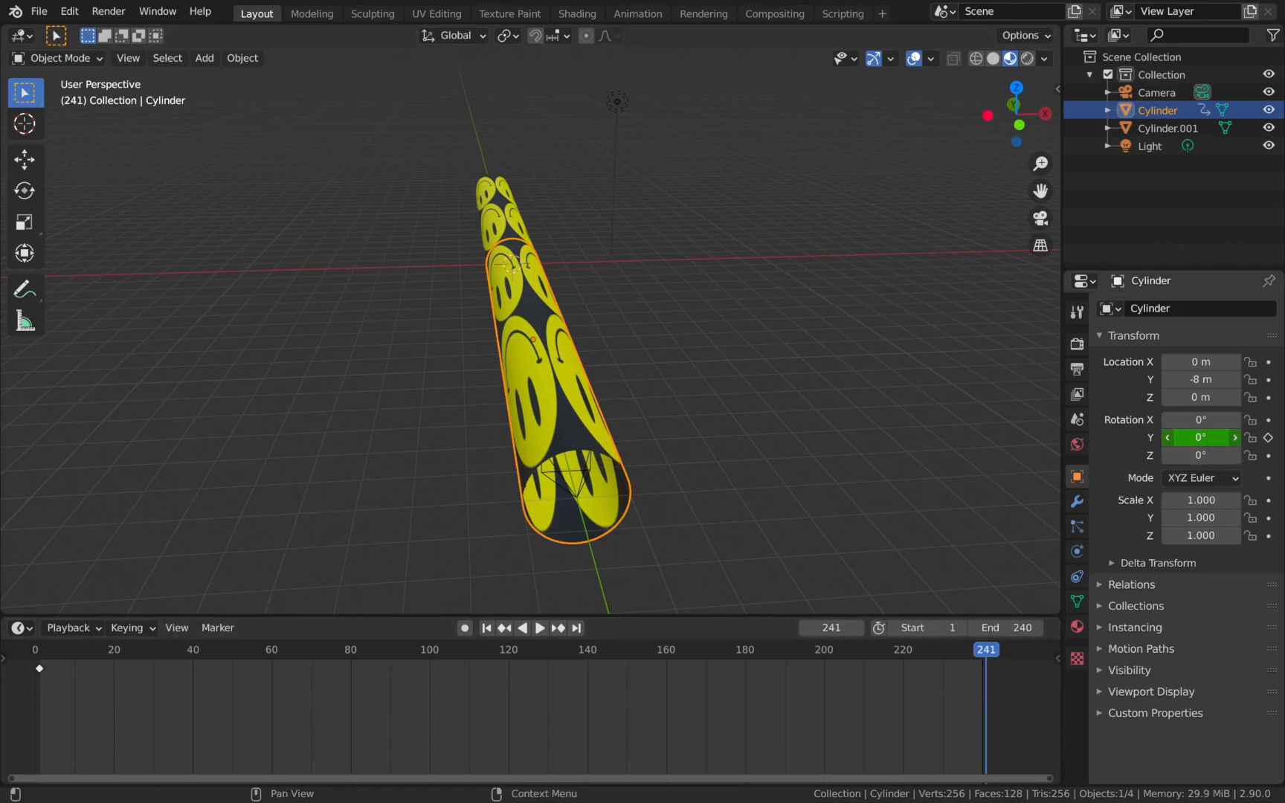
pyautogui.write('36')
pyautogui.press('Return')
pyautogui.click(1269, 438)
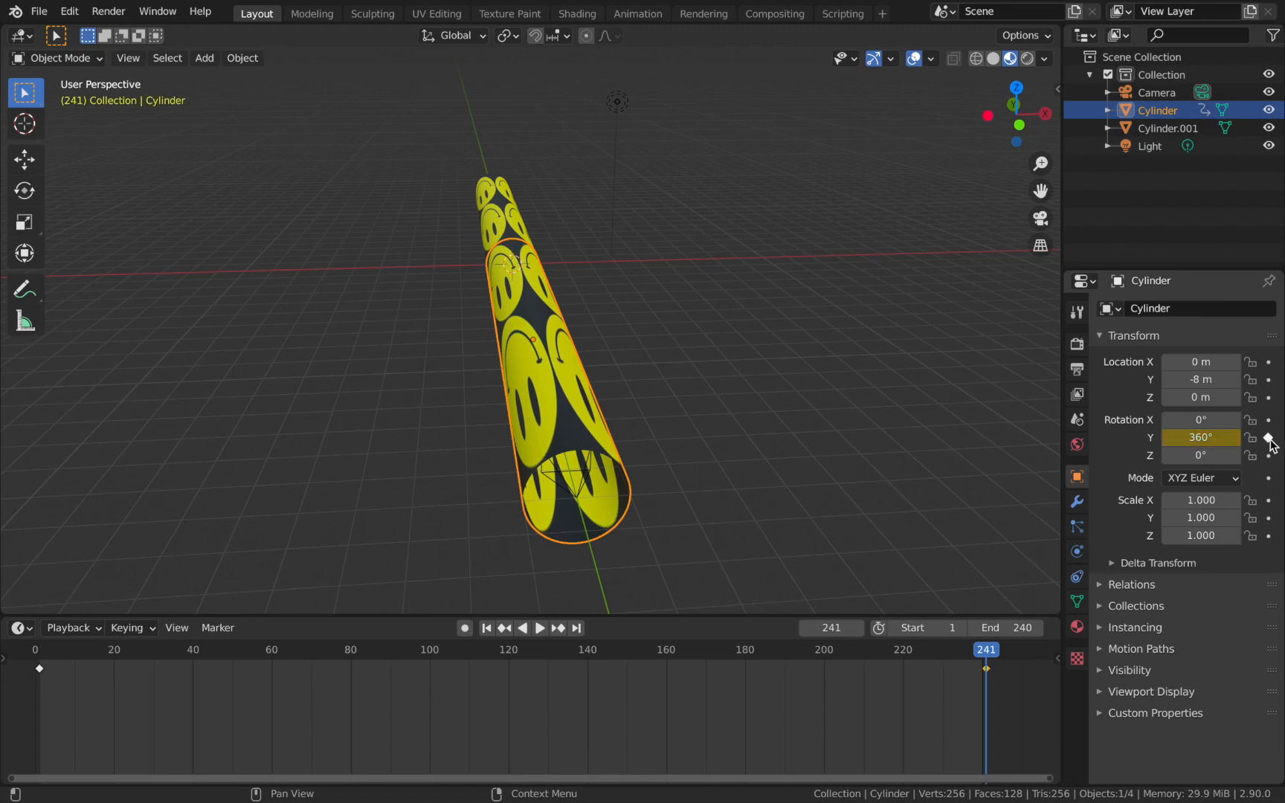
# Set the interpolation of all the cylinder's rotation keyframes to Linear.
pyautogui.press('a')
pyautogui.press('t')
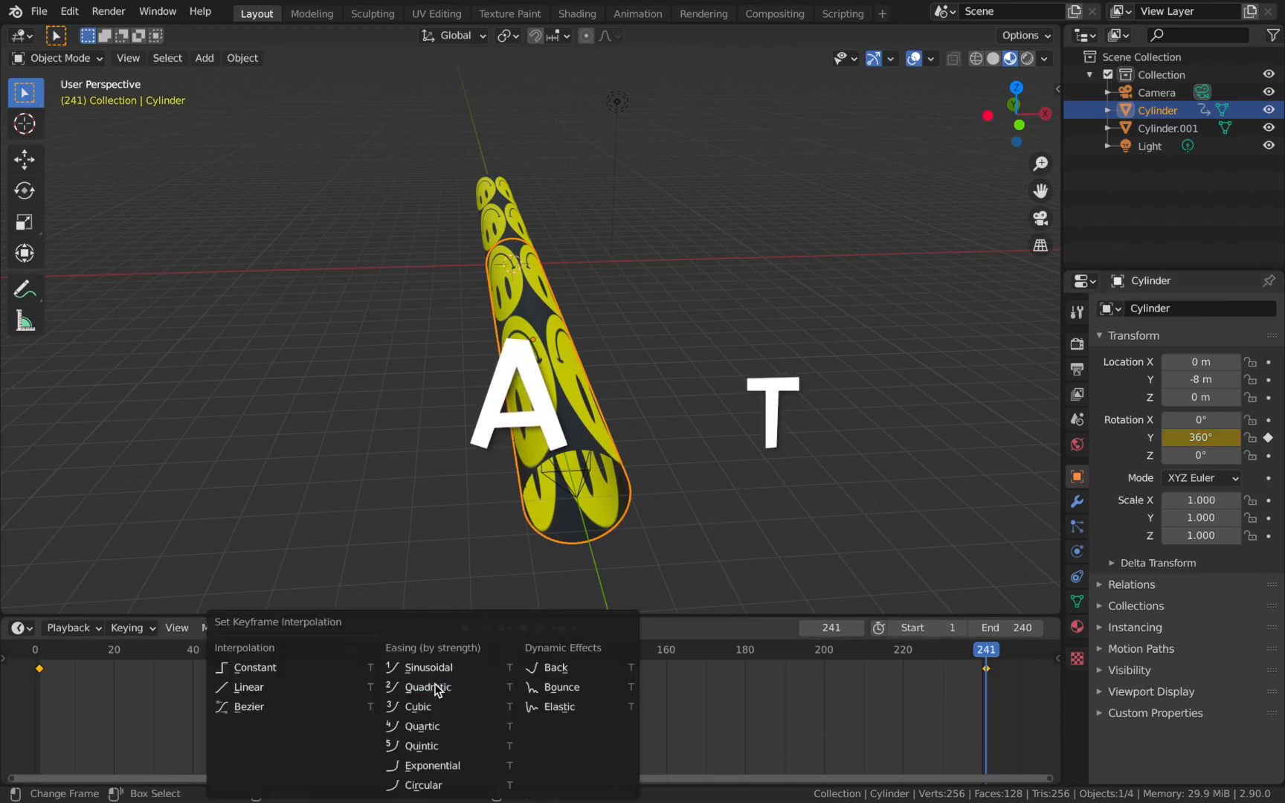
pyautogui.click(314, 695)
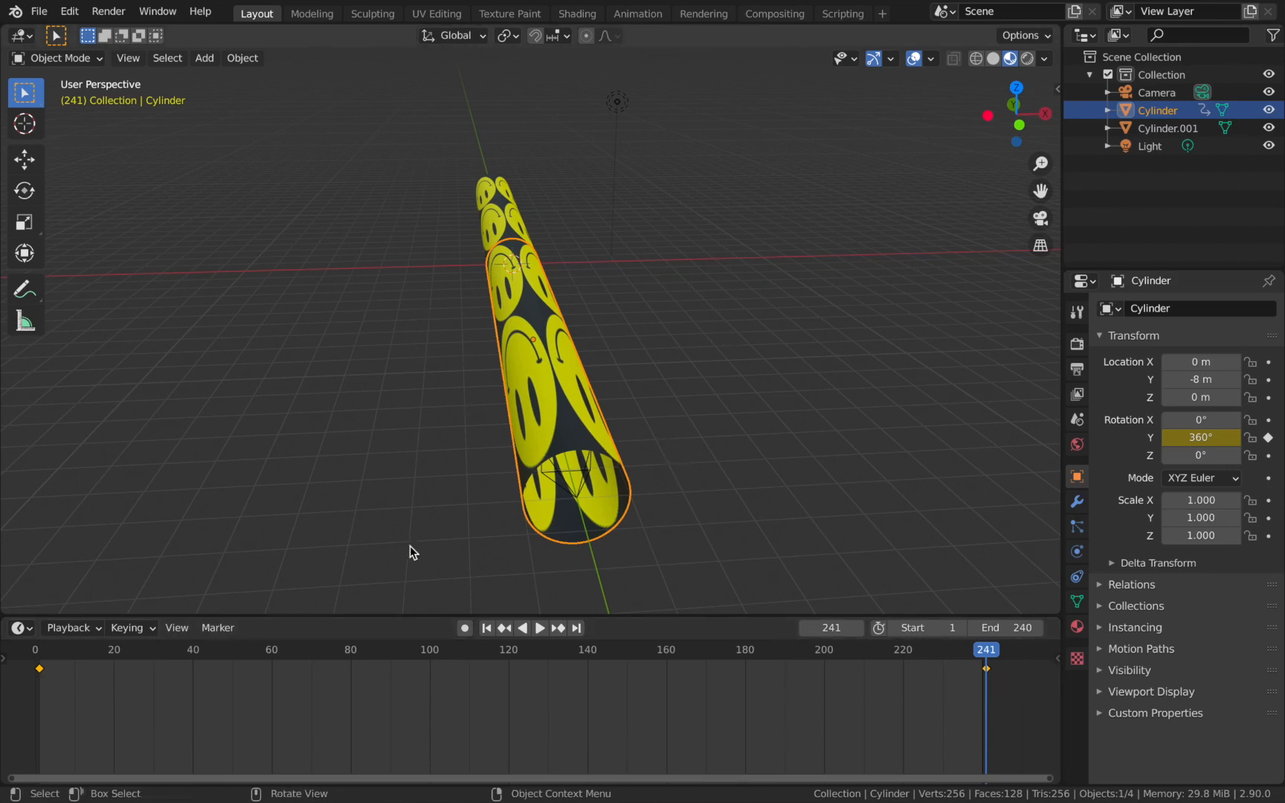
# Preview the original cylinder's rotation, and keyframe the far cylinder's Y rotation at 0° on frame 1.
pyautogui.press('space')
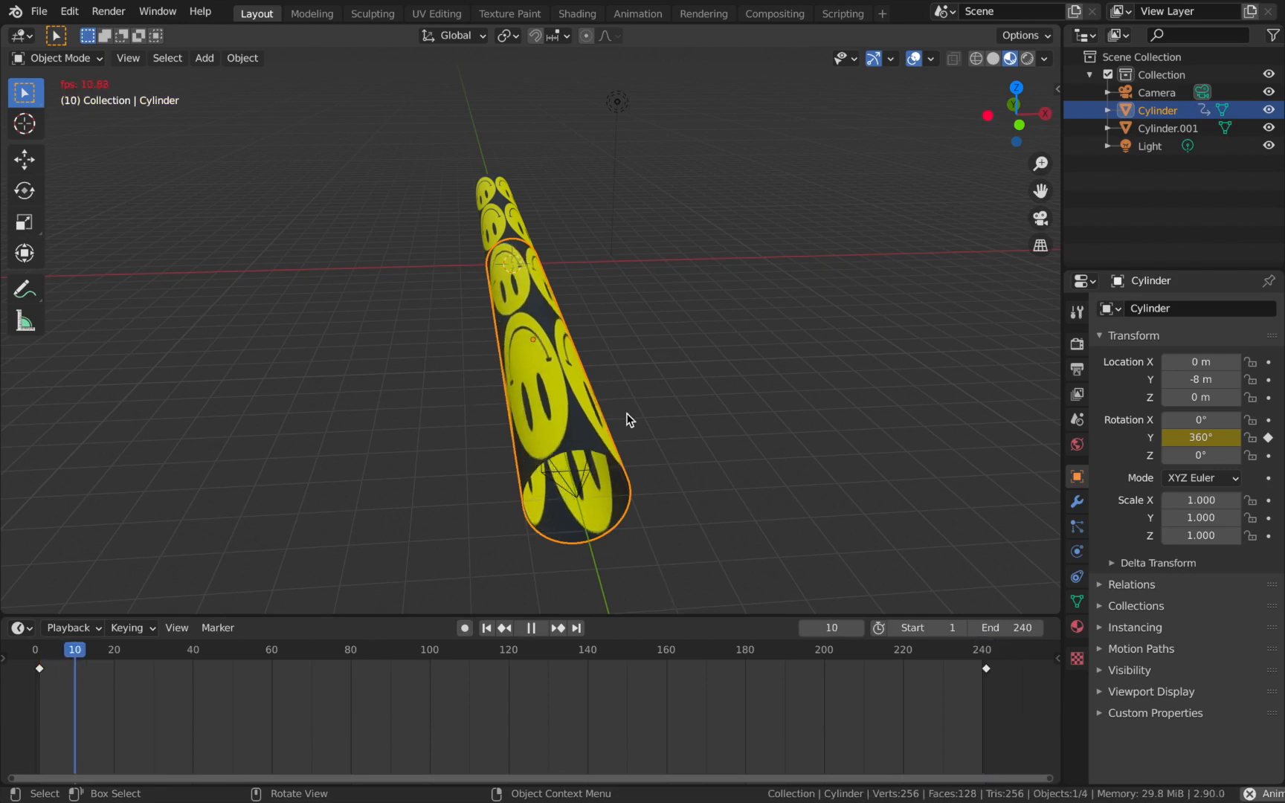
pyautogui.press('space')
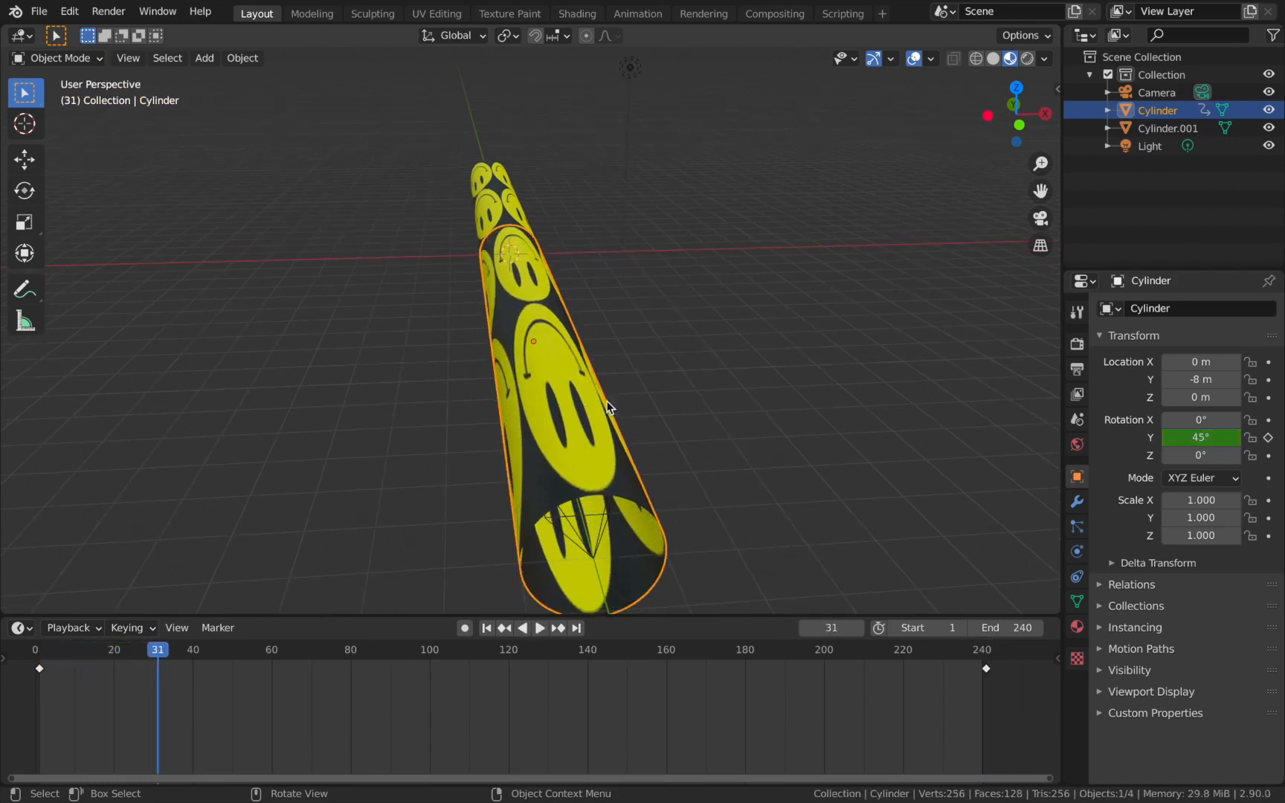
pyautogui.click(472, 202)
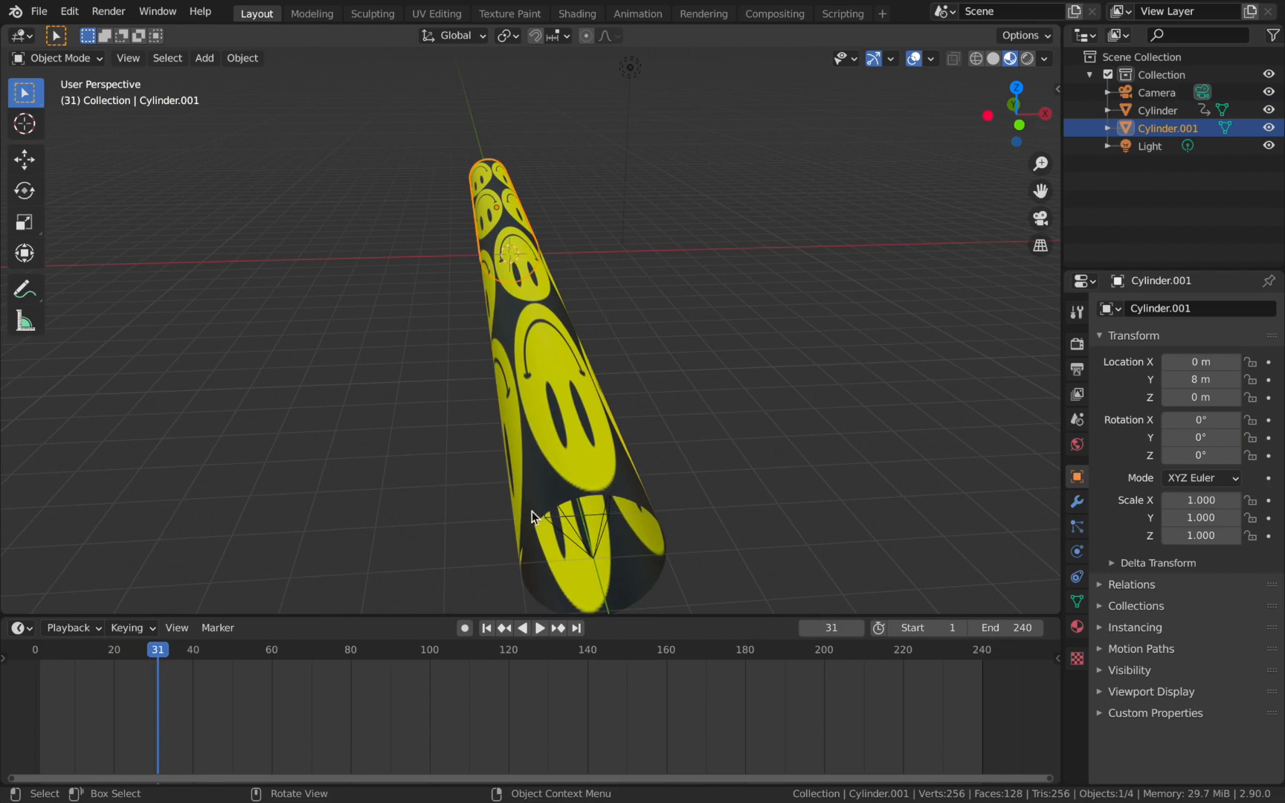
pyautogui.click(487, 627)
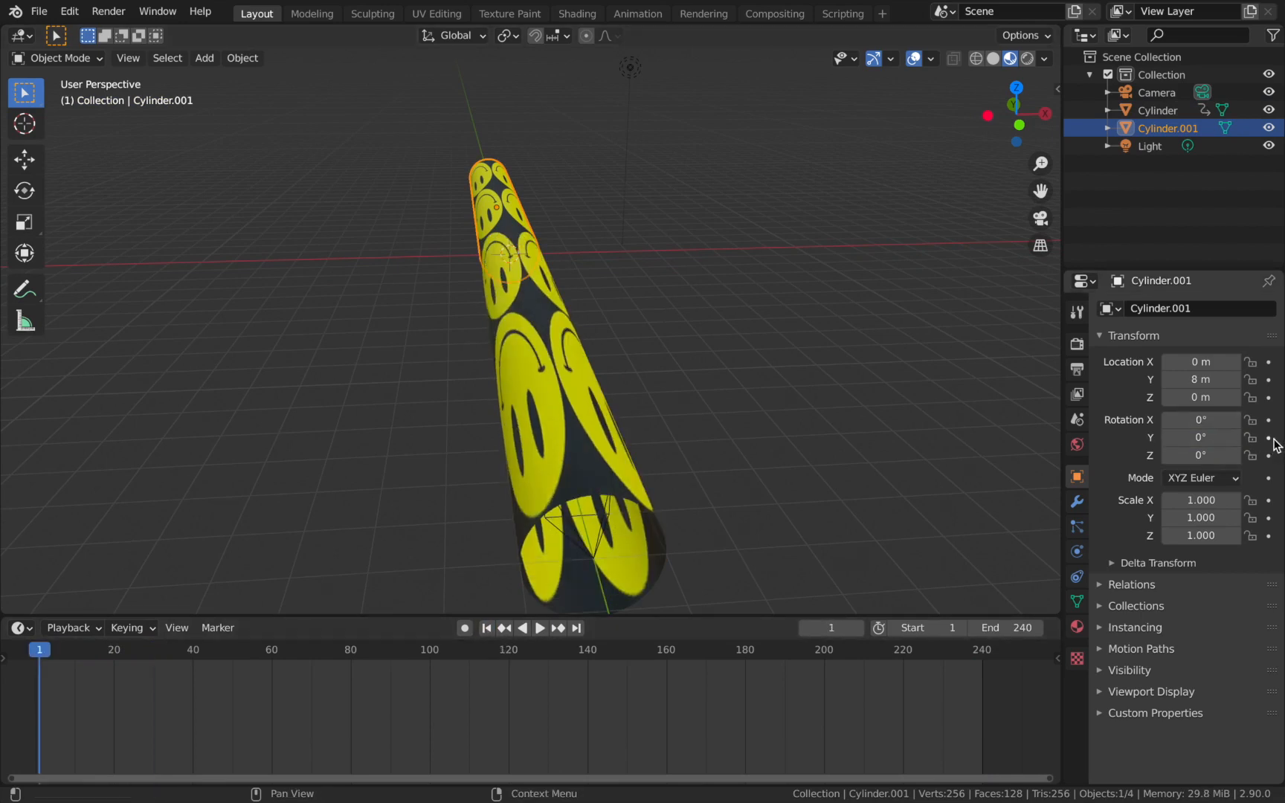
pyautogui.click(1270, 439)
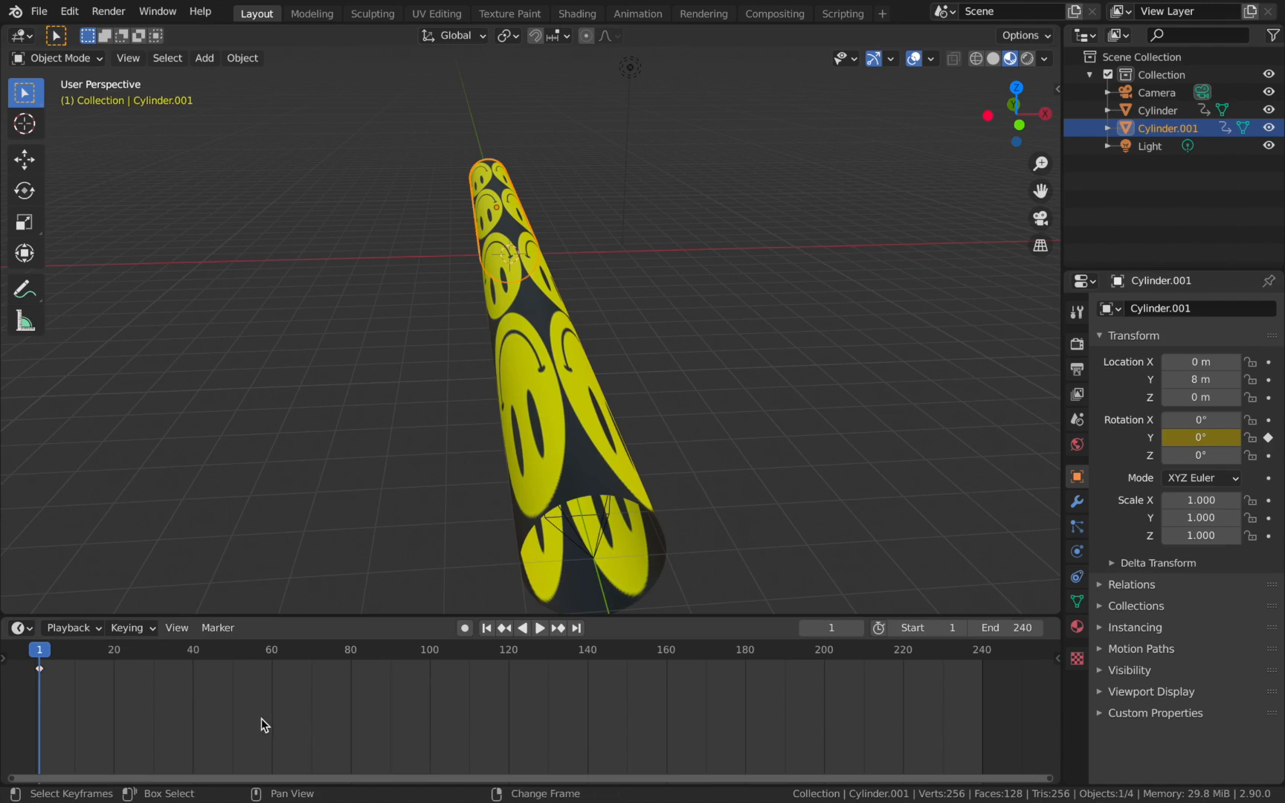
# Keyframe the far cylinder's Y rotation at -360° on frame 241.
pyautogui.hotkey('shift', 'Right')
pyautogui.press('Right')
pyautogui.click(1210, 438)
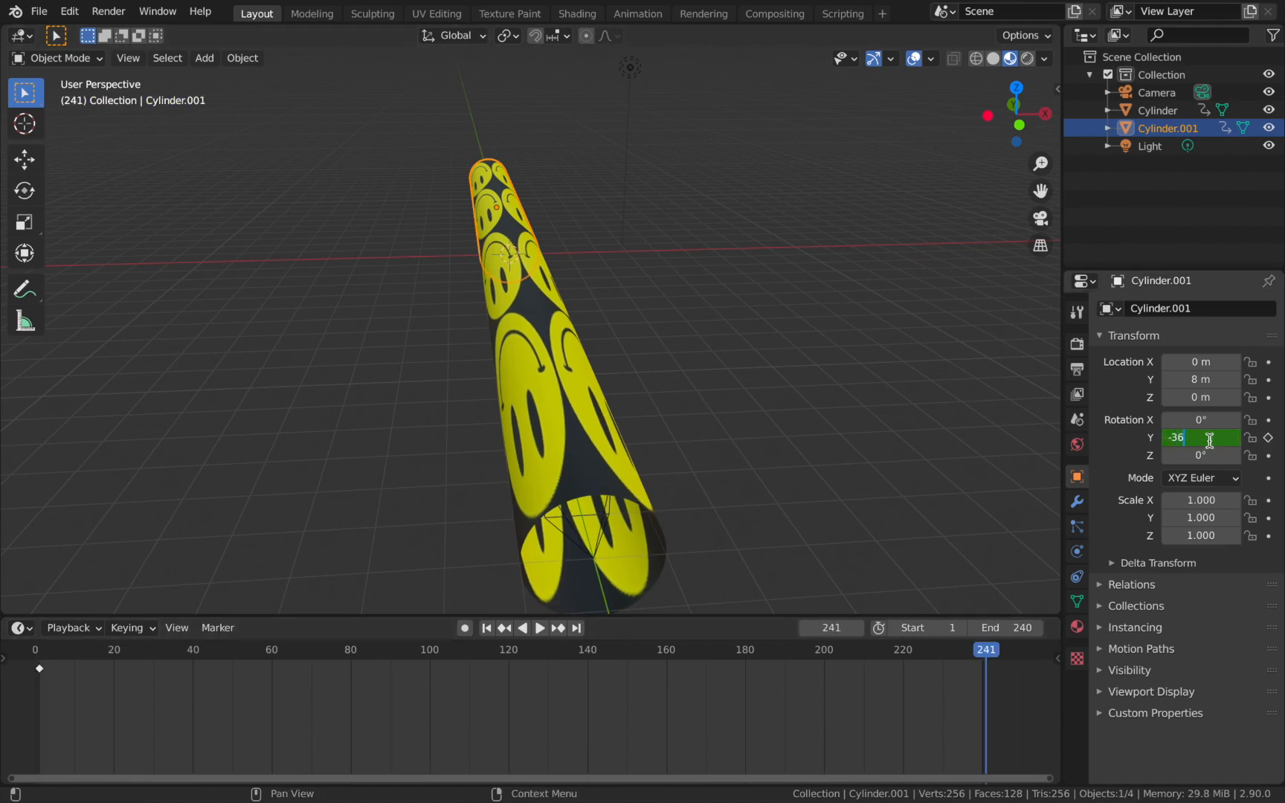
pyautogui.write('-360')
pyautogui.press('Return')
pyautogui.click(1269, 439)
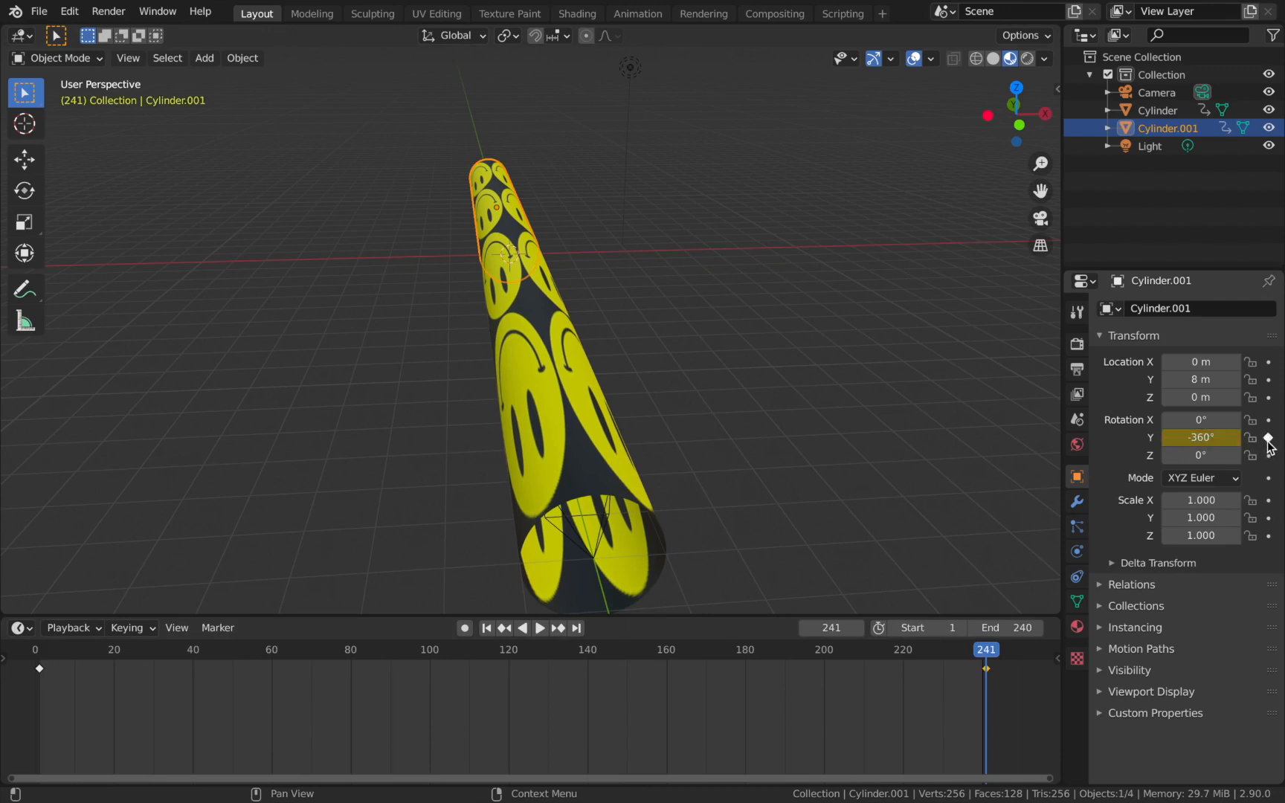
# Set the interpolation of all the far cylinder's rotation keyframes to Linear.
pyautogui.press('a')
pyautogui.press('t')
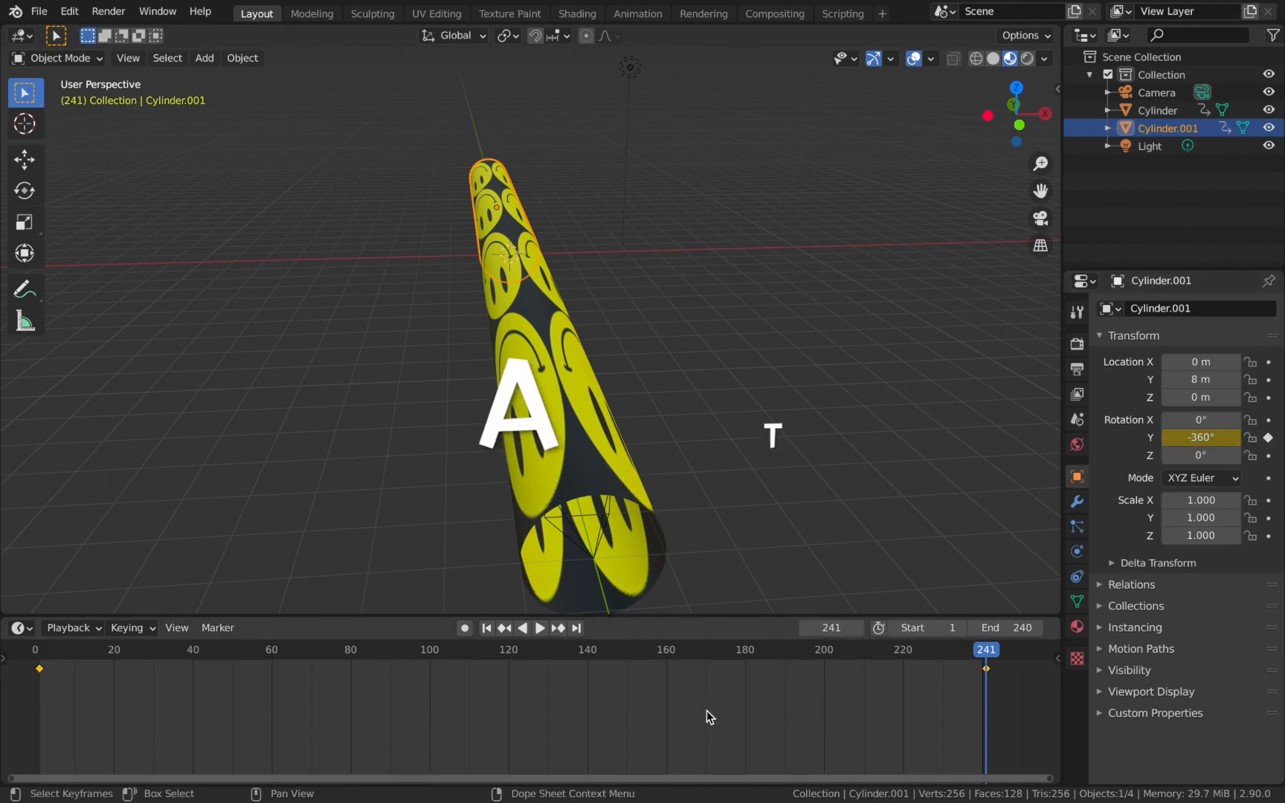
pyautogui.click(707, 689)
# Play the animation with viewport overlays hidden and examine the counter-rotating cylinders through the camera.
pyautogui.press('space')
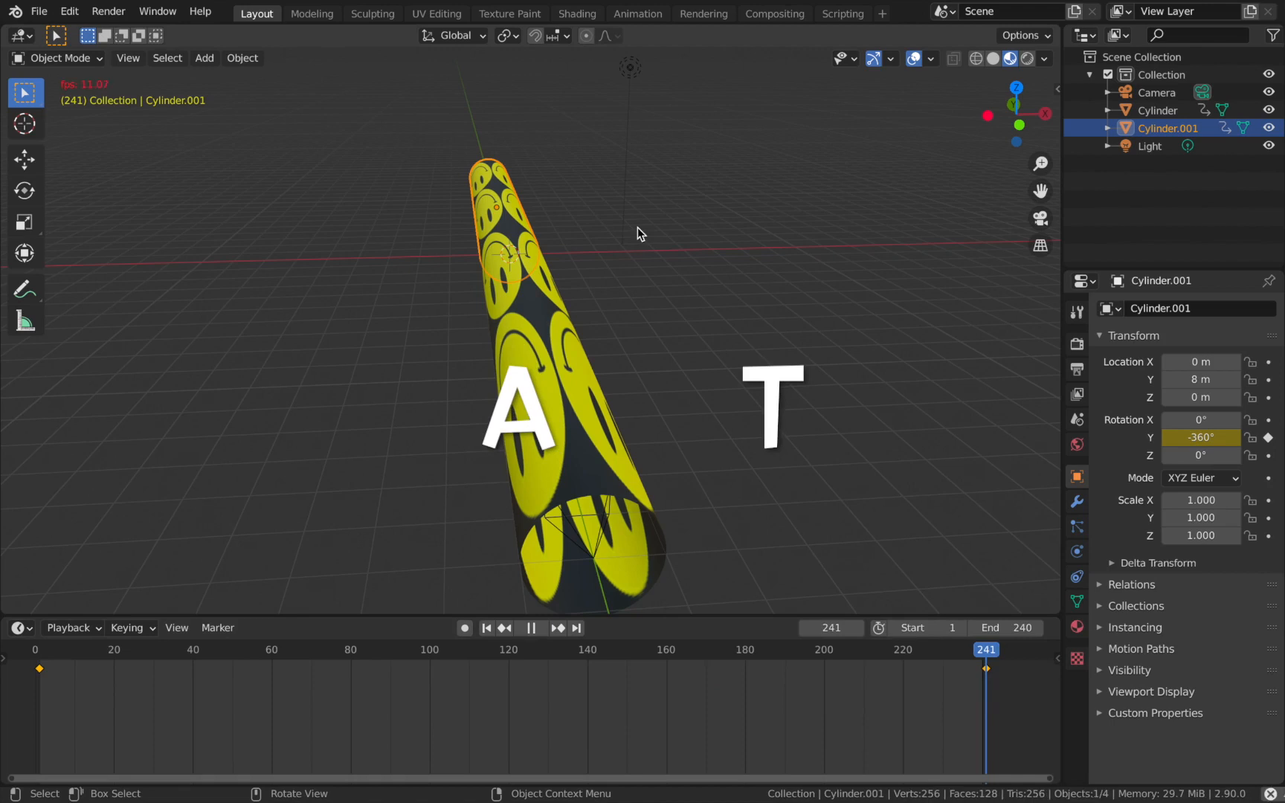
pyautogui.click(687, 259)
pyautogui.click(913, 59)
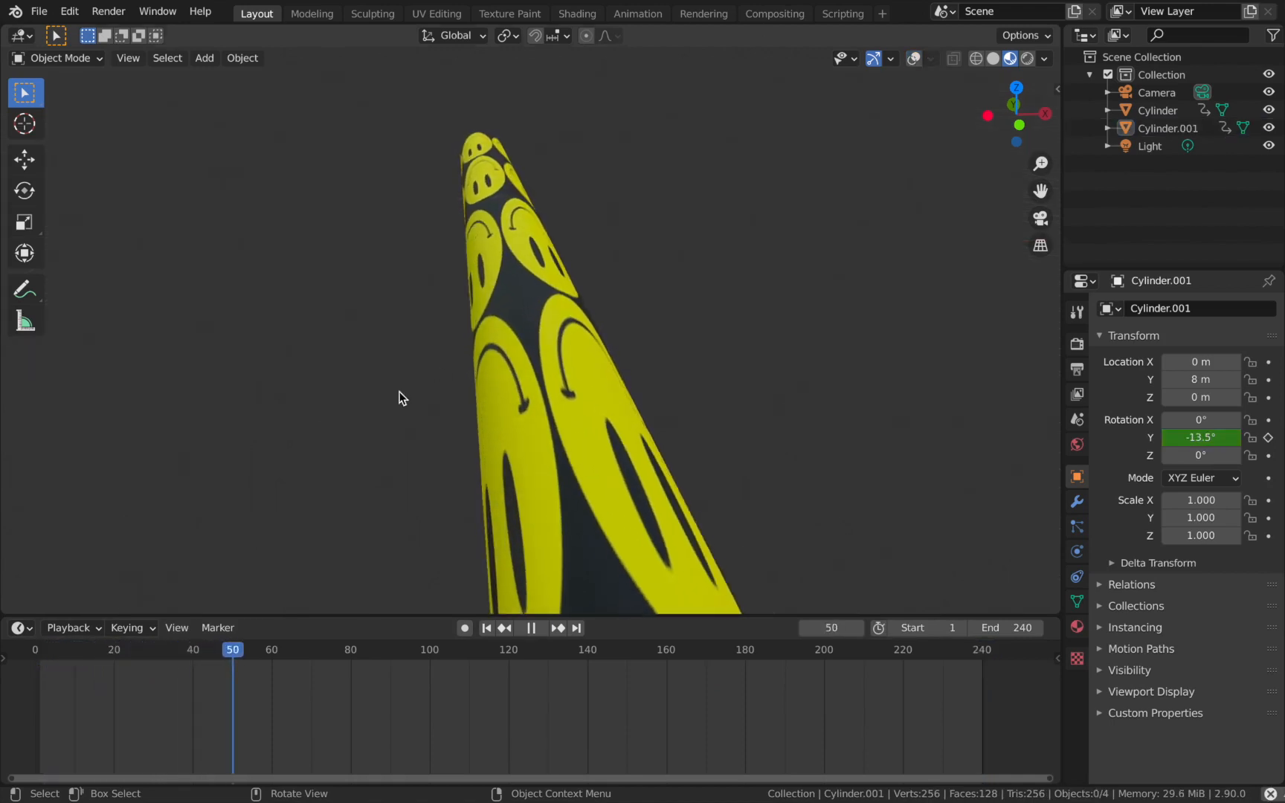
pyautogui.press('KP_0')
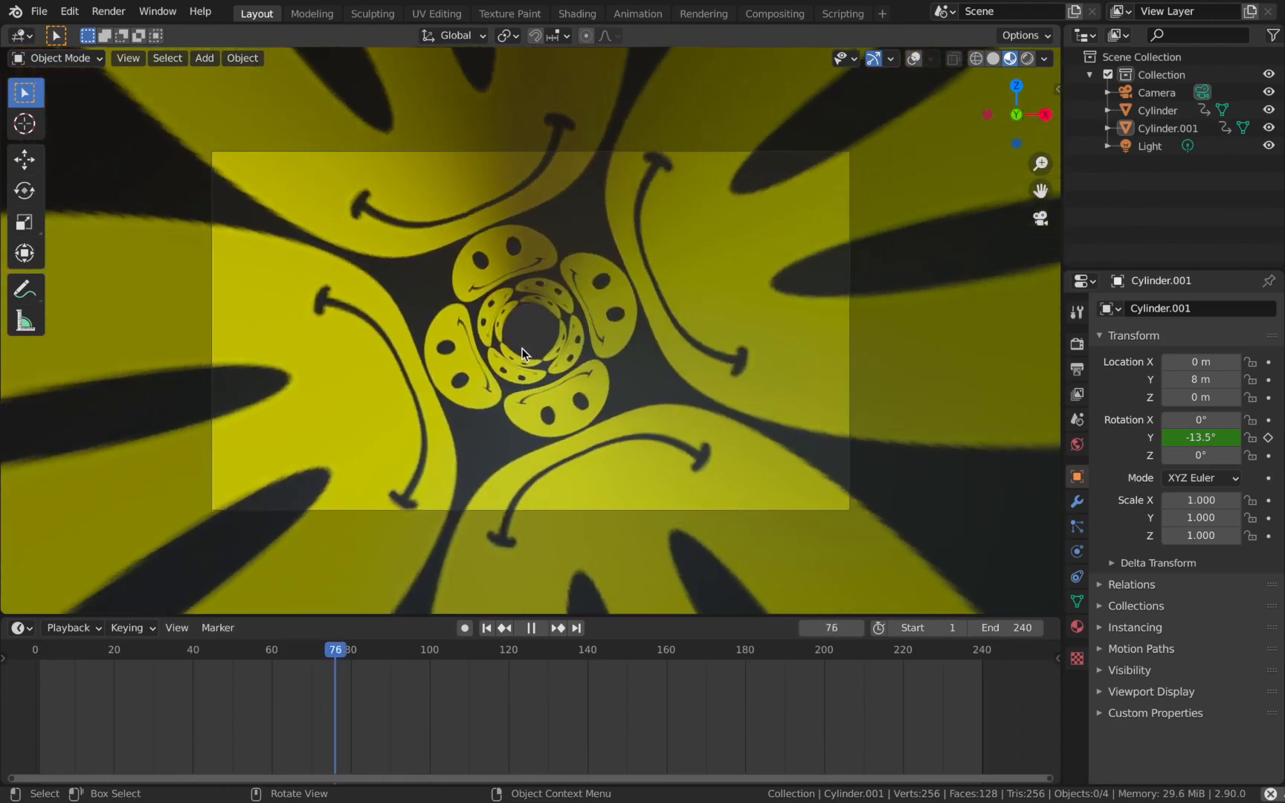
pyautogui.scroll(2, 644, 374)
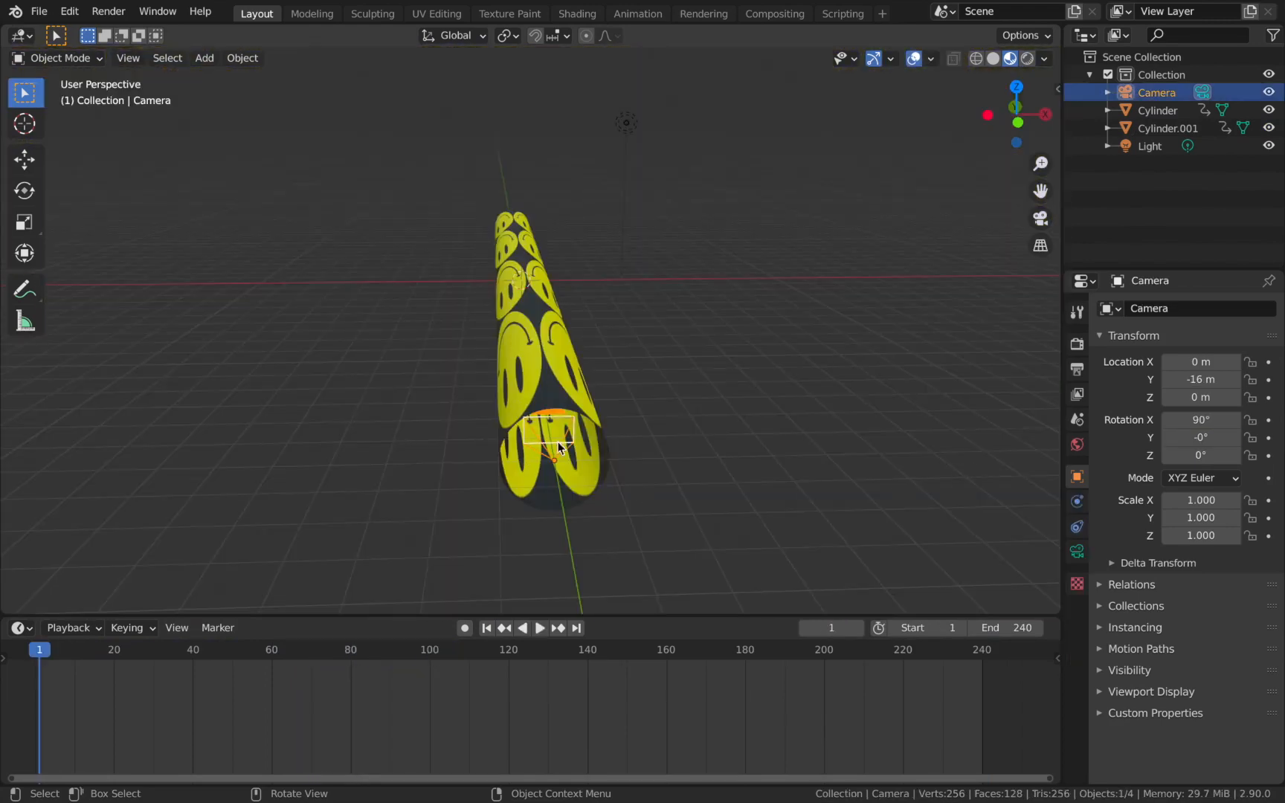
# Select the camera in the top view and keyframe its Y location at -16 m on frame 1.
pyautogui.press('KP_7')
pyautogui.scroll(-1, 534, 209)
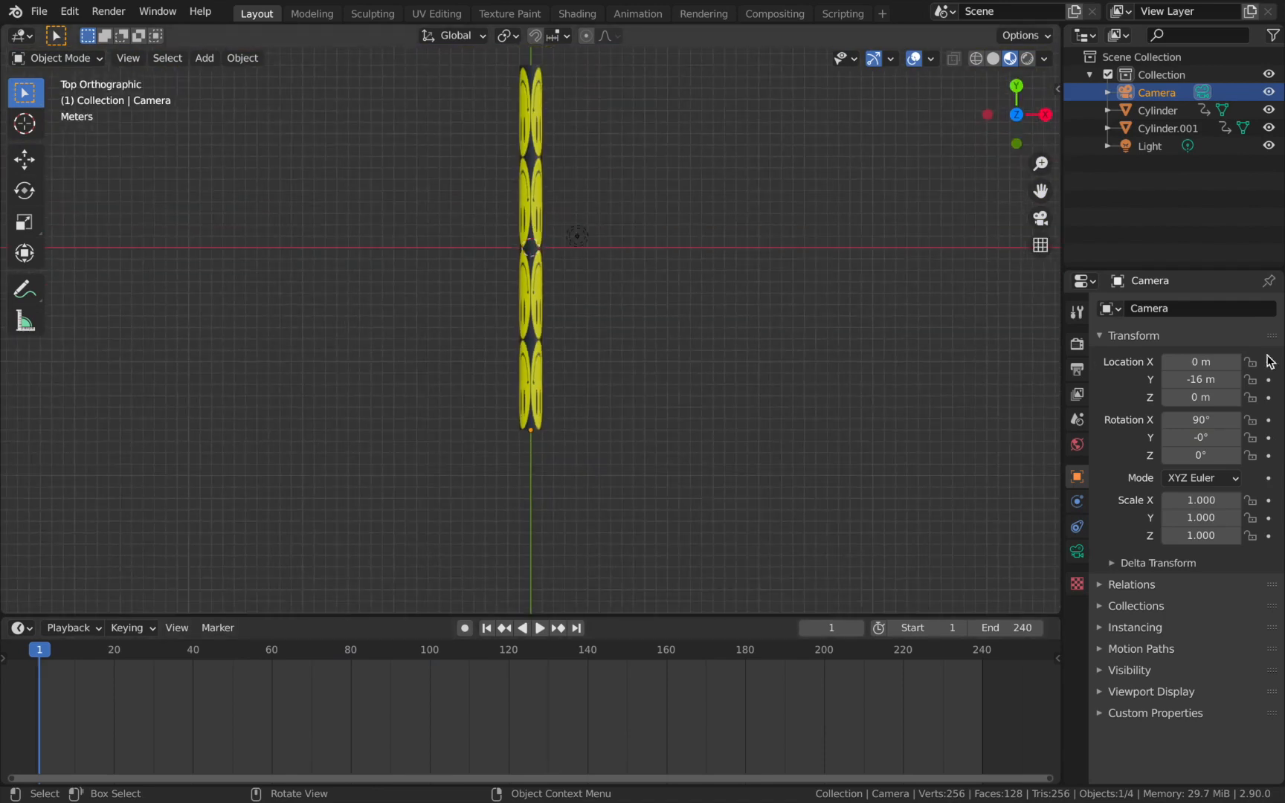
pyautogui.moveTo(1195, 379)
pyautogui.mouseDown()
pyautogui.moveTo(1235, 379)
pyautogui.moveTo(1189, 380)
pyautogui.mouseUp()
pyautogui.click(1197, 380)
pyautogui.click(840, 378)
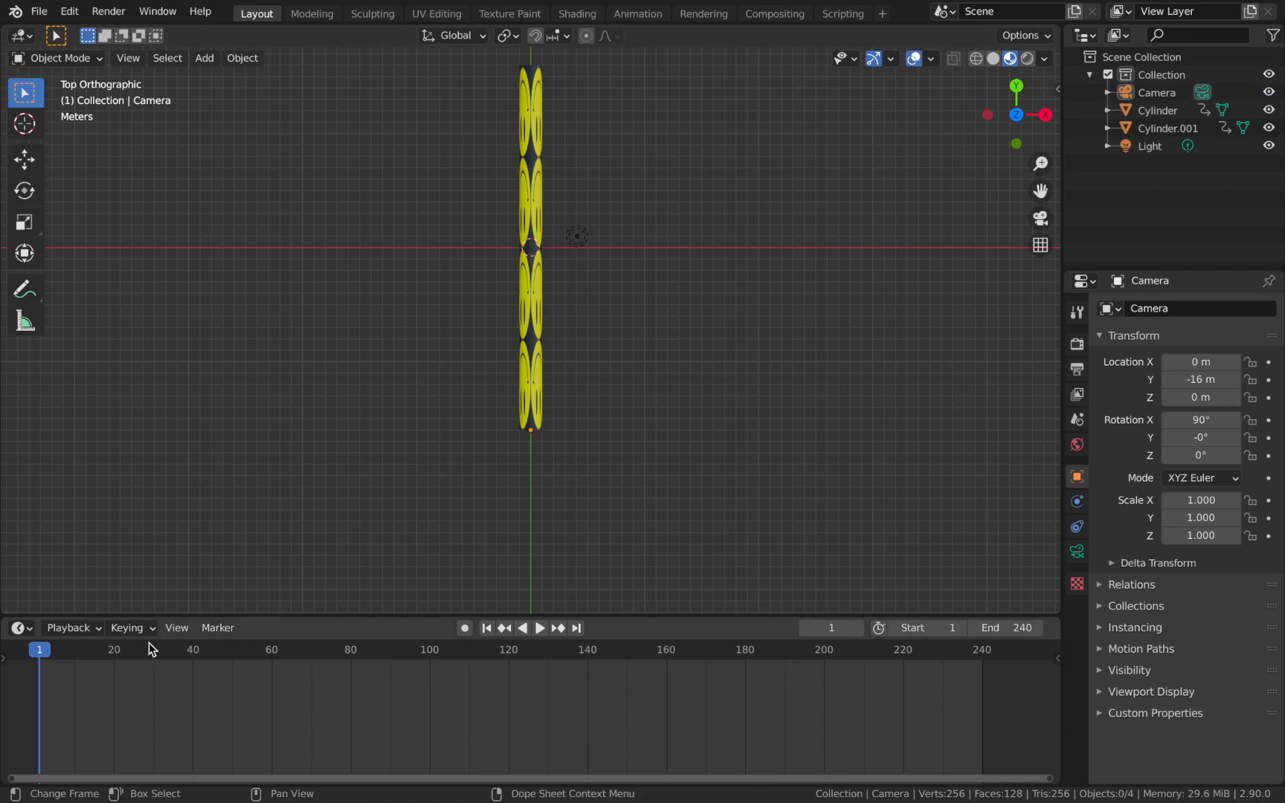
pyautogui.click(1160, 91)
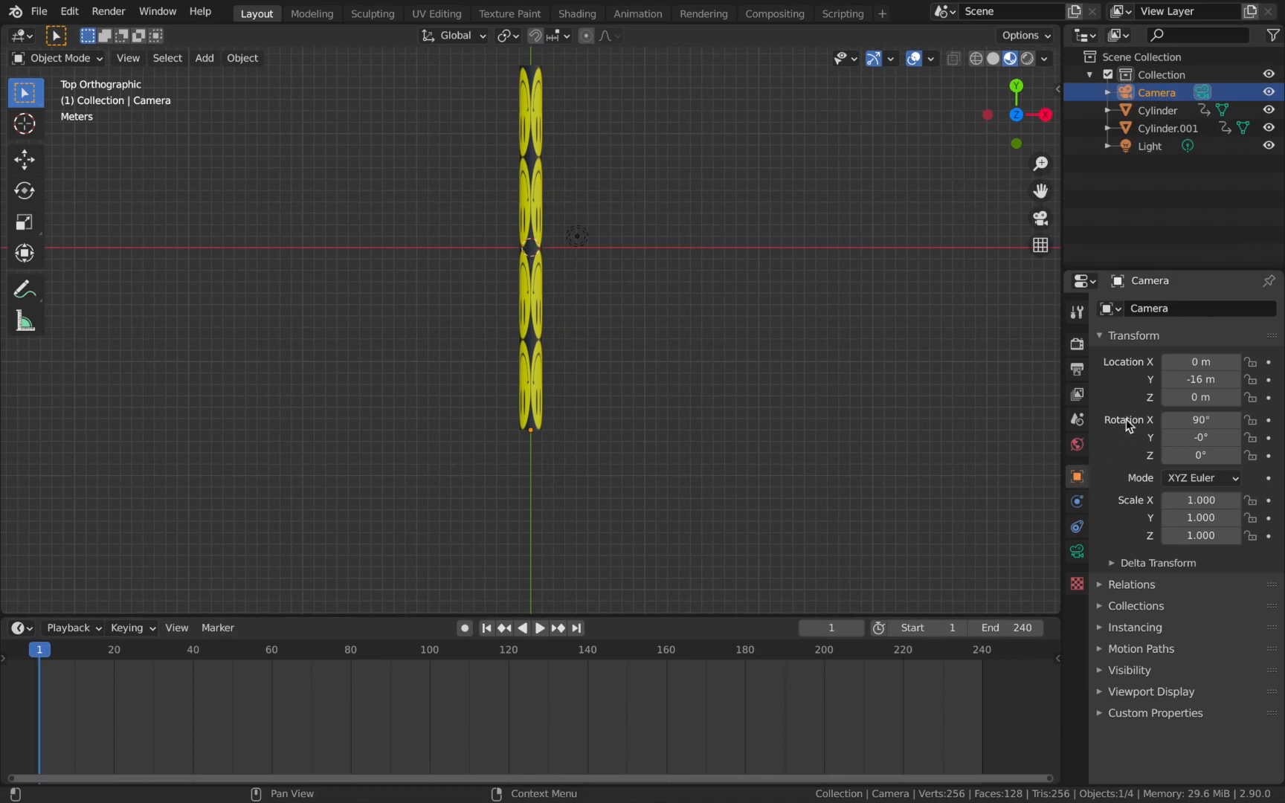
pyautogui.click(1269, 381)
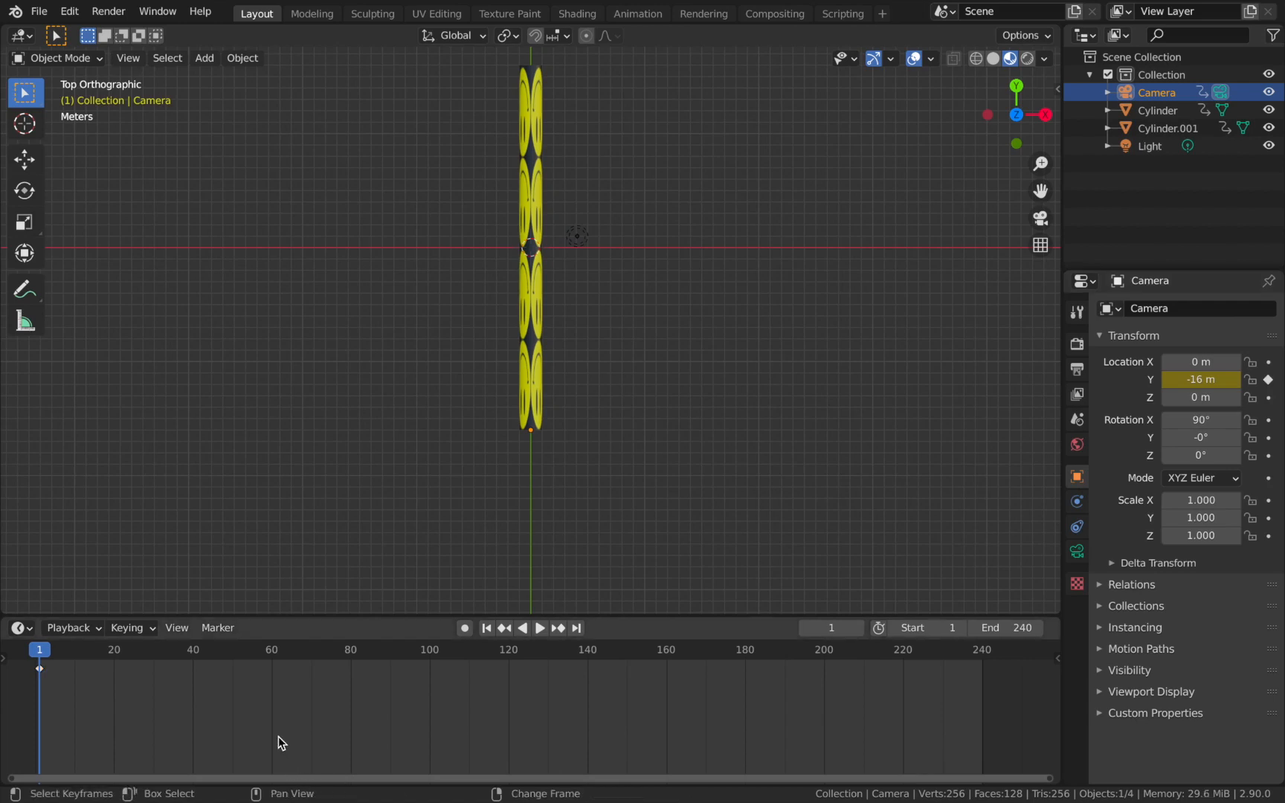
# Keyframe the camera's Y location at 16 m on frame 241.
pyautogui.hotkey('shift', 'Right')
pyautogui.press('Right')
pyautogui.click(1207, 379)
pyautogui.write('1')
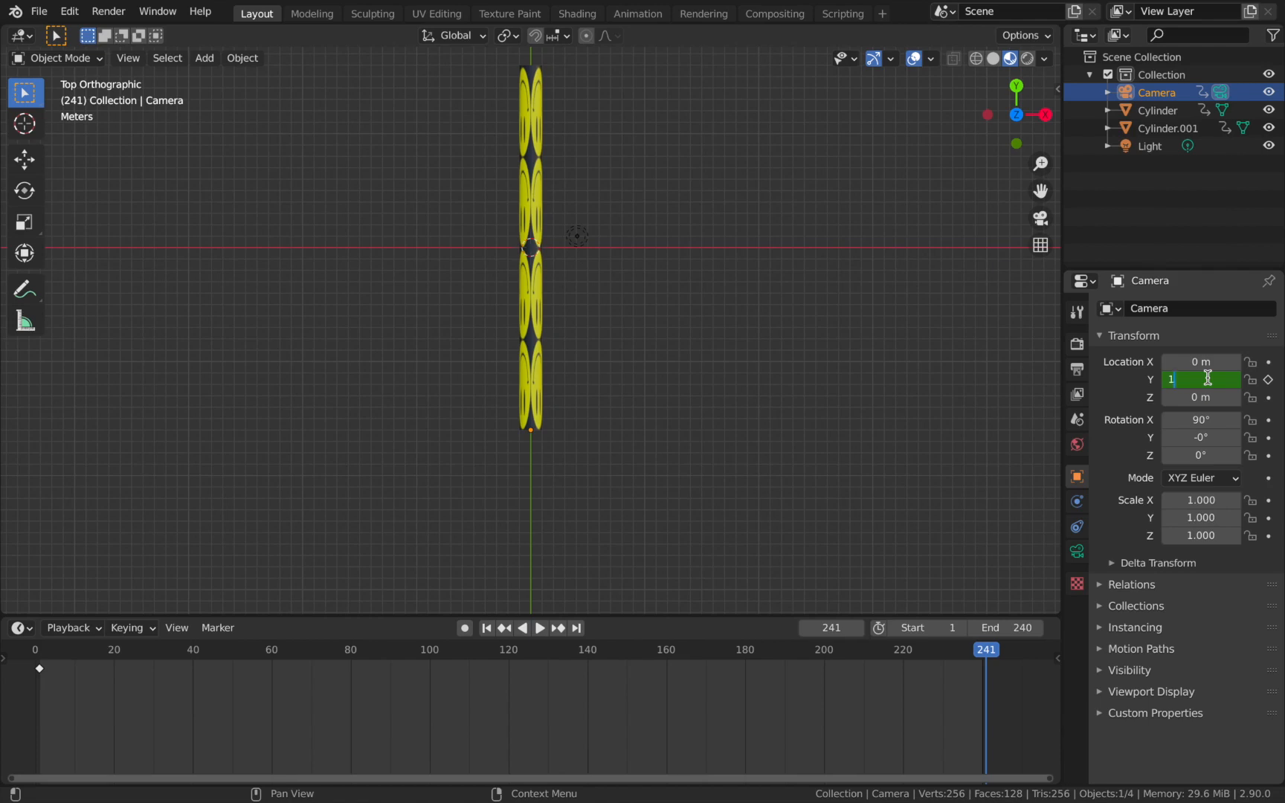
pyautogui.write('6')
pyautogui.press('Return')
pyautogui.click(1269, 379)
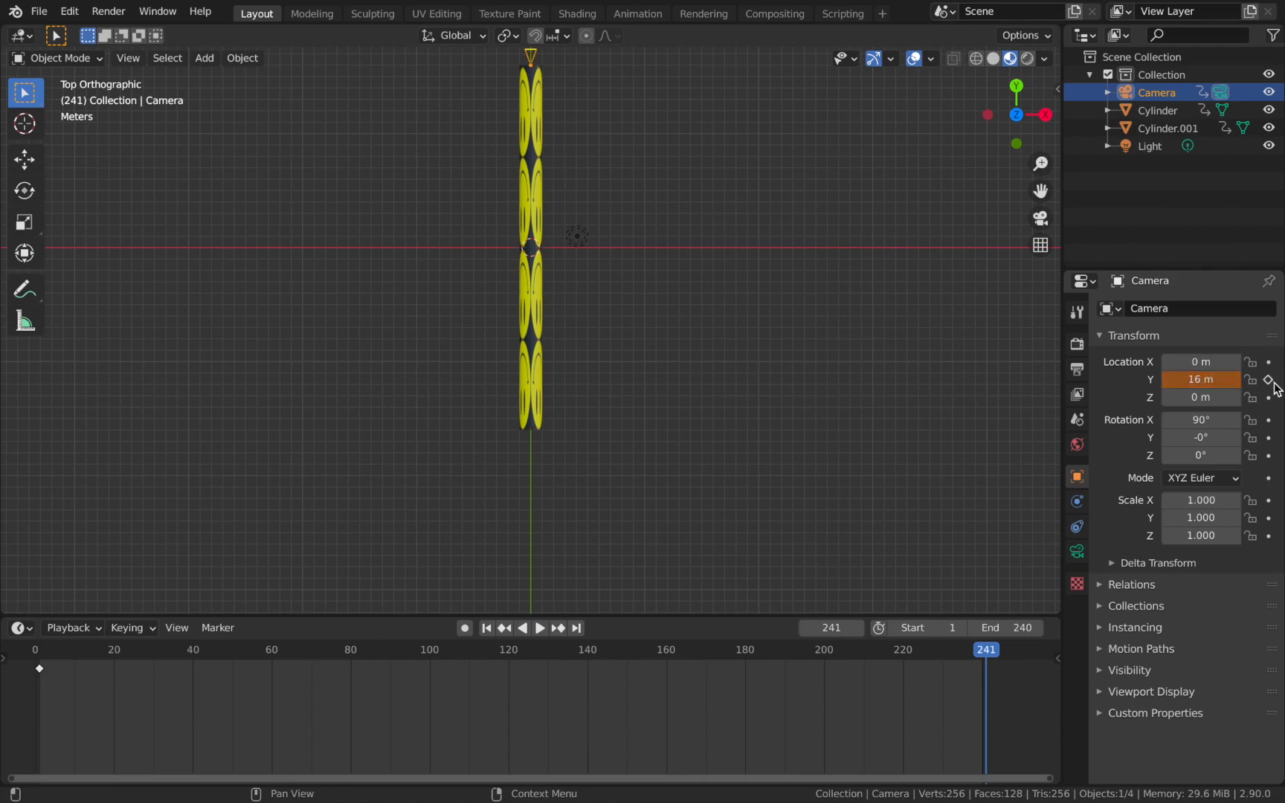
# Play the animation in the top view to check the camera's travel along the tunnel.
pyautogui.scroll(-1, 718, 288)
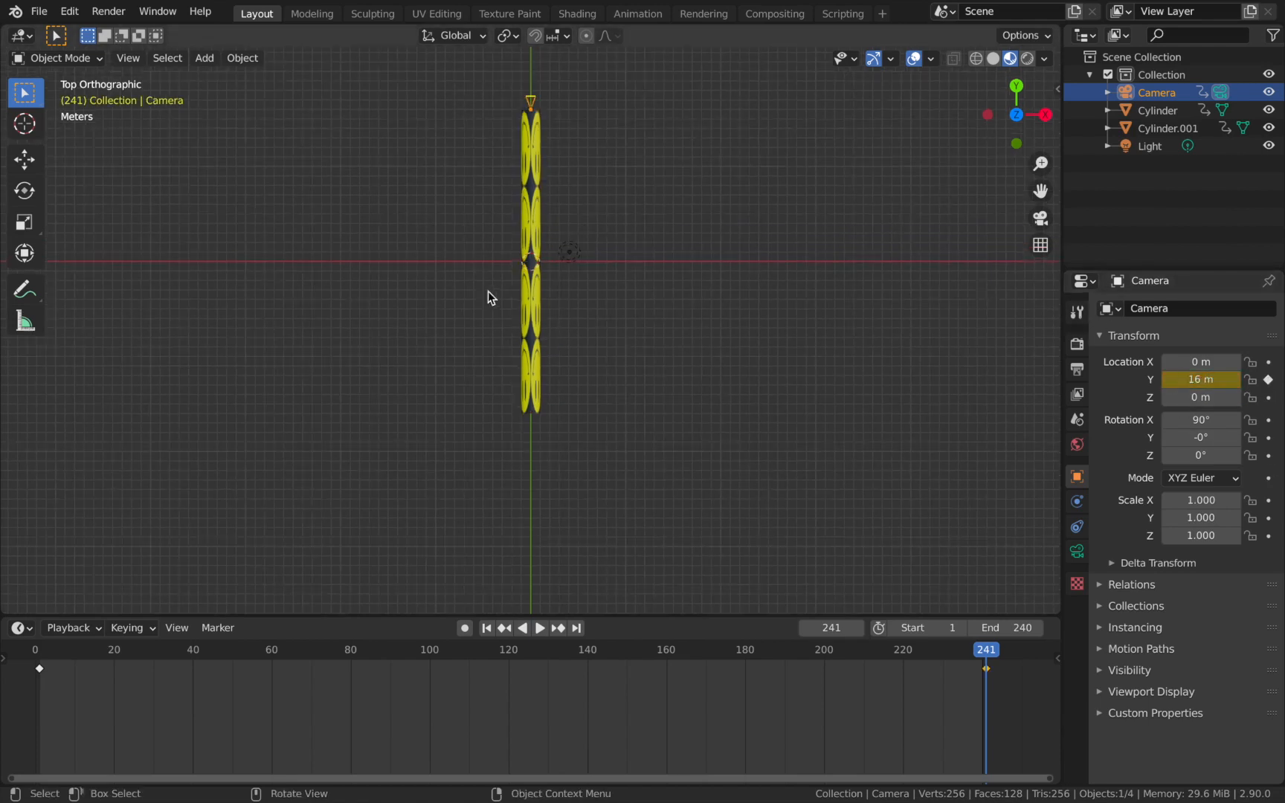
pyautogui.scroll(1, 534, 153)
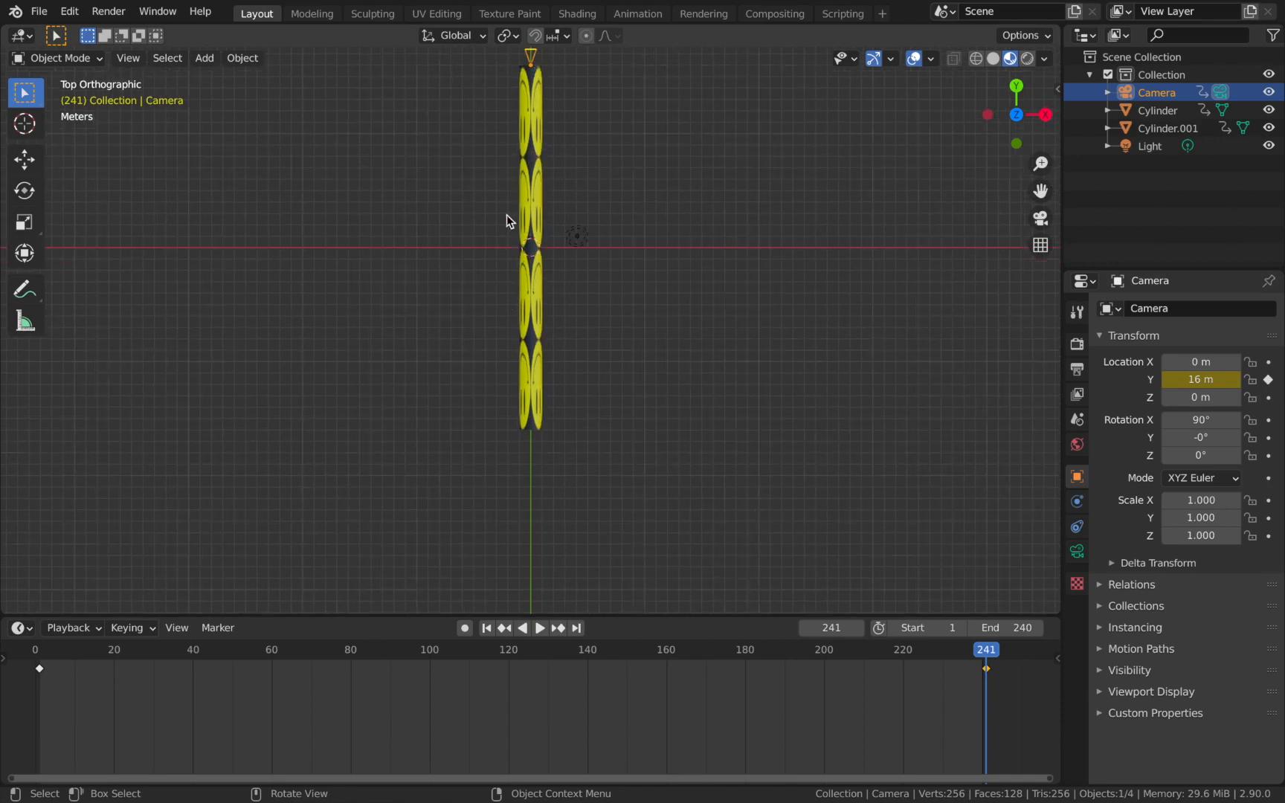
pyautogui.press('space')
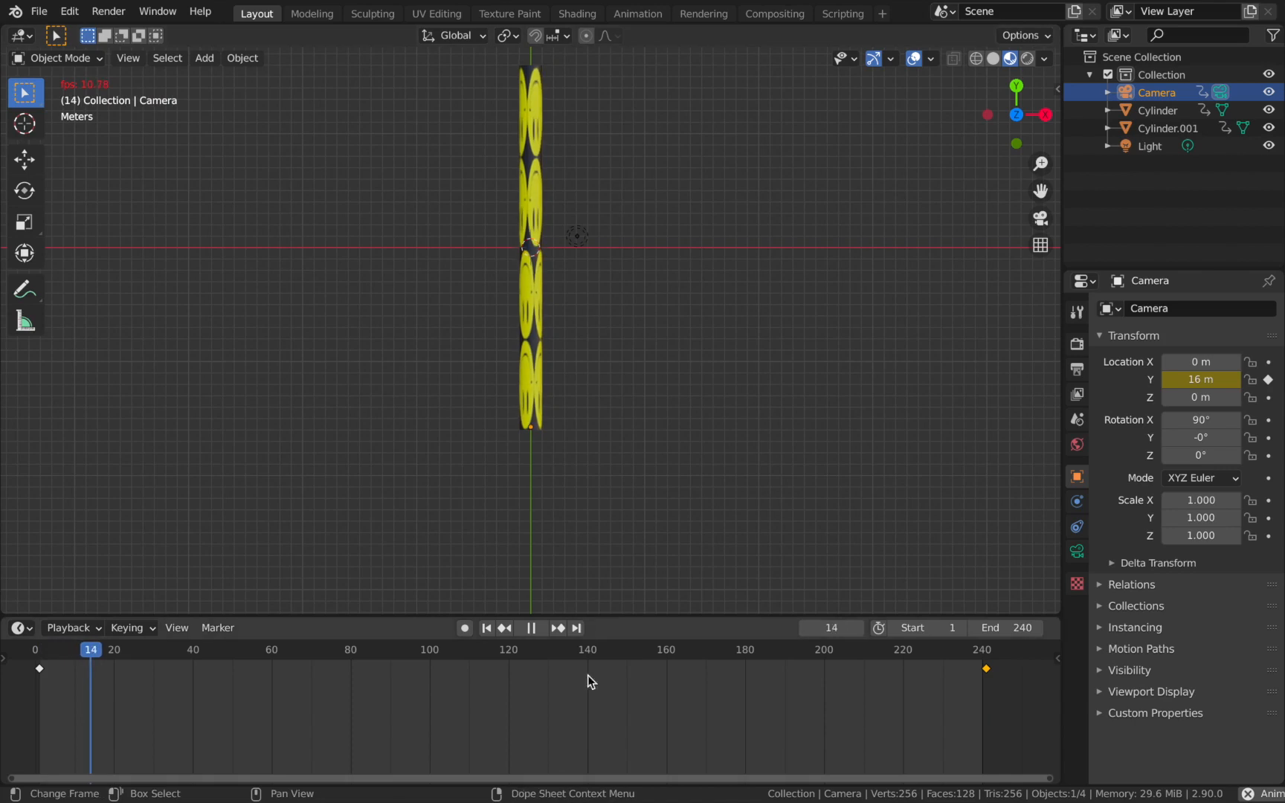
pyautogui.scroll(2, 546, 479)
pyautogui.press('space')
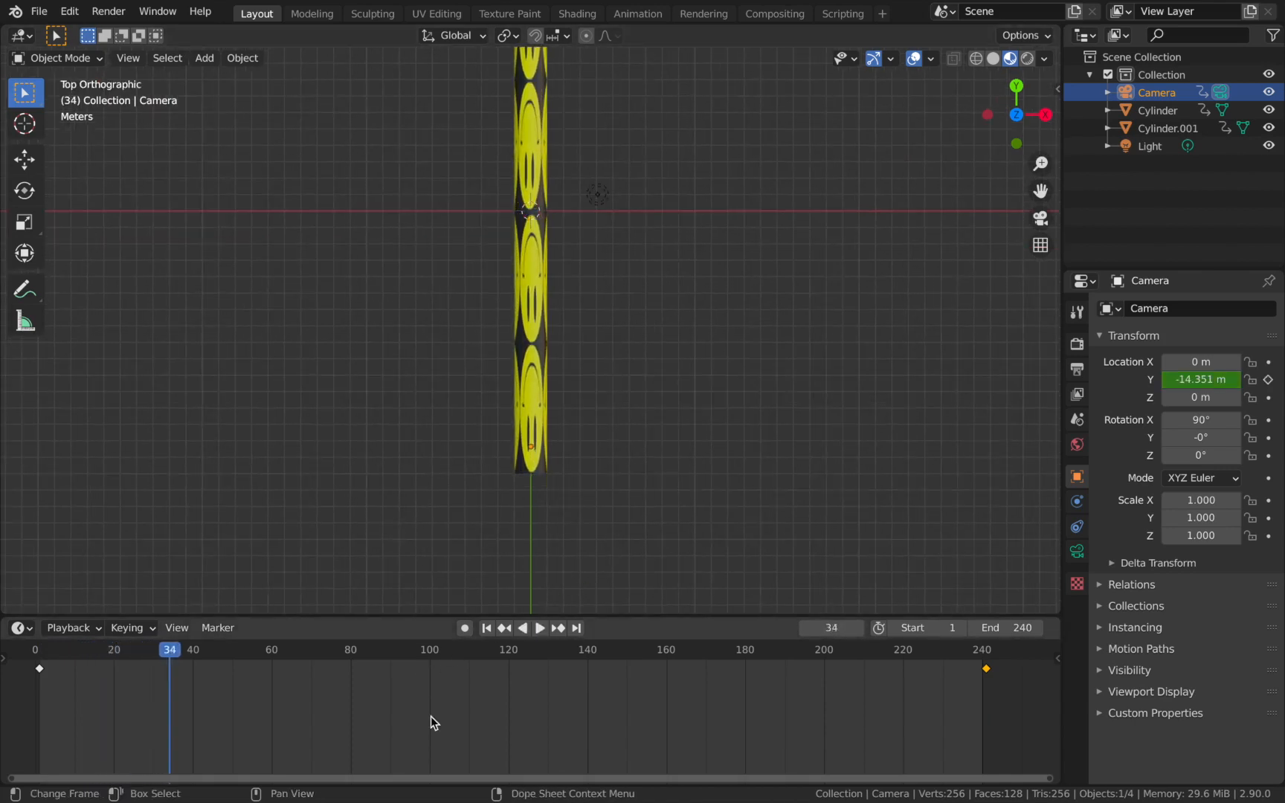
# Set the interpolation of all the camera's location keyframes to Linear.
pyautogui.press('a')
pyautogui.press('t')
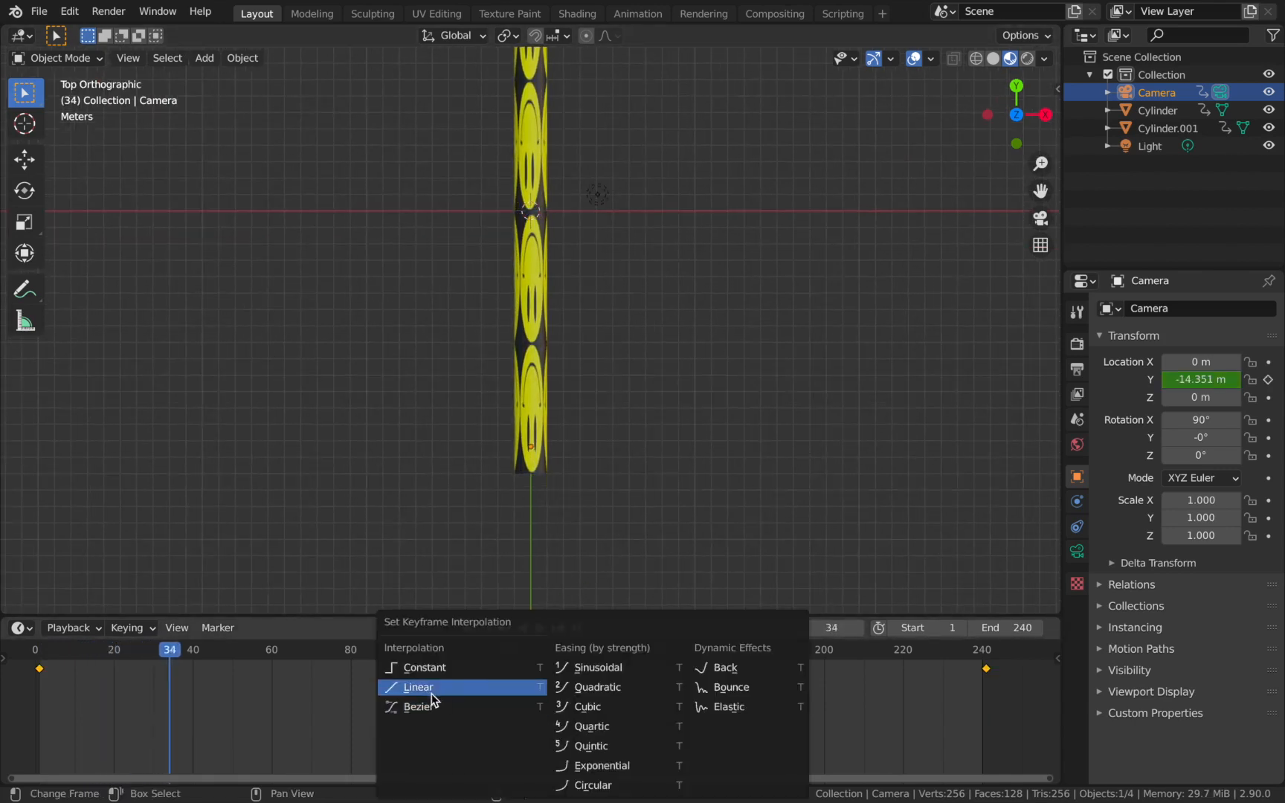
pyautogui.click(427, 689)
# Play the animation through the camera to check the flight through the rotating tunnel.
pyautogui.press('KP_0')
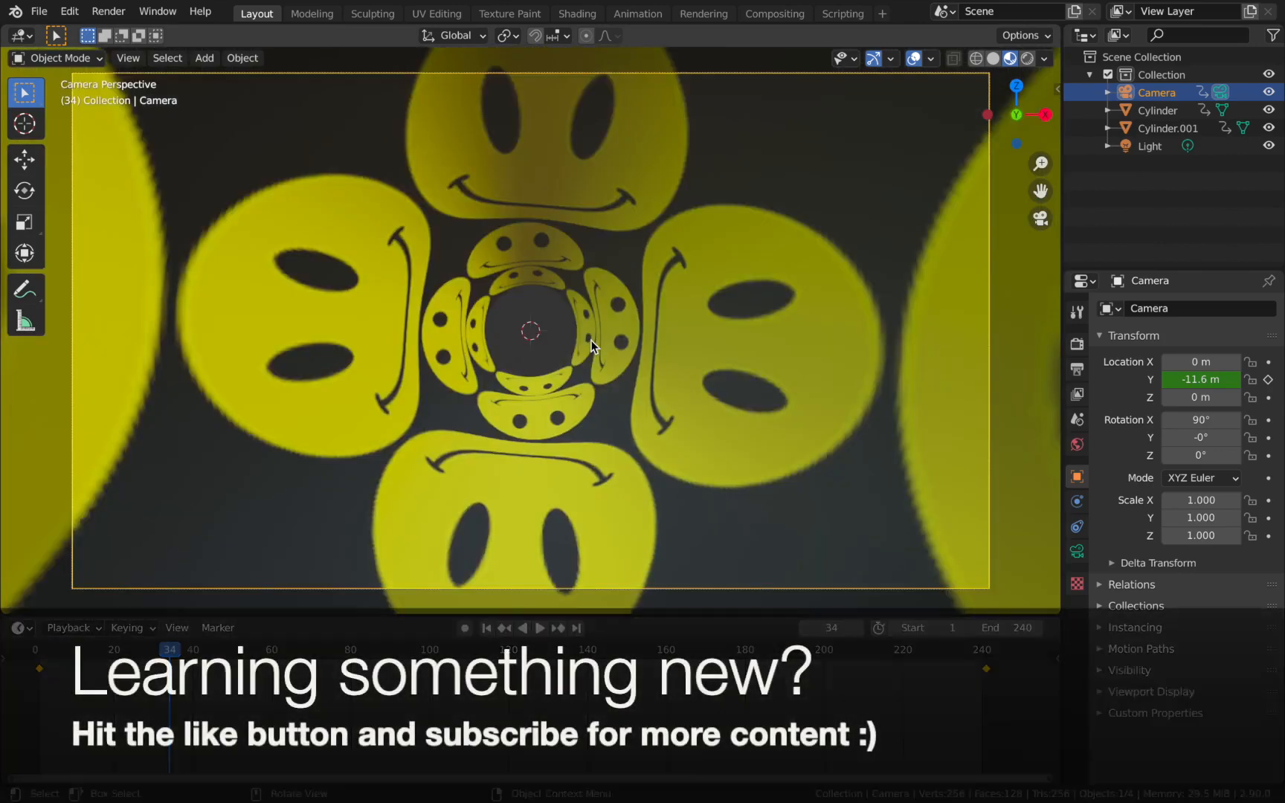
pyautogui.press('space')
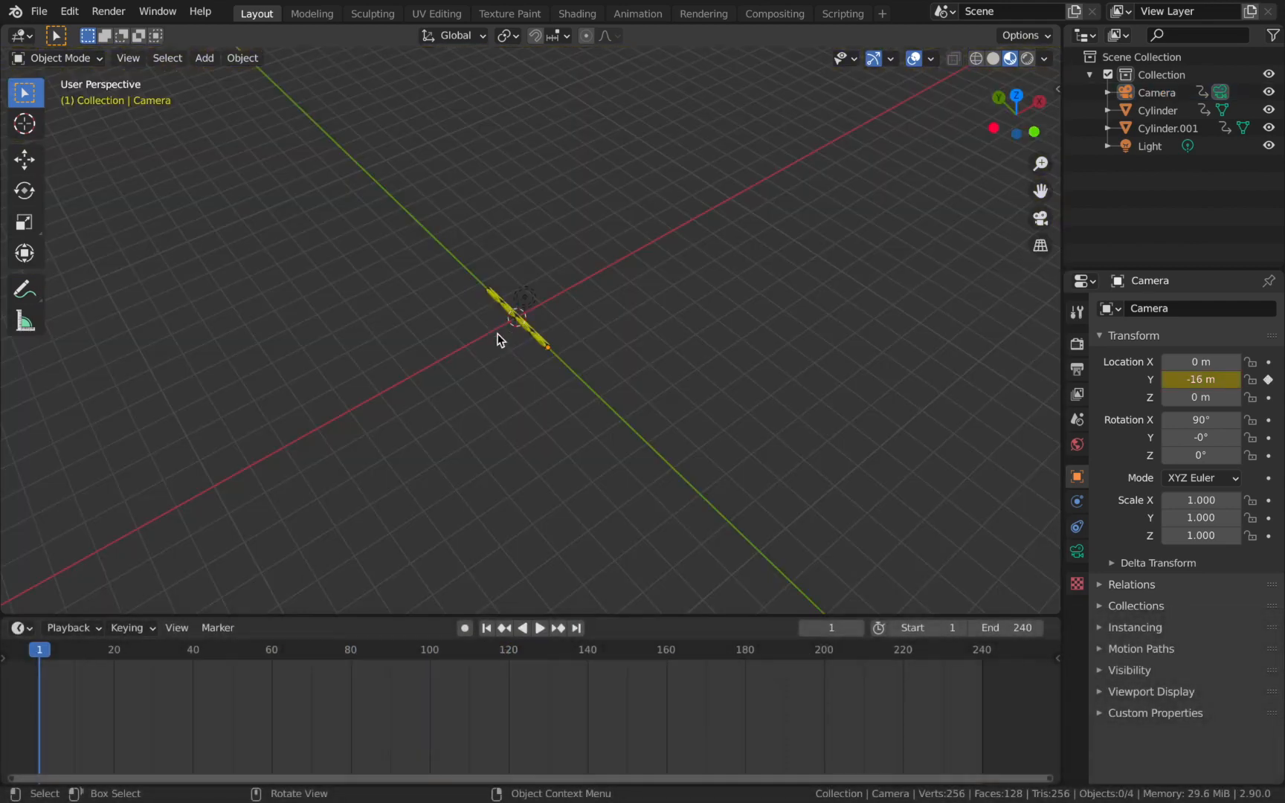
pyautogui.scroll(4, 644, 438)
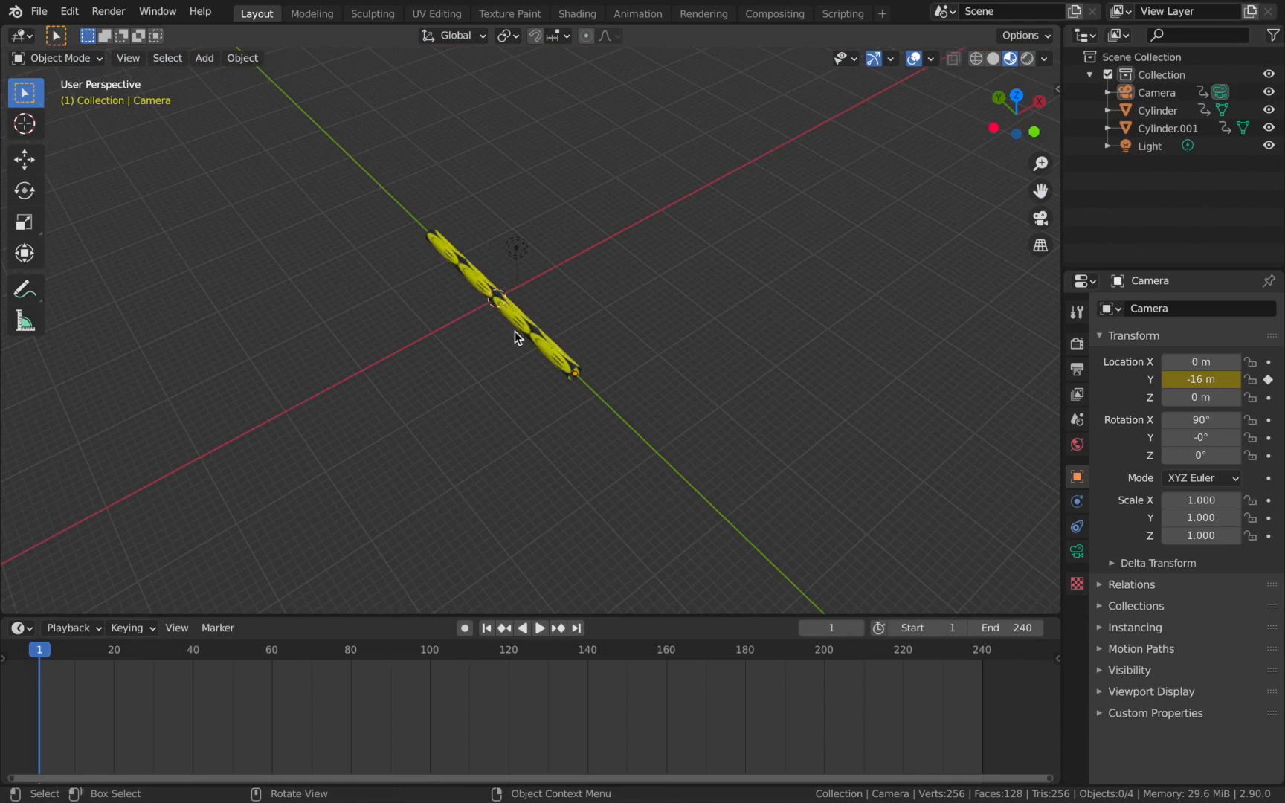
# Move both cylinders into a new collection named Tunnels.
pyautogui.scroll(-5, 346, 221)
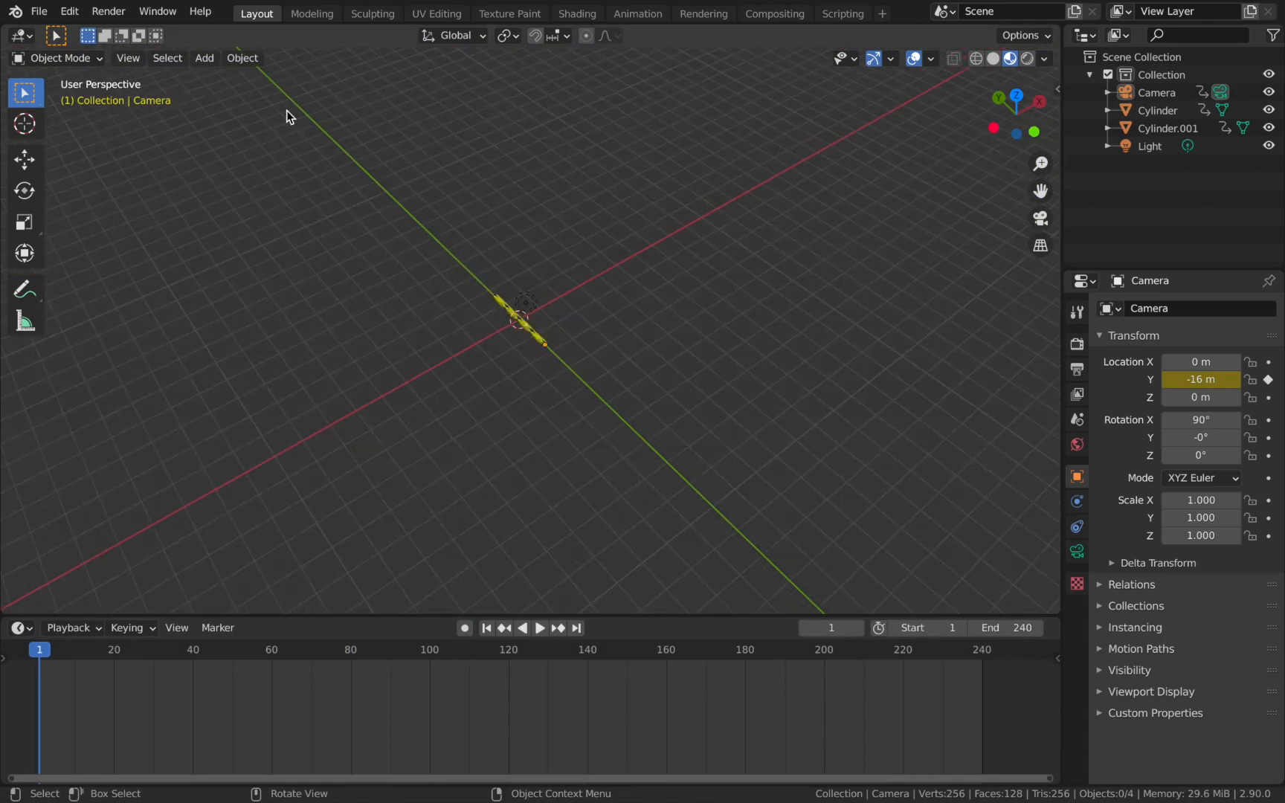
pyautogui.scroll(5, 544, 401)
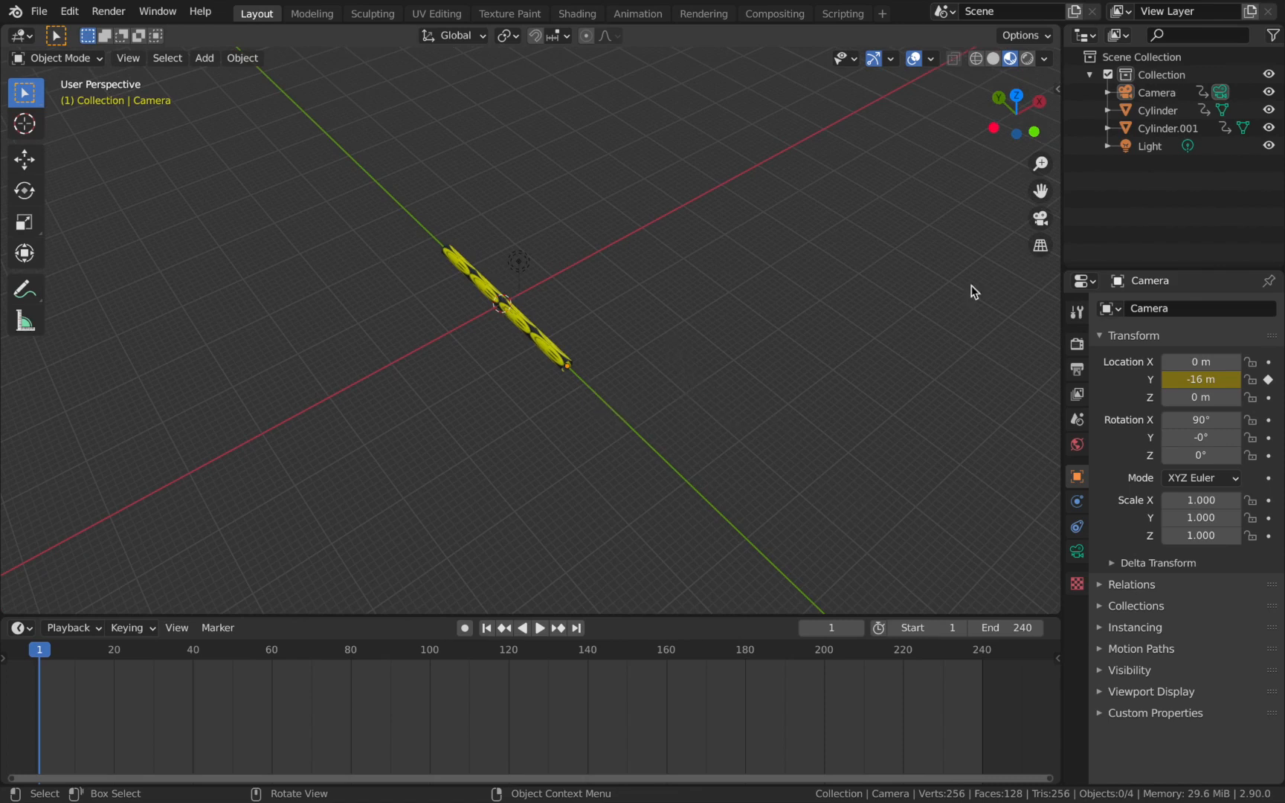
pyautogui.click(1172, 110)
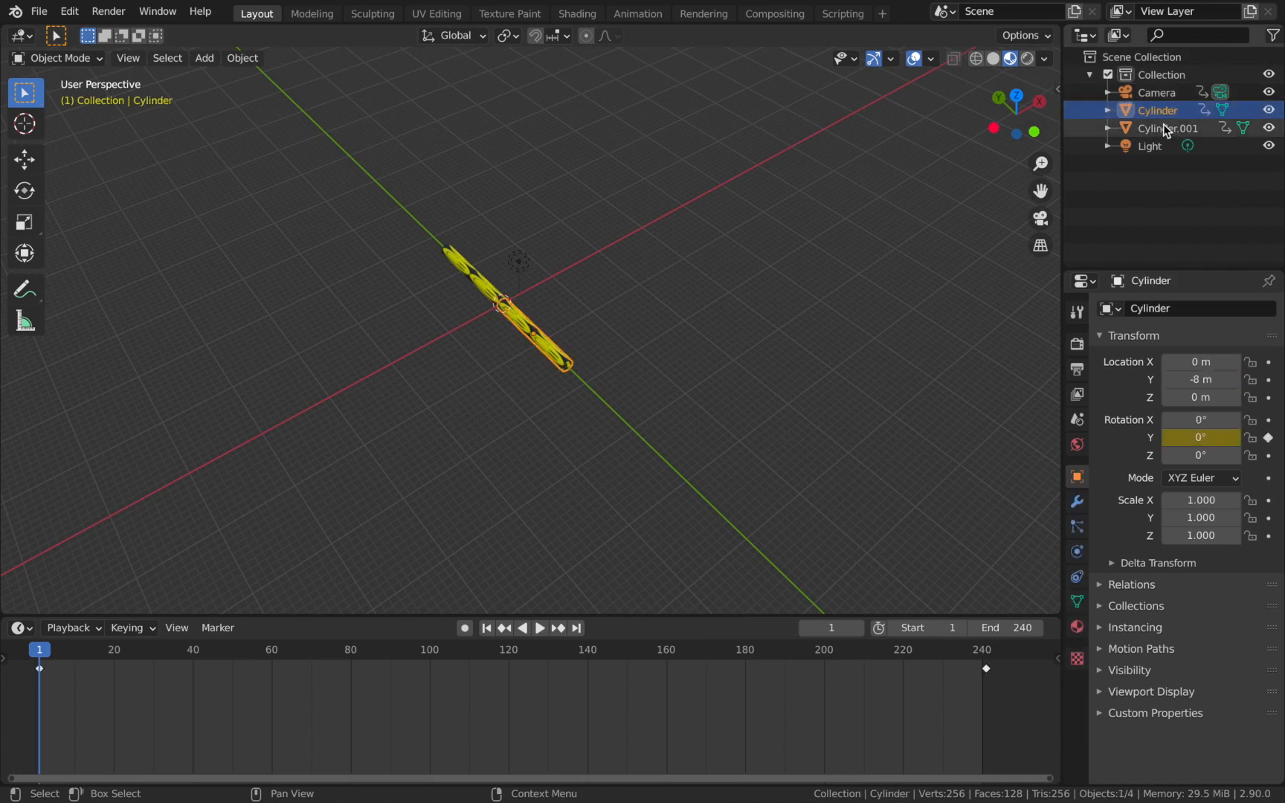
pyautogui.keyDown('ctrl'); pyautogui.click(1166, 127); pyautogui.keyUp('ctrl')
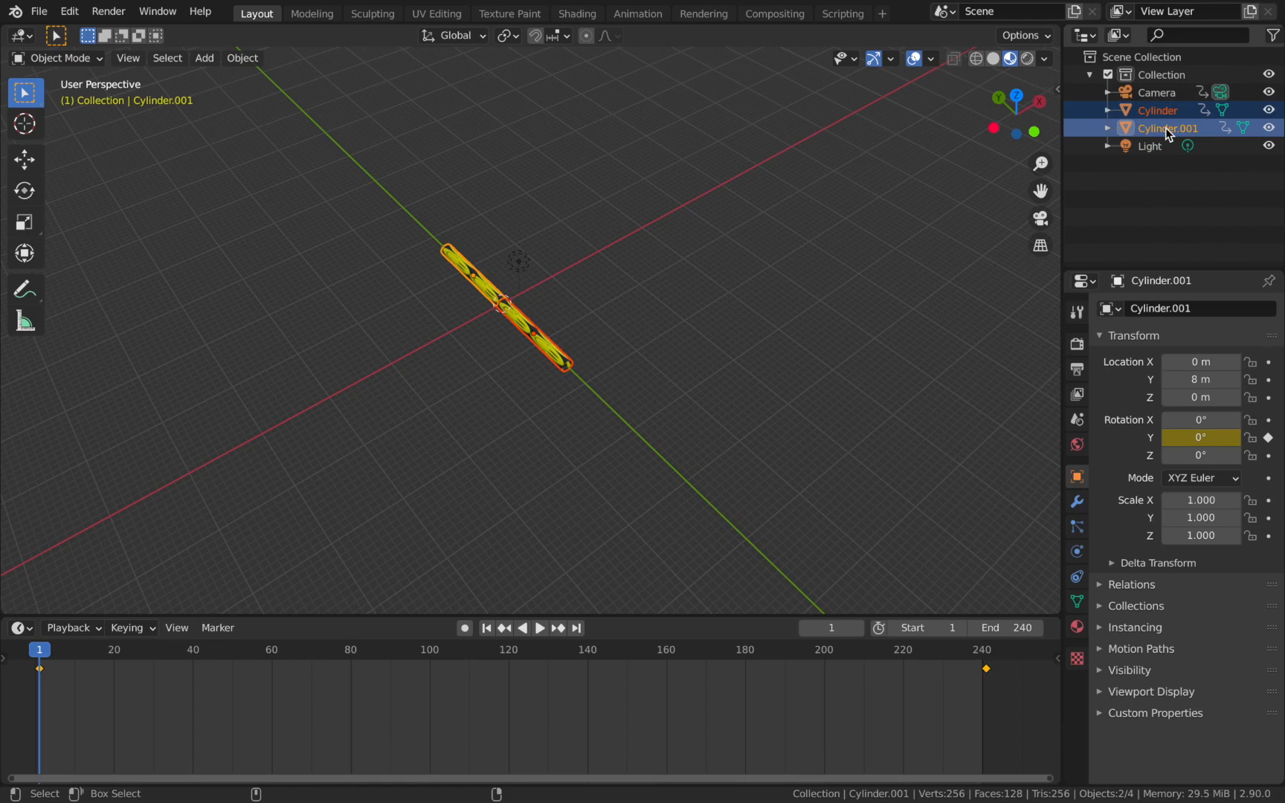
pyautogui.press('m')
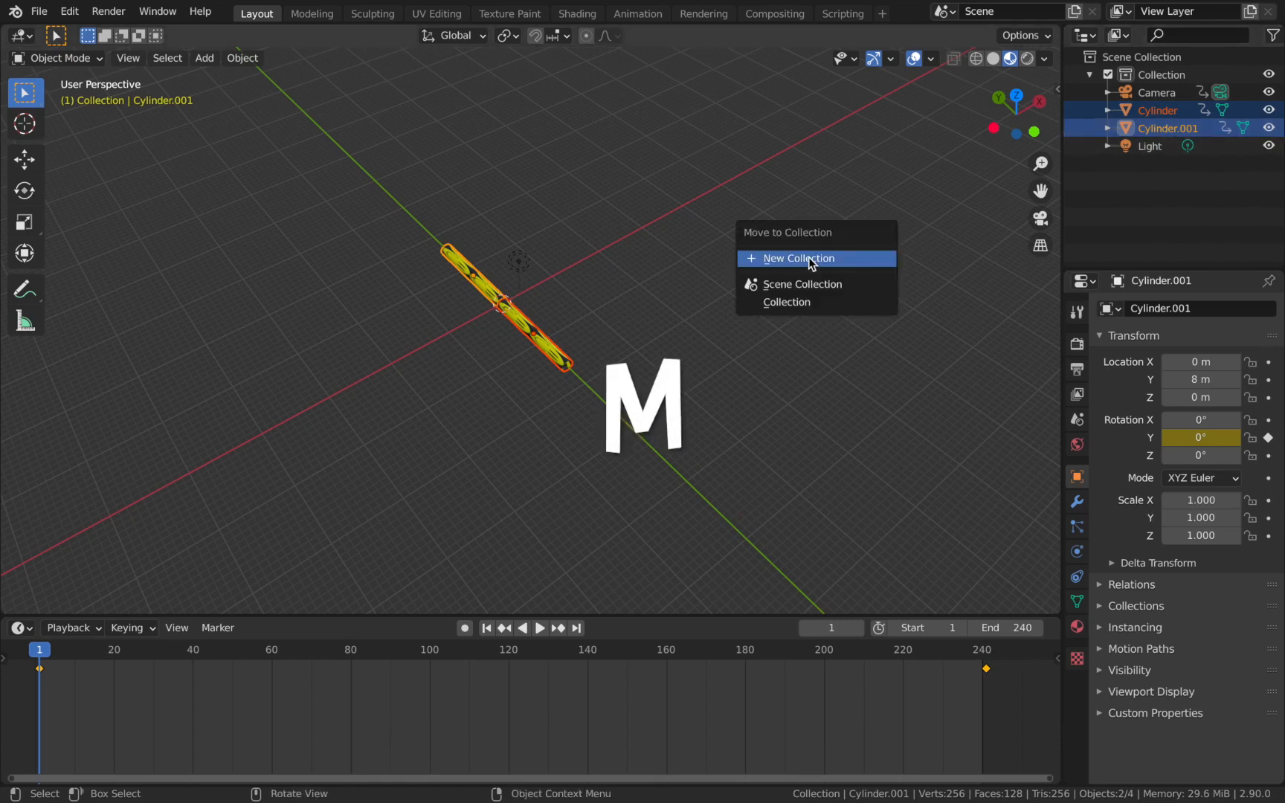
pyautogui.click(809, 257)
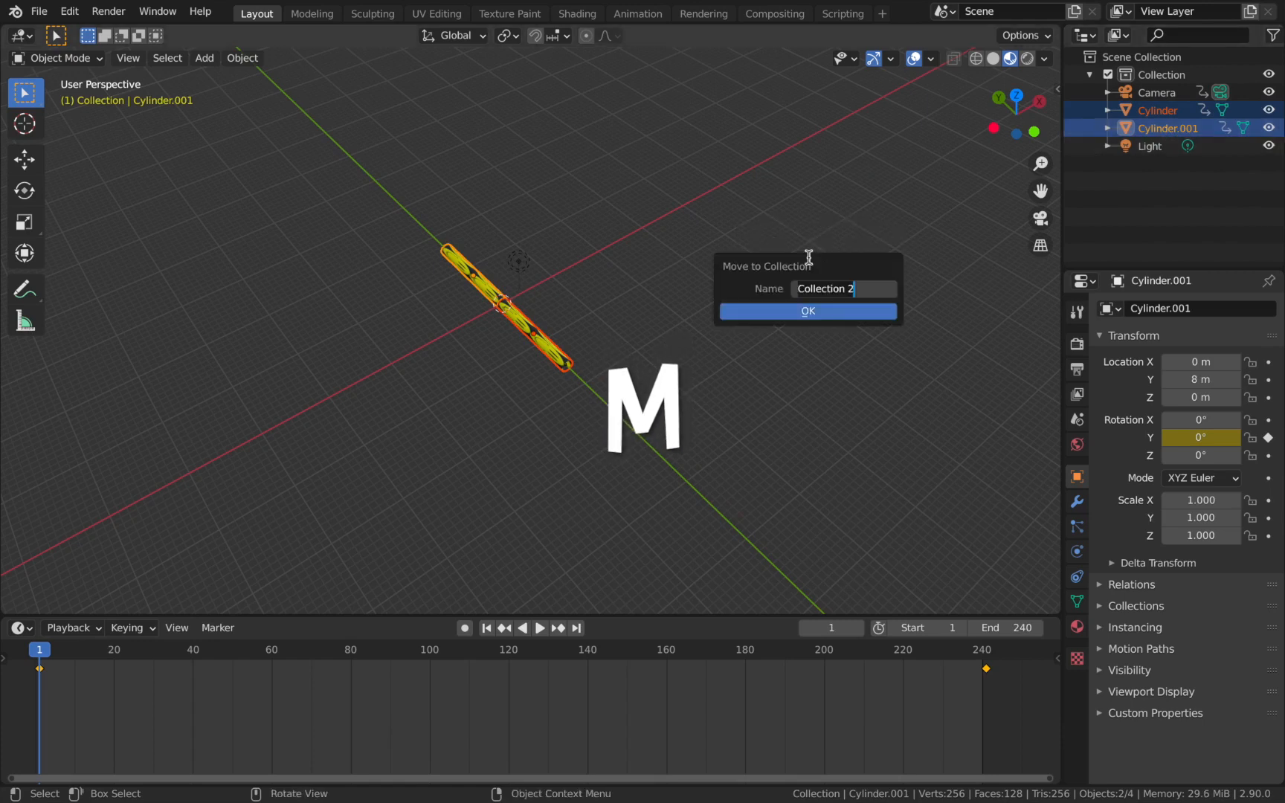
pyautogui.write('Tunnels')
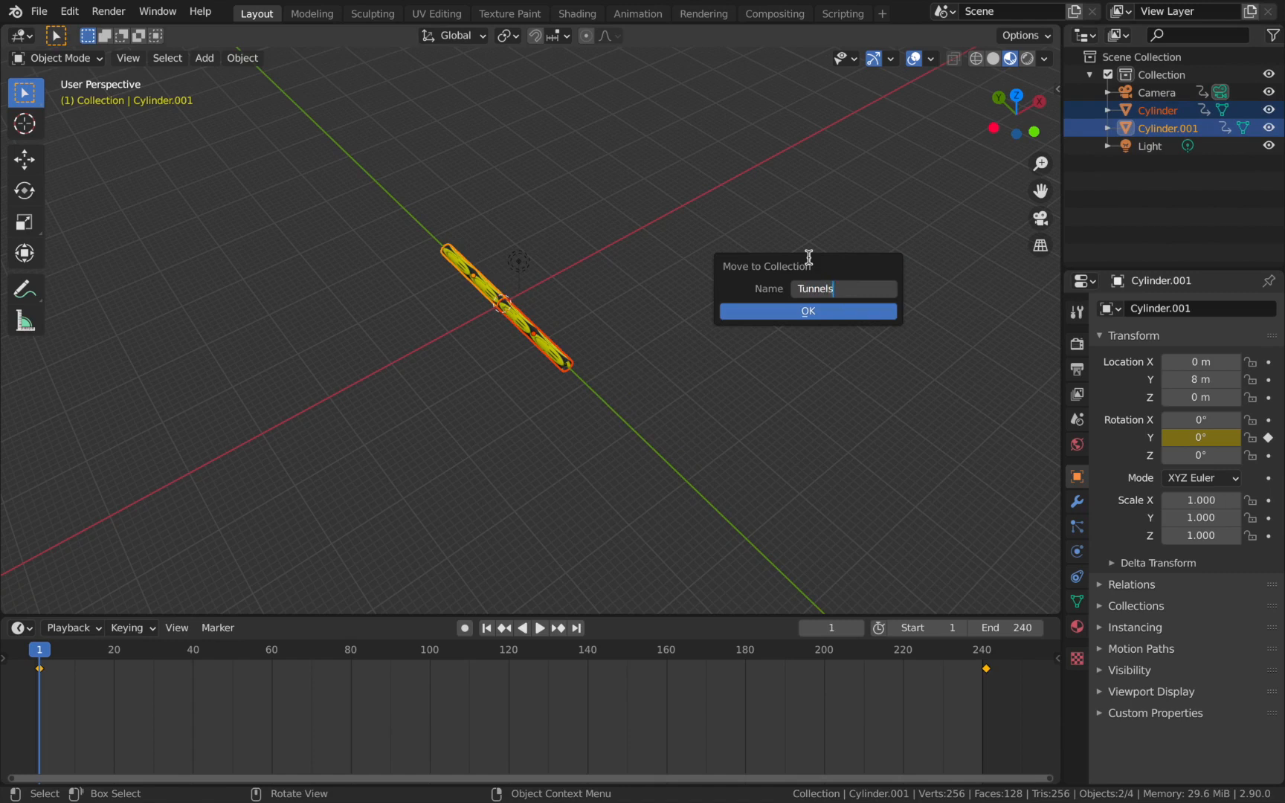
pyautogui.press('Return')
# Add a collection instance of Tunnels and move it 32 m along the Y axis.
pyautogui.click(1165, 133)
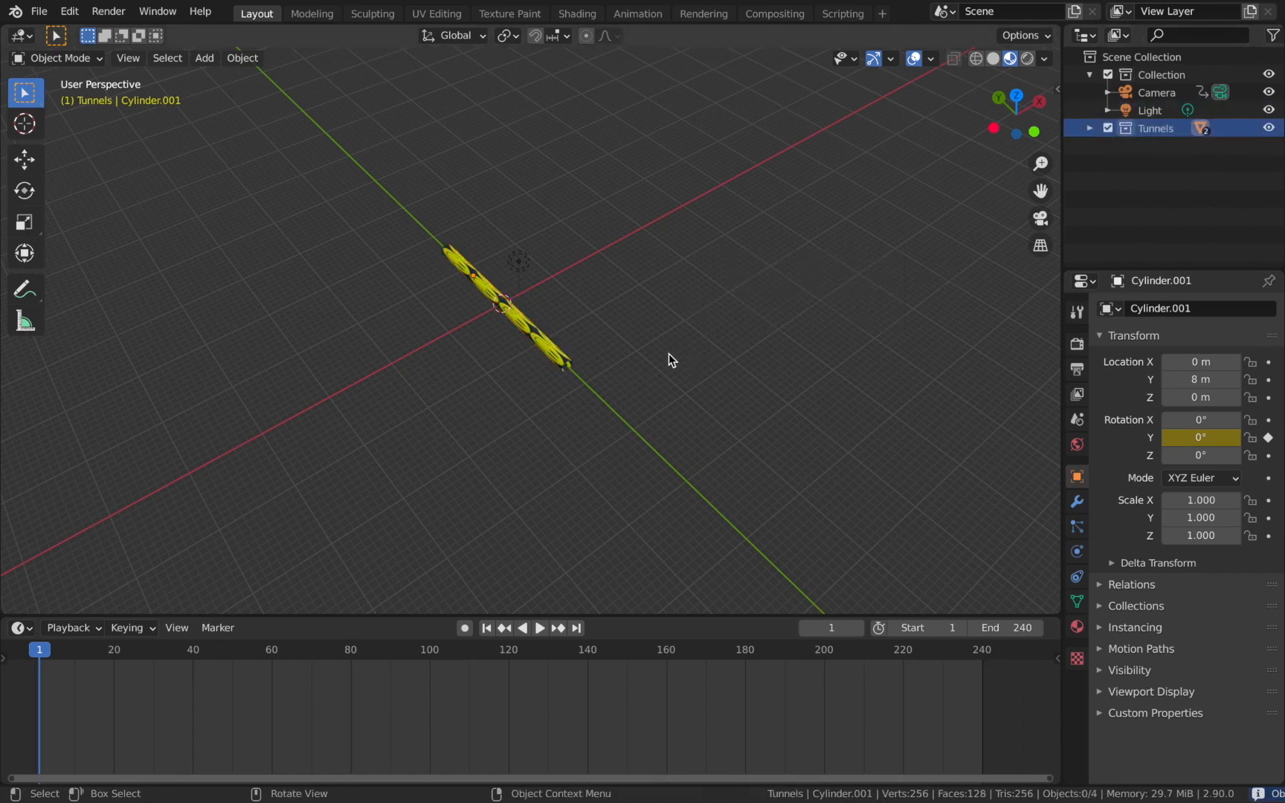
pyautogui.hotkey('shift', 'a')
pyautogui.moveTo(679, 700)
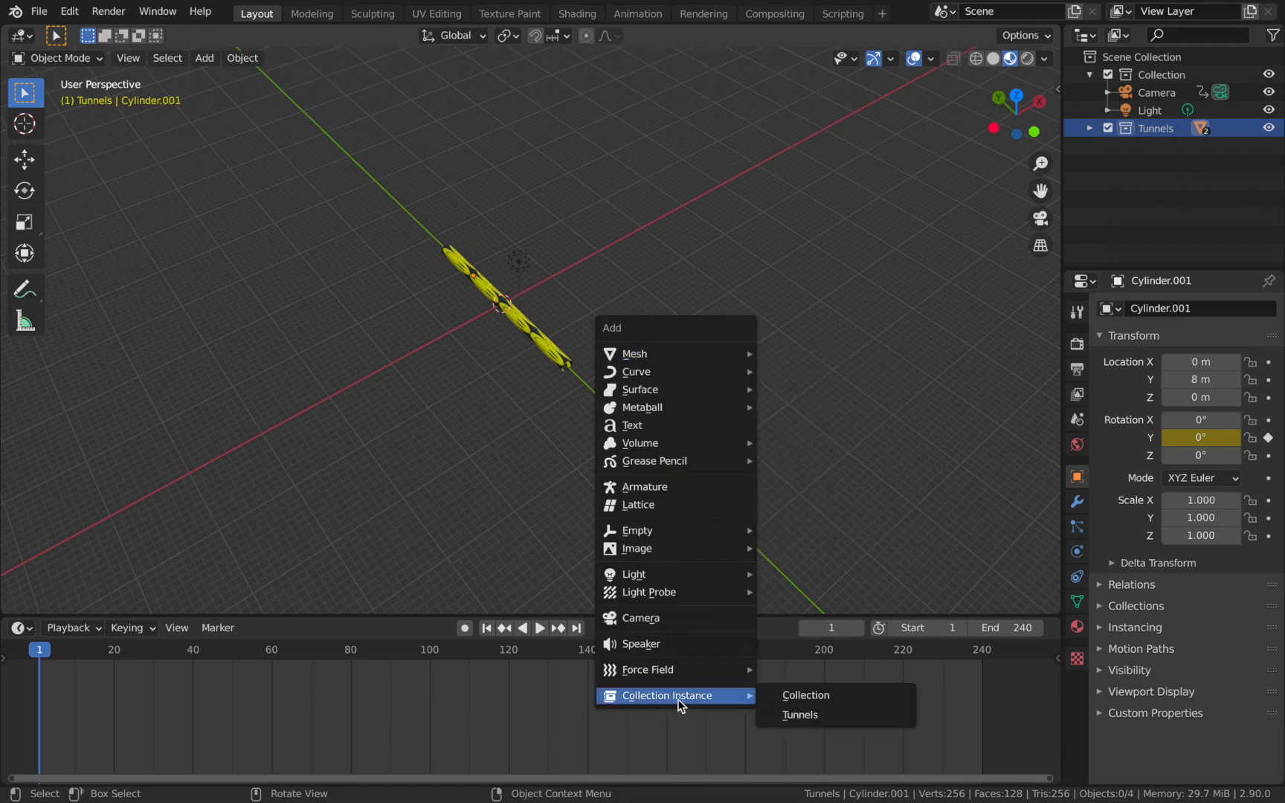
pyautogui.click(790, 715)
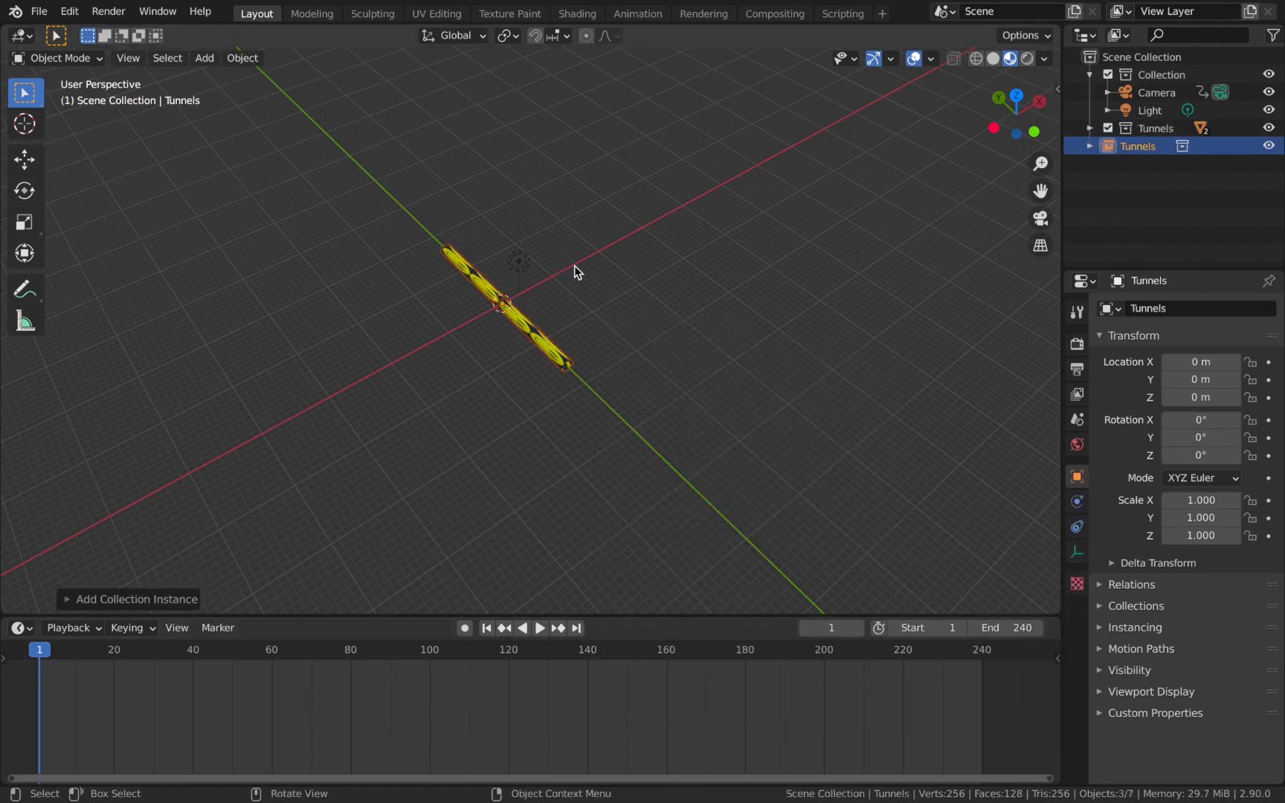
pyautogui.press('g')
pyautogui.press('y')
pyautogui.press('3')
pyautogui.press('2')
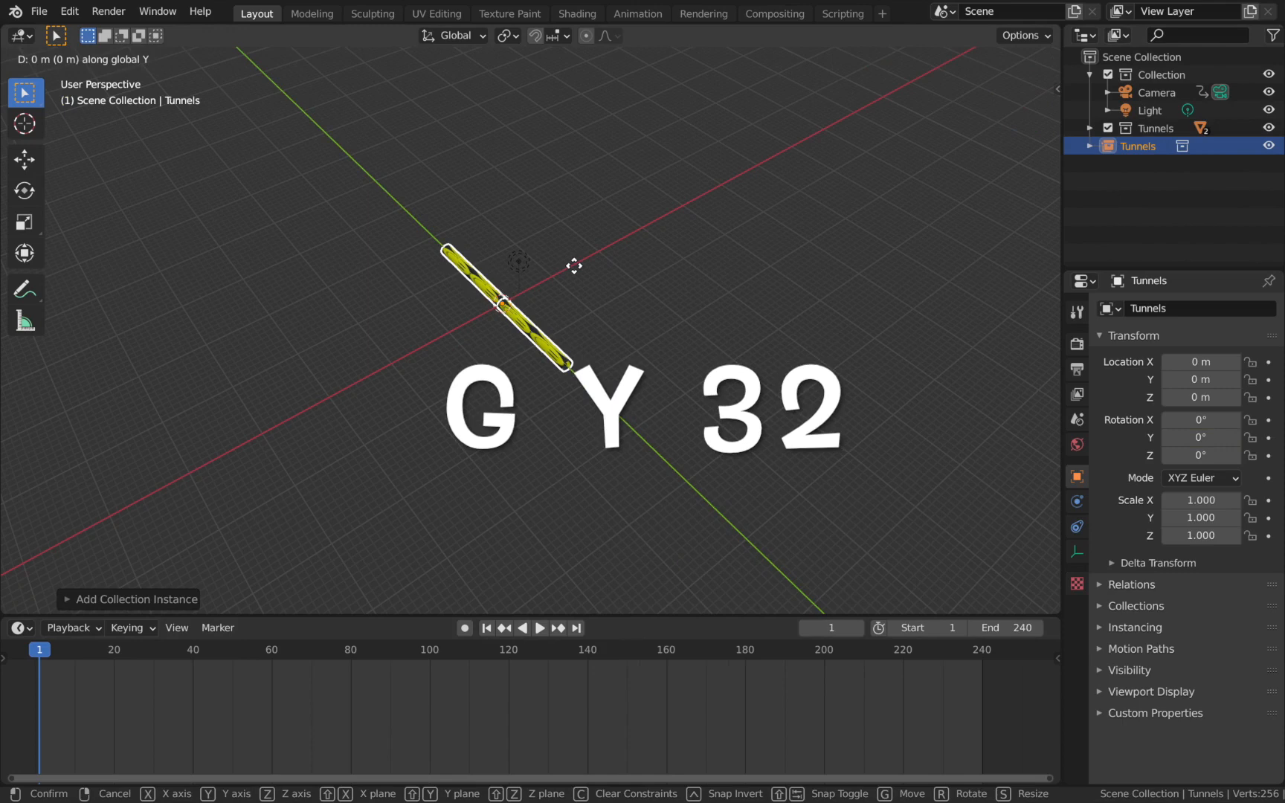
pyautogui.click(574, 265)
# Duplicate the tunnel instance 32 m further along Y in the top view.
pyautogui.press('KP_7')
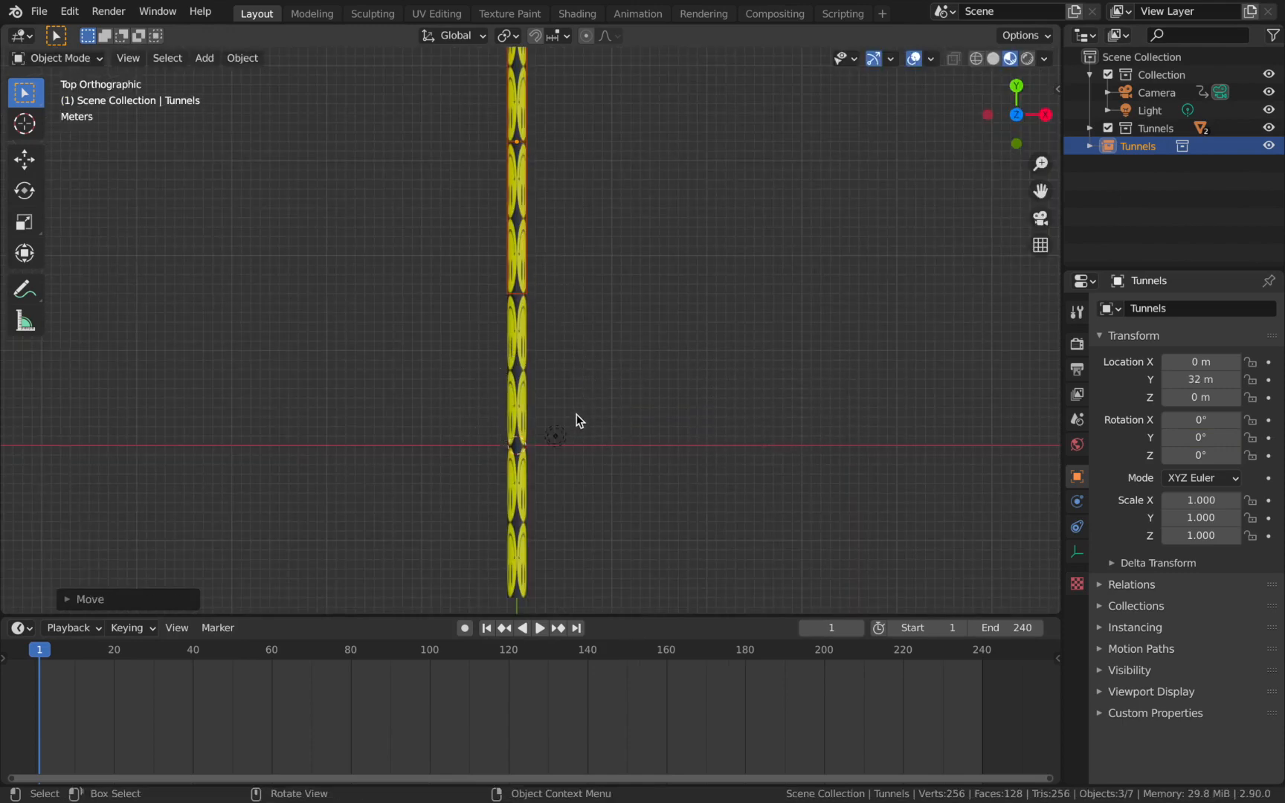
pyautogui.scroll(-2, 569, 297)
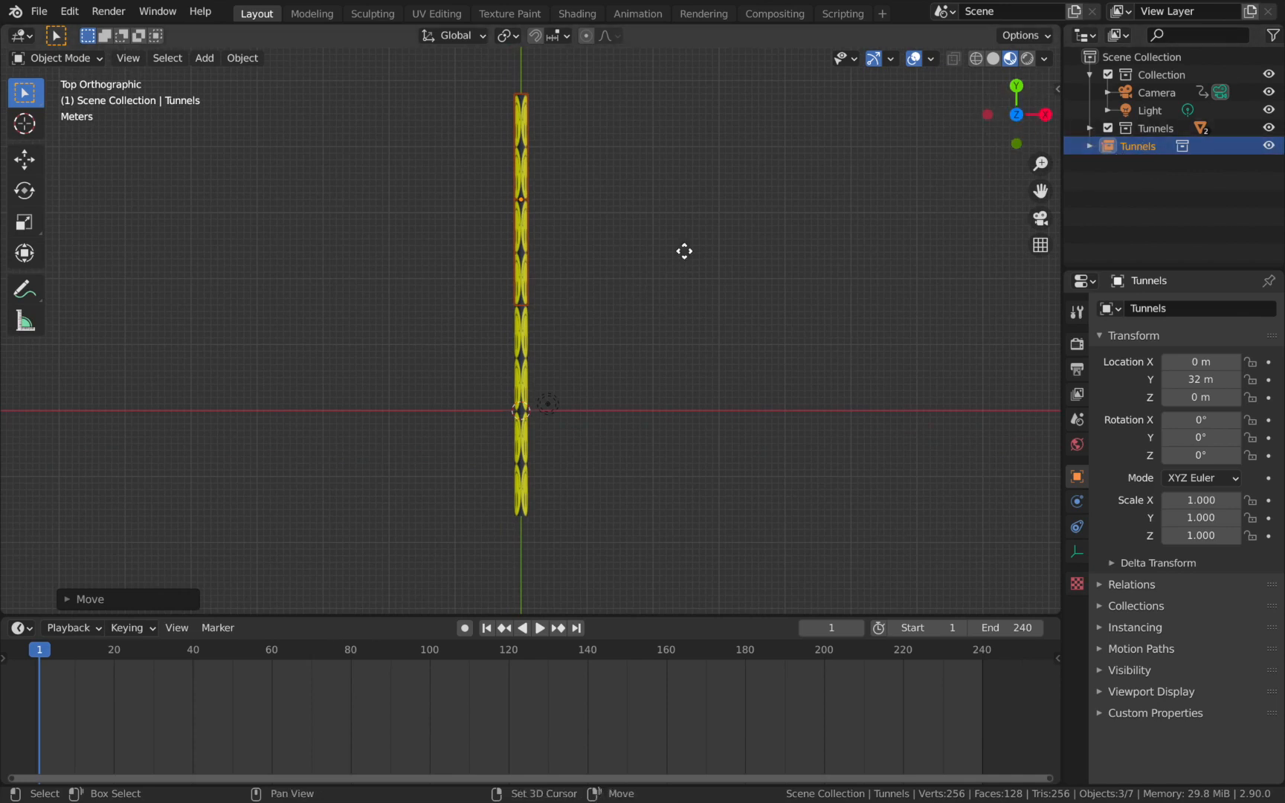
pyautogui.hotkey('shift', 'd')
pyautogui.press('y')
pyautogui.press('3')
pyautogui.press('2')
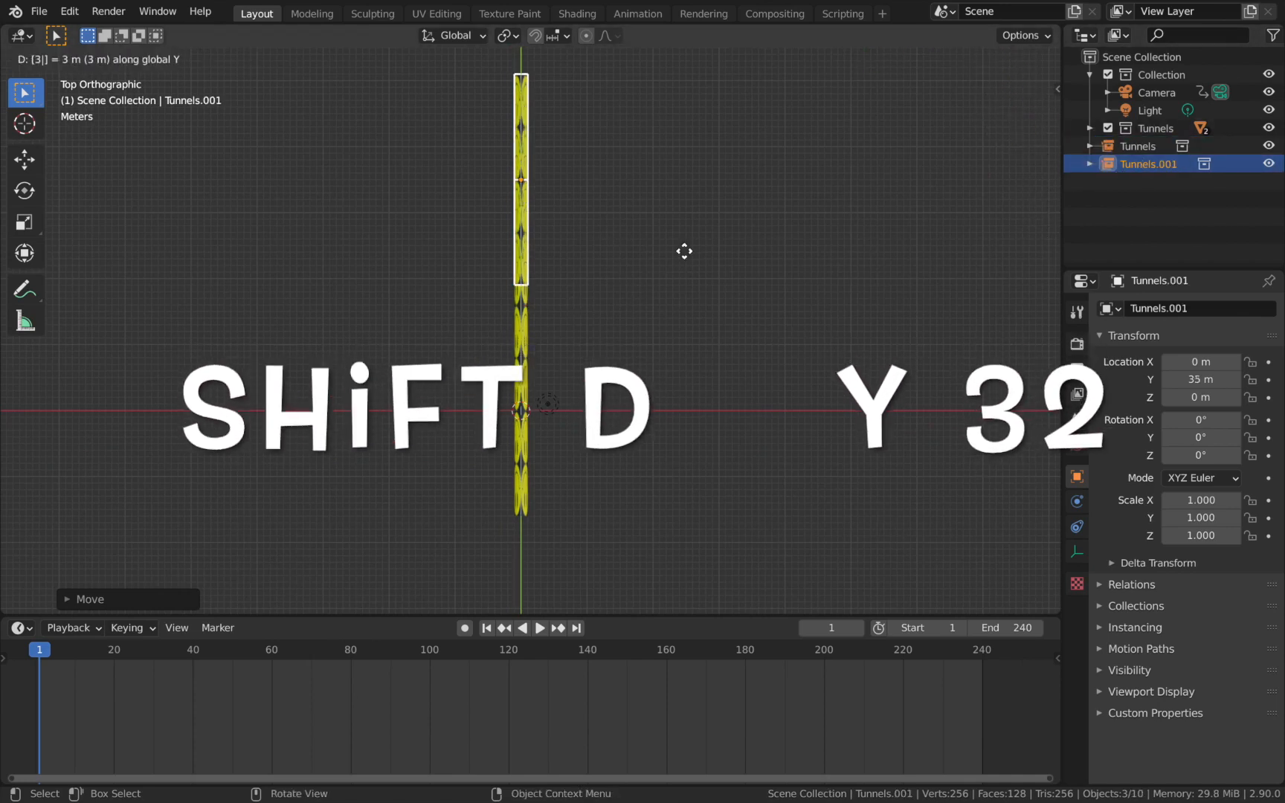
pyautogui.press('Return')
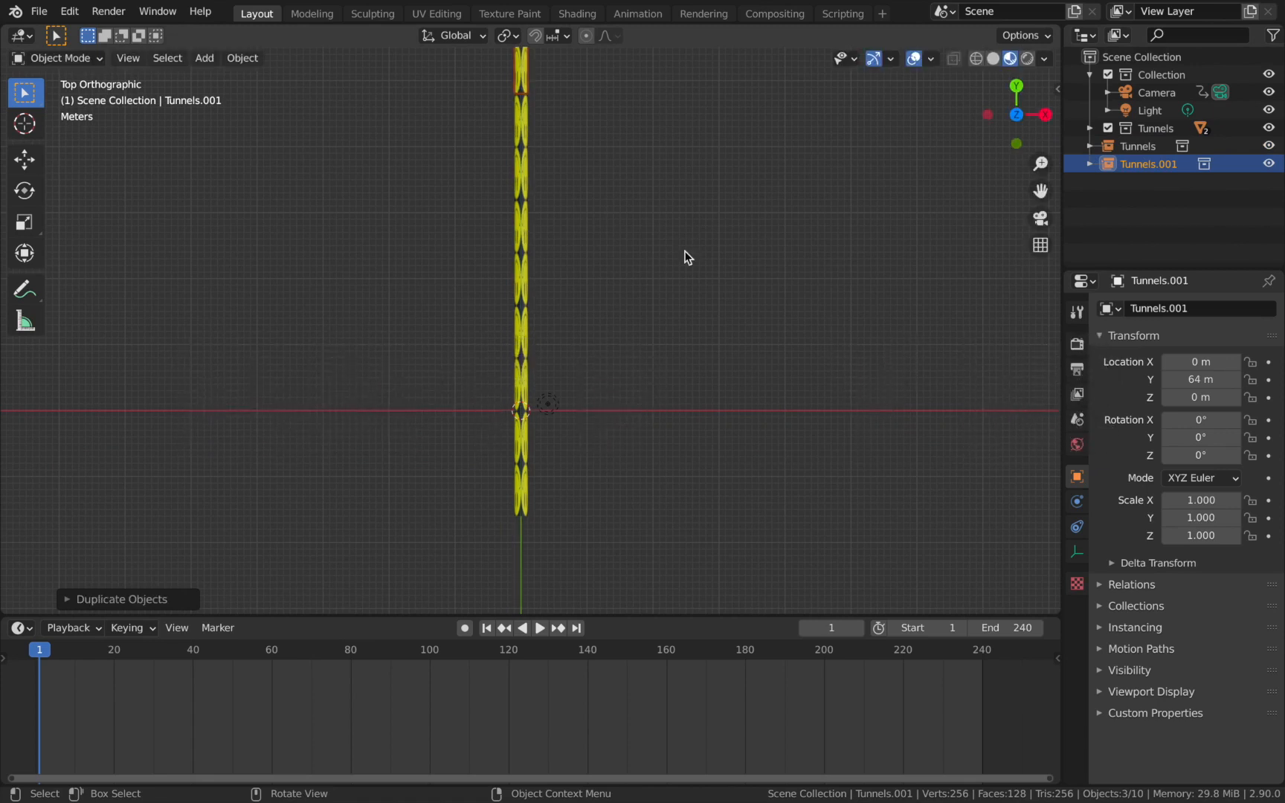
# Repeat the 32 m duplication until the last tunnel instance sits at 288 m along Y.
pyautogui.scroll(-1, 688, 257)
pyautogui.hotkey('shift', 'r')
pyautogui.hotkey('shift', 'r')
pyautogui.hotkey('shift', 'r')
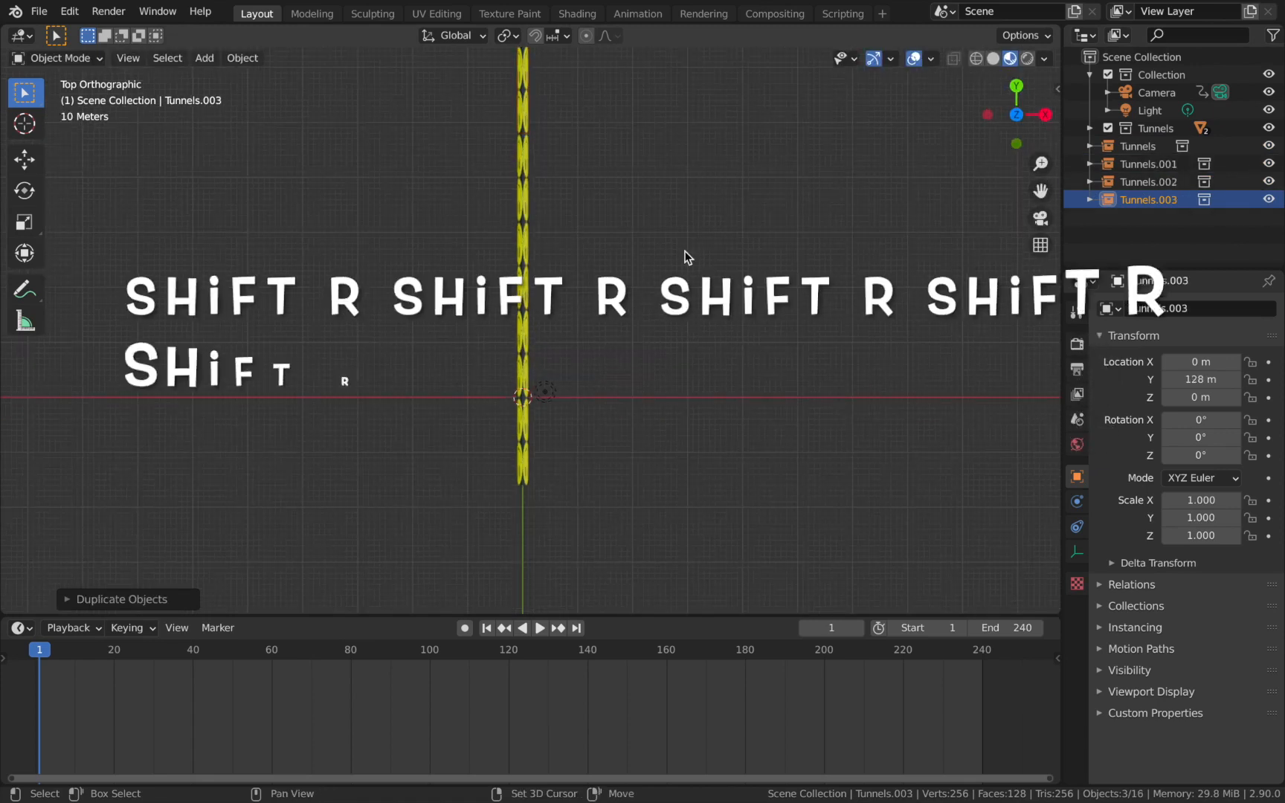
pyautogui.hotkey('shift', 'r')
pyautogui.hotkey('shift', 'r')
pyautogui.hotkey('shift', 'r')
pyautogui.hotkey('shift', 'r')
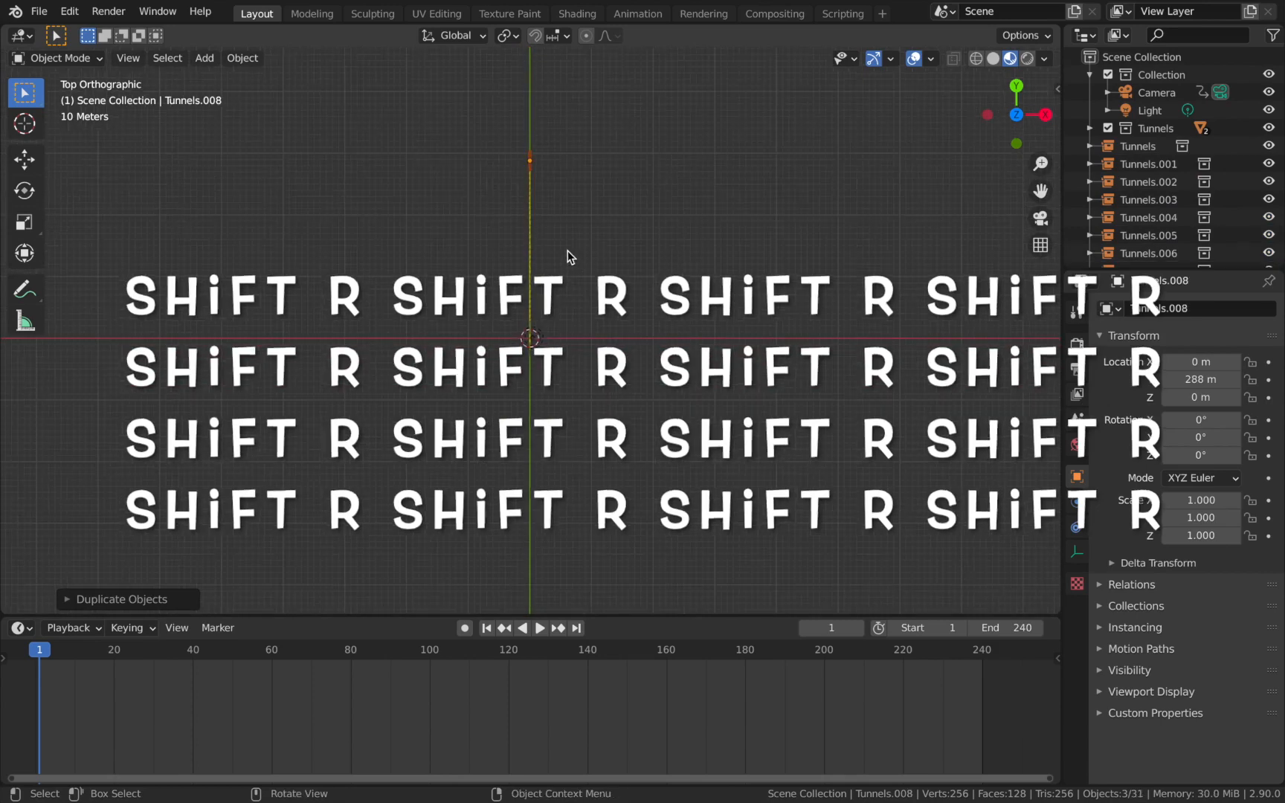
# Look through the camera with overlays hidden and repeat the duplication once more, out to 320 m along Y.
pyautogui.press('KP_0')
pyautogui.click(914, 58)
pyautogui.hotkey('shift', 'r')
pyautogui.scroll(-1, 582, 328)
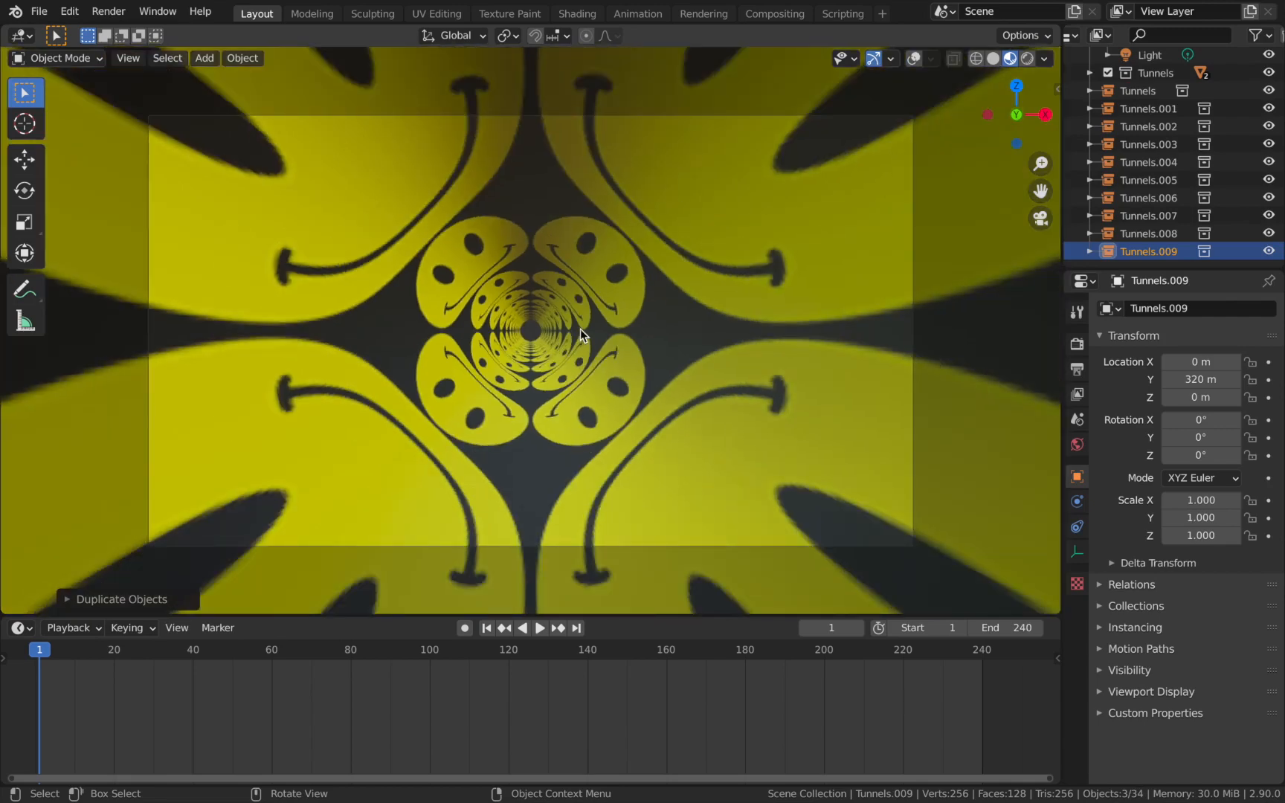
# Play the extended tunnel through the camera and scrub near frame 240 to check the end of the loop.
pyautogui.press('space')
pyautogui.scroll(-1, 580, 328)
pyautogui.scroll(2, 586, 323)
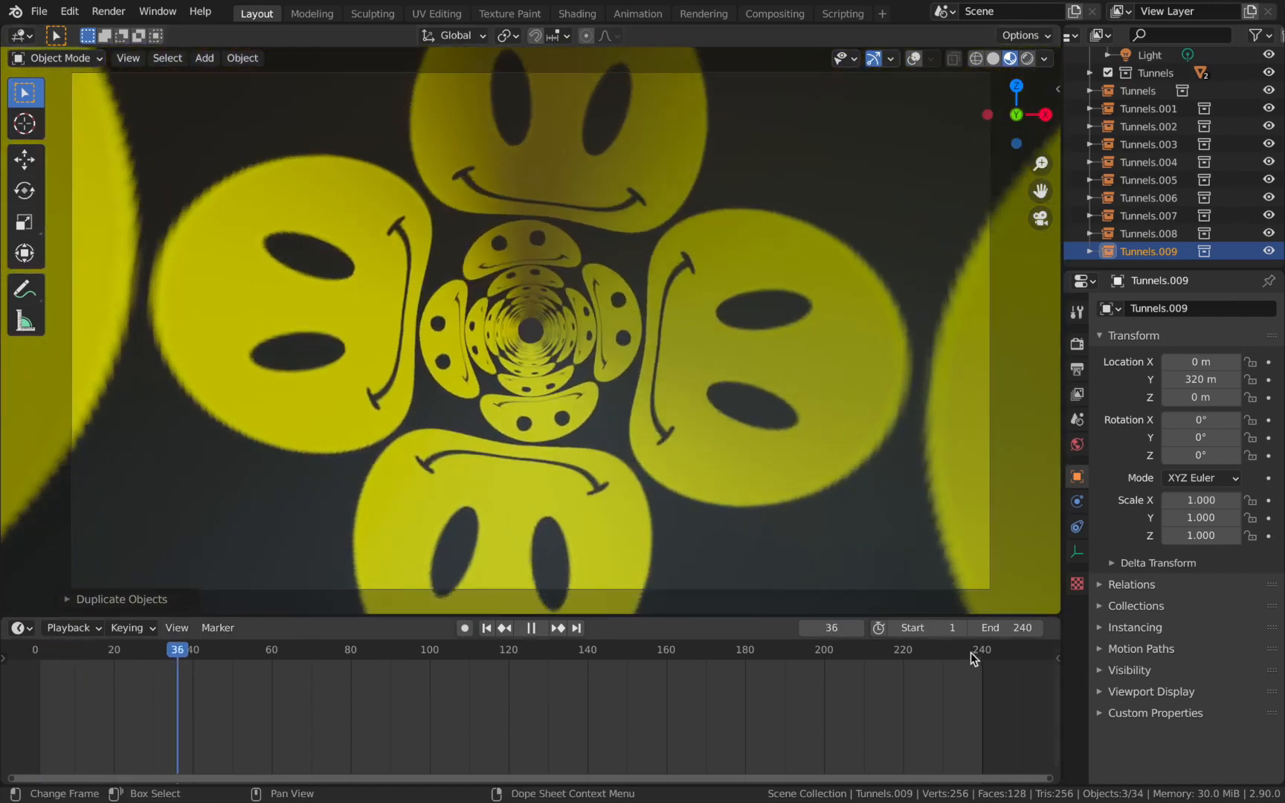
pyautogui.click(963, 660)
pyautogui.moveTo(979, 653); pyautogui.dragTo(984, 653)
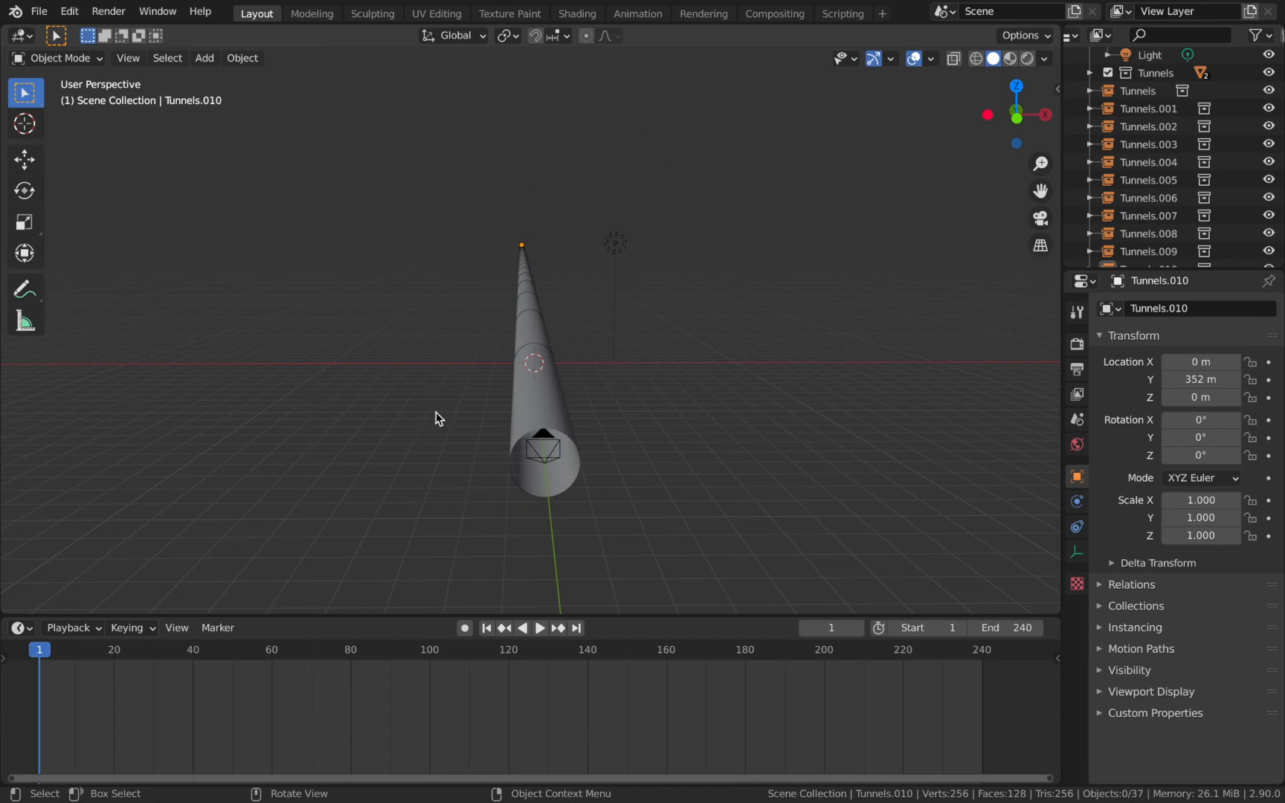
# Add a UV sphere at the world origin inside the tunnel.
pyautogui.scroll(2, 436, 420)
pyautogui.hotkey('shift', 'a')
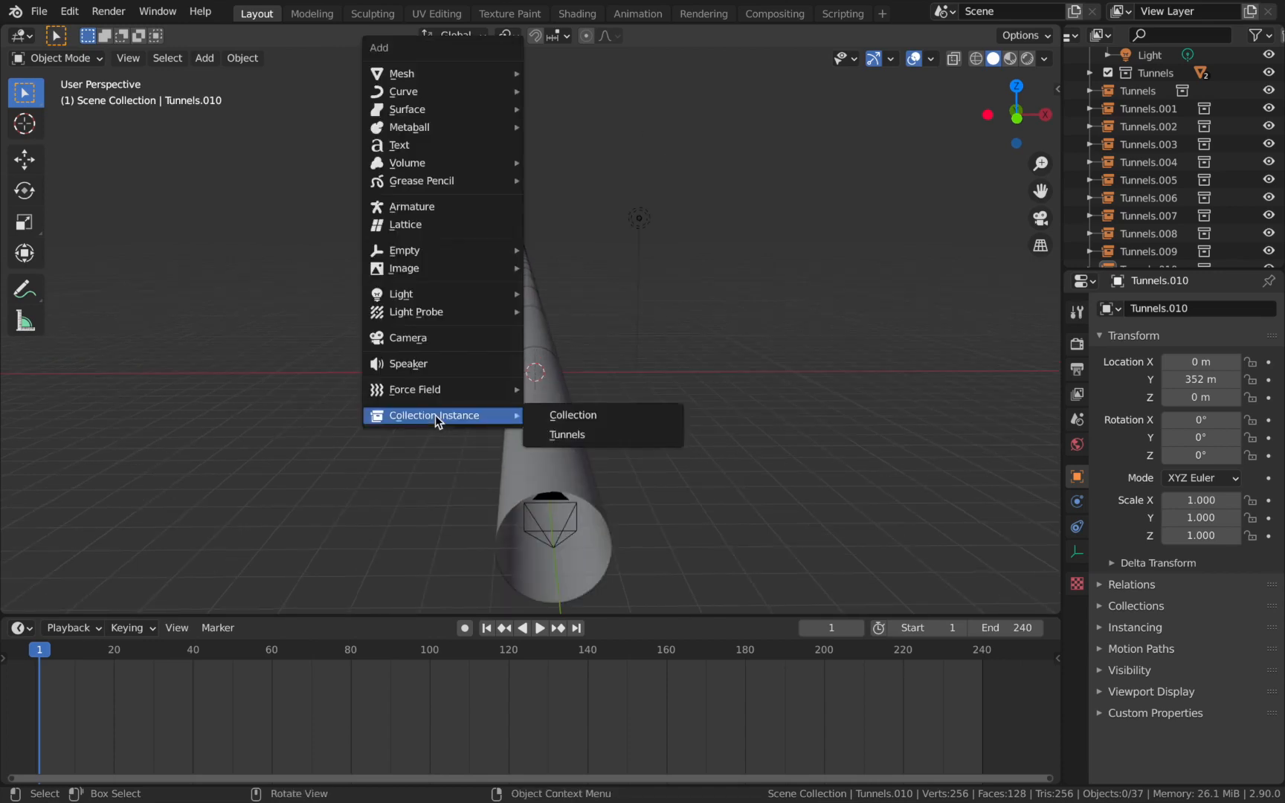
pyautogui.moveTo(420, 77)
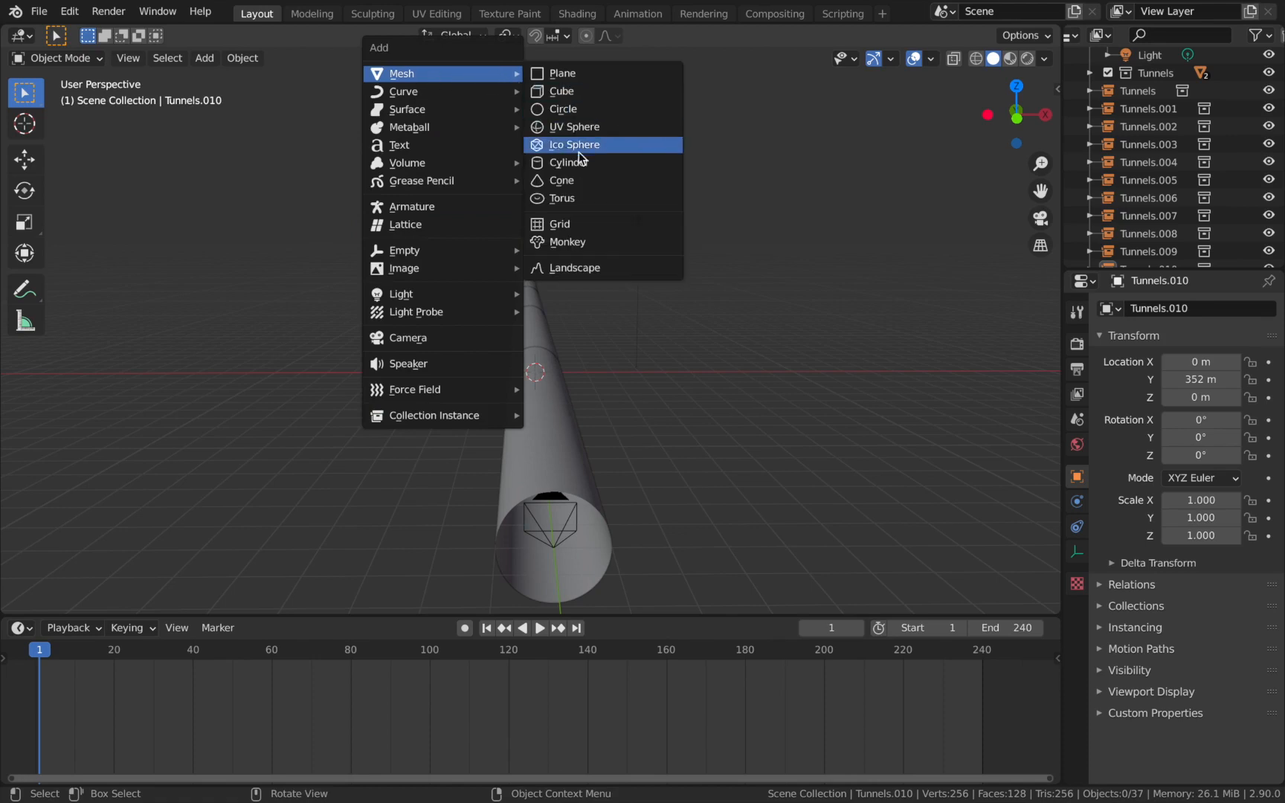
pyautogui.click(574, 127)
pyautogui.scroll(3, 573, 365)
pyautogui.moveTo(571, 361); pyautogui.dragTo(567, 345, button='middle')
pyautogui.scroll(2, 575, 345)
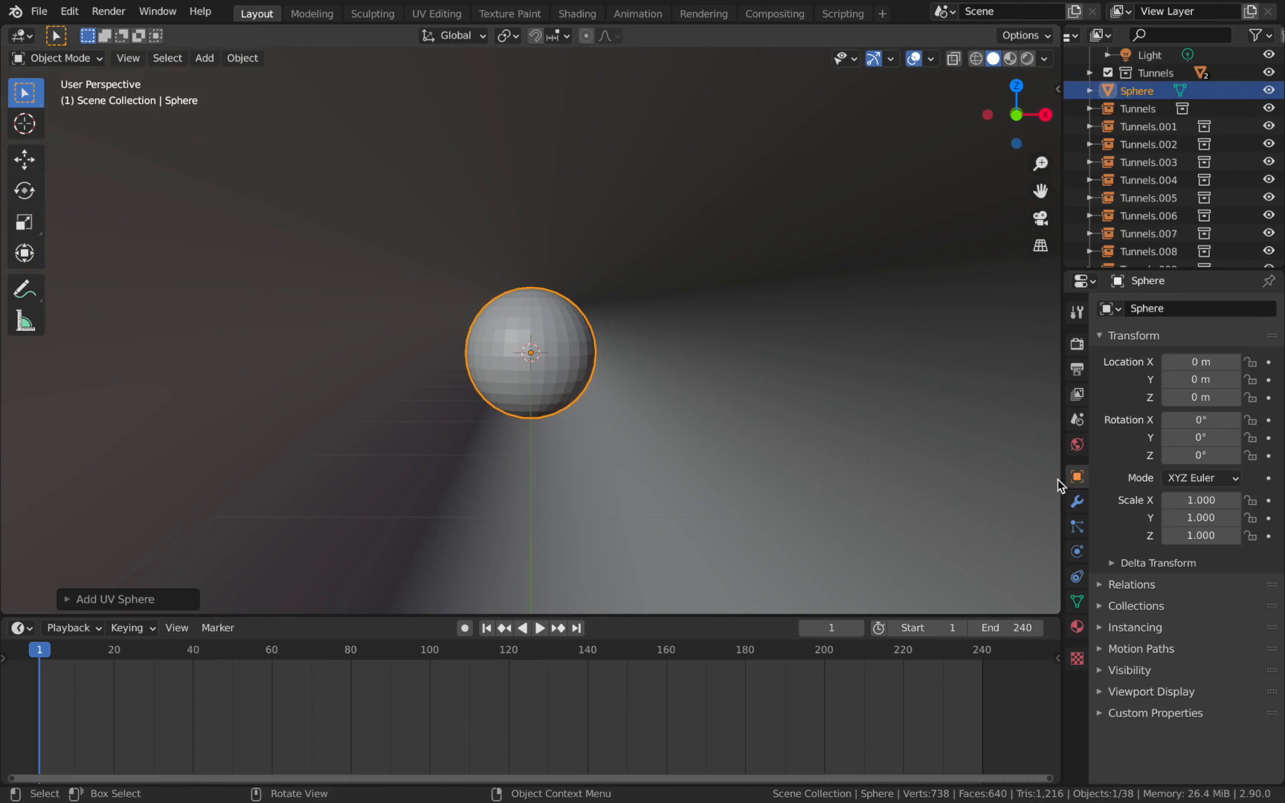
# Add a Subdivision Surface modifier to the sphere and shade it smooth.
pyautogui.click(1077, 503)
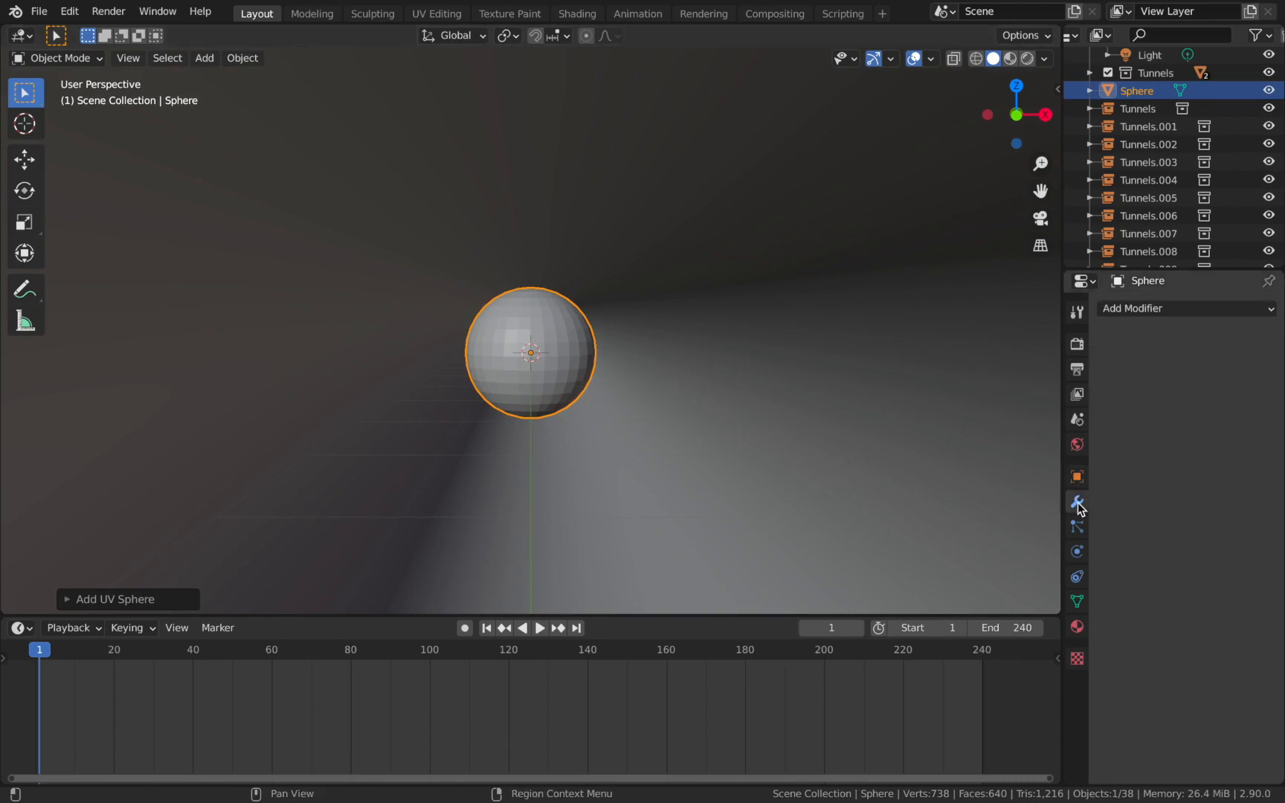
pyautogui.click(1156, 306)
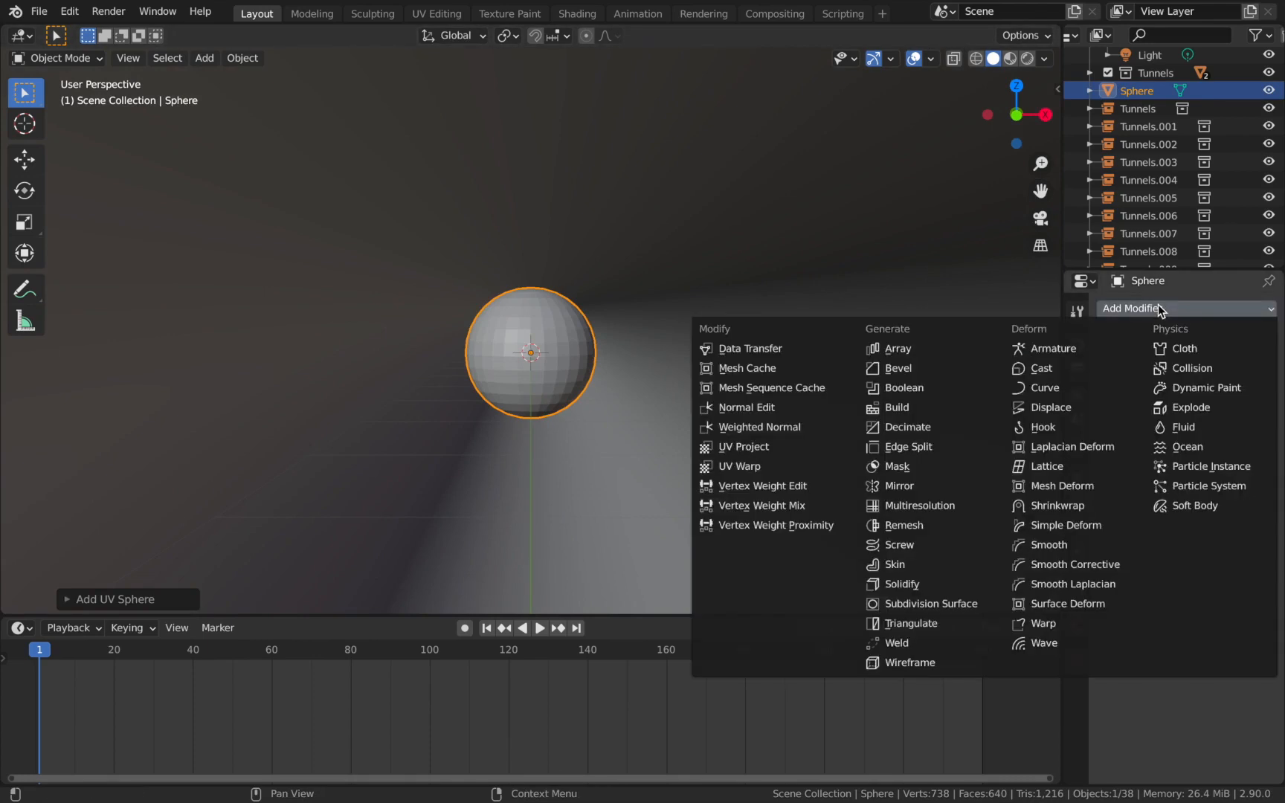
pyautogui.click(968, 604)
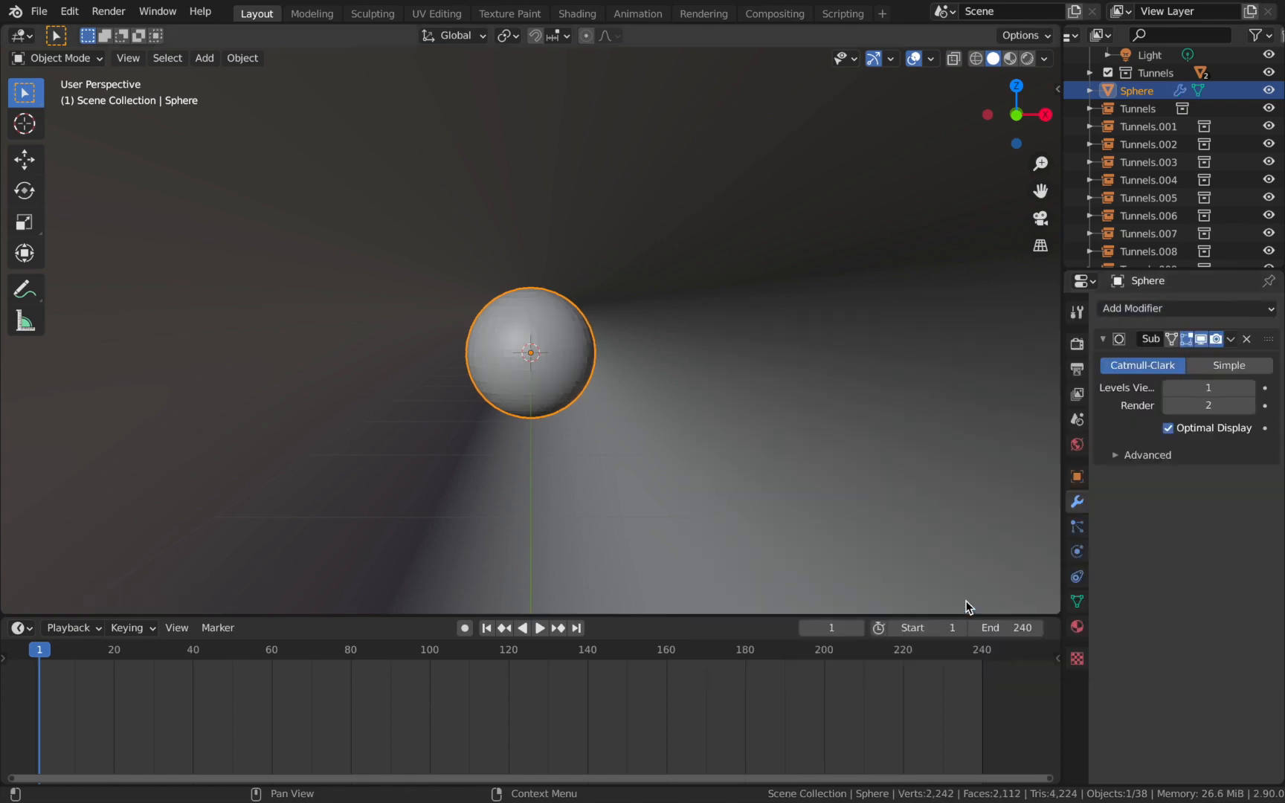
pyautogui.rightClick(492, 334)
pyautogui.click(492, 328)
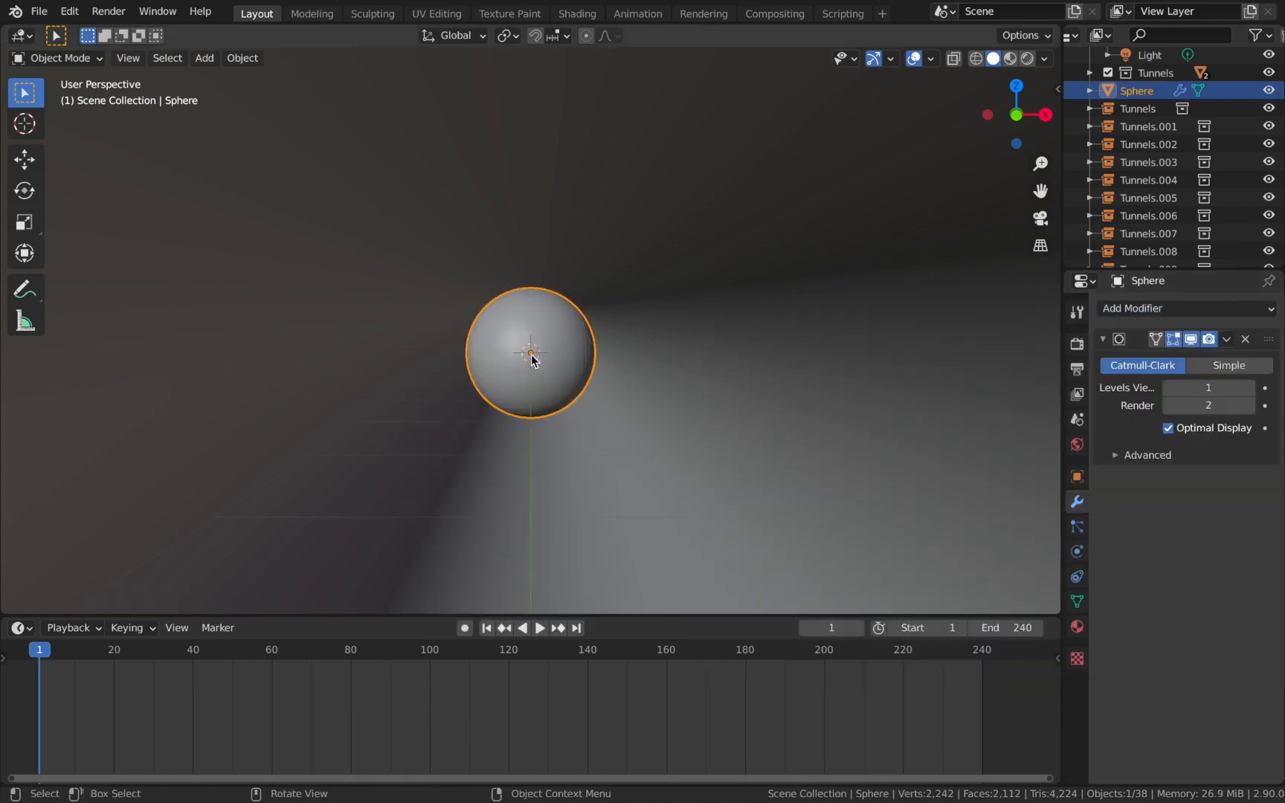
pyautogui.scroll(6, 532, 355)
pyautogui.scroll(-9, 531, 354)
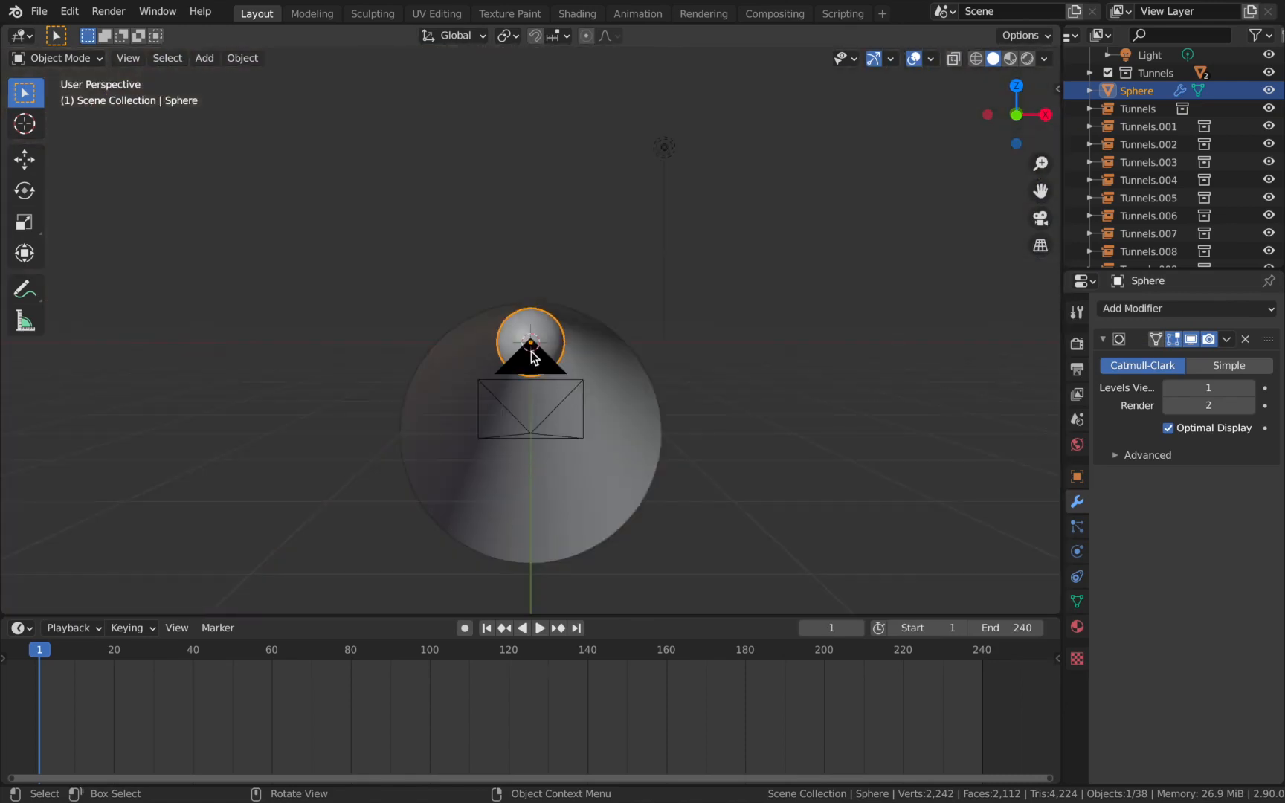
# In the camera view, set the sphere's Y location to 16 m and scale it to about 0.973.
pyautogui.press('KP_0')
pyautogui.click(539, 331)
pyautogui.click(553, 328)
pyautogui.click(1083, 484)
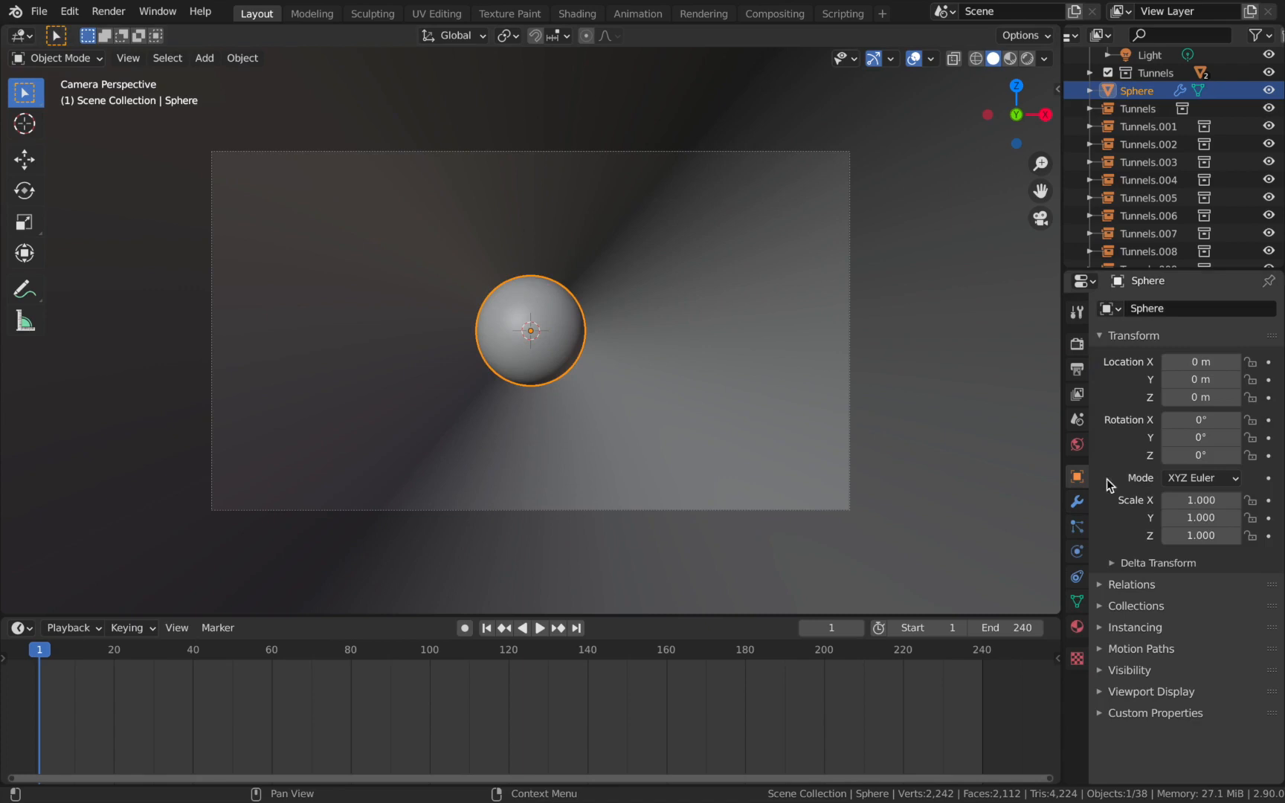
pyautogui.click(1187, 379)
pyautogui.write('16')
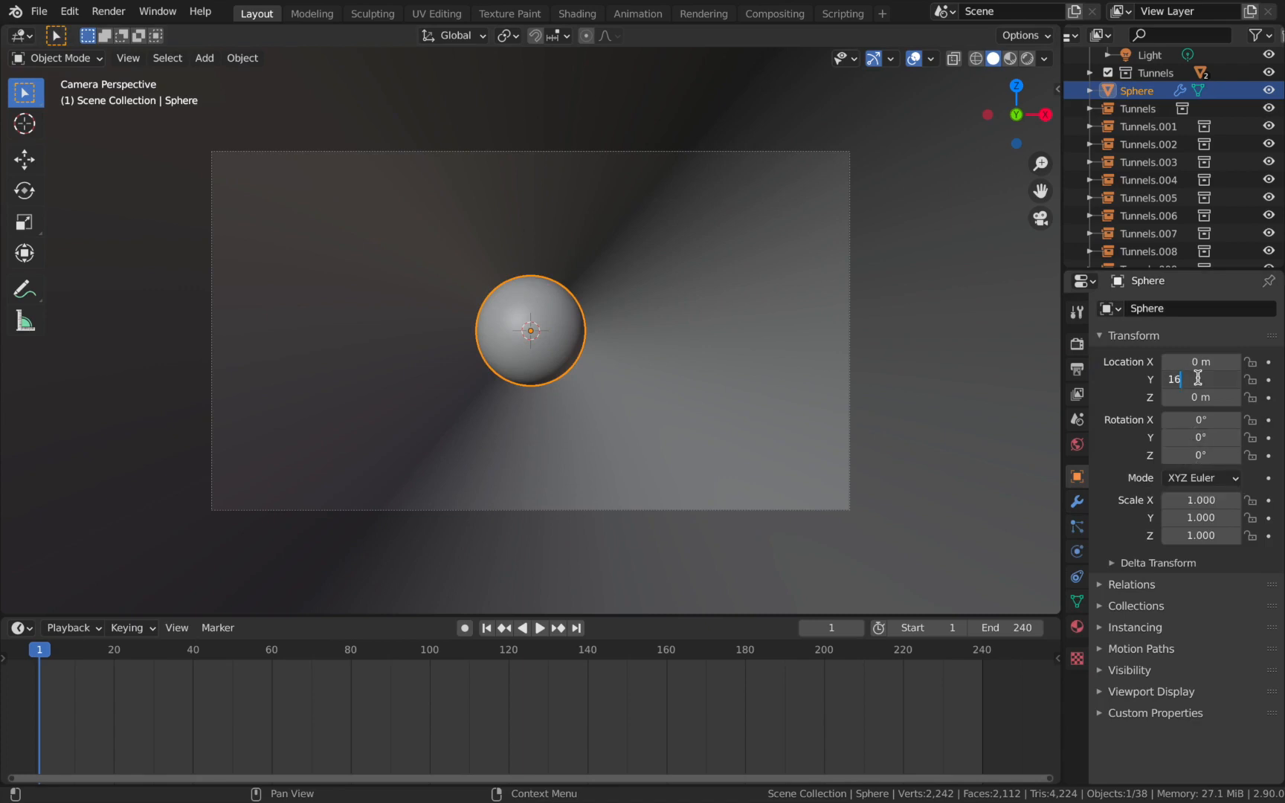
pyautogui.press('Return')
pyautogui.scroll(1, 837, 314)
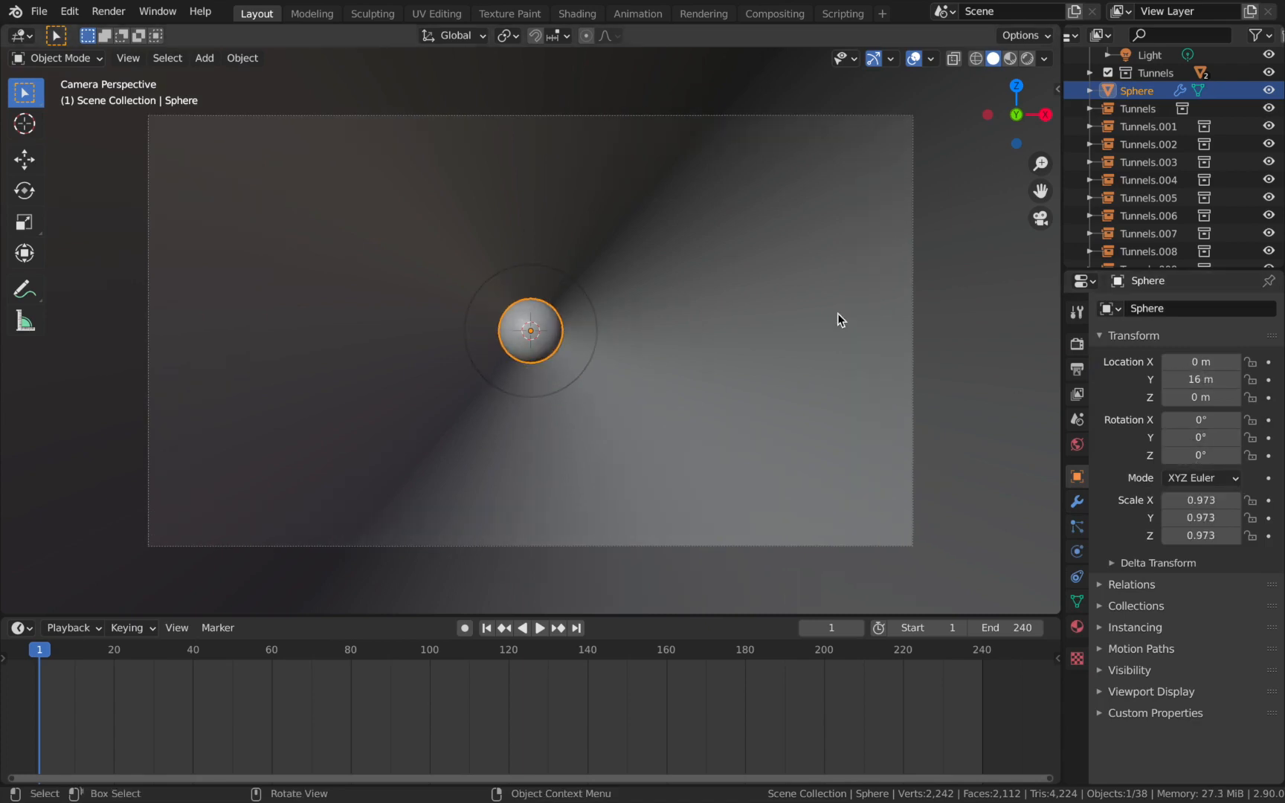
# Switch the viewport shading to Material Preview.
pyautogui.press('z')
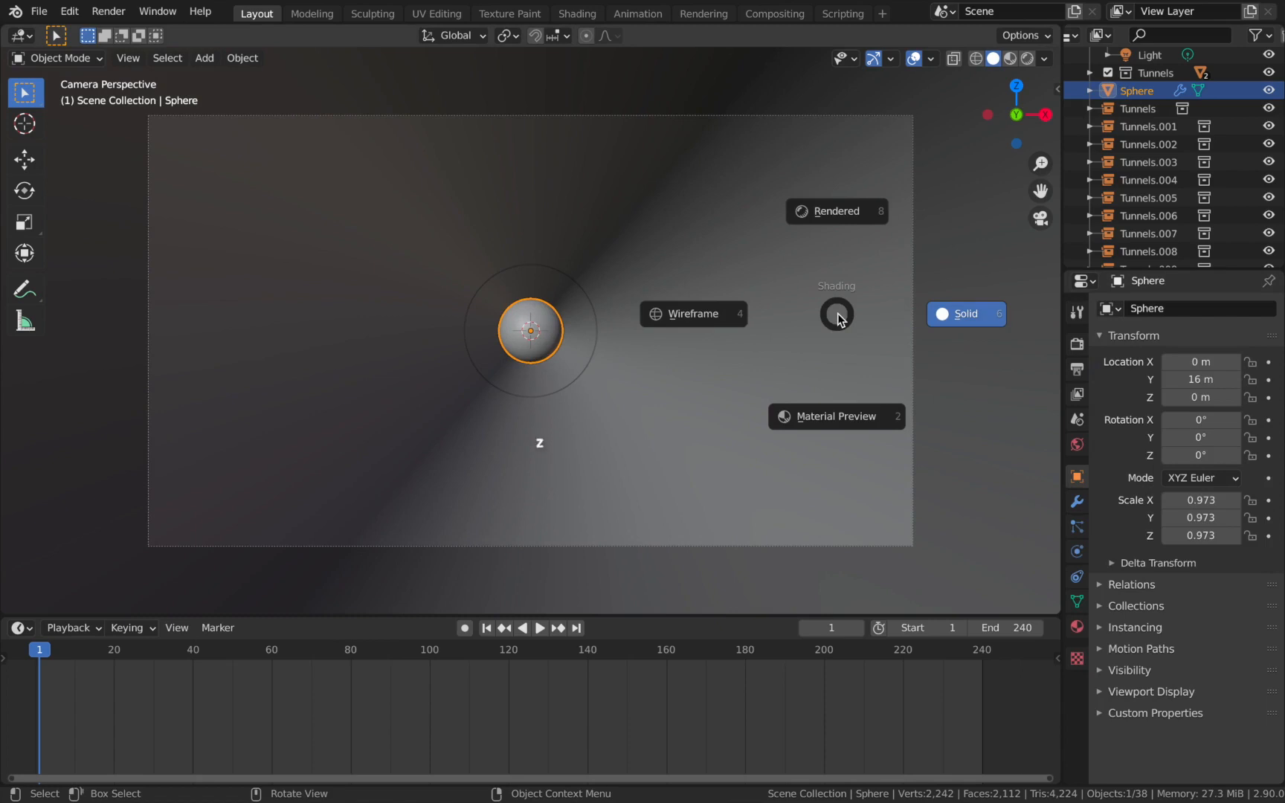
pyautogui.press('2')
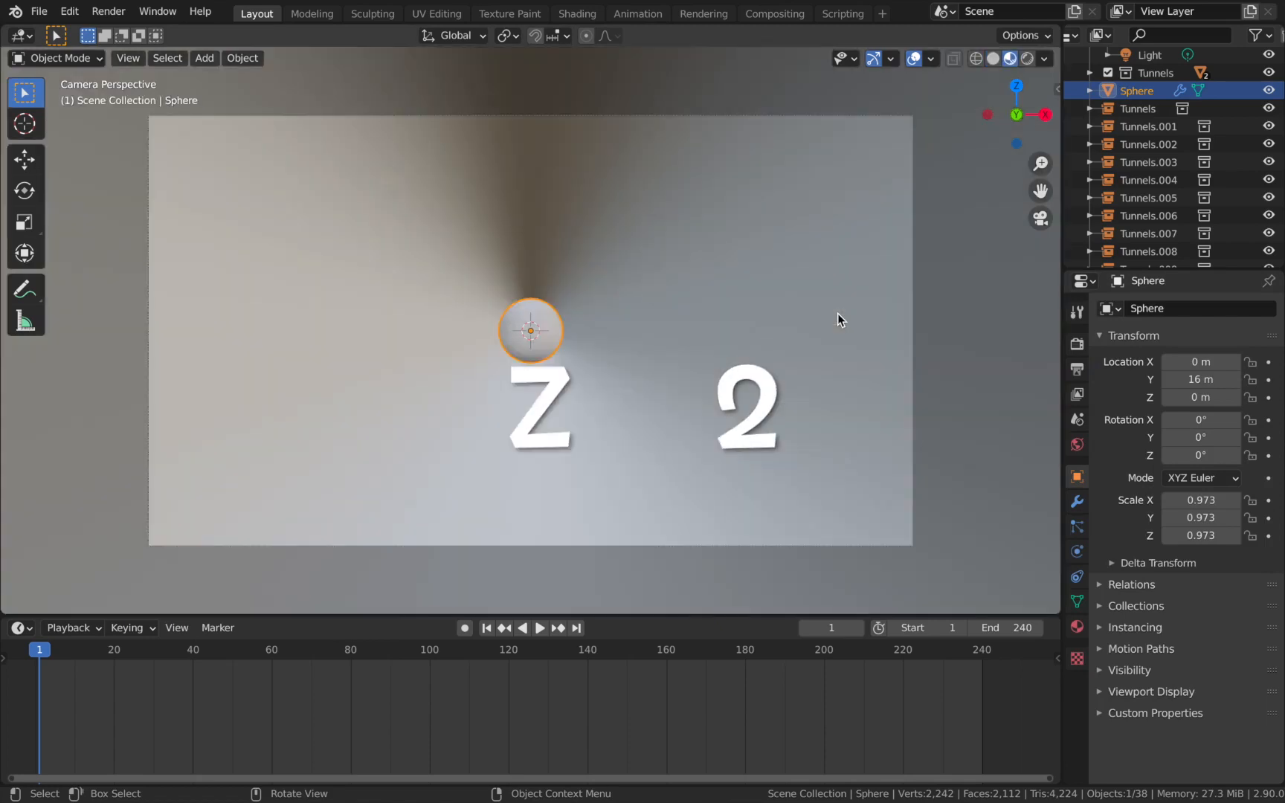
pyautogui.scroll(2, 1135, 168)
# Move all the tunnel instances, from Tunnels through Tunnels.010, into a new collection named Instances and collapse it in the outliner.
pyautogui.click(1135, 165)
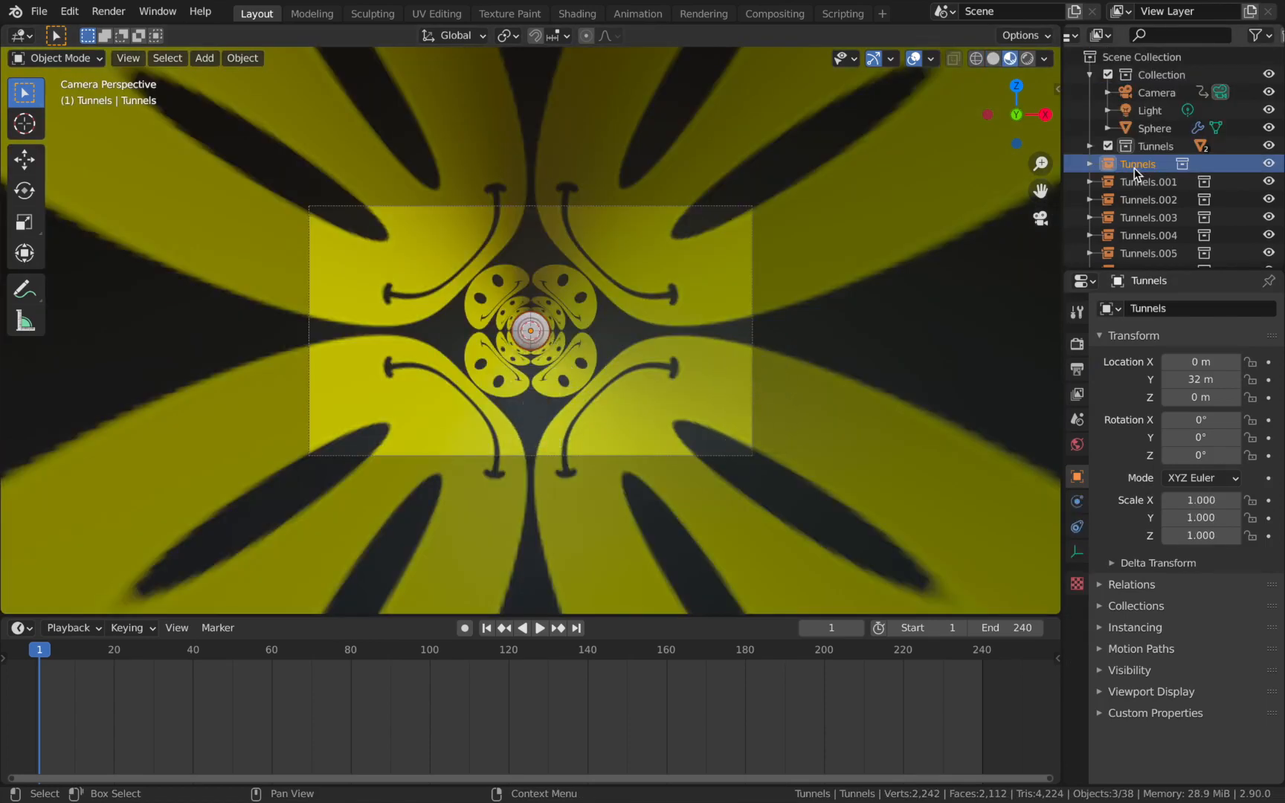
pyautogui.scroll(-3, 1136, 168)
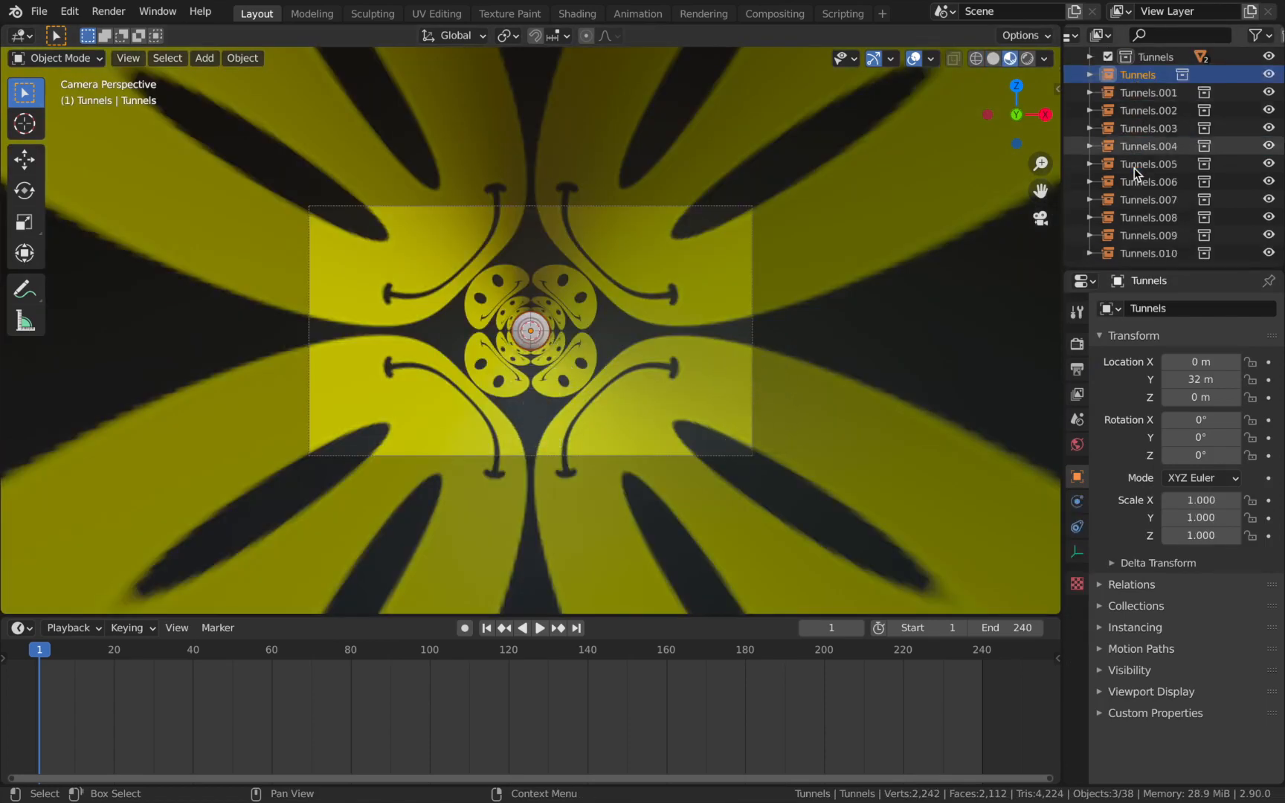
pyautogui.keyDown('shift'); pyautogui.click(1142, 252); pyautogui.keyUp('shift')
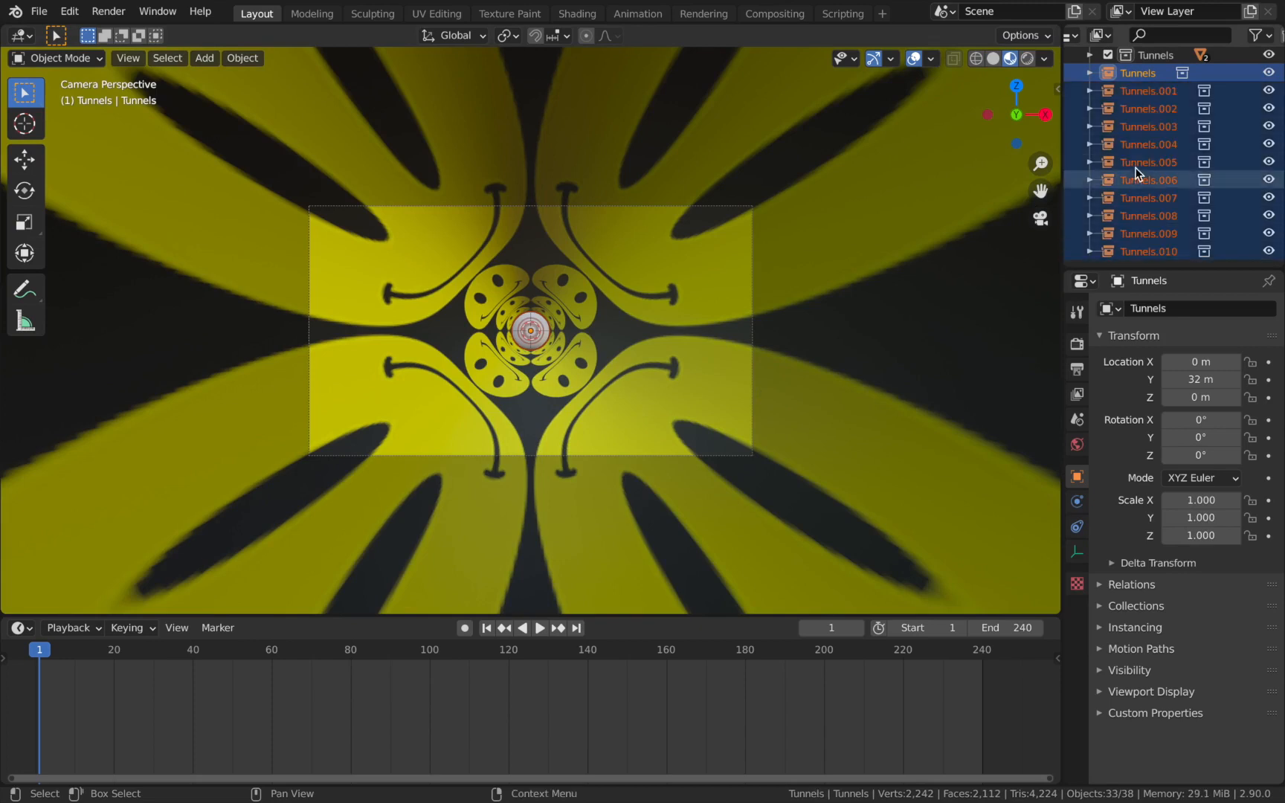
pyautogui.scroll(2, 1137, 149)
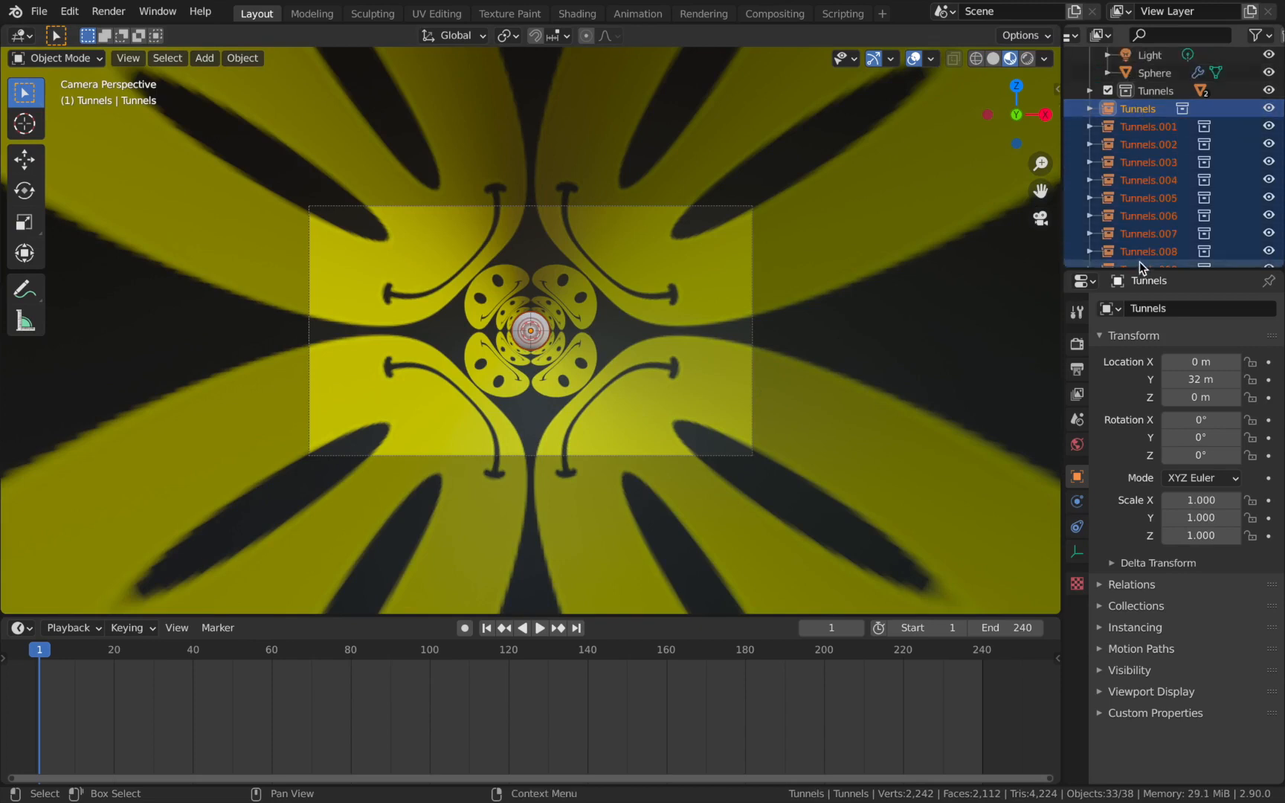
pyautogui.scroll(-2, 1139, 257)
pyautogui.press('m')
pyautogui.click(552, 248)
pyautogui.write('Instances')
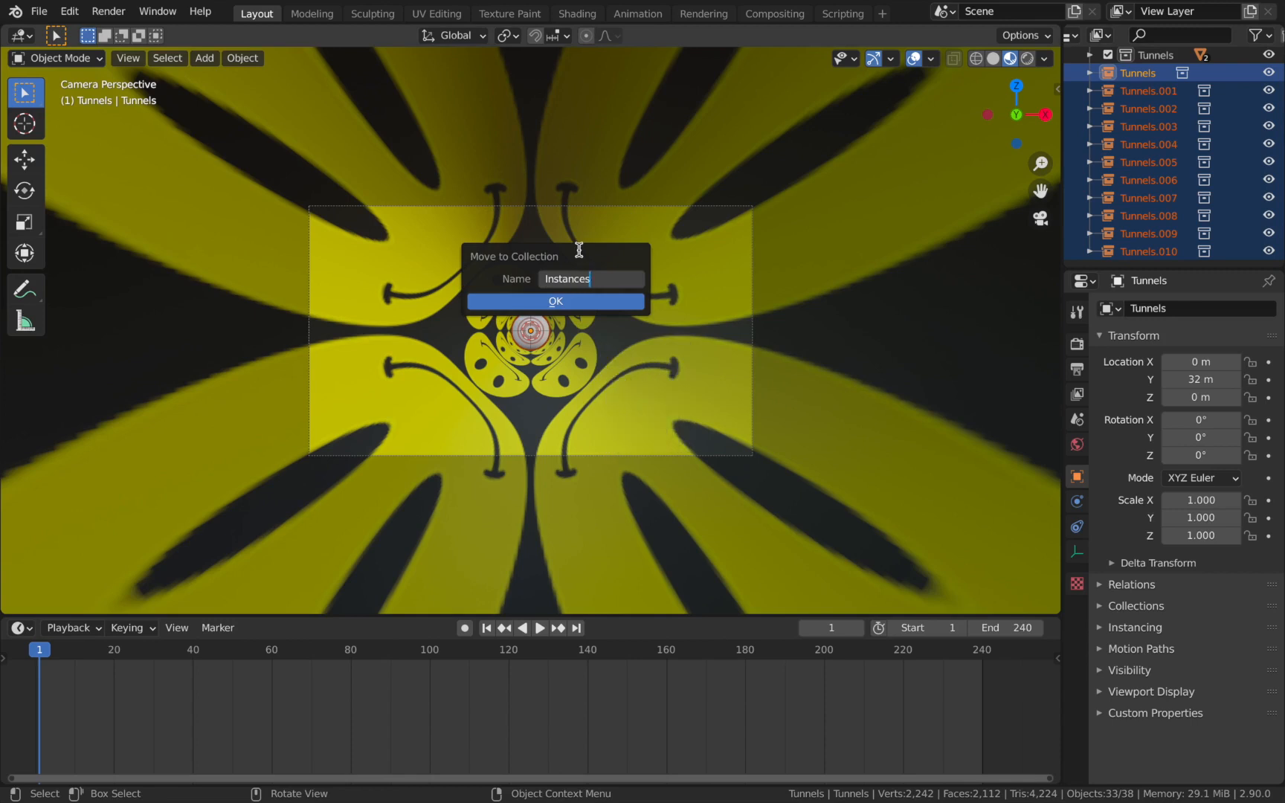
pyautogui.press('Return')
pyautogui.click(593, 302)
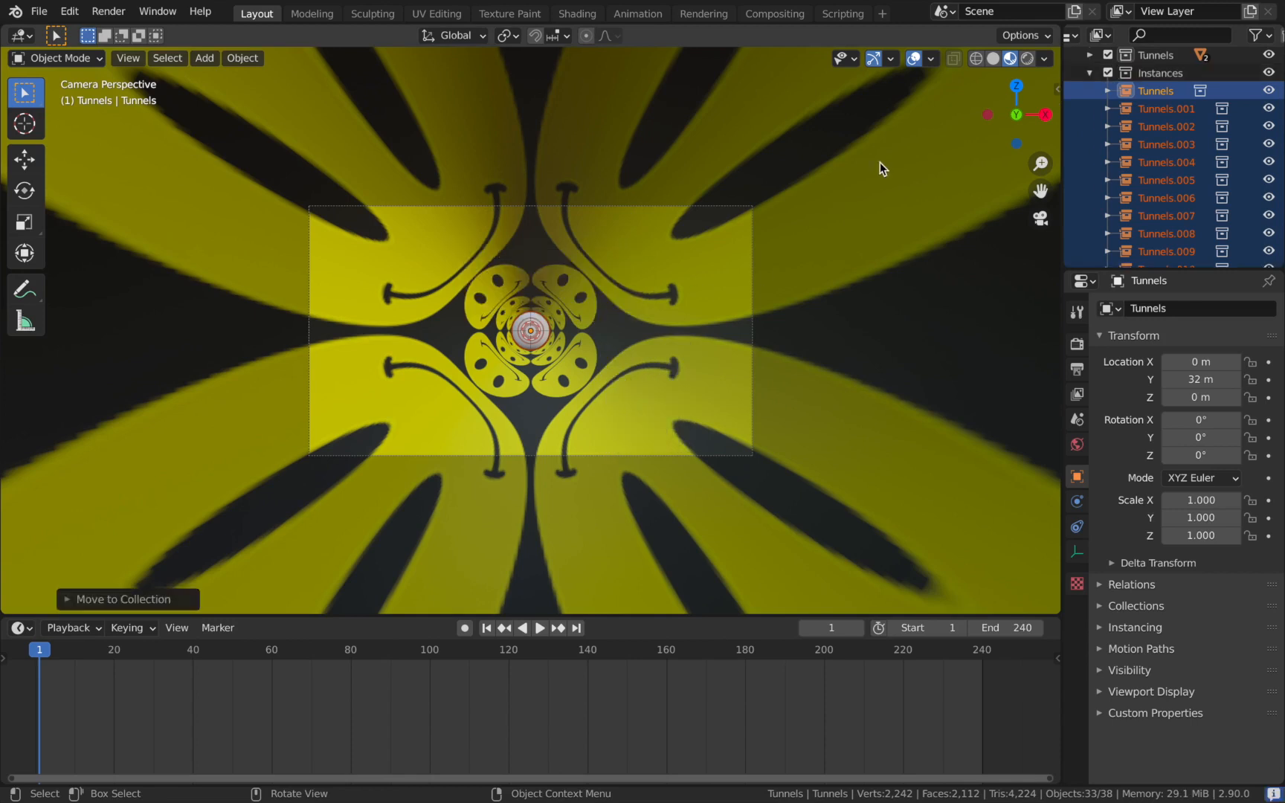
pyautogui.scroll(3, 1091, 165)
pyautogui.click(1091, 164)
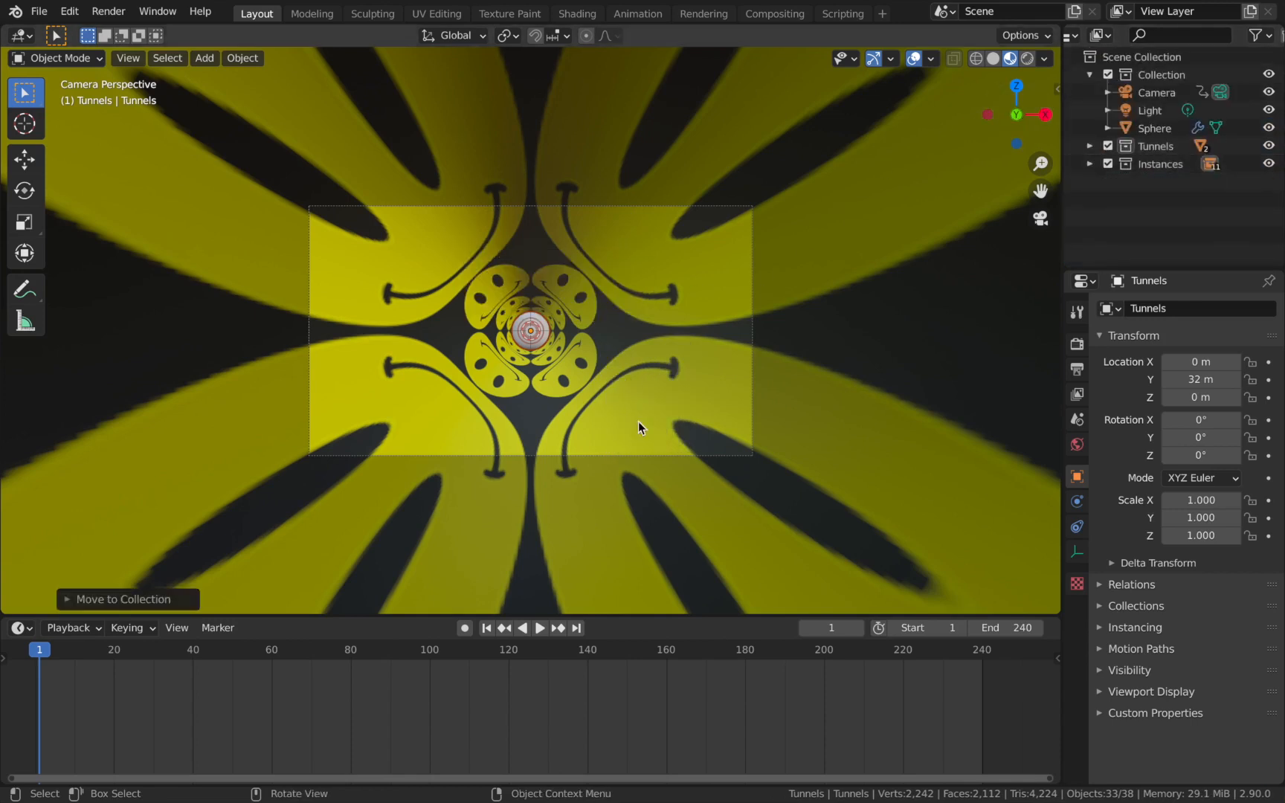
# Open a Shader Editor beside the 3D viewport and create a new material for the sphere.
pyautogui.click(1159, 133)
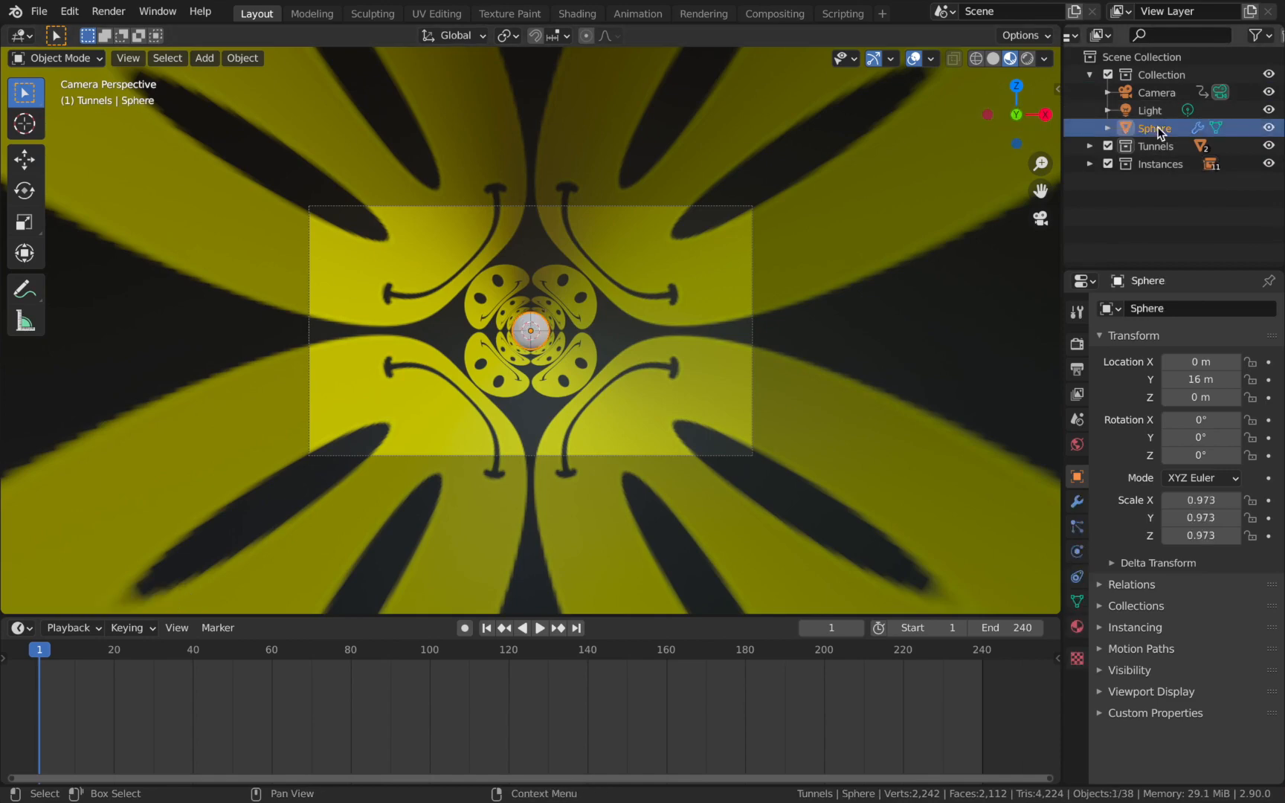
pyautogui.scroll(3, 476, 372)
pyautogui.moveTo(1060, 28); pyautogui.dragTo(551, 128)
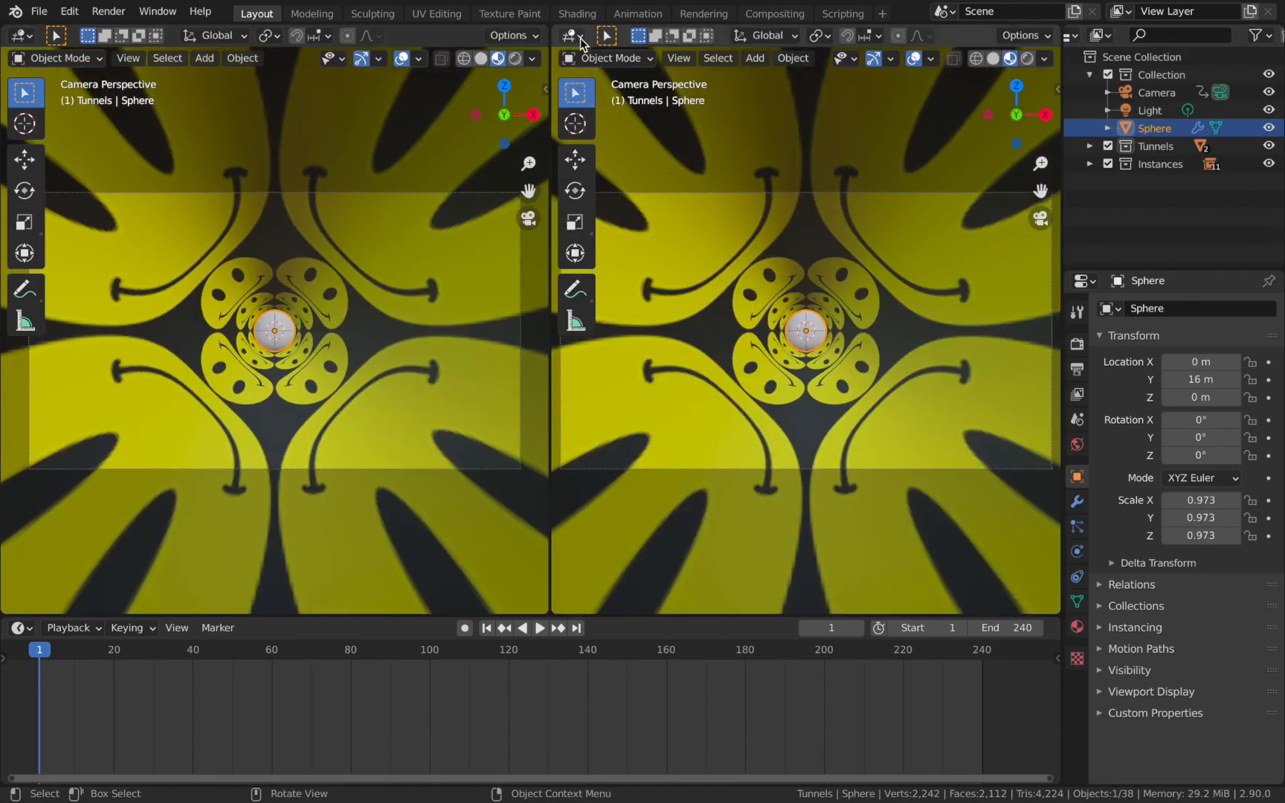
pyautogui.click(573, 38)
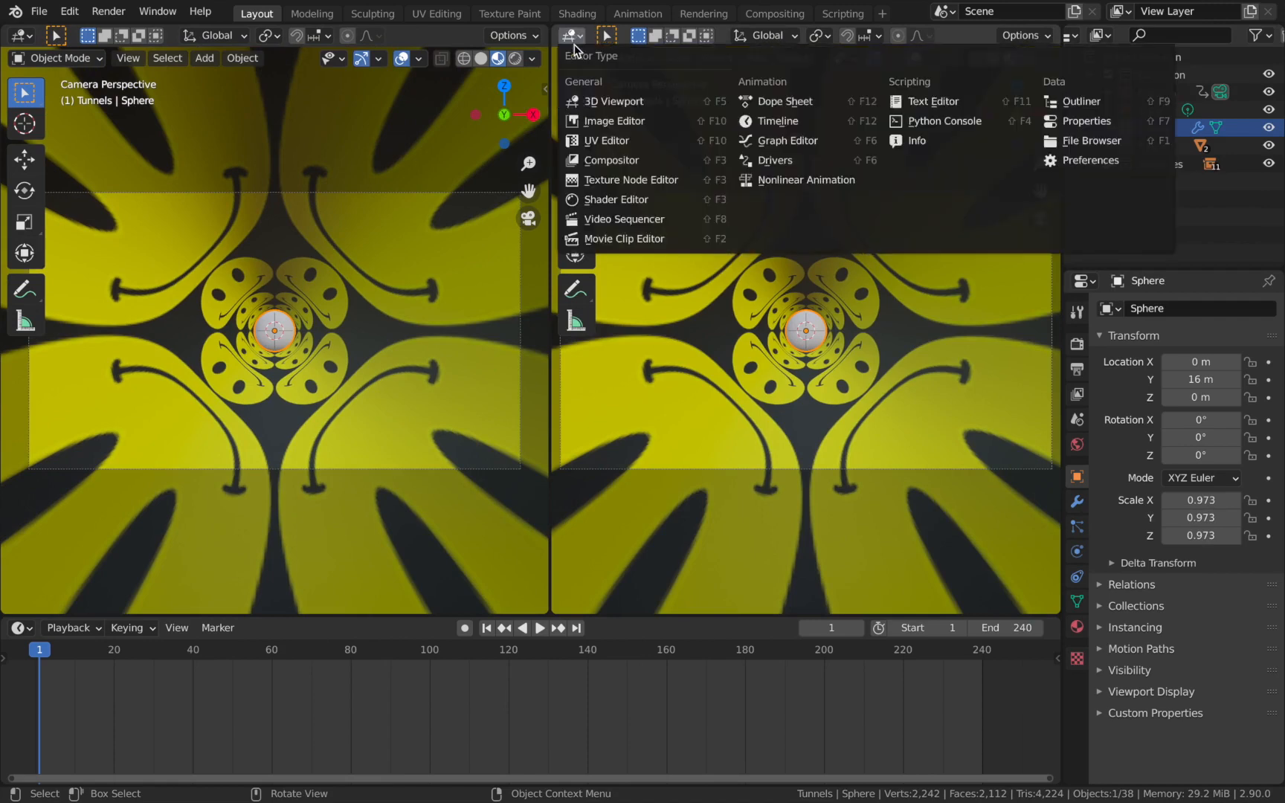
pyautogui.click(622, 201)
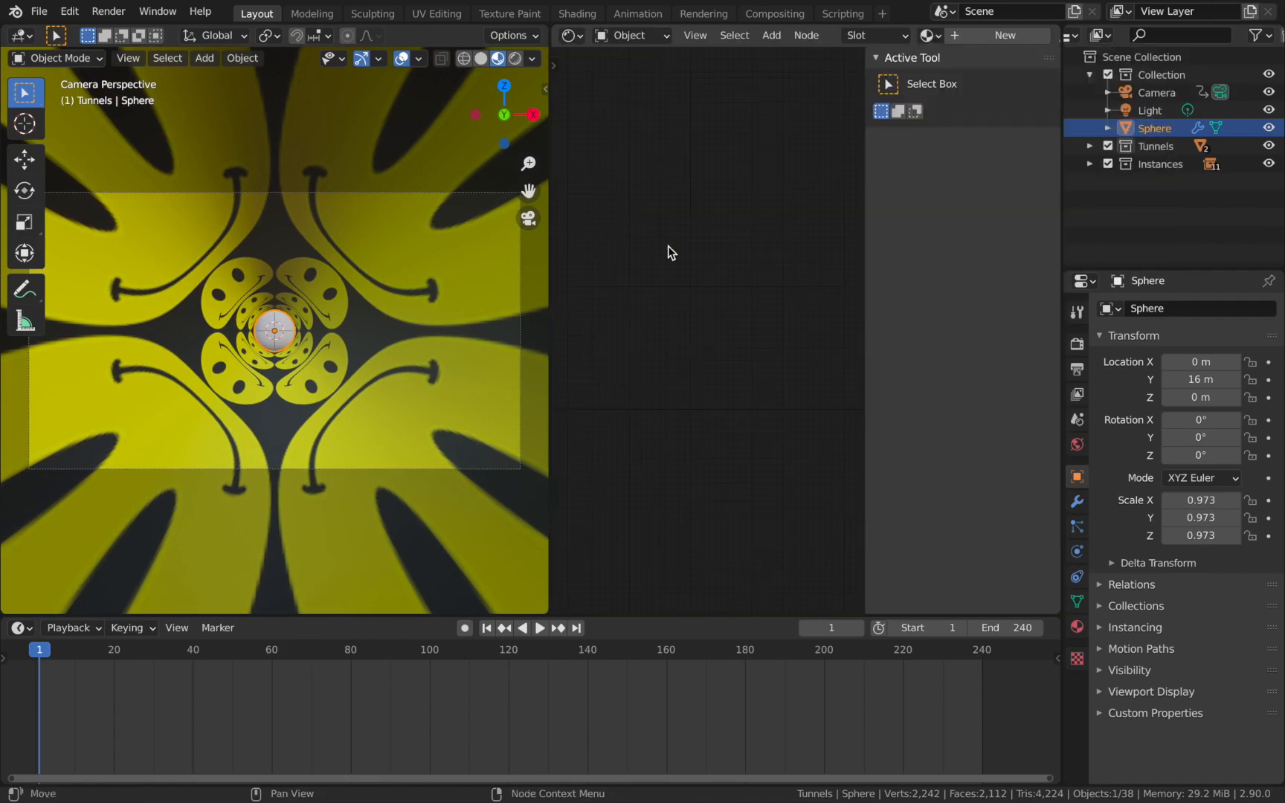
pyautogui.click(978, 41)
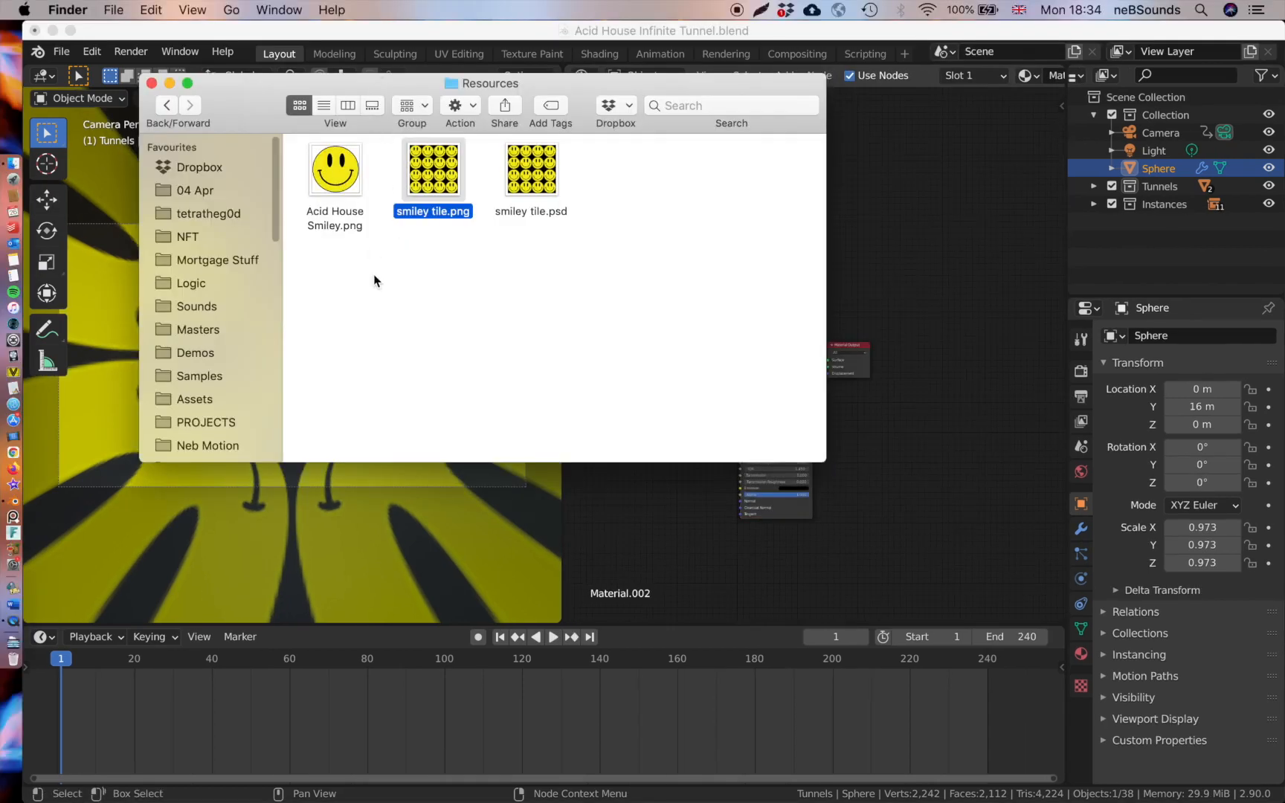
# Bring the Acid House smiley image into the sphere's material as an image texture and connect its Color output to Base Color.
pyautogui.moveTo(336, 186); pyautogui.dragTo(917, 224)
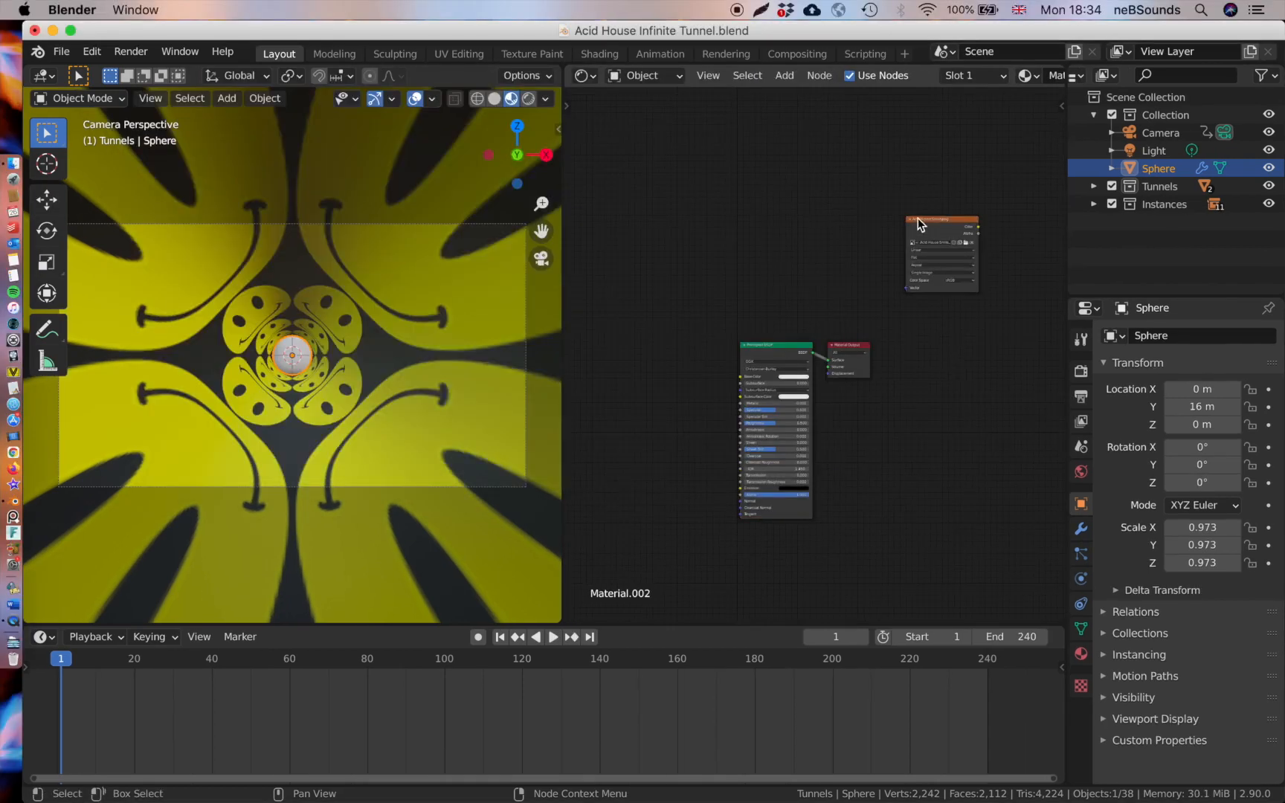
pyautogui.click(653, 375)
pyautogui.scroll(2, 653, 378)
pyautogui.moveTo(655, 380); pyautogui.dragTo(717, 386)
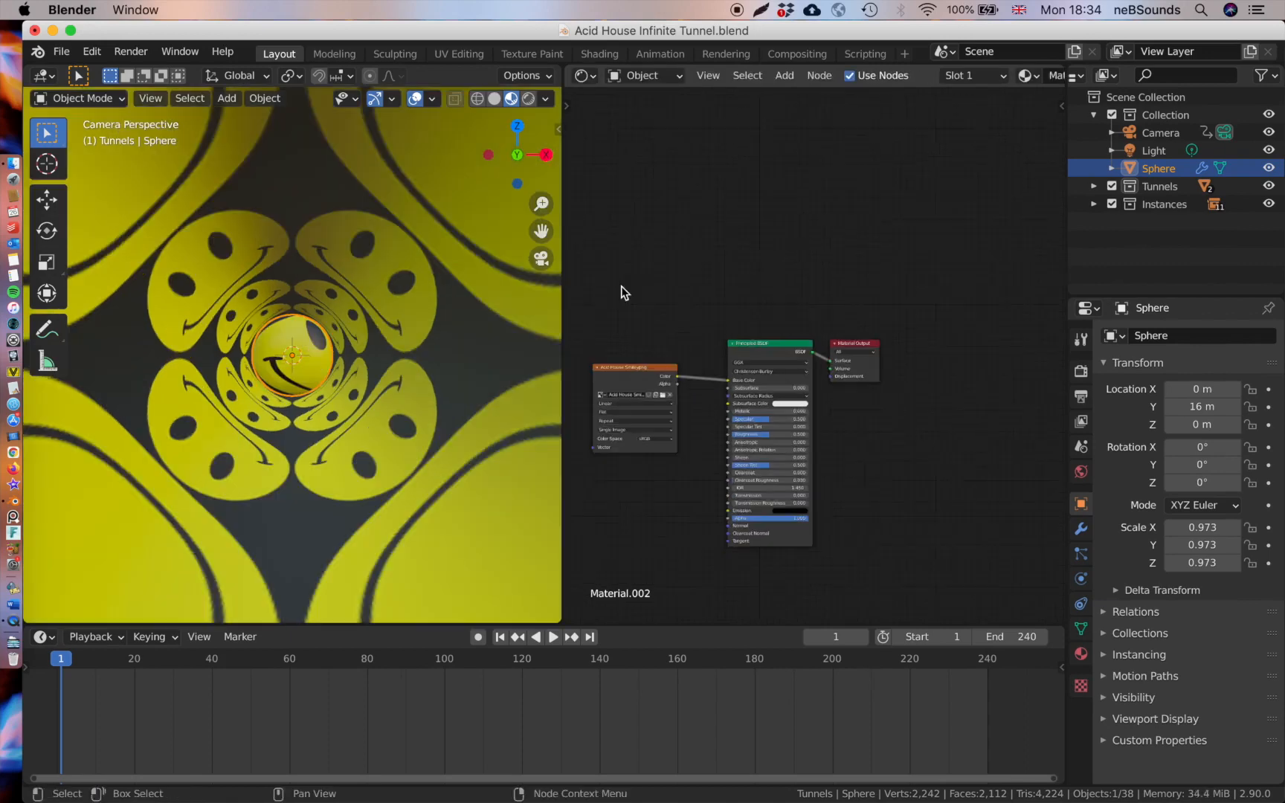
pyautogui.scroll(1, 623, 288)
pyautogui.moveTo(623, 288); pyautogui.dragTo(673, 280, button='middle')
pyautogui.scroll(-1, 673, 279)
pyautogui.scroll(4, 251, 362)
pyautogui.scroll(-4, 251, 365)
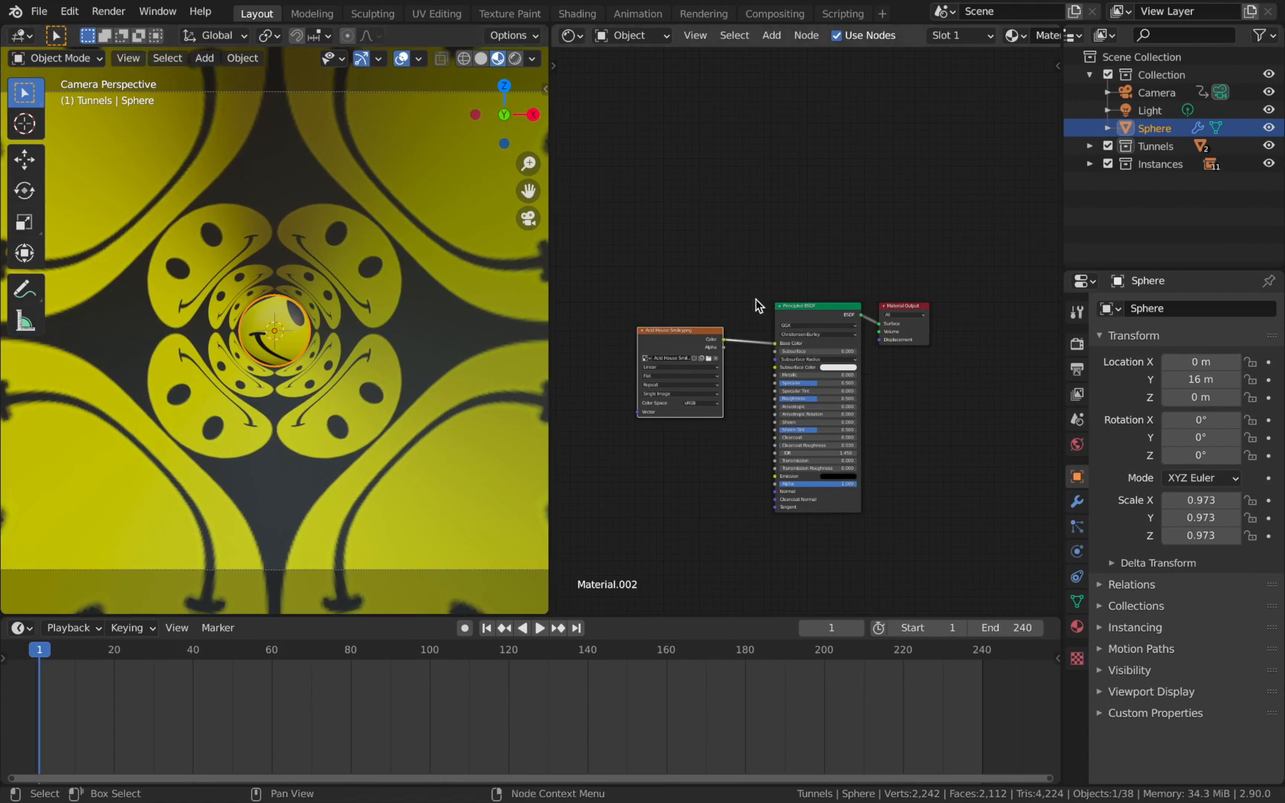
# Search the add-on preferences for "node" to check whether Node Wrangler is enabled, and close the preferences.
pyautogui.click(71, 11)
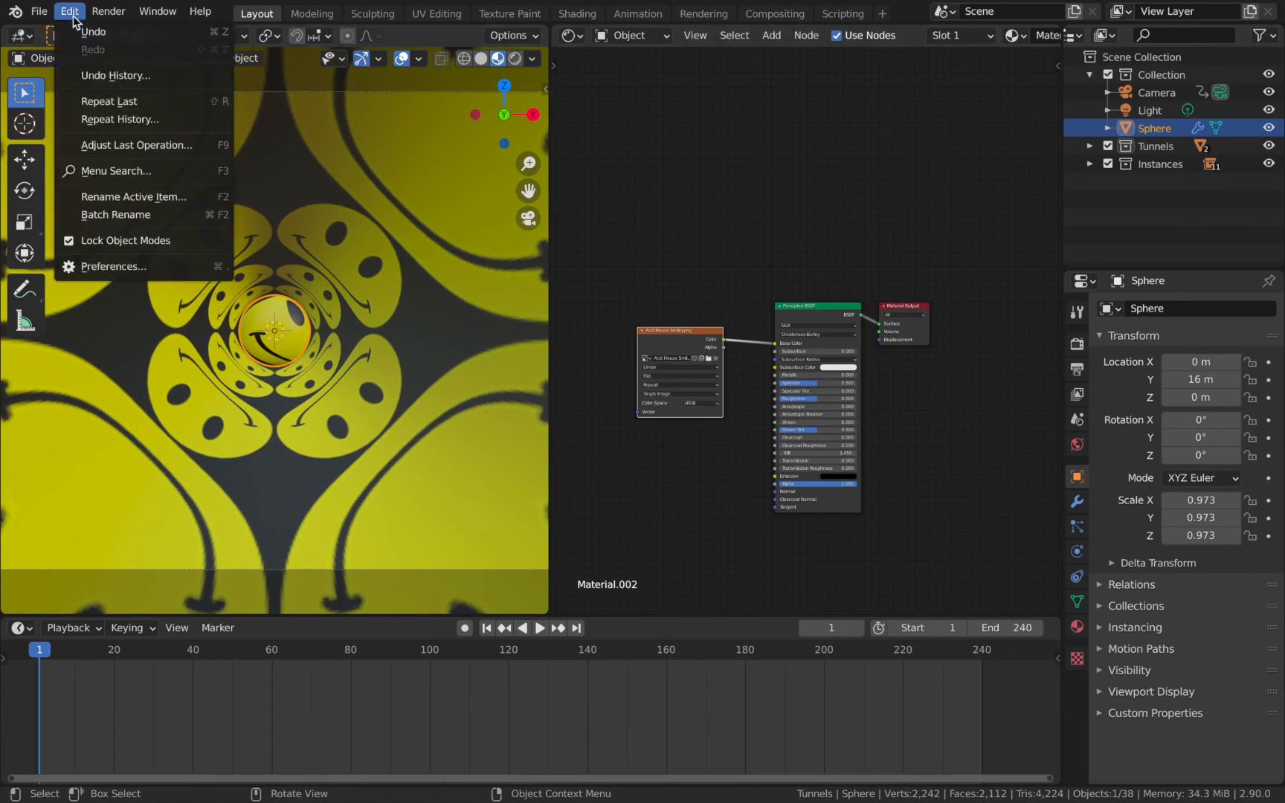
pyautogui.click(168, 267)
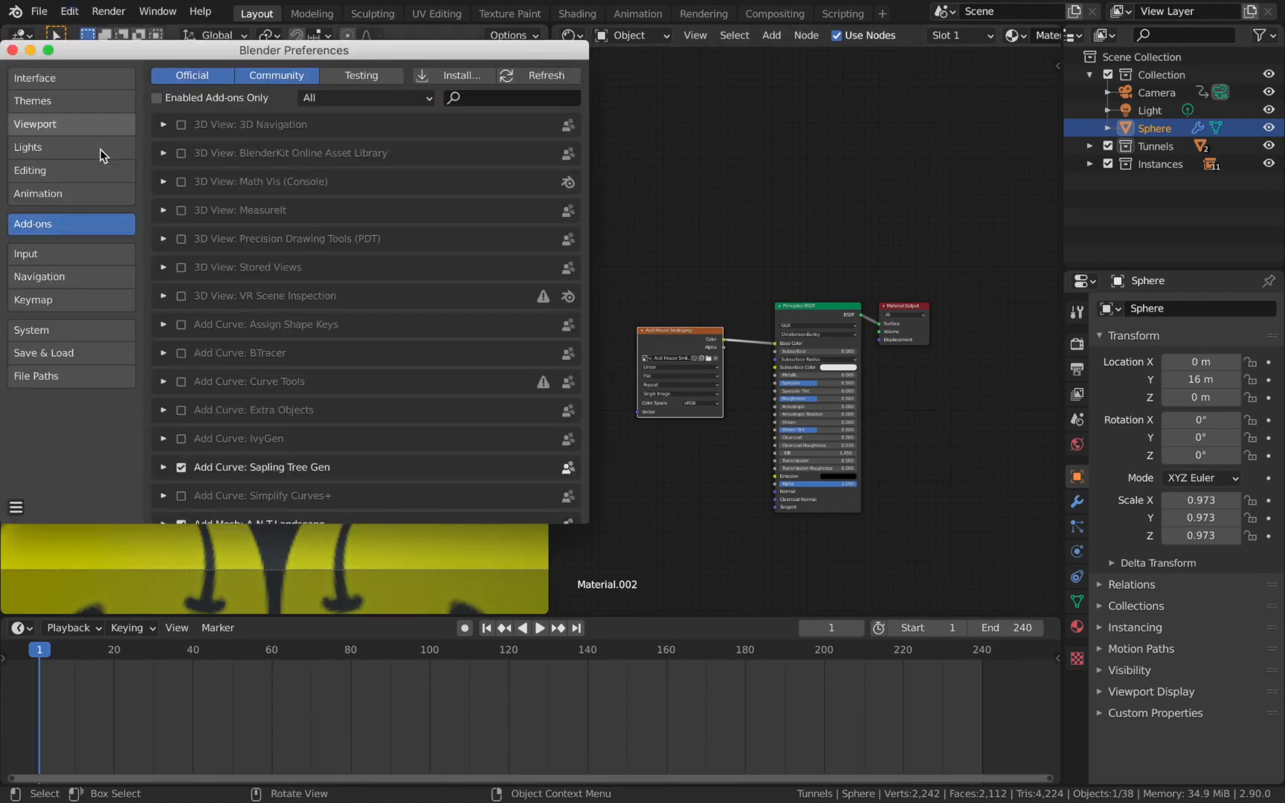
pyautogui.click(532, 95)
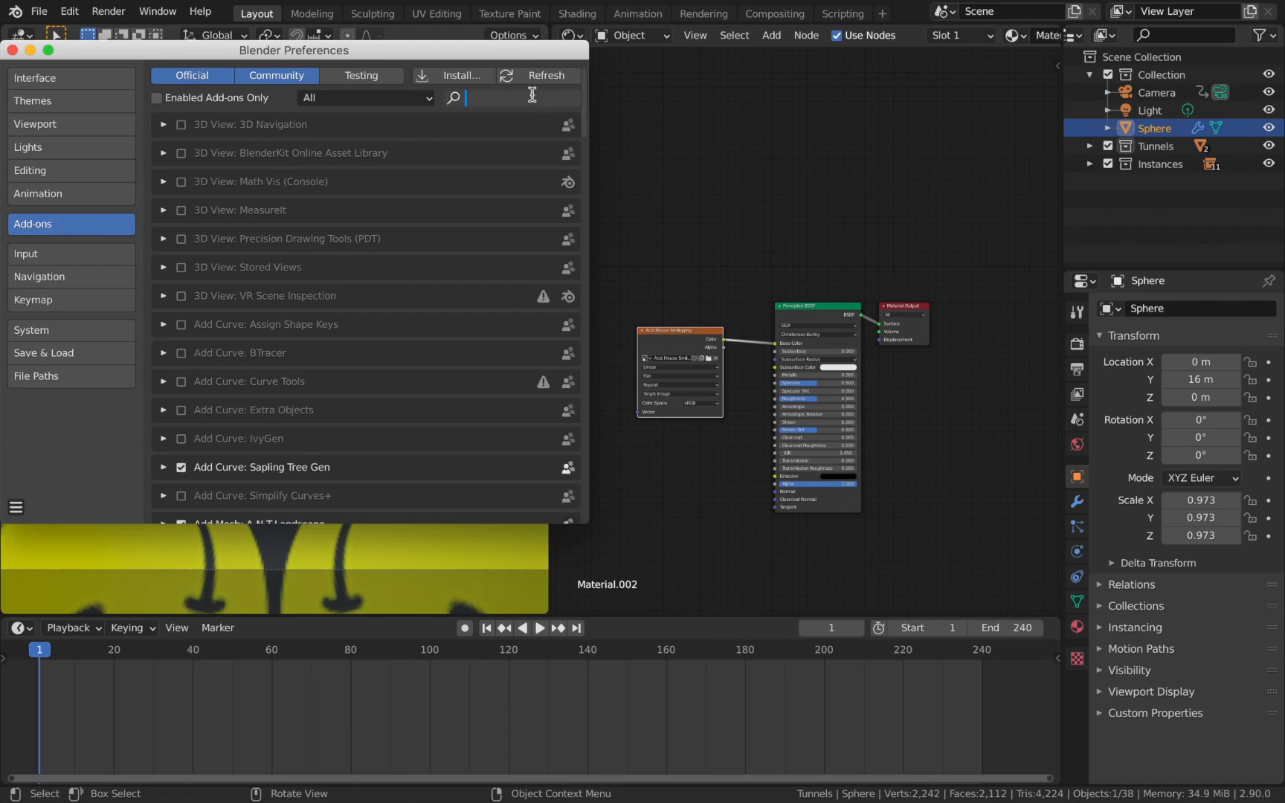
pyautogui.write('node')
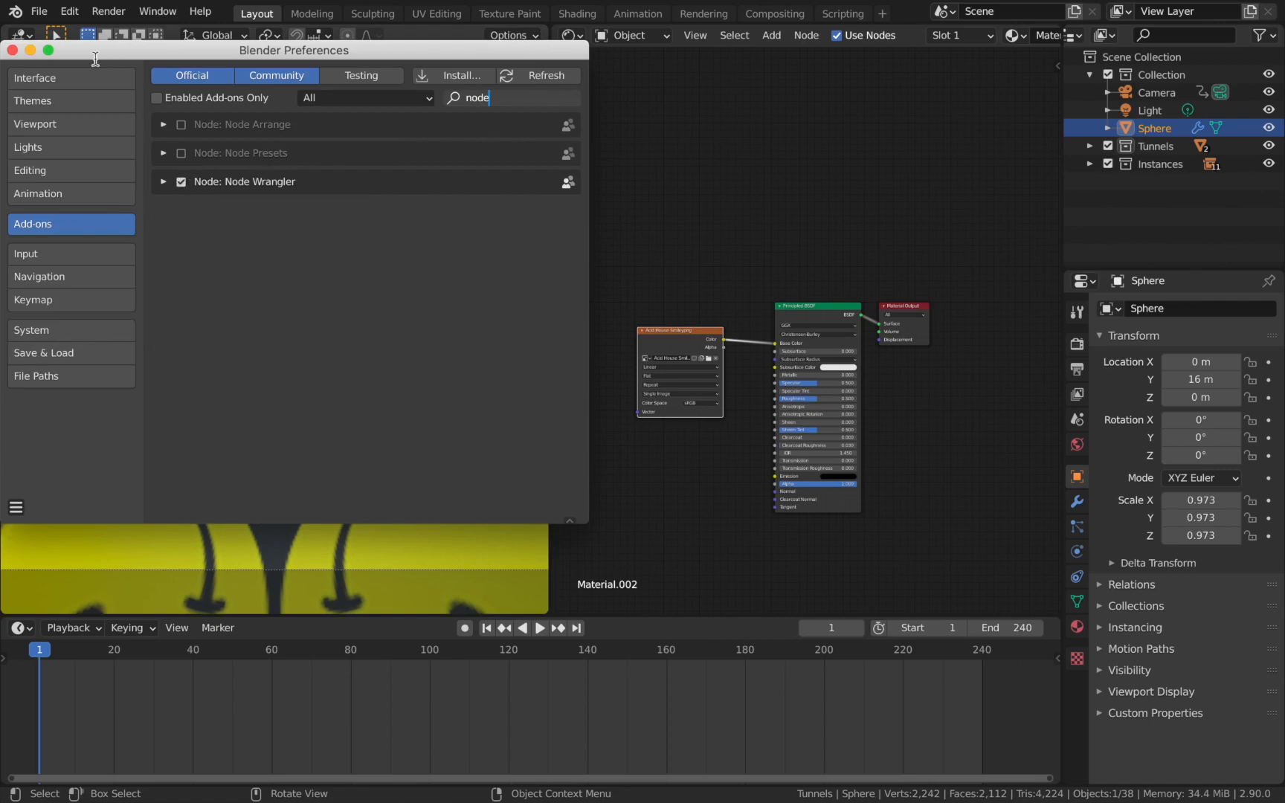
pyautogui.click(11, 51)
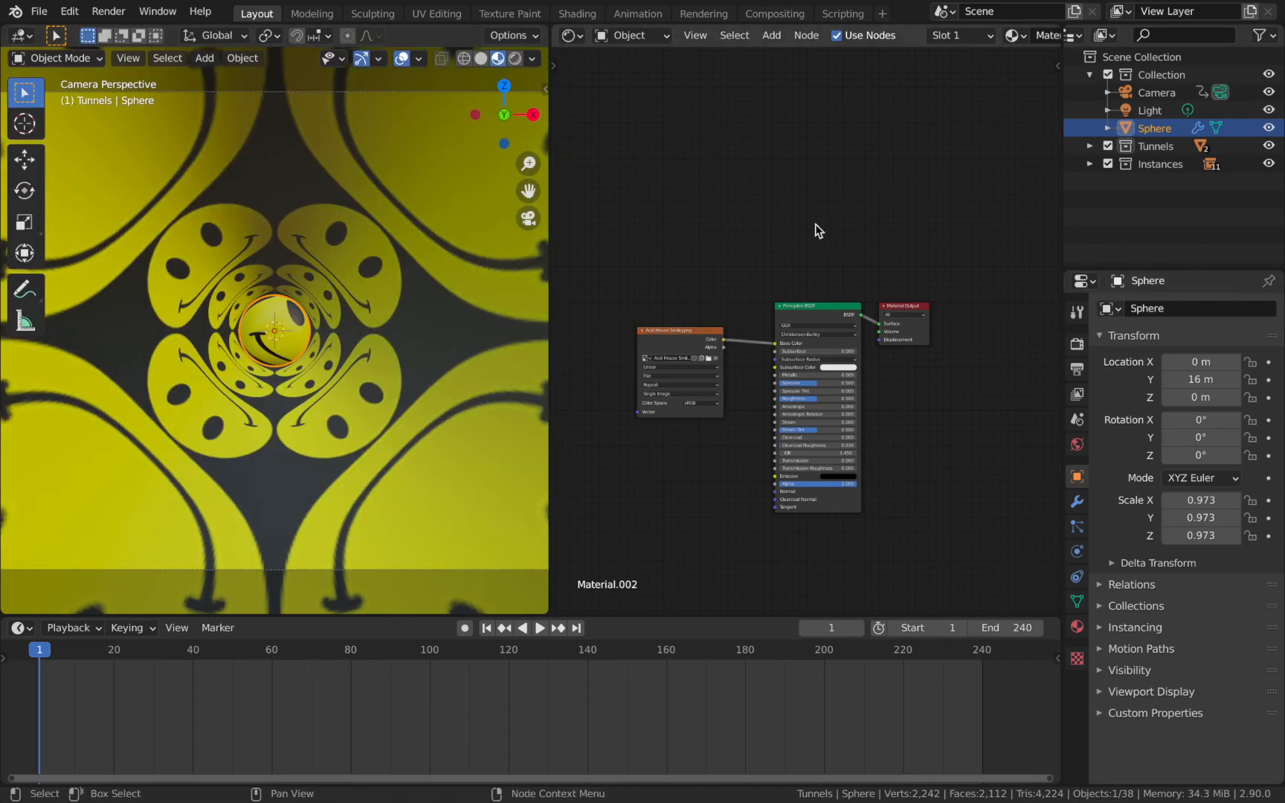
# Add Texture Coordinate and Mapping nodes to the sphere's image texture and feed the mapping from the Generated coordinates.
pyautogui.scroll(-1, 774, 272)
pyautogui.click(695, 332)
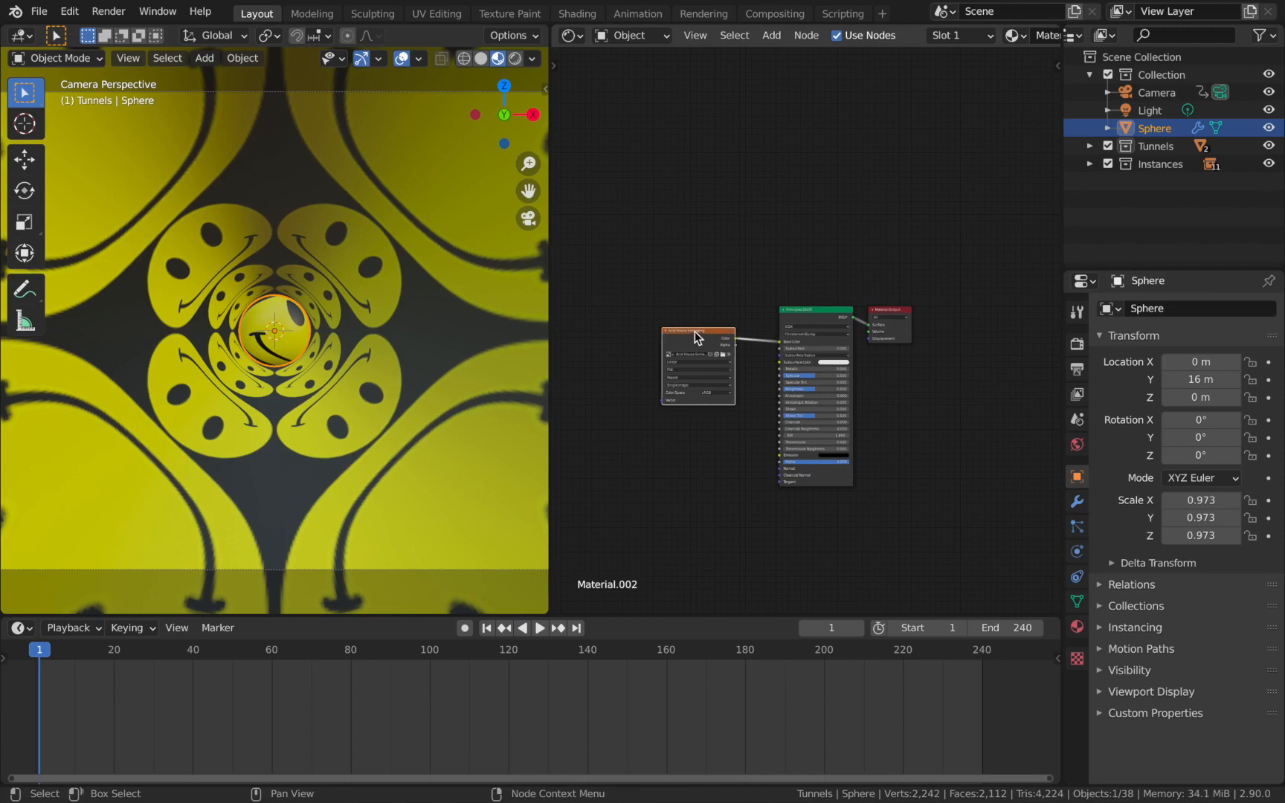
pyautogui.hotkey('ctrl', 't')
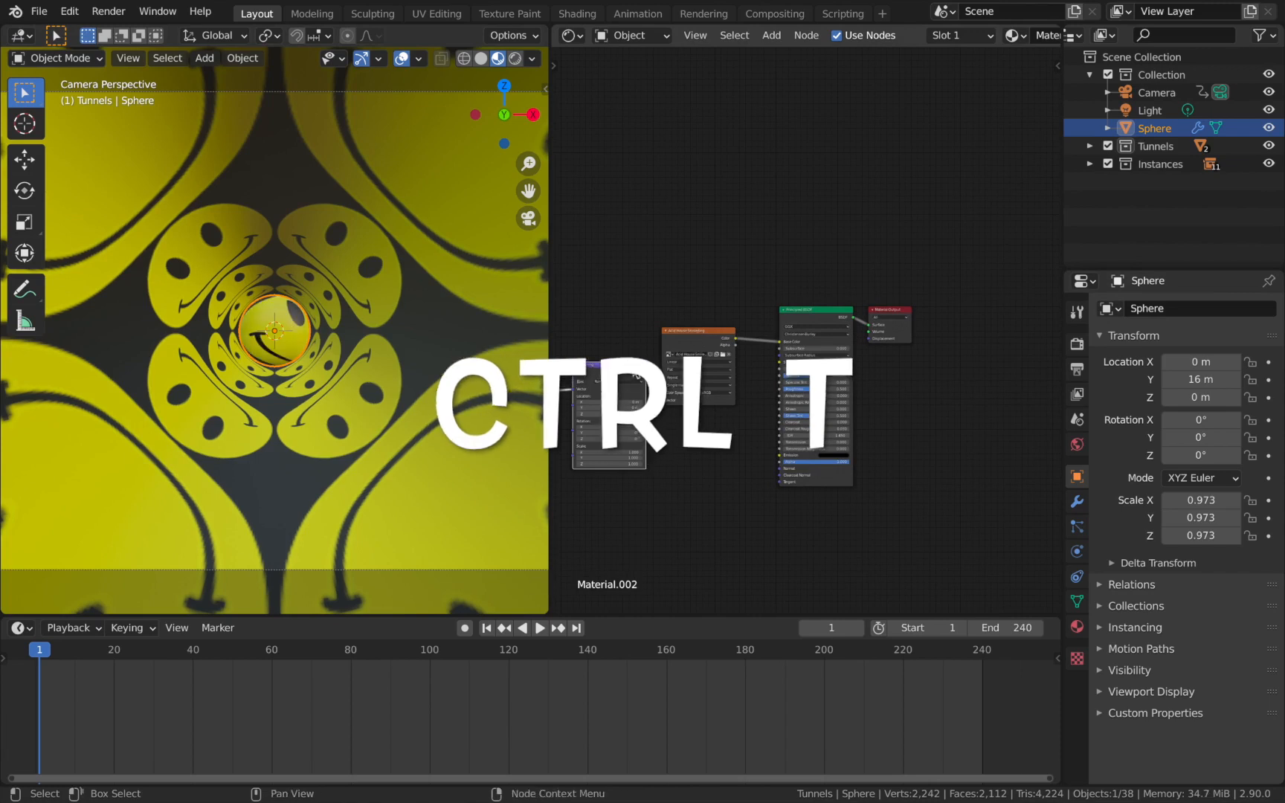
pyautogui.scroll(-1, 671, 453)
pyautogui.moveTo(672, 444); pyautogui.dragTo(743, 434, button='middle')
pyautogui.scroll(3, 674, 440)
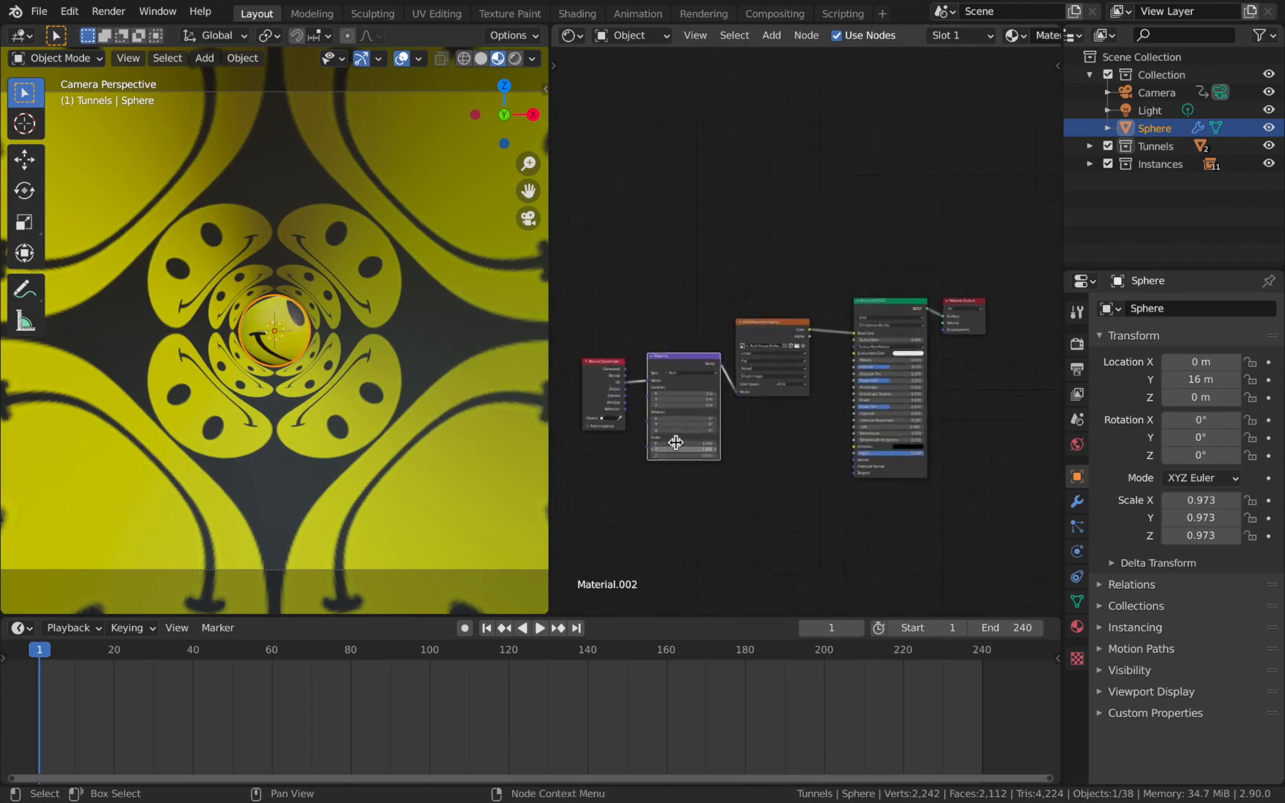
pyautogui.click(607, 382)
pyautogui.moveTo(621, 389)
pyautogui.mouseDown()
pyautogui.moveTo(595, 376)
pyautogui.moveTo(623, 389)
pyautogui.mouseUp()
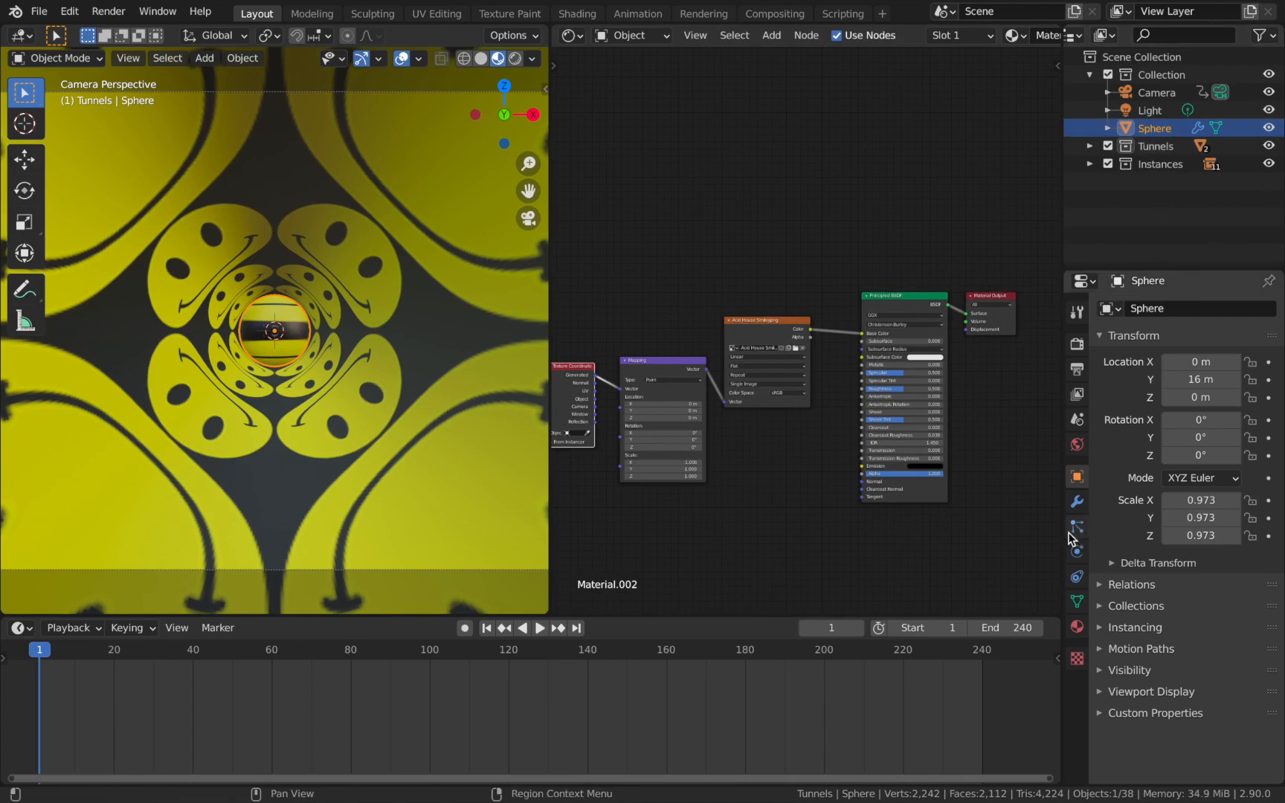
# Set the sphere's X rotation to 90° so the smiley face points at the camera.
pyautogui.moveTo(1189, 421); pyautogui.dragTo(1205, 421)
pyautogui.click(1194, 419)
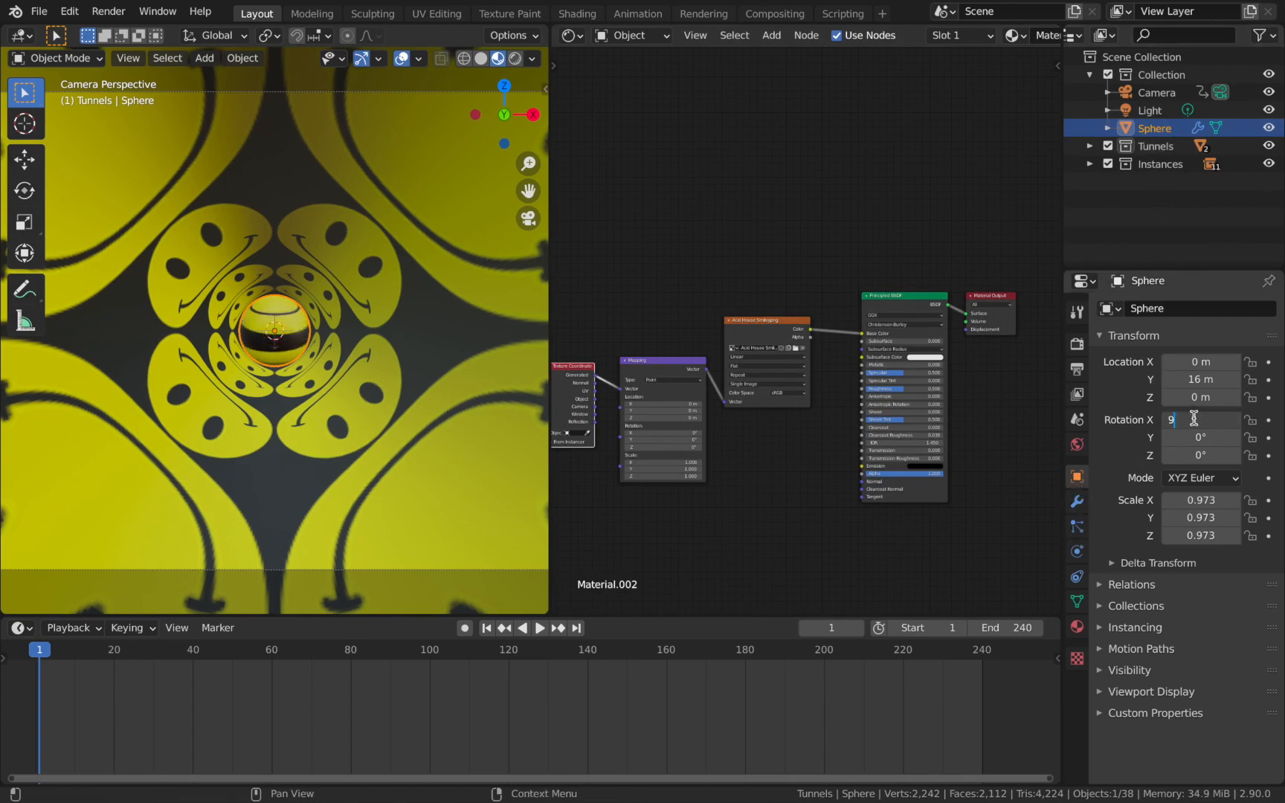
pyautogui.press('Return')
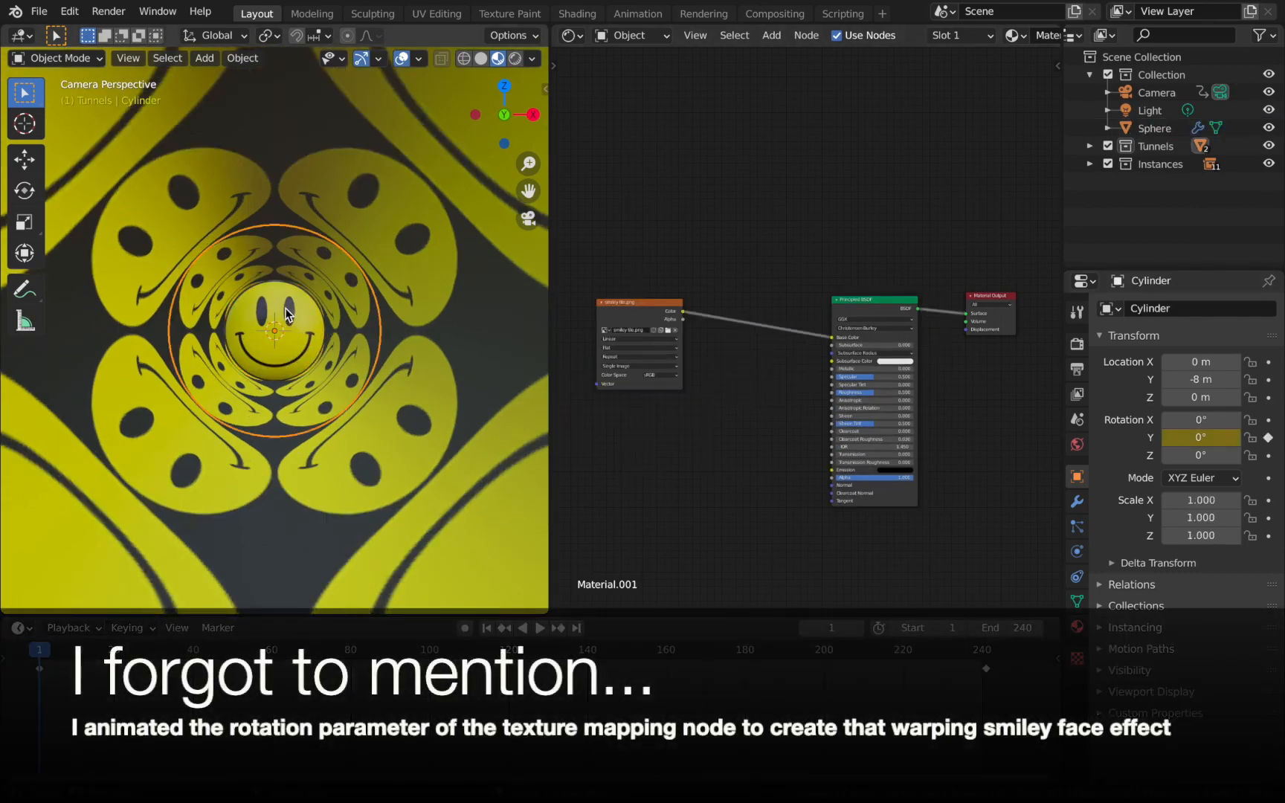
pyautogui.click(286, 310)
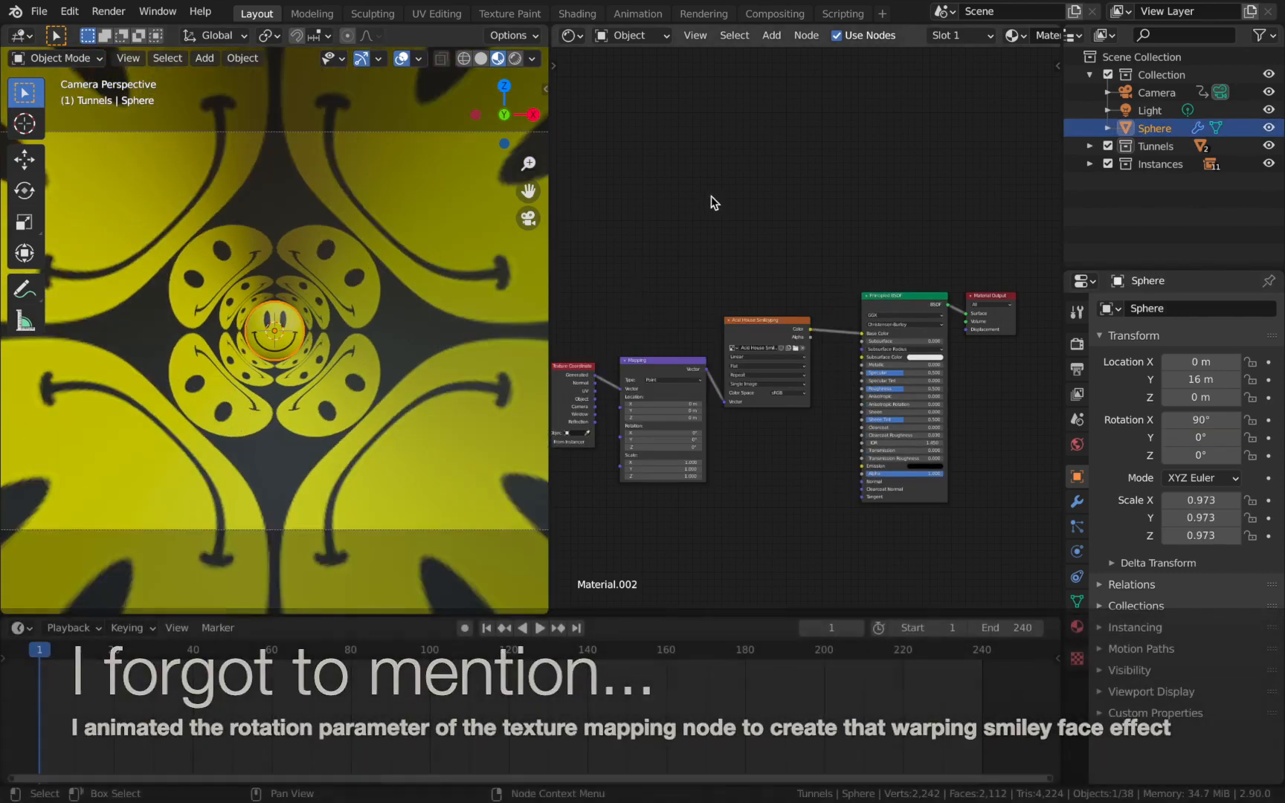
# Add Texture Coordinate and Mapping nodes to the smiley tile image texture in the material of Cylinder from the Tunnels collection.
pyautogui.click(1090, 164)
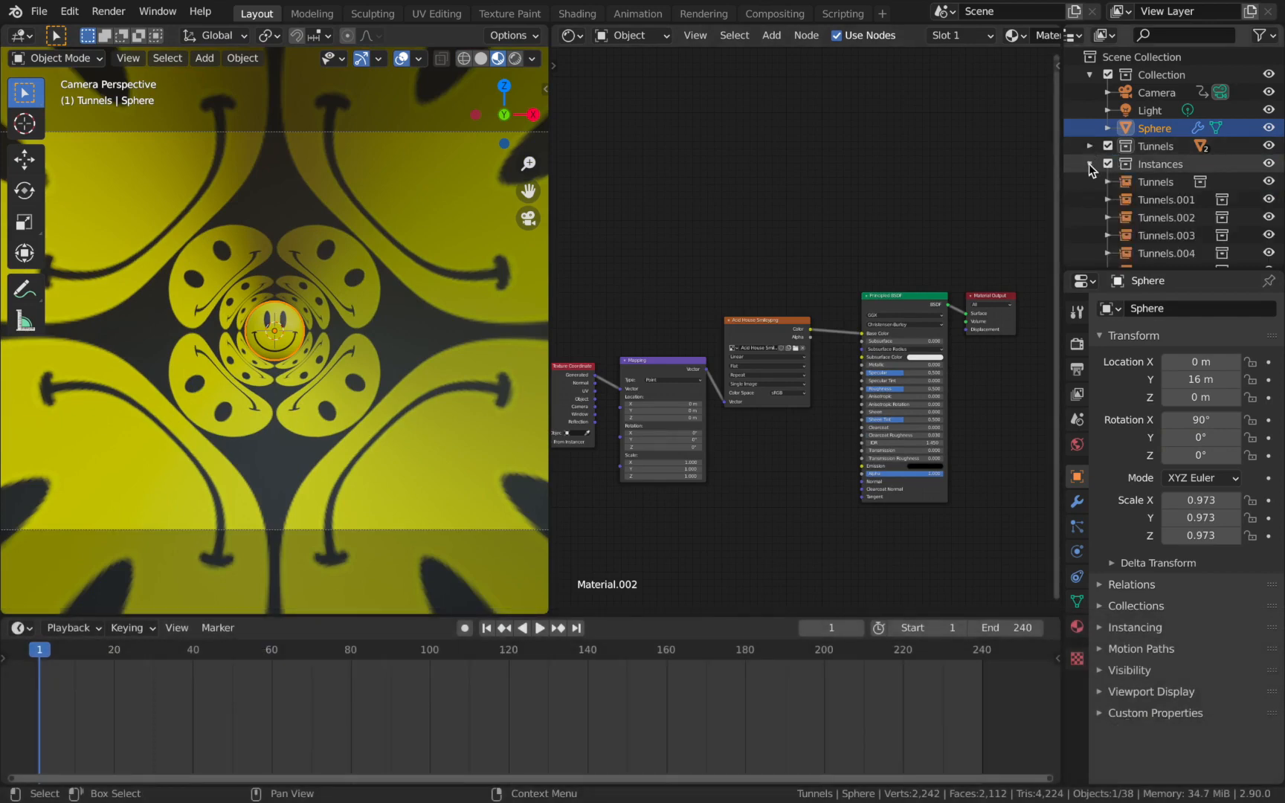
pyautogui.click(1090, 163)
pyautogui.click(1090, 146)
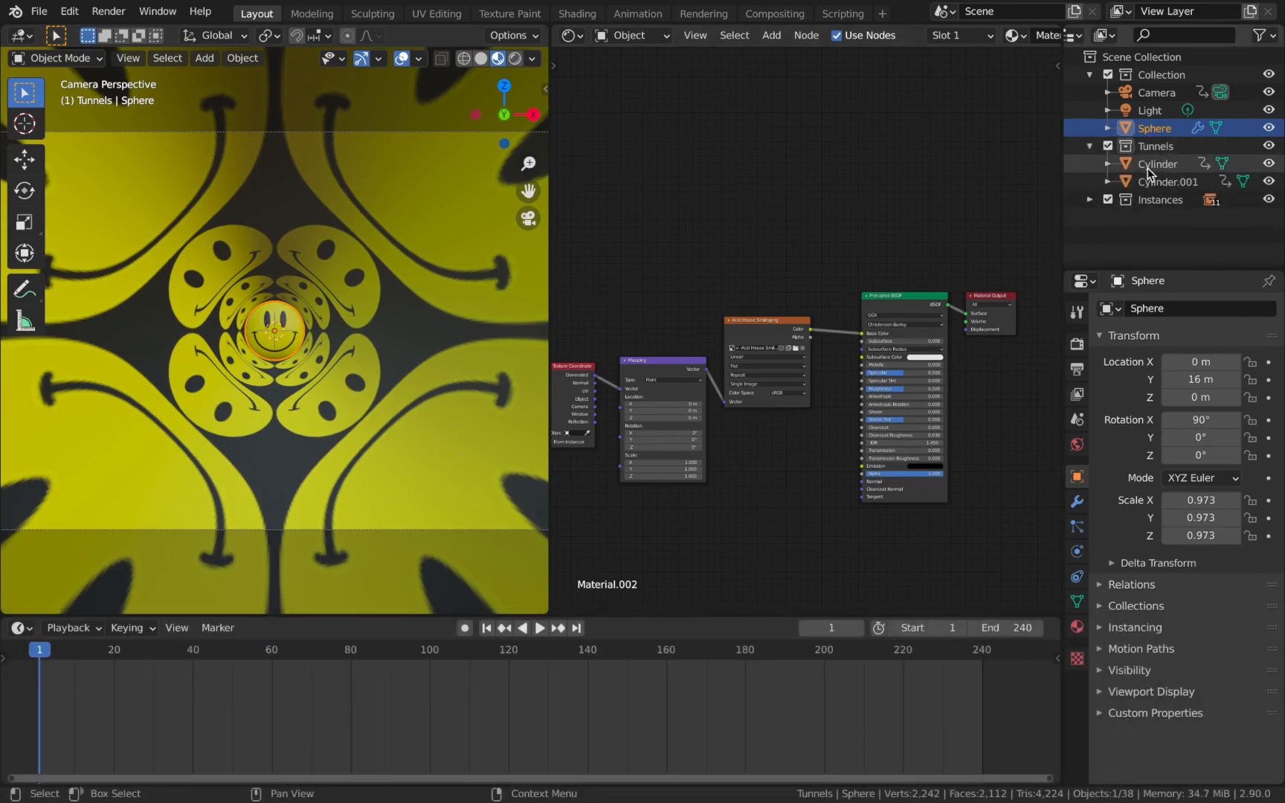
pyautogui.click(1149, 171)
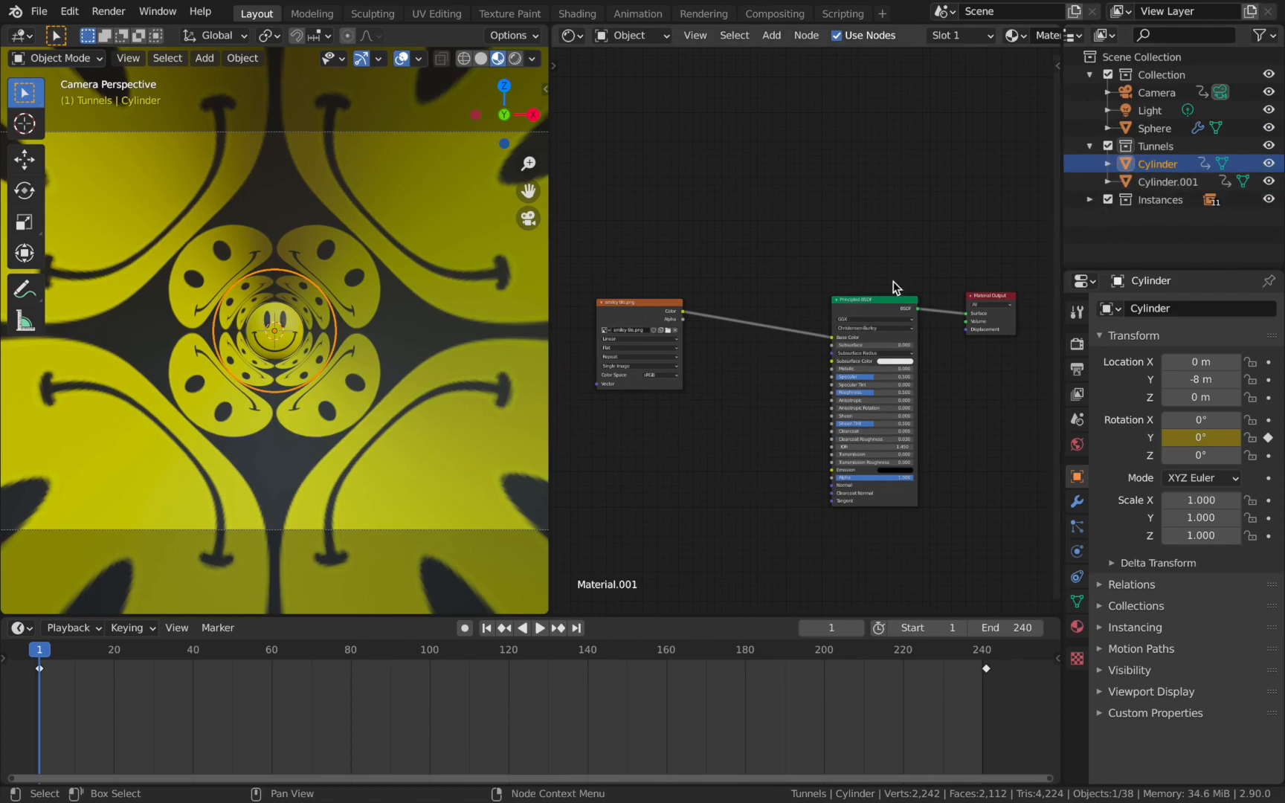
pyautogui.click(634, 302)
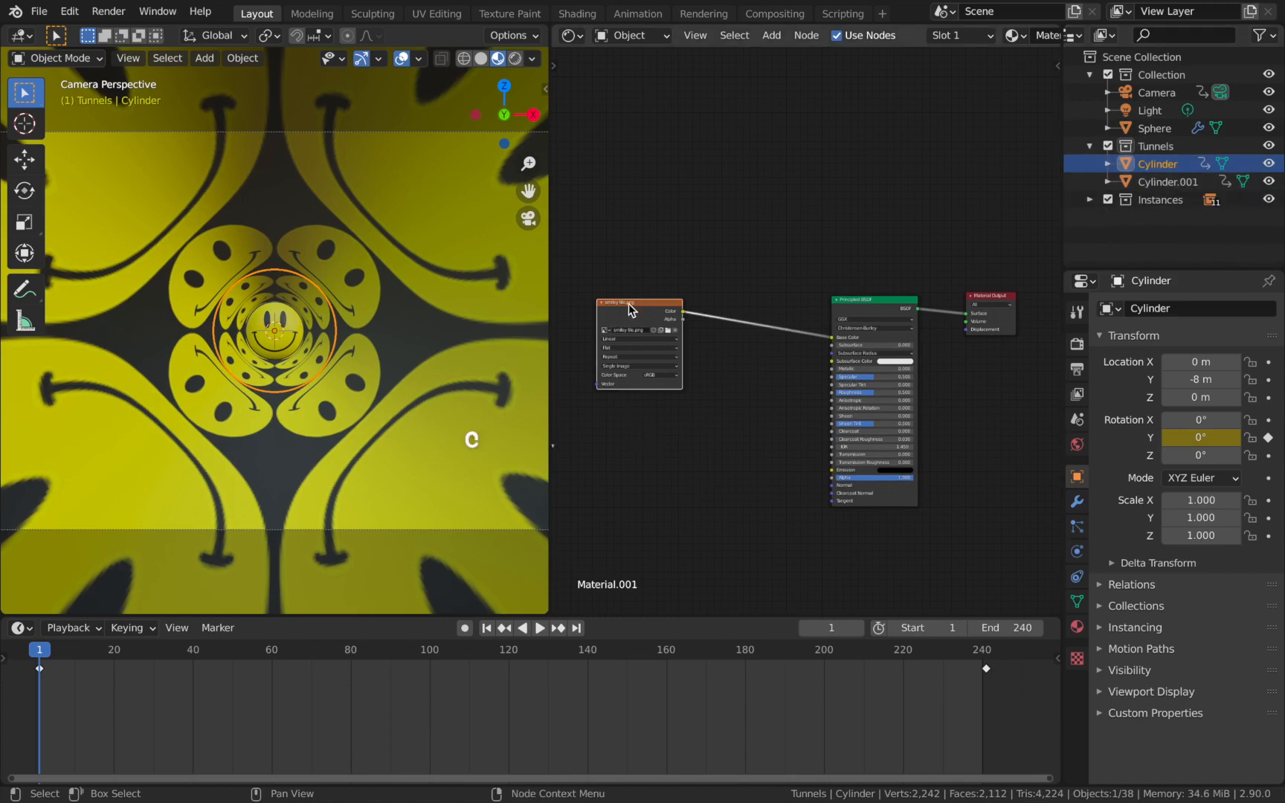
pyautogui.hotkey('ctrl', 't')
pyautogui.hotkey('ctrl', 't')
pyautogui.scroll(-1, 695, 448)
pyautogui.moveTo(697, 448); pyautogui.dragTo(808, 432, button='middle')
pyautogui.scroll(1, 811, 439)
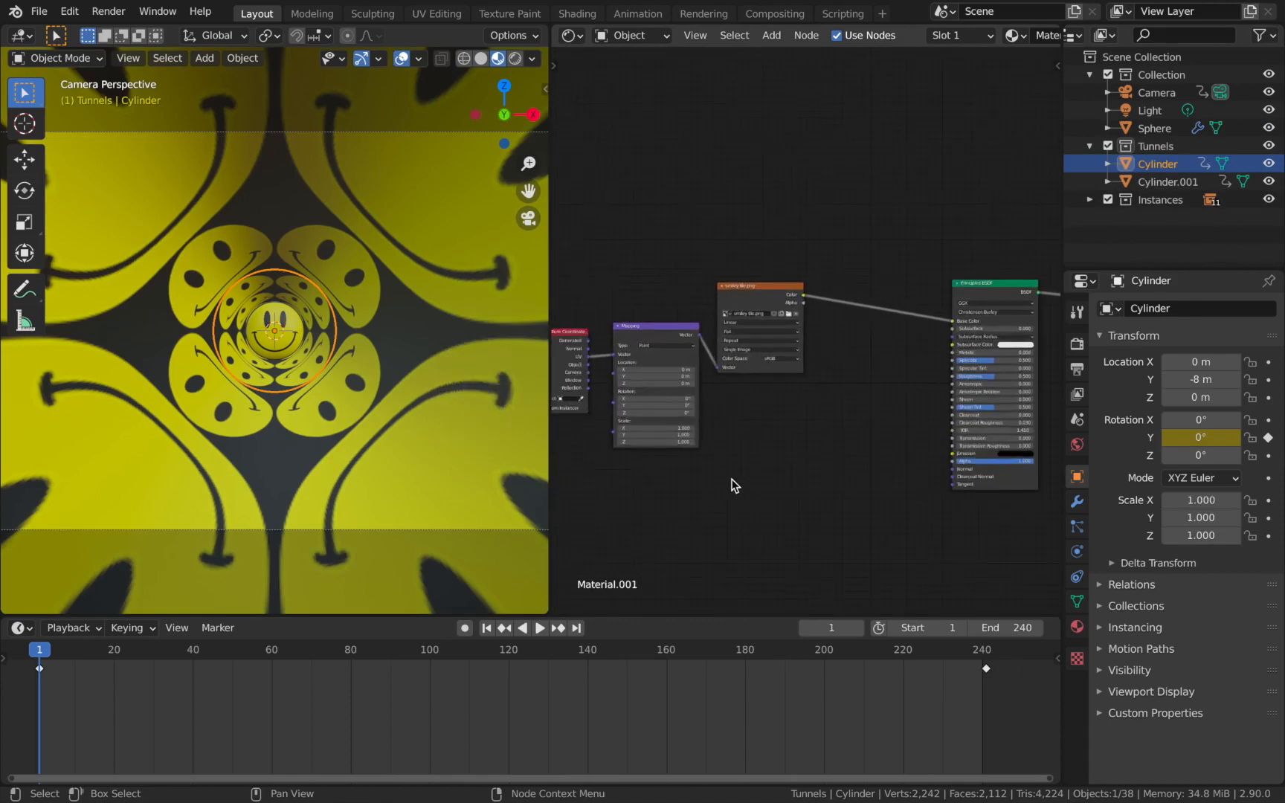
# Set the X and Y scale of the tunnel material's Mapping node to 2.
pyautogui.moveTo(734, 485); pyautogui.dragTo(824, 446, button='middle')
pyautogui.click(782, 396)
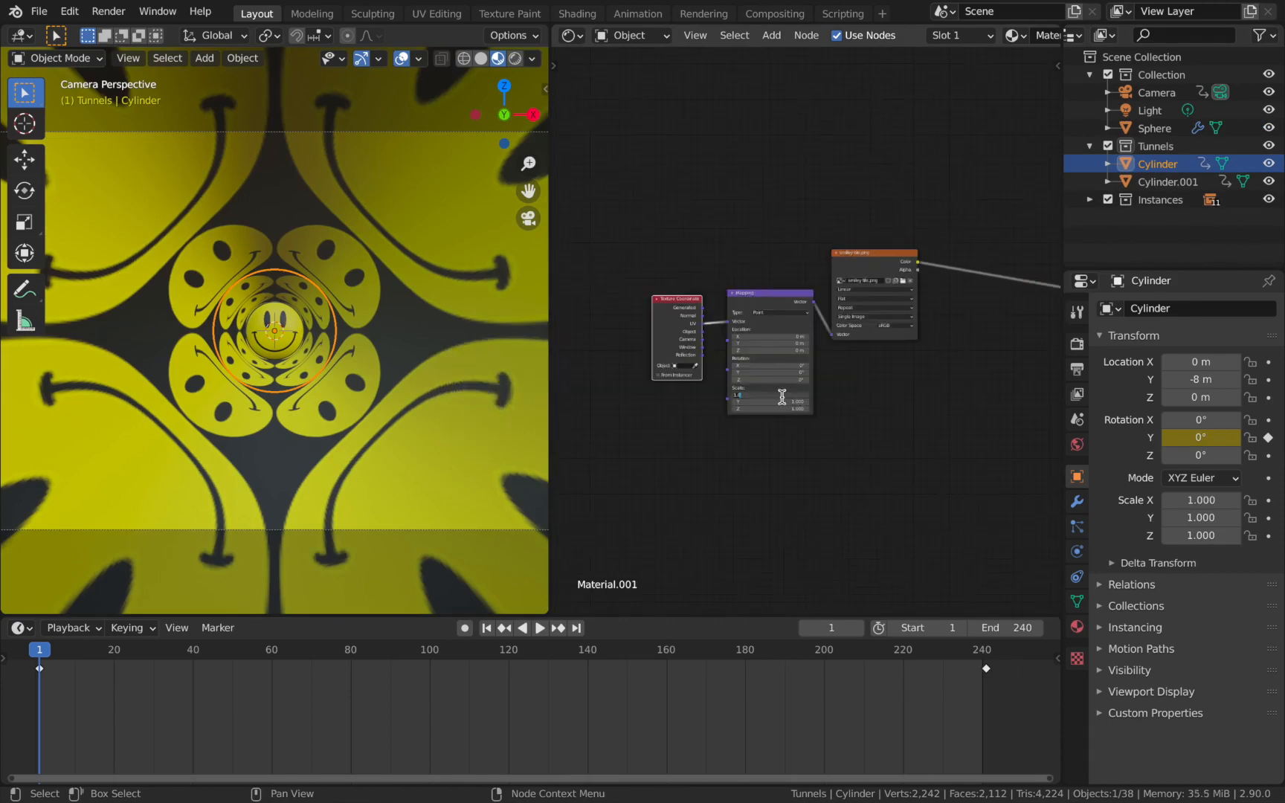
pyautogui.press('Return')
pyautogui.click(782, 402)
pyautogui.write('2')
pyautogui.press('Return')
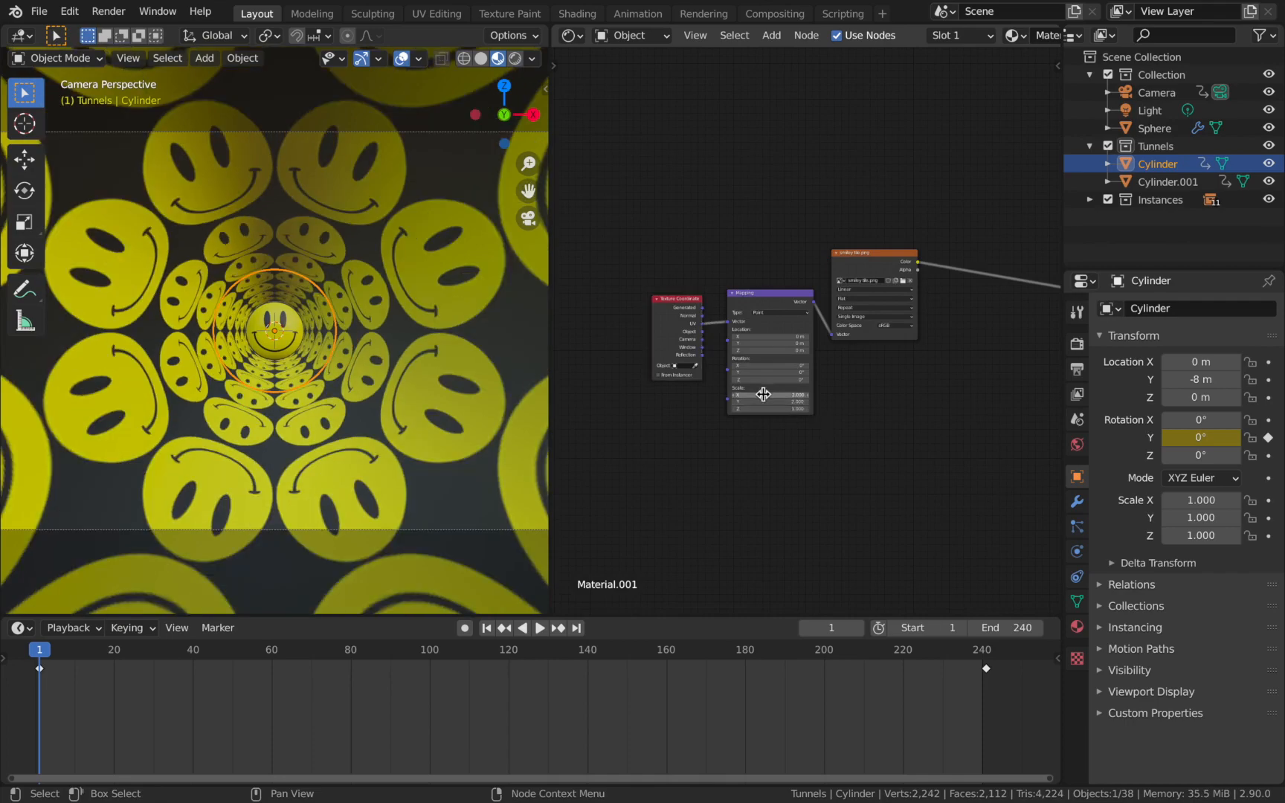
# Try a denser smiley tiling with larger mapping scale values, and set the Mapping node's scale back to 2 on X, Y and Z.
pyautogui.moveTo(782, 396); pyautogui.dragTo(837, 402)
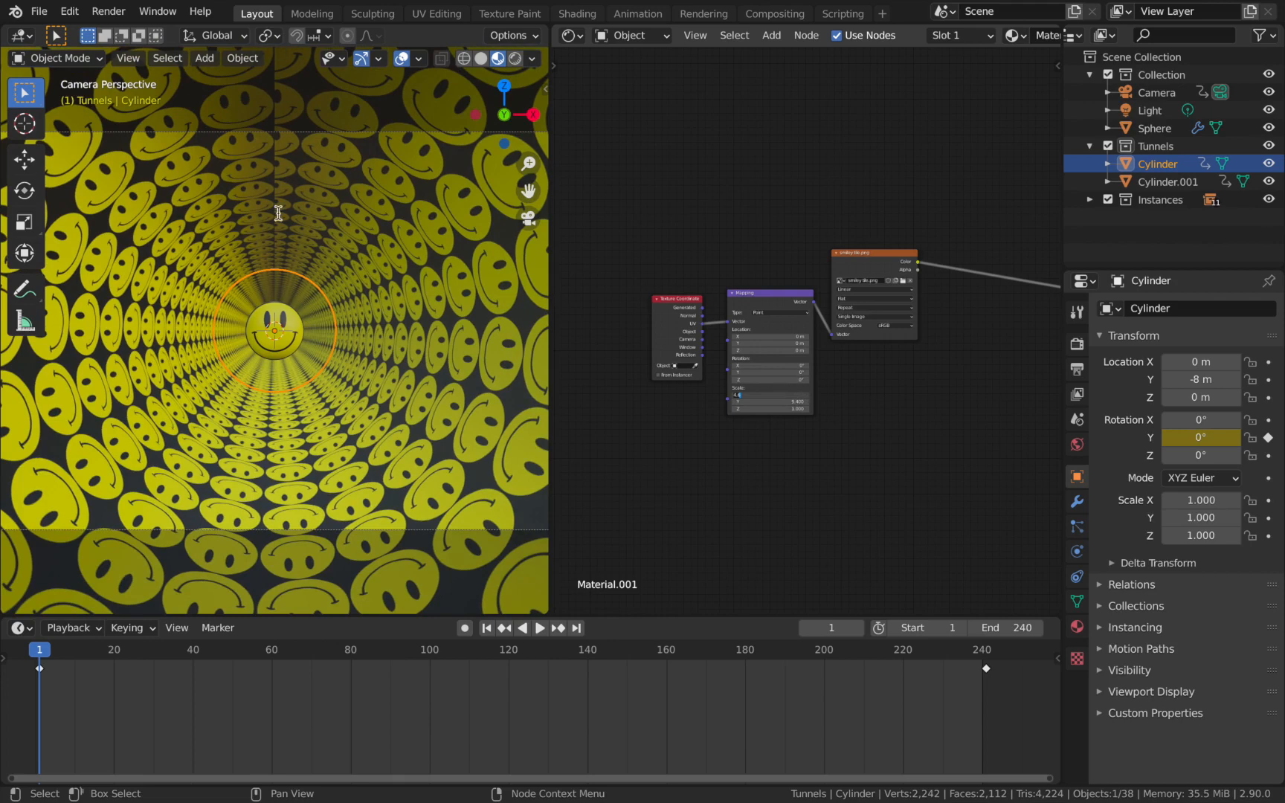
pyautogui.click(793, 396)
pyautogui.write('2')
pyautogui.press('Return')
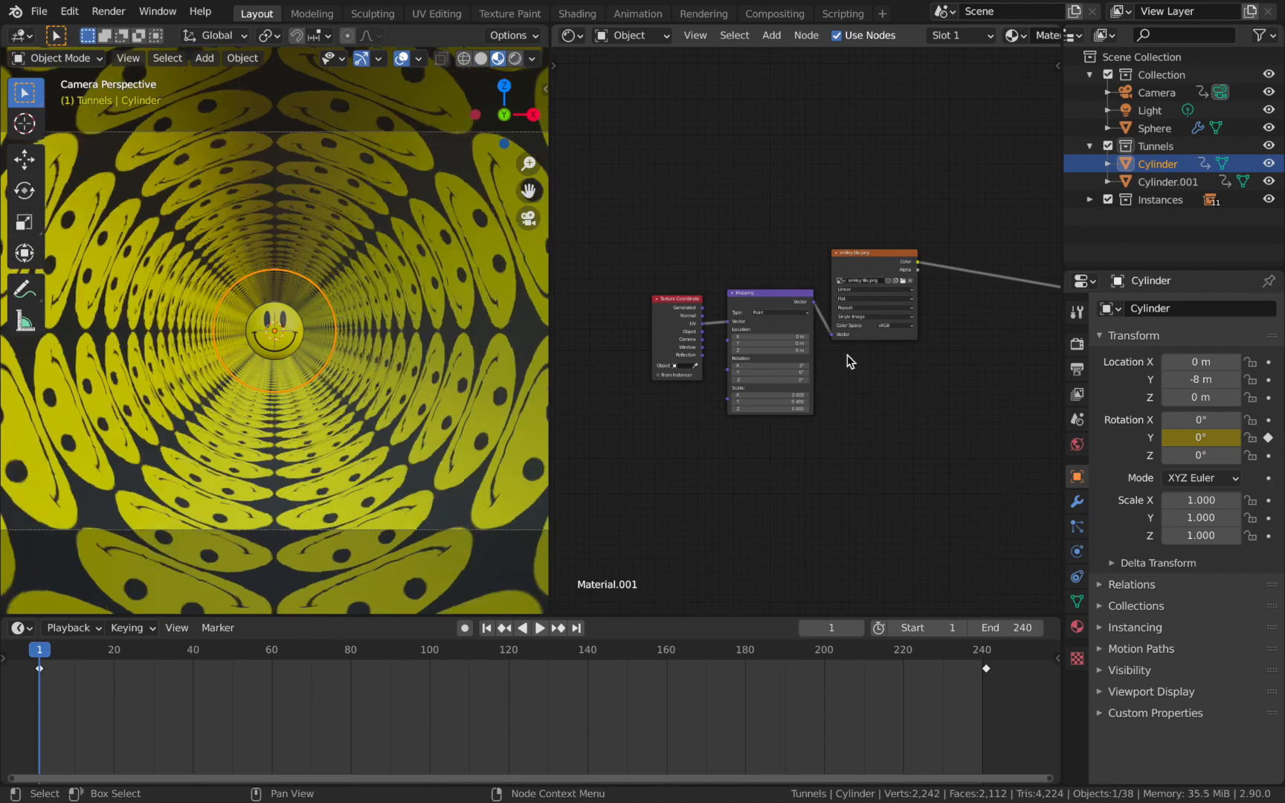
pyautogui.click(787, 402)
pyautogui.write('2')
pyautogui.press('Return')
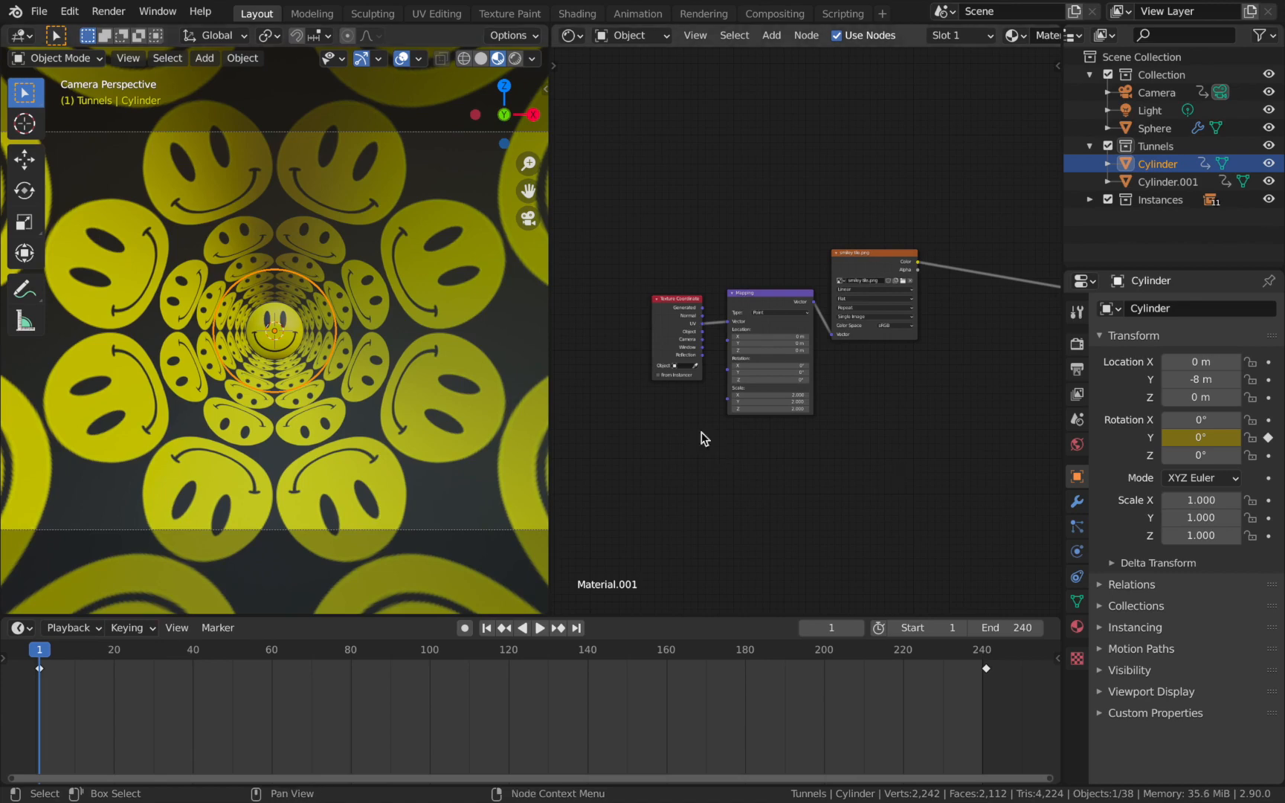
# Play the tunnel animation to review it, select the sphere, and return to the first frame.
pyautogui.press('space')
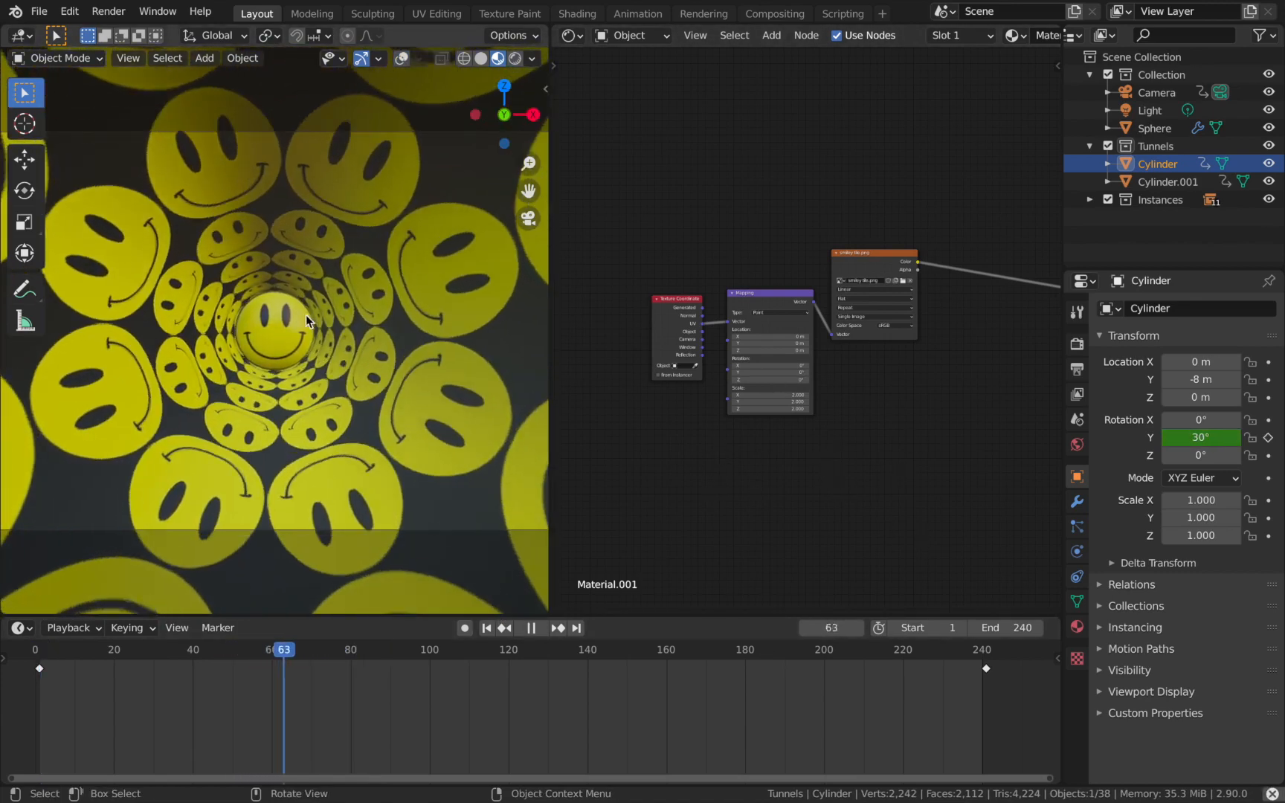
pyautogui.click(293, 318)
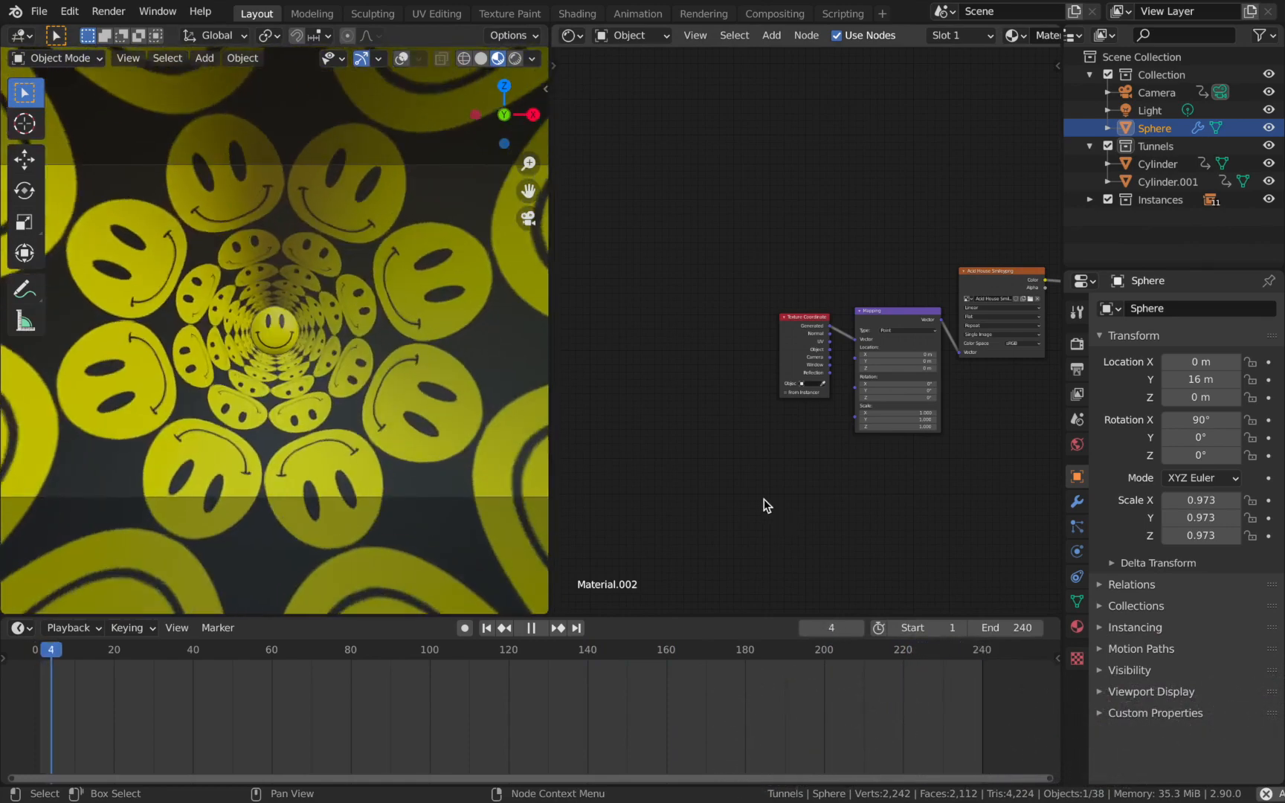
pyautogui.click(531, 628)
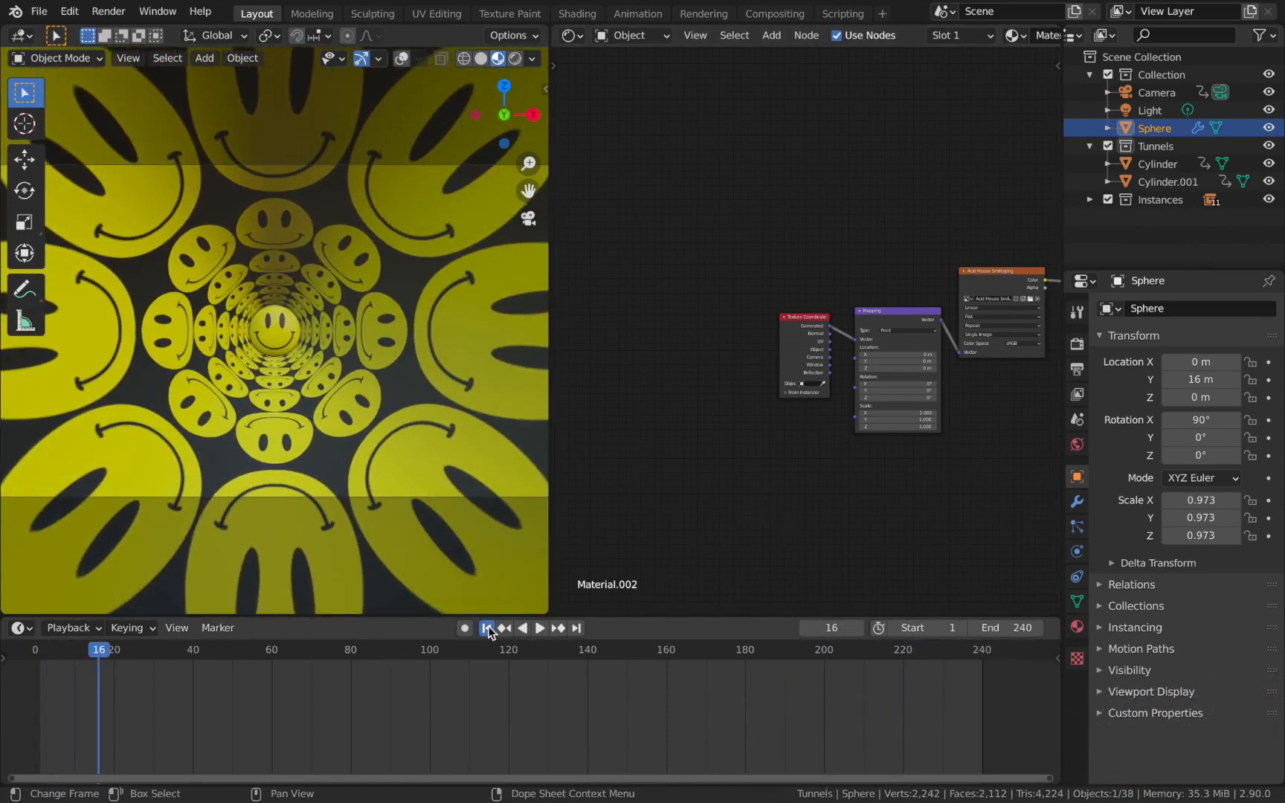
pyautogui.click(488, 629)
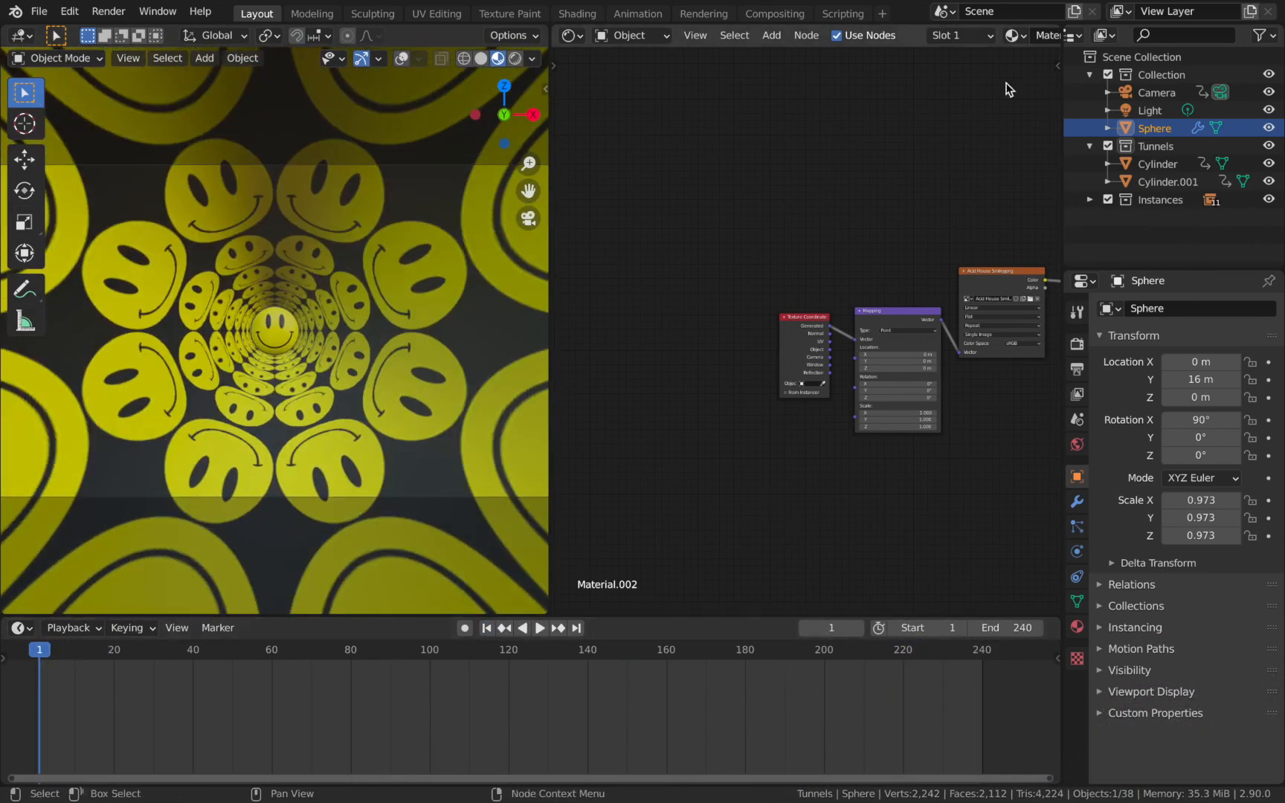
# Parent the sphere to the camera using Object (Keep Transform).
pyautogui.keyDown('ctrl'); pyautogui.click(1157, 93); pyautogui.keyUp('ctrl')
pyautogui.hotkey('ctrl', 'p')
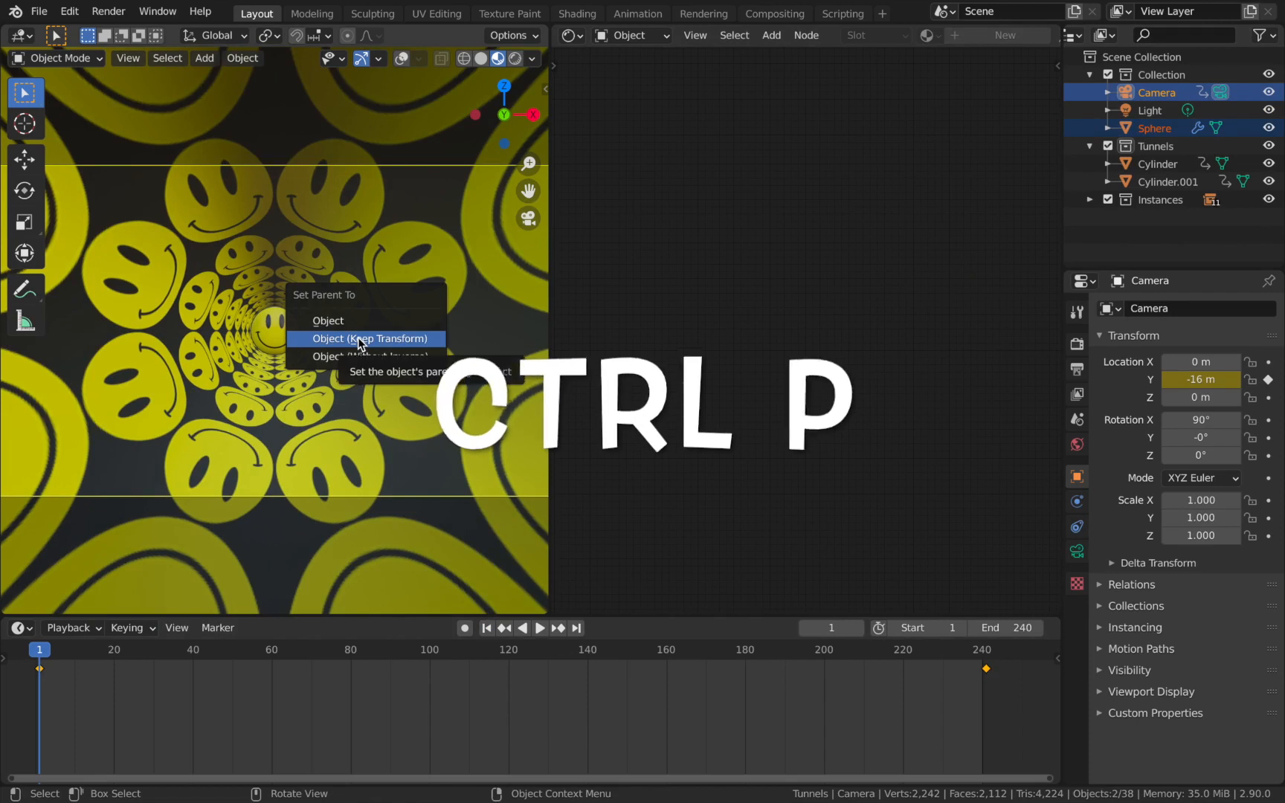
pyautogui.click(361, 340)
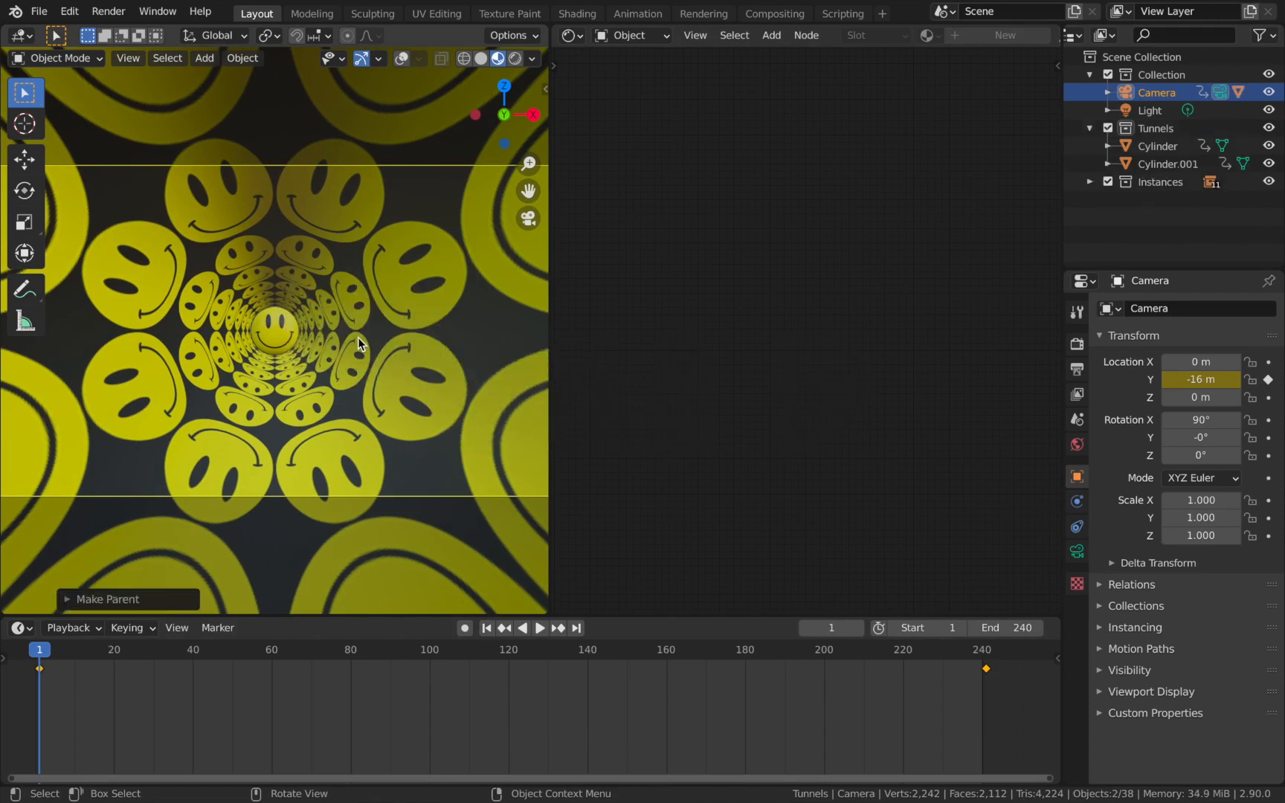
# Check that the sphere sits beneath the camera in the object hierarchy, and play the animation.
pyautogui.click(1166, 92)
pyautogui.click(1107, 92)
pyautogui.click(1177, 146)
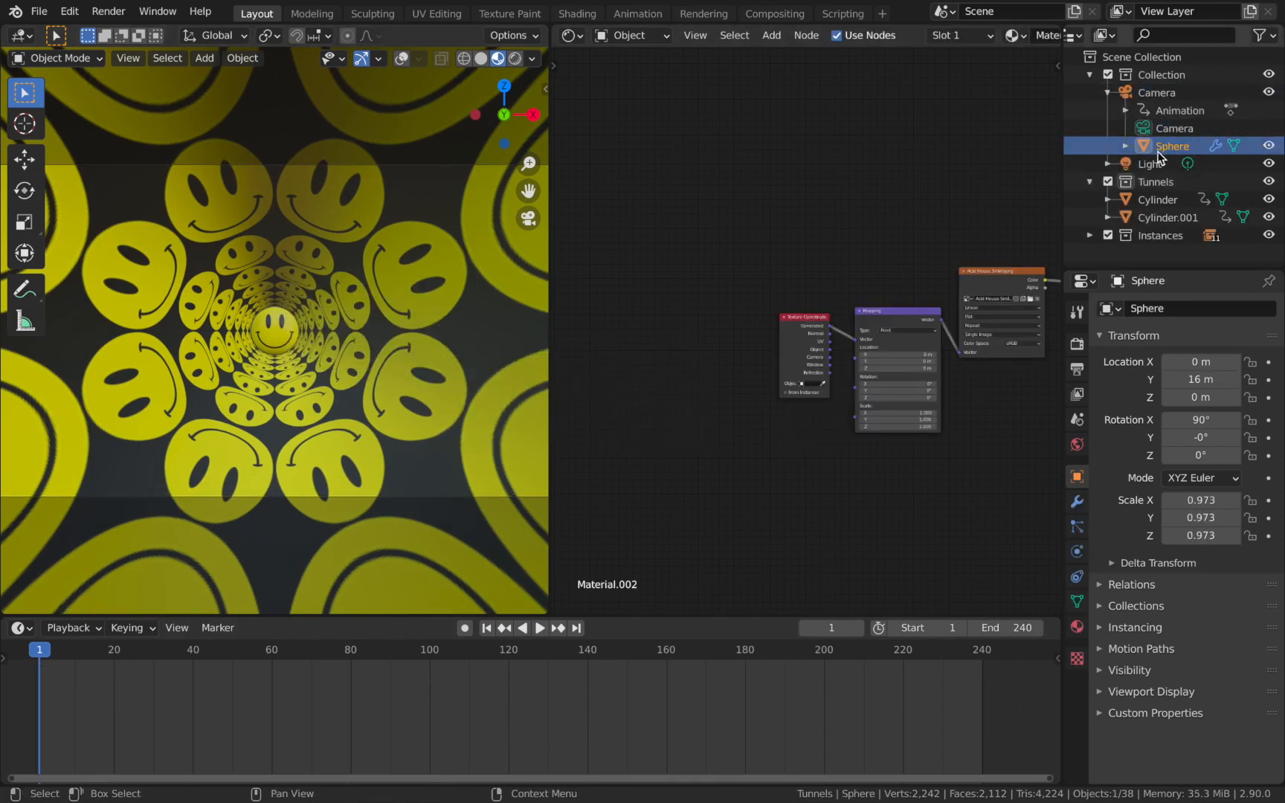
pyautogui.click(1157, 92)
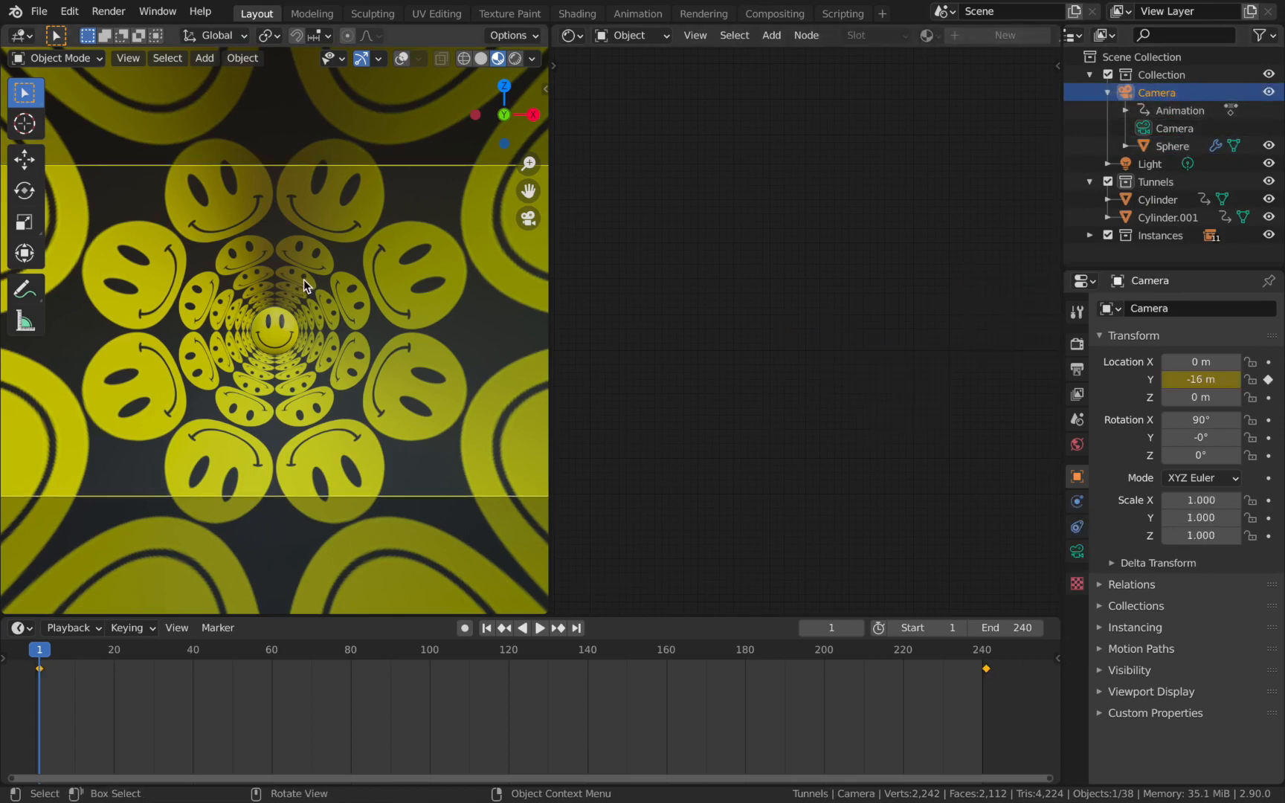
pyautogui.press('space')
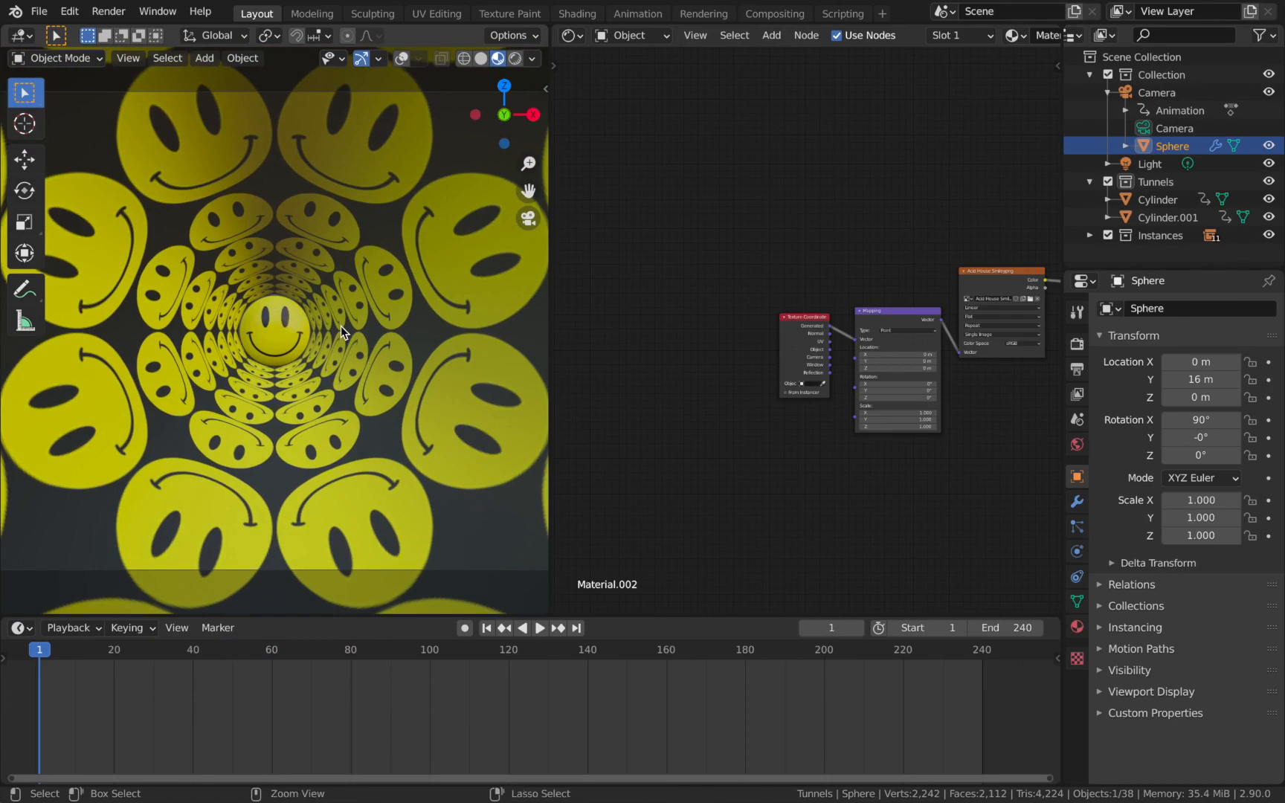
# Switch the viewport to rendered shading and set the world background color to black.
pyautogui.press('z')
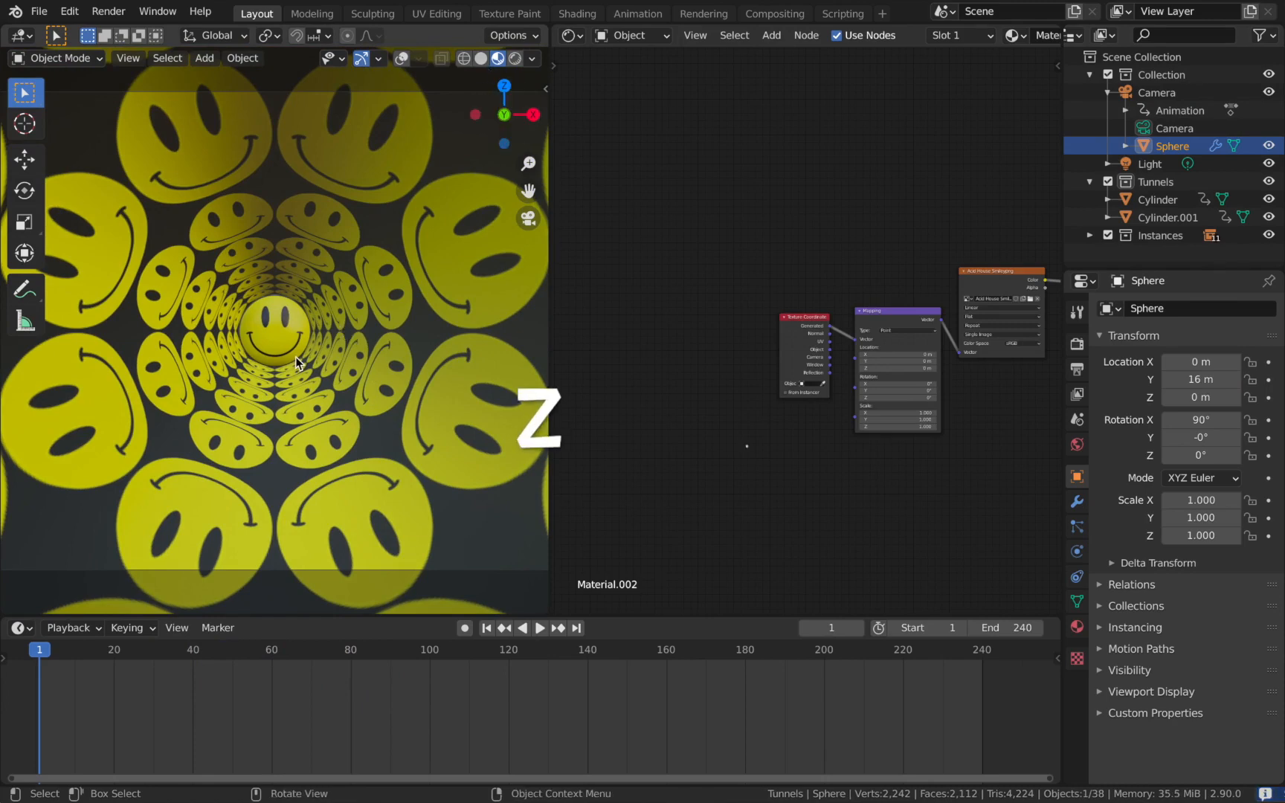
pyautogui.press('8')
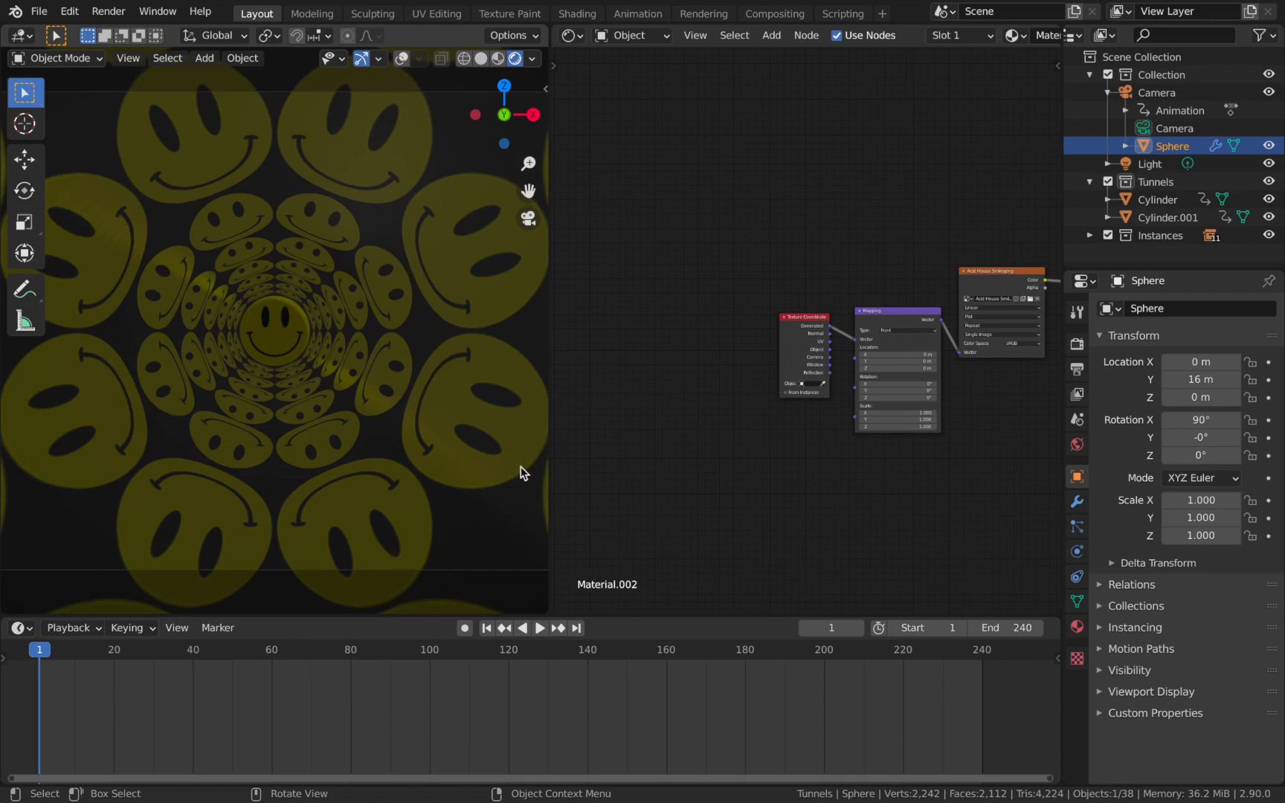
pyautogui.click(1158, 164)
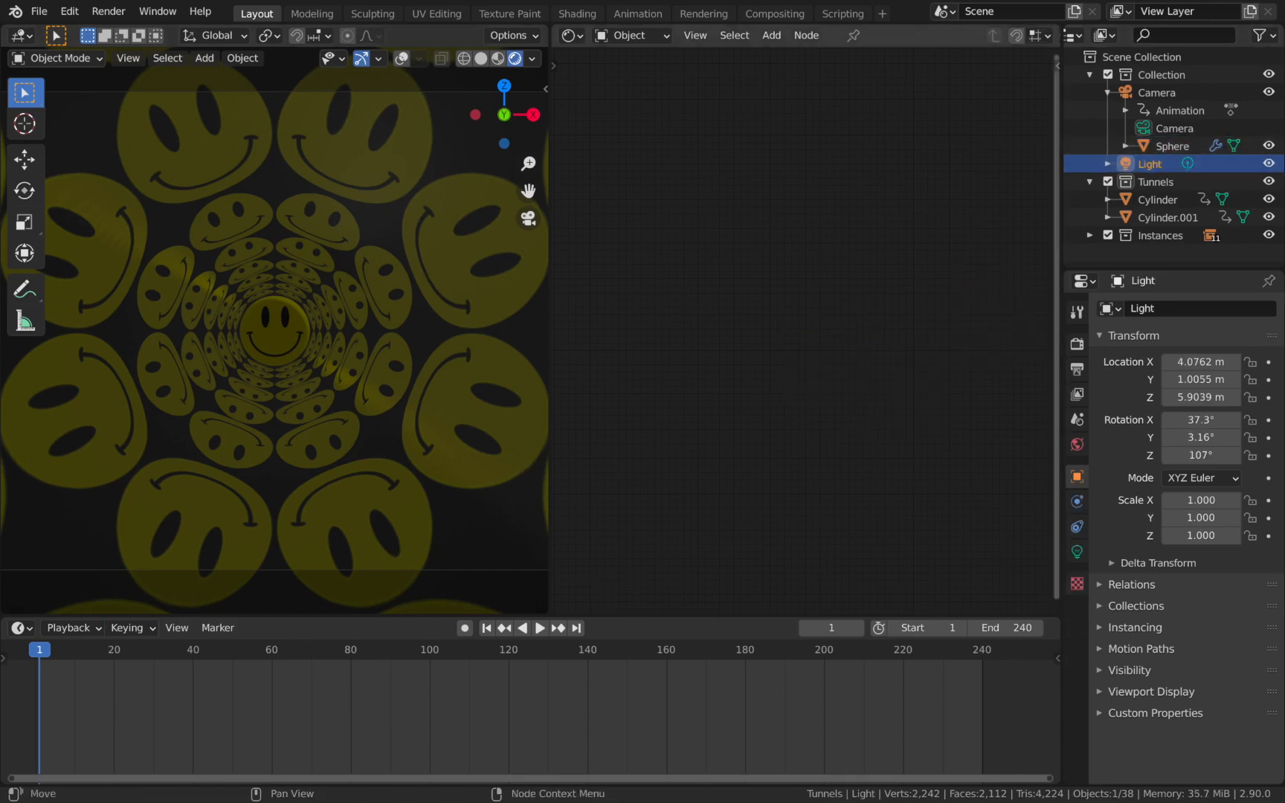
pyautogui.click(1078, 445)
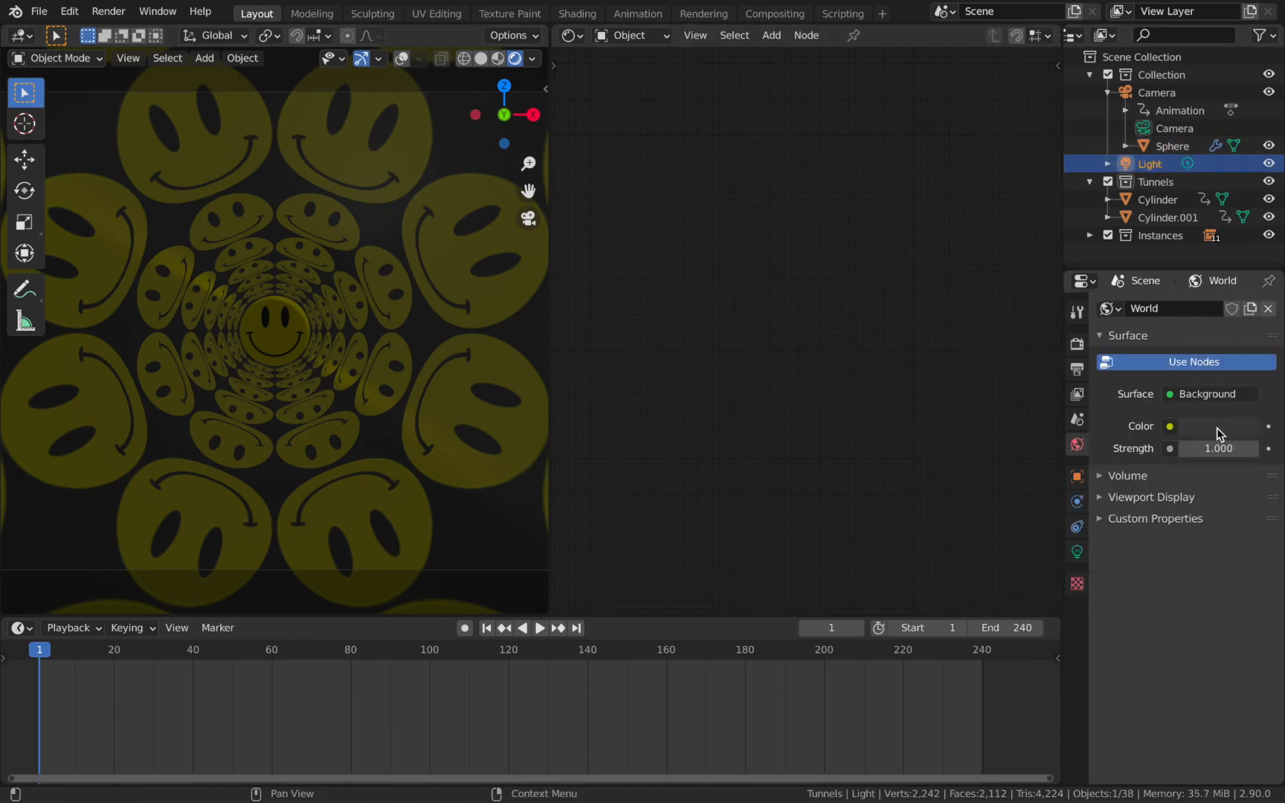
pyautogui.click(1217, 428)
pyautogui.moveTo(1247, 305); pyautogui.dragTo(1245, 283)
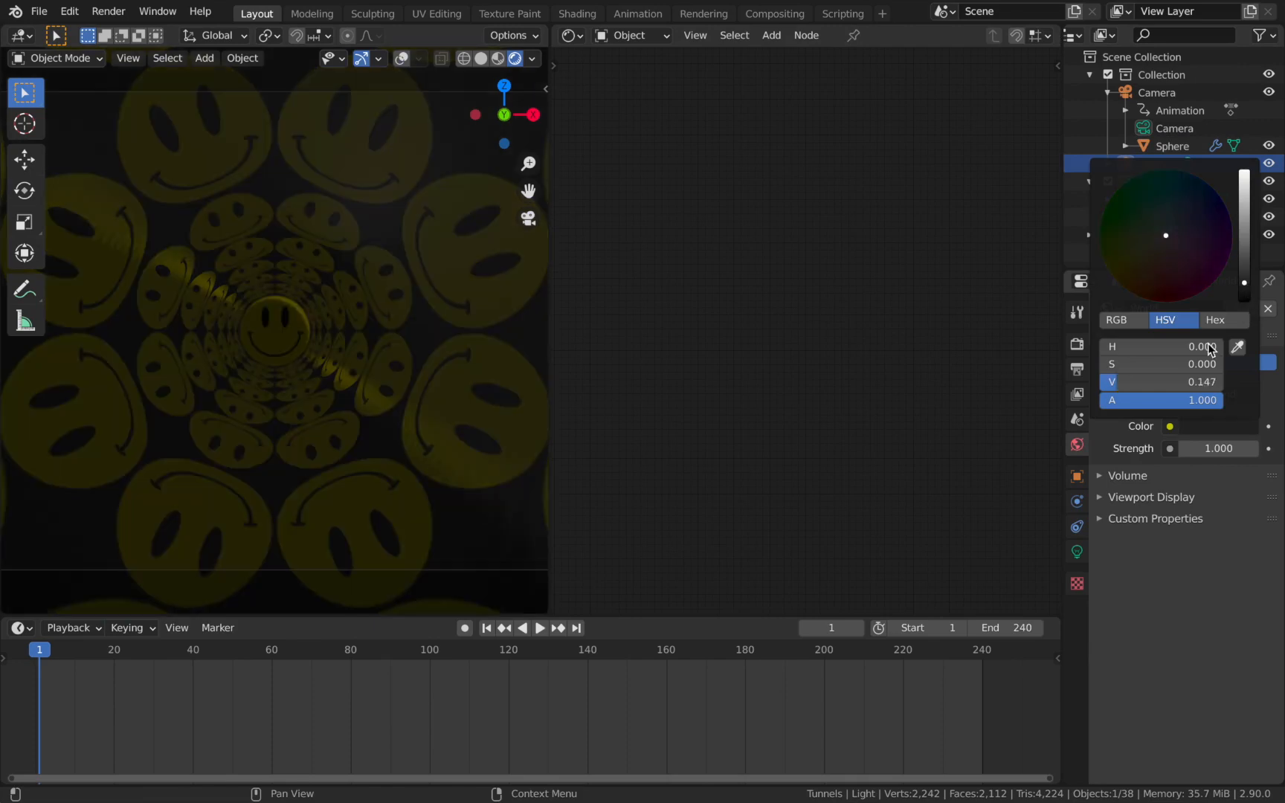
pyautogui.click(1232, 428)
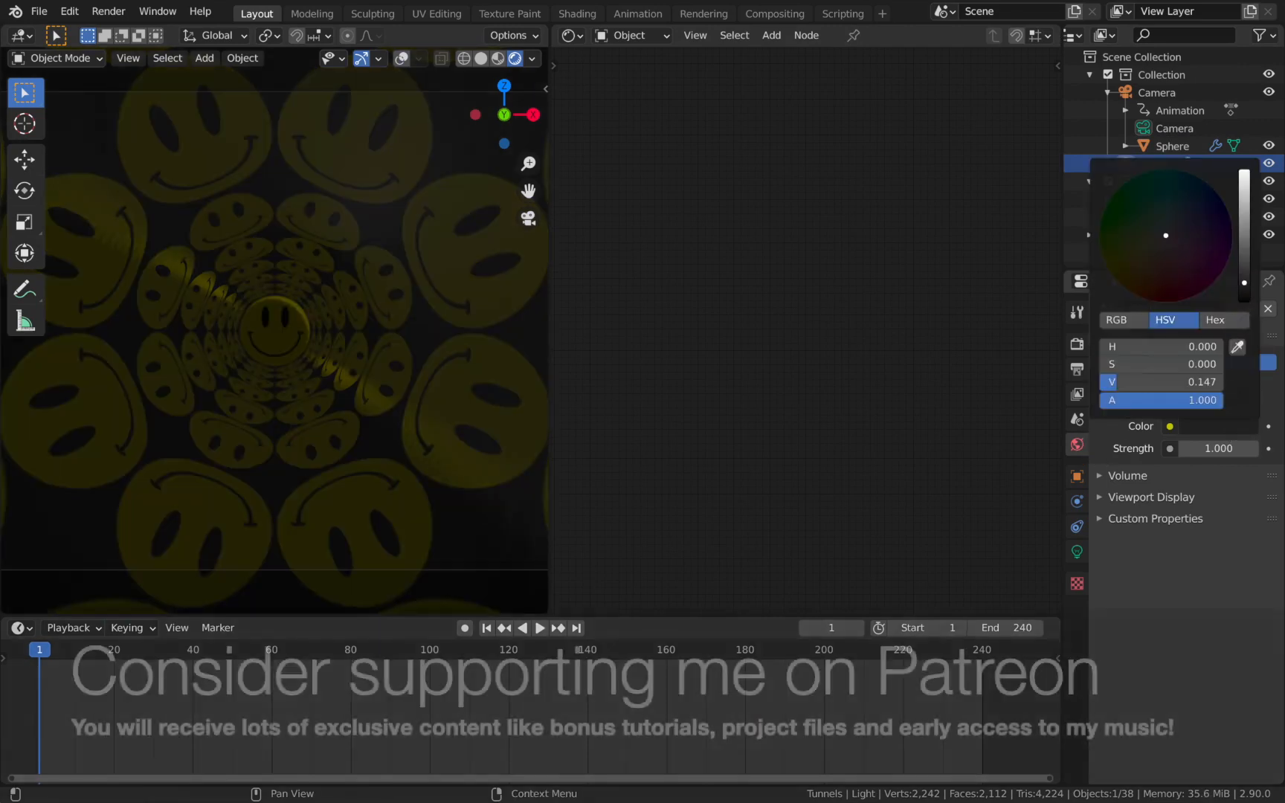
pyautogui.moveTo(1245, 282); pyautogui.dragTo(1245, 301)
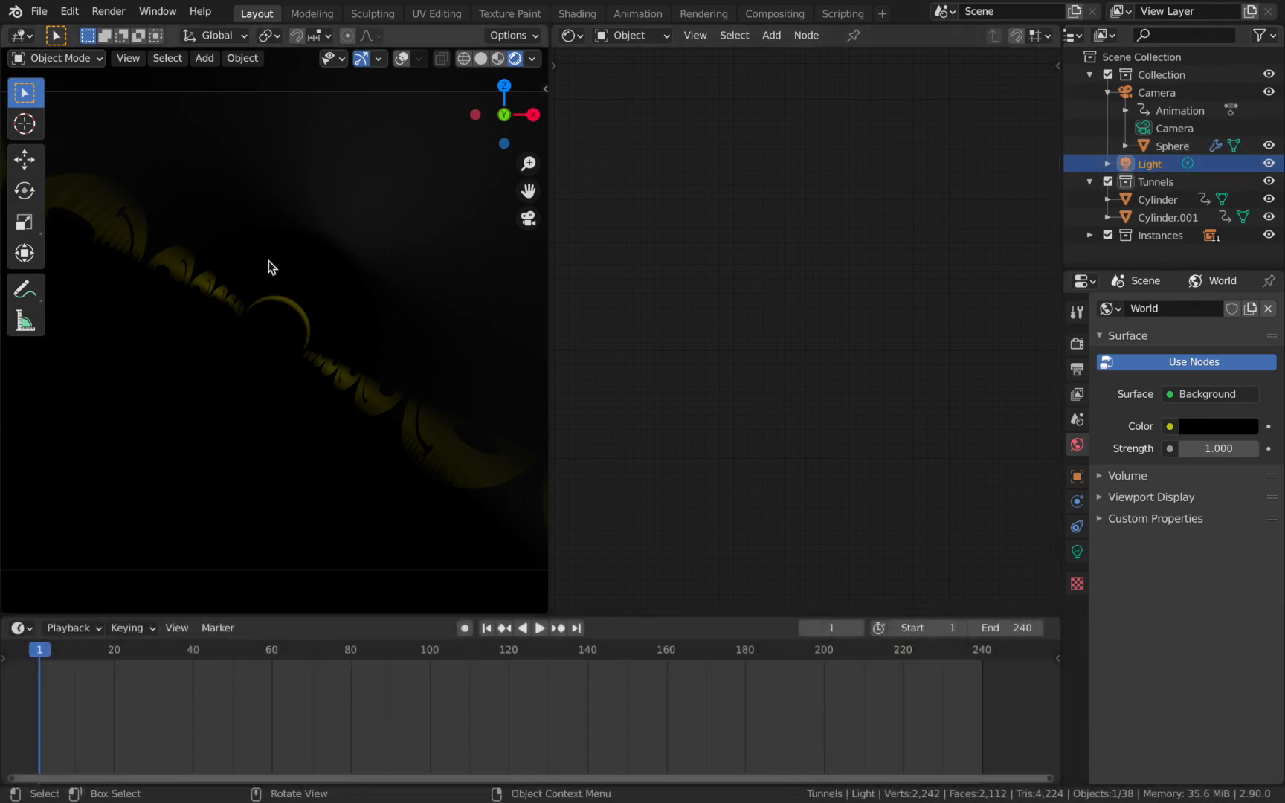
# Clear the existing light's location and move it along the tunnel to about 11.58 m on Y.
pyautogui.hotkey('shift', 'a')
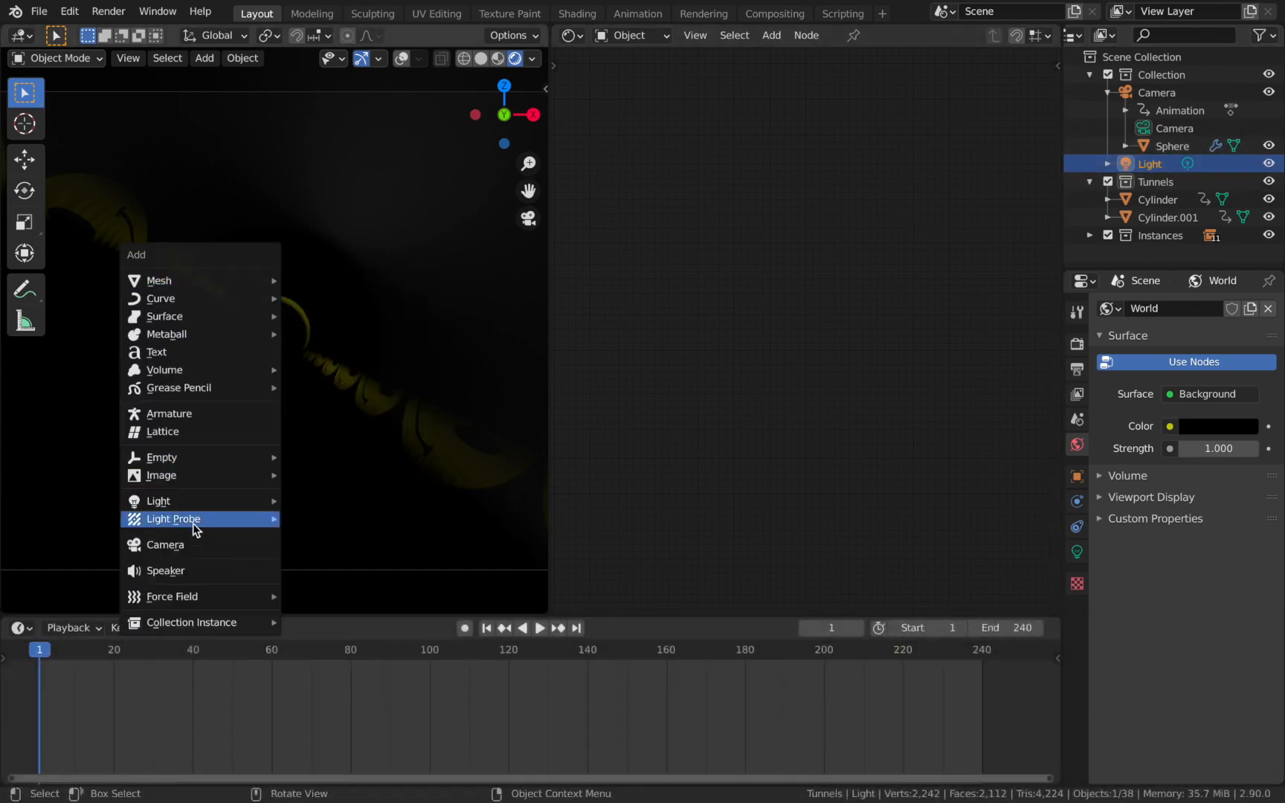
pyautogui.moveTo(198, 505)
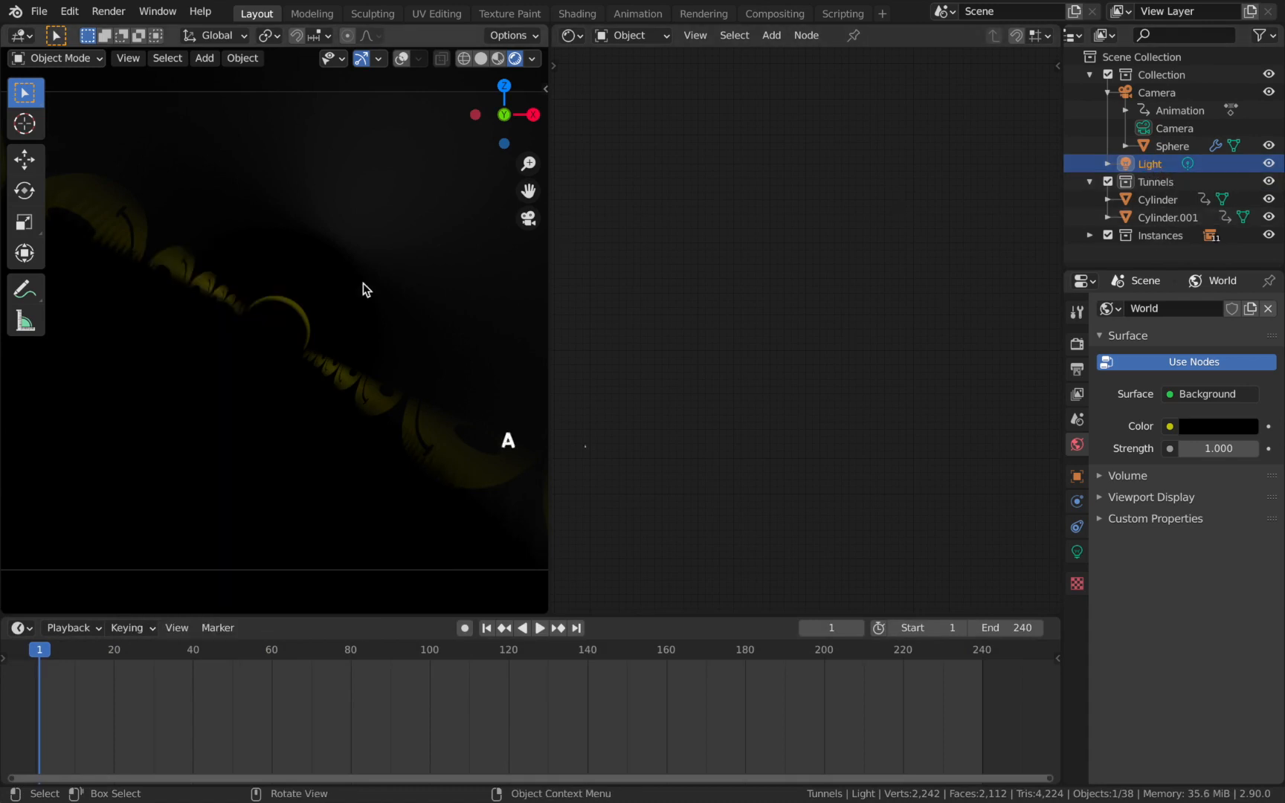
pyautogui.hotkey('alt', 'g')
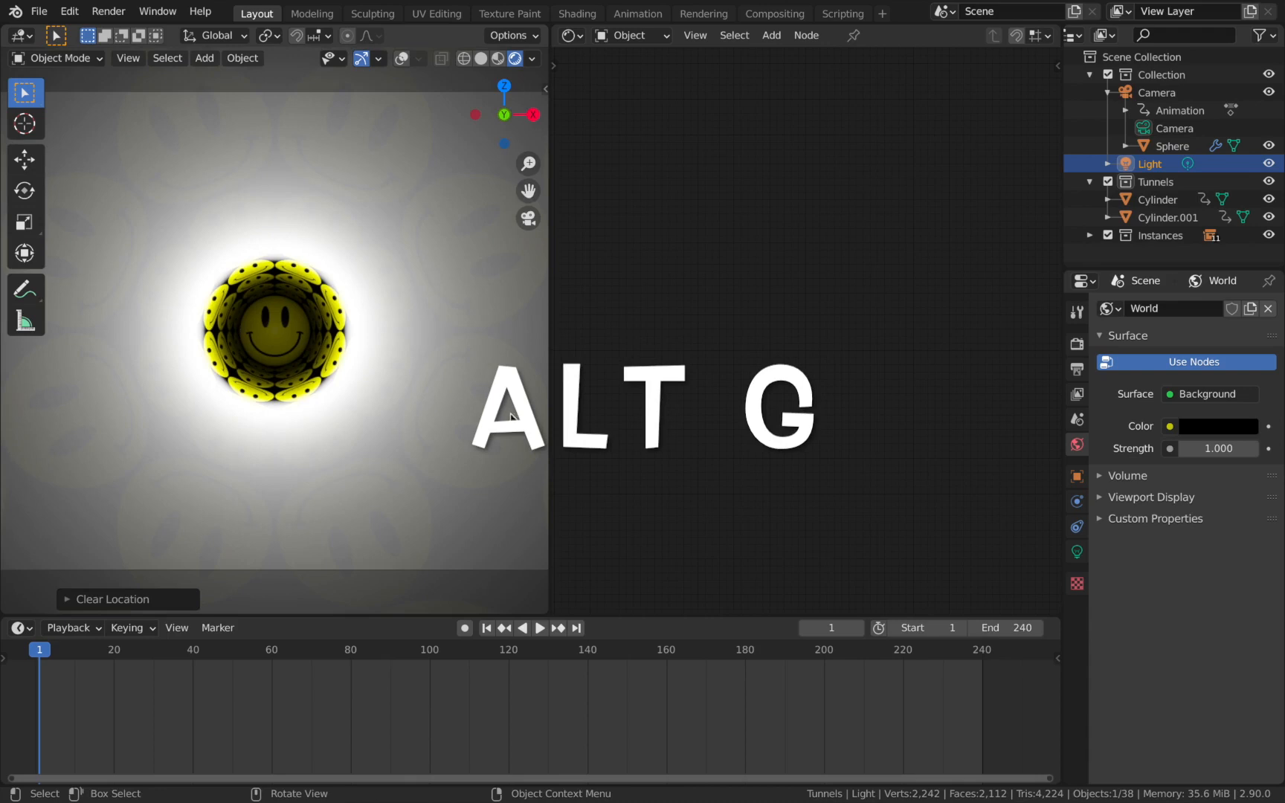
pyautogui.click(1077, 558)
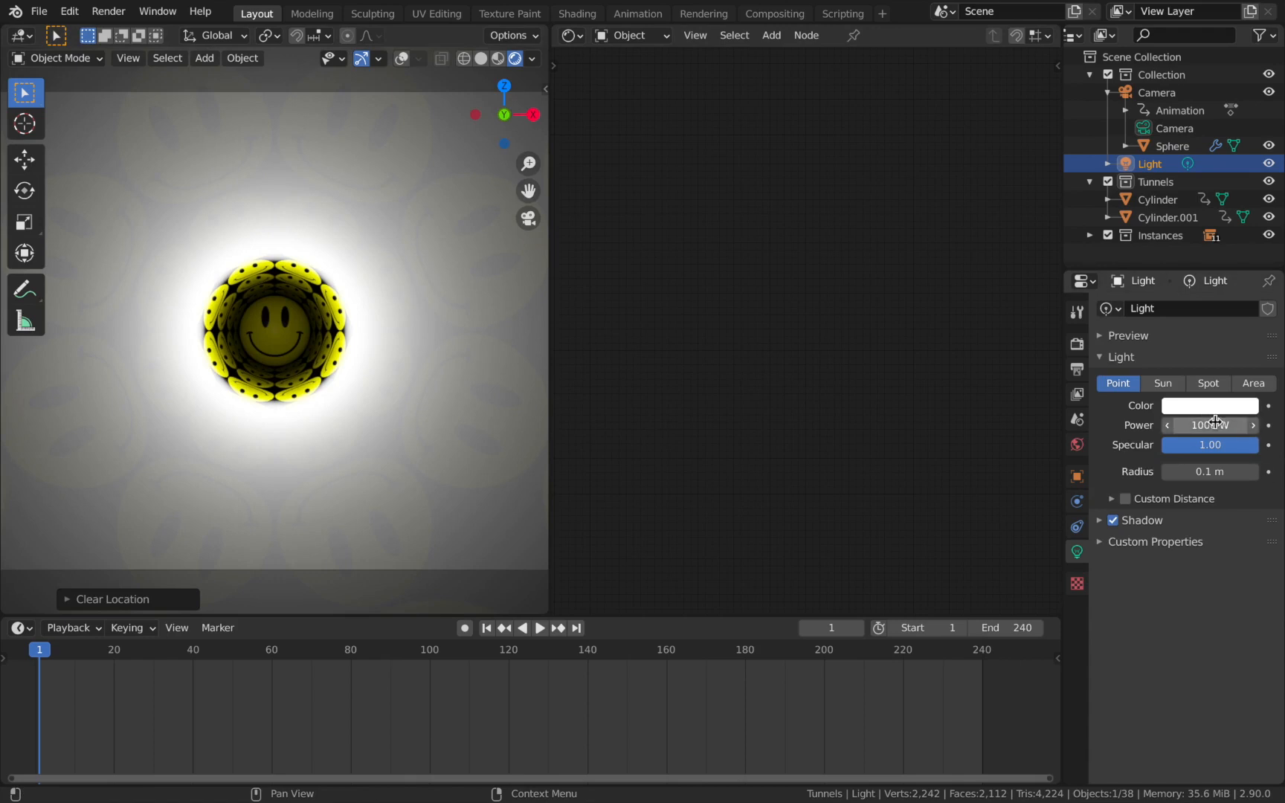
pyautogui.click(1078, 478)
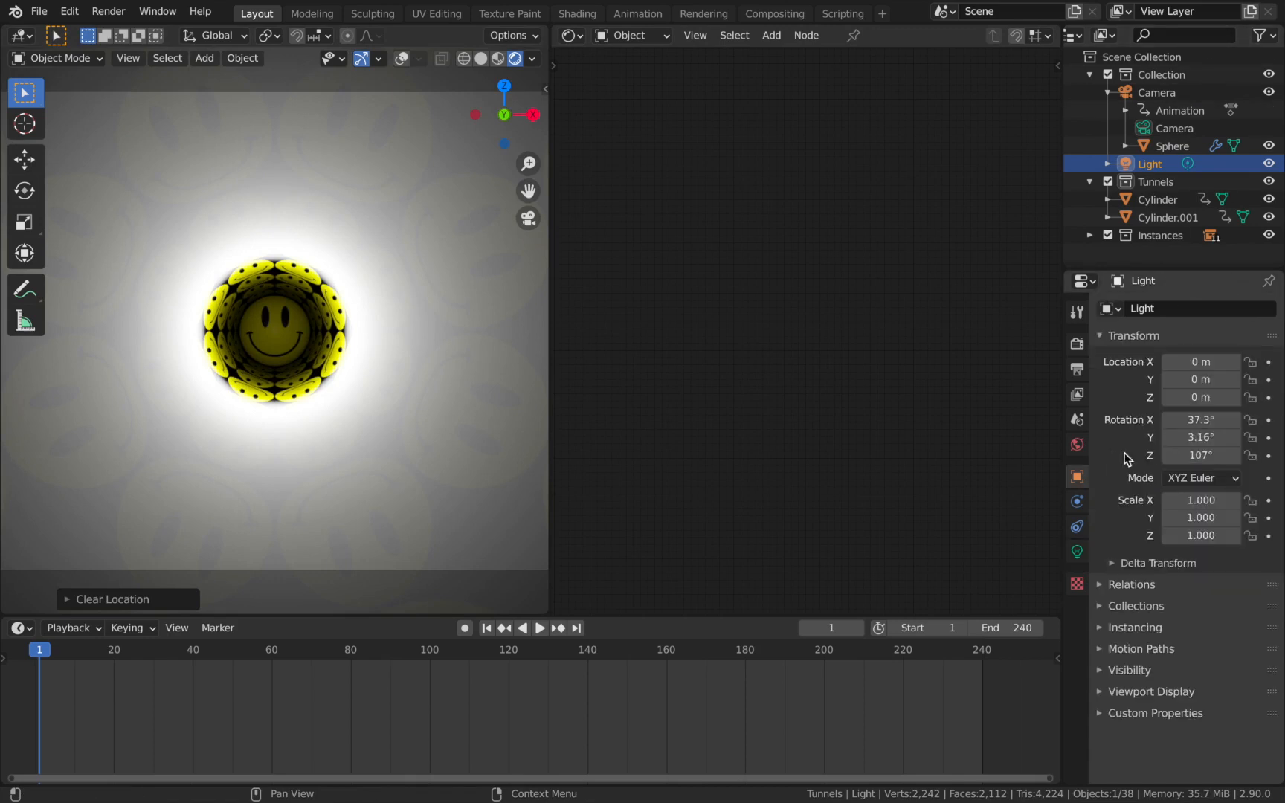
pyautogui.moveTo(1199, 381); pyautogui.dragTo(1284, 382)
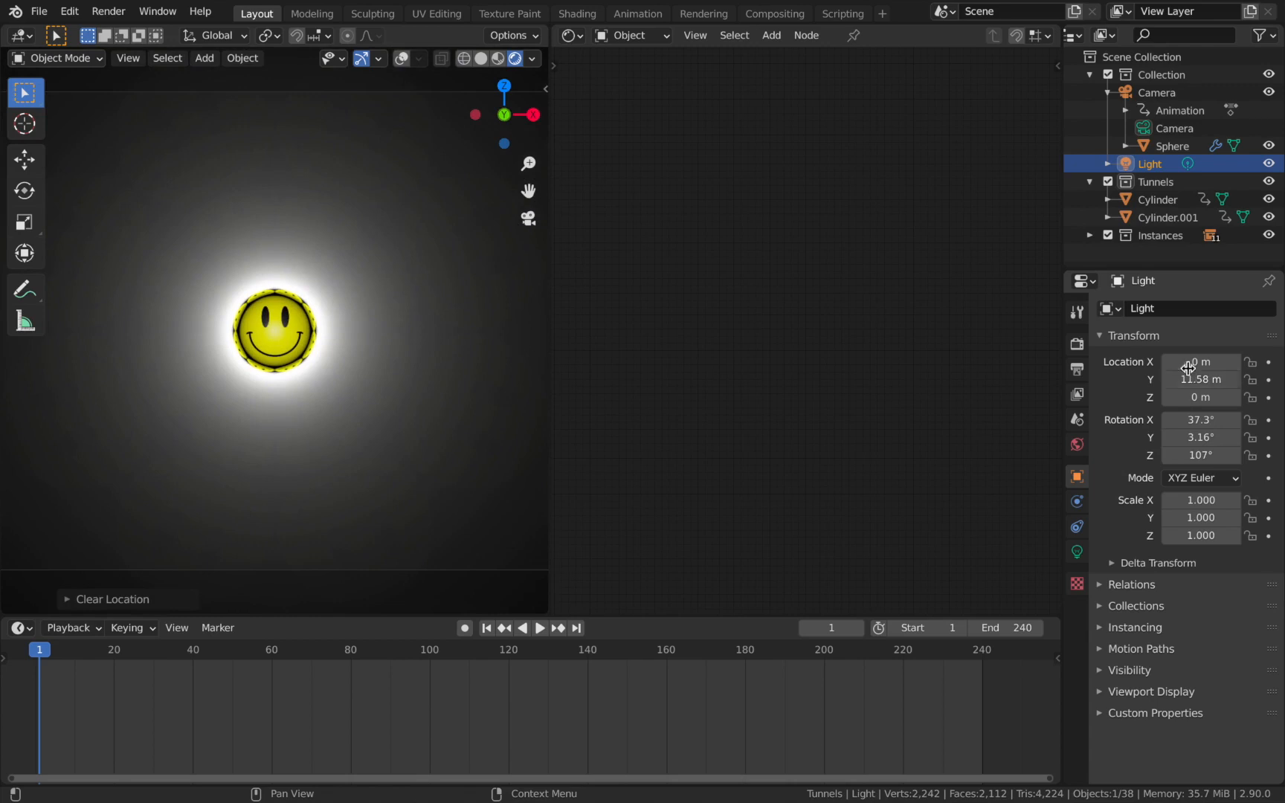
# Parent the light to the camera using Object (Keep Transform), and play the animation briefly to check it.
pyautogui.keyDown('ctrl'); pyautogui.click(1155, 93); pyautogui.keyUp('ctrl')
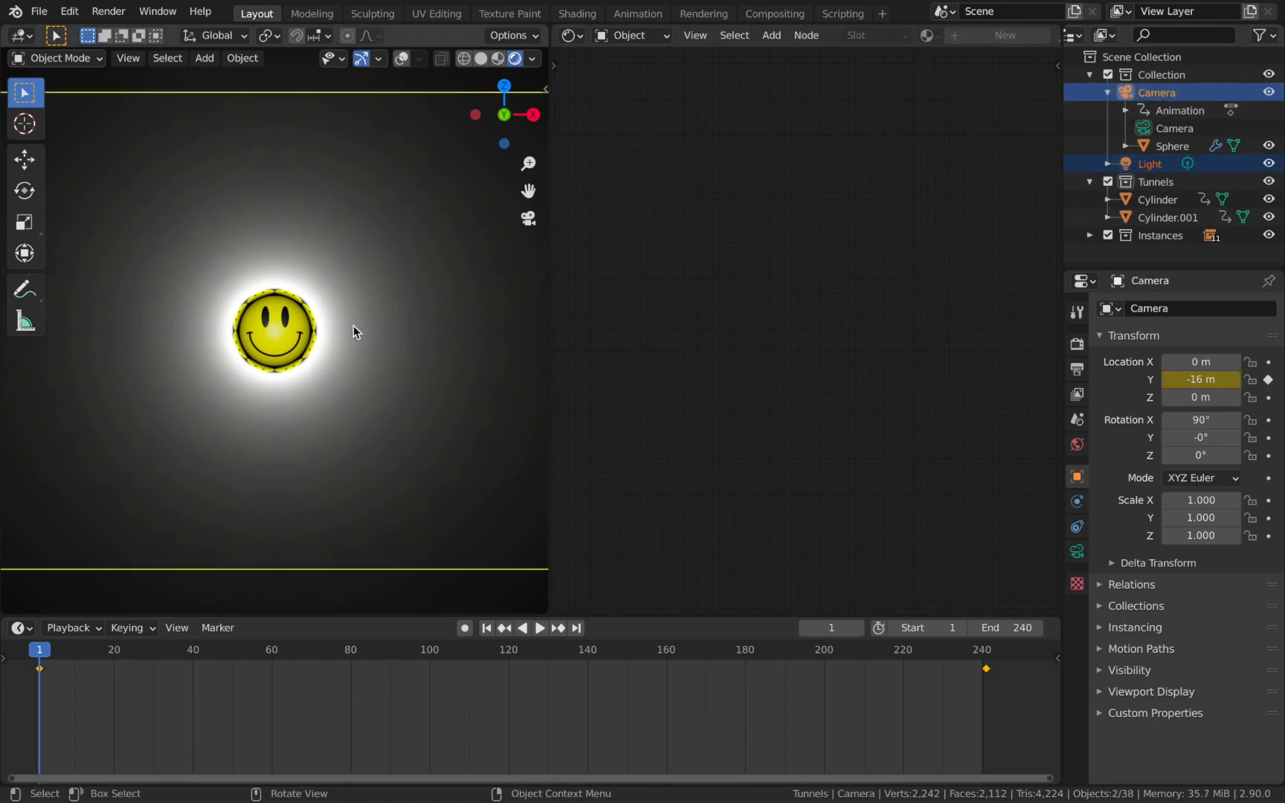
pyautogui.hotkey('ctrl', 'p')
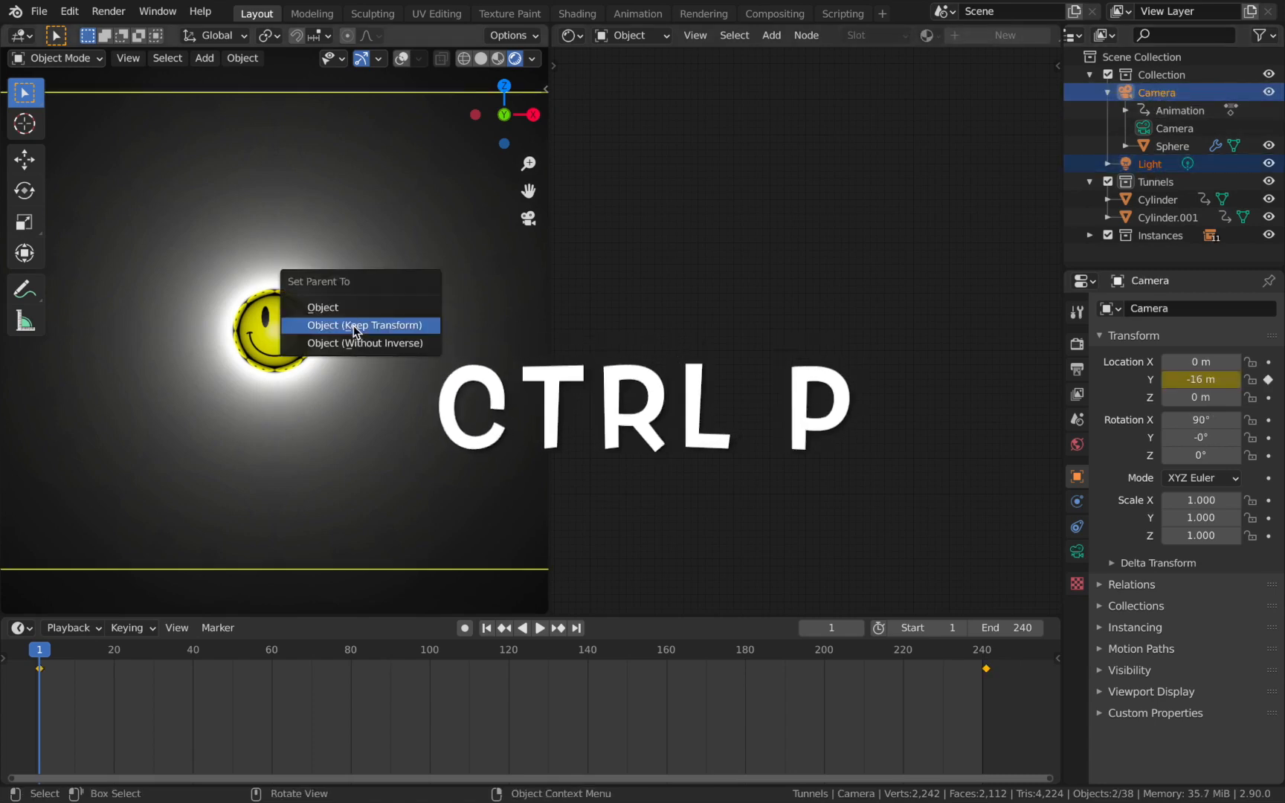
pyautogui.click(354, 327)
pyautogui.press('space')
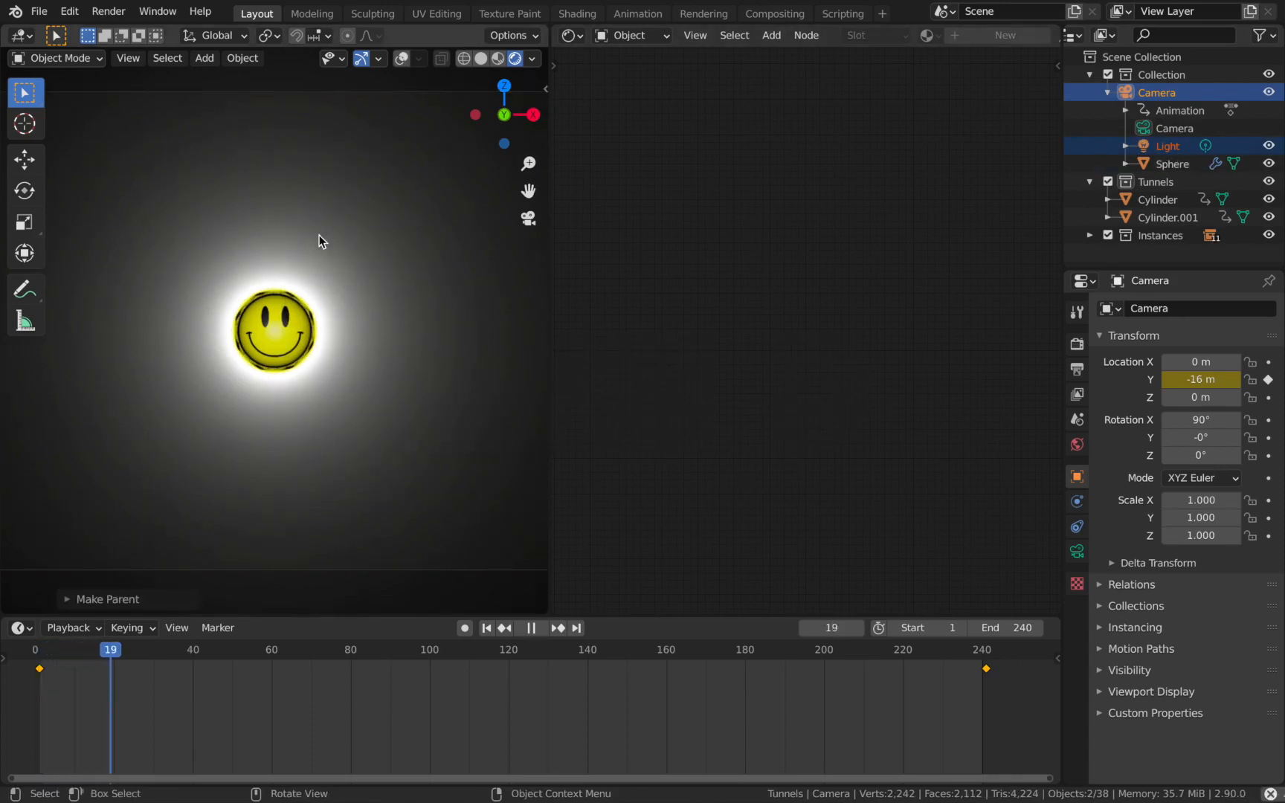
pyautogui.press('space')
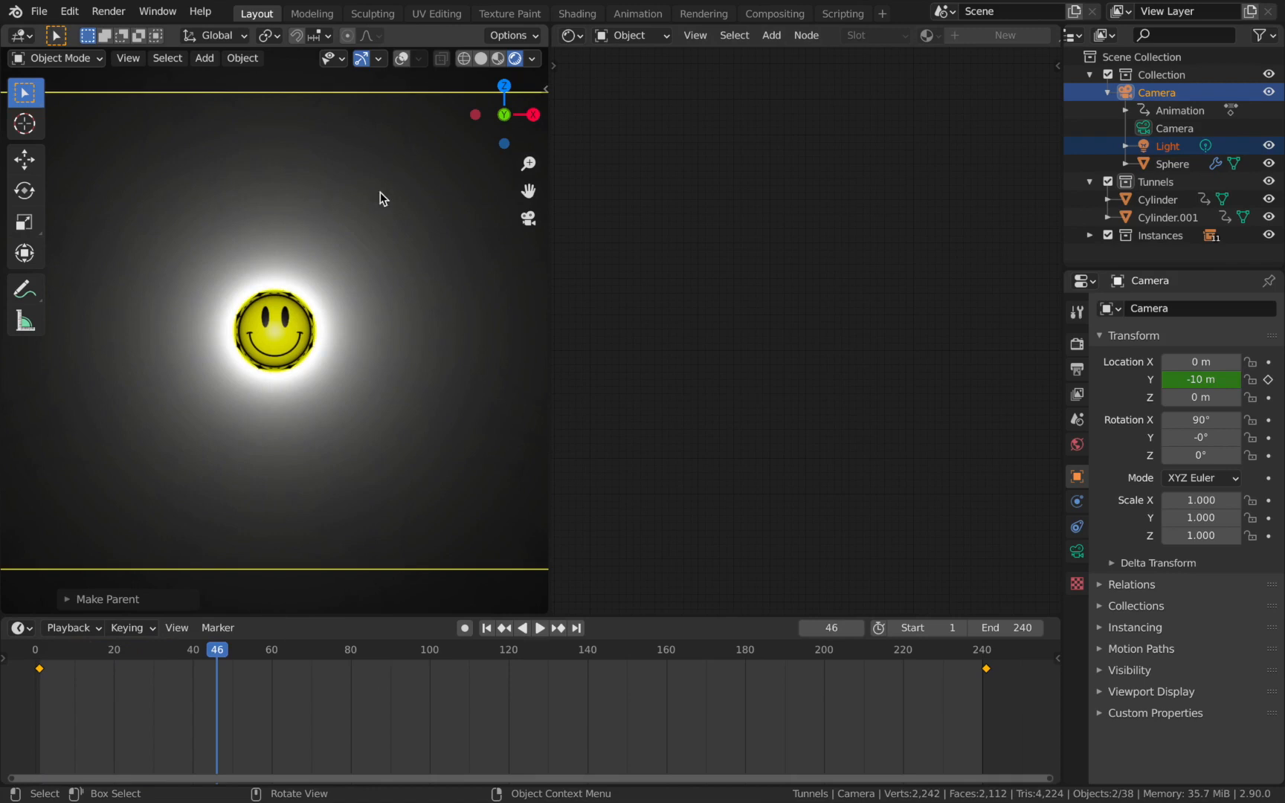
# Set the Principled BSDF Specular value of the Cylinder tunnel material to 0.
pyautogui.click(1170, 200)
pyautogui.scroll(4, 771, 358)
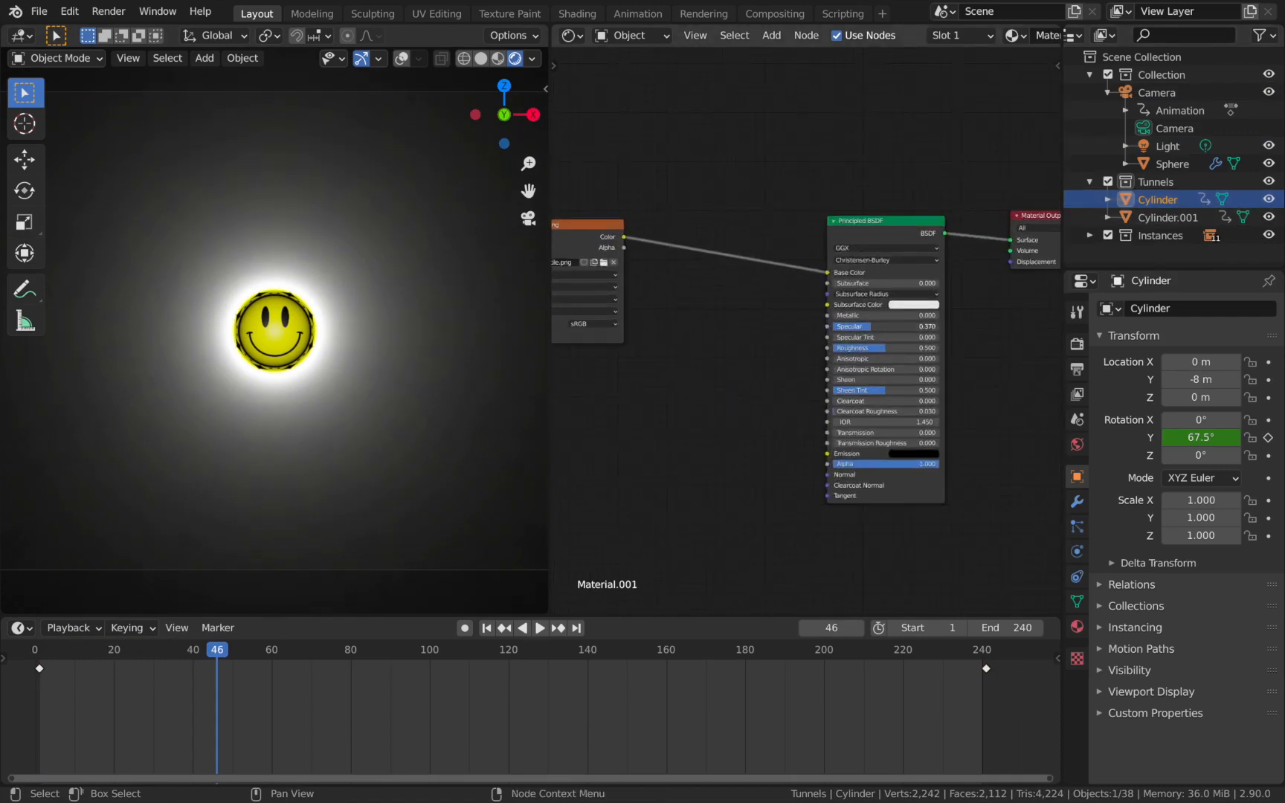
pyautogui.moveTo(871, 326); pyautogui.dragTo(834, 326)
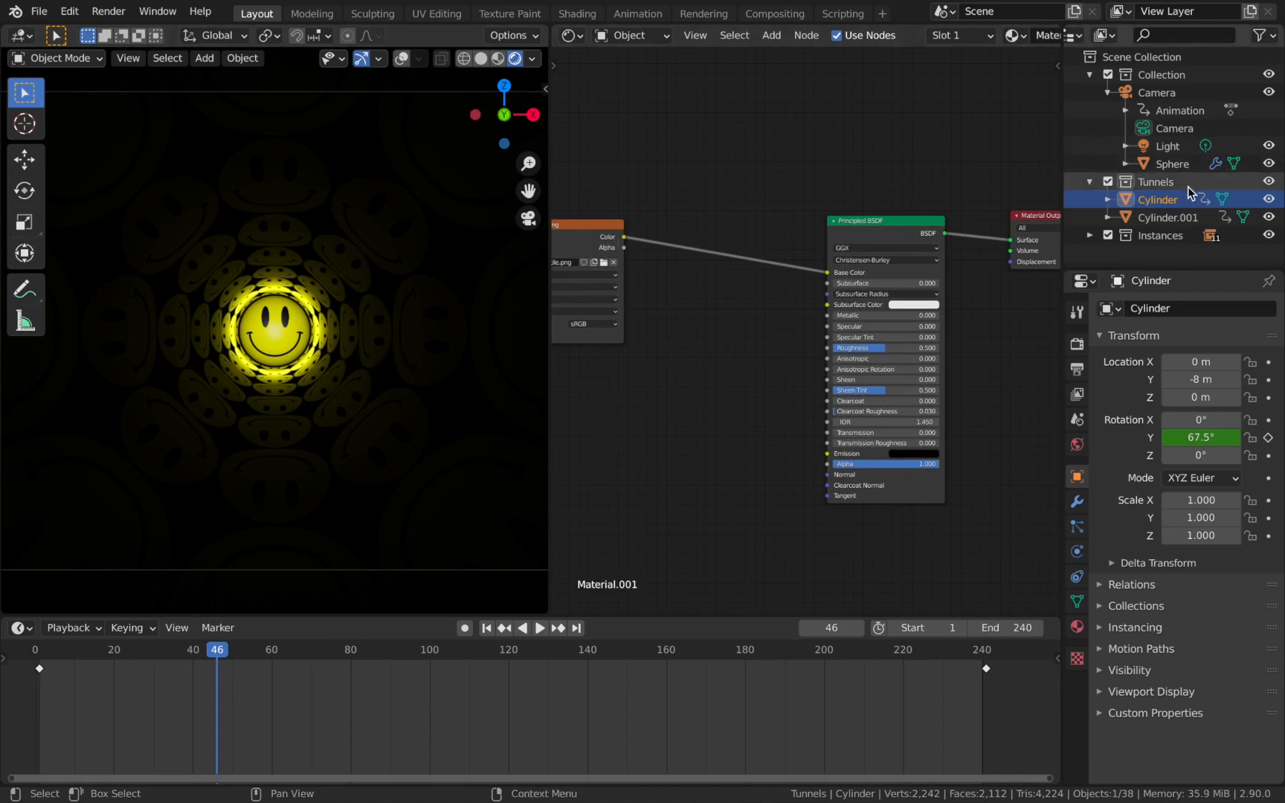
# Compare the materials of Cylinder and Cylinder.001 in the Tunnels collection, and return to the first frame.
pyautogui.click(1165, 217)
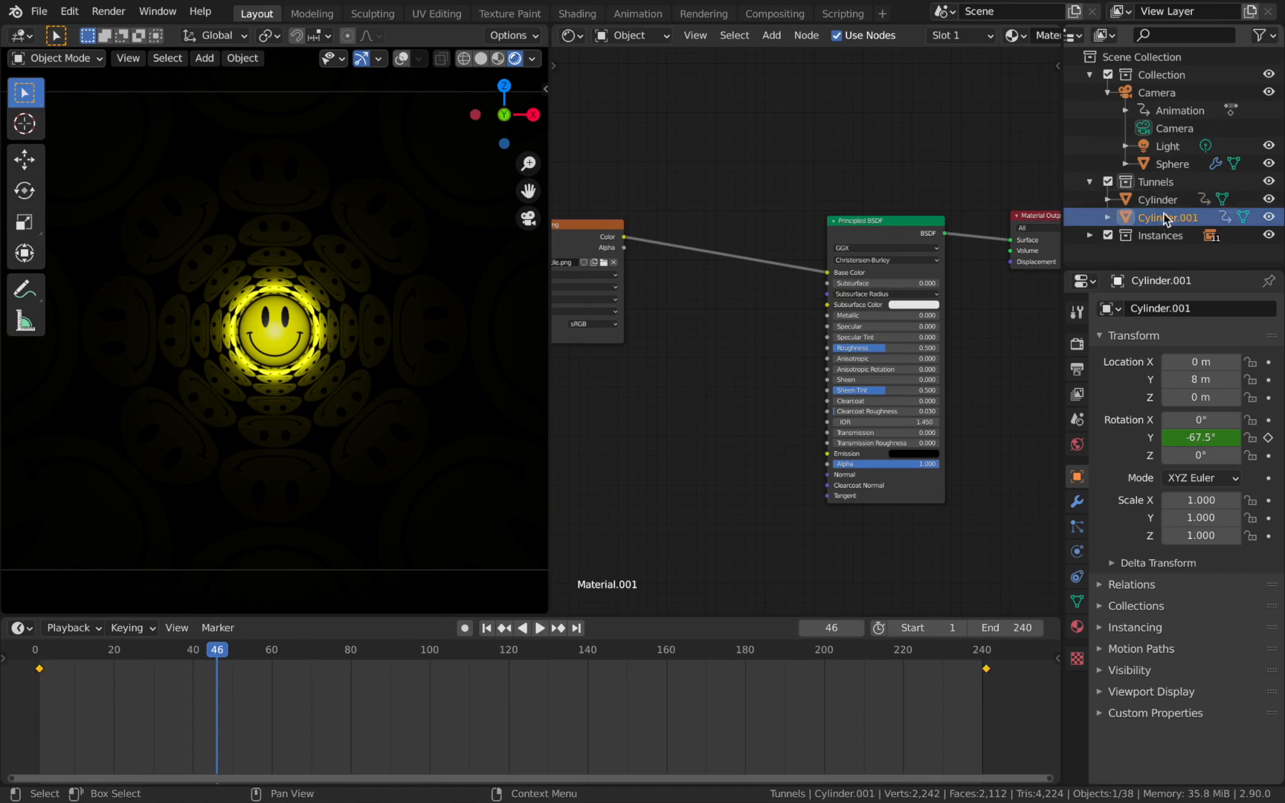
pyautogui.click(1160, 199)
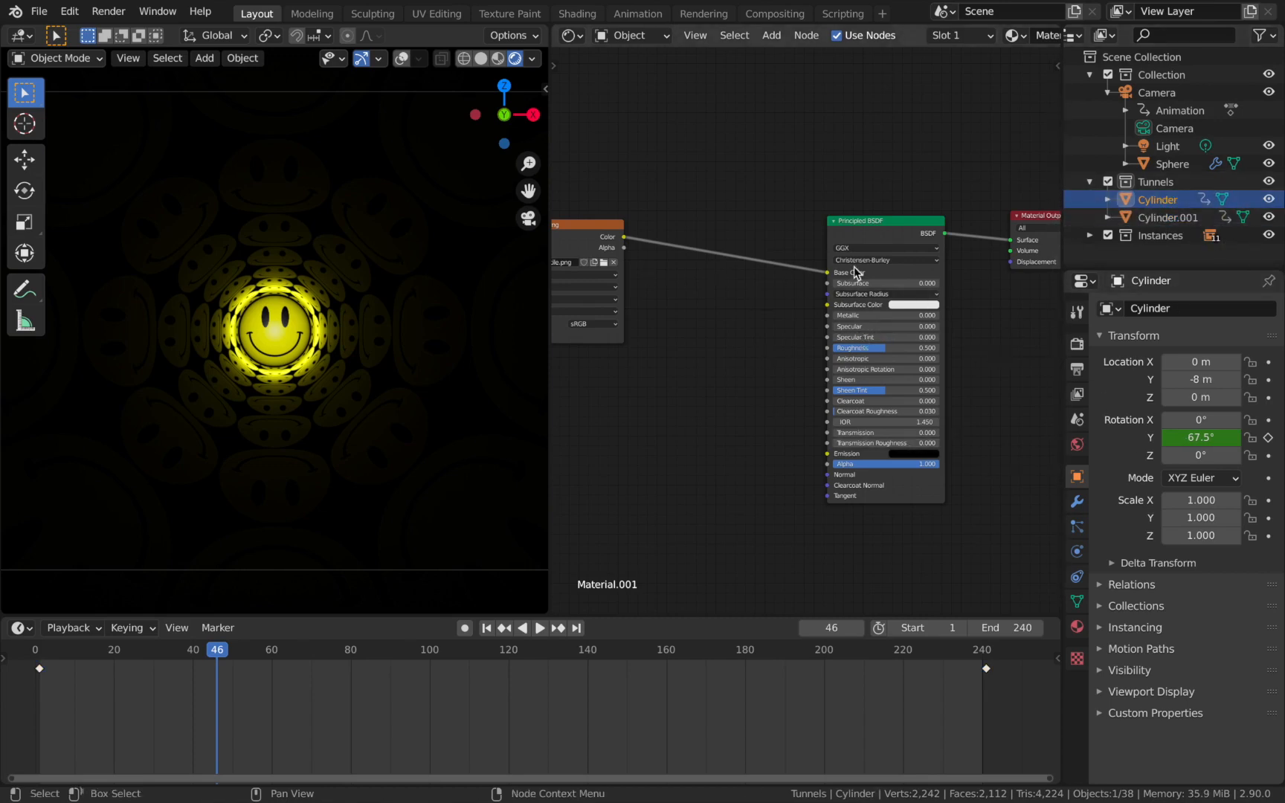
pyautogui.click(1169, 217)
pyautogui.click(1169, 201)
pyautogui.click(1170, 217)
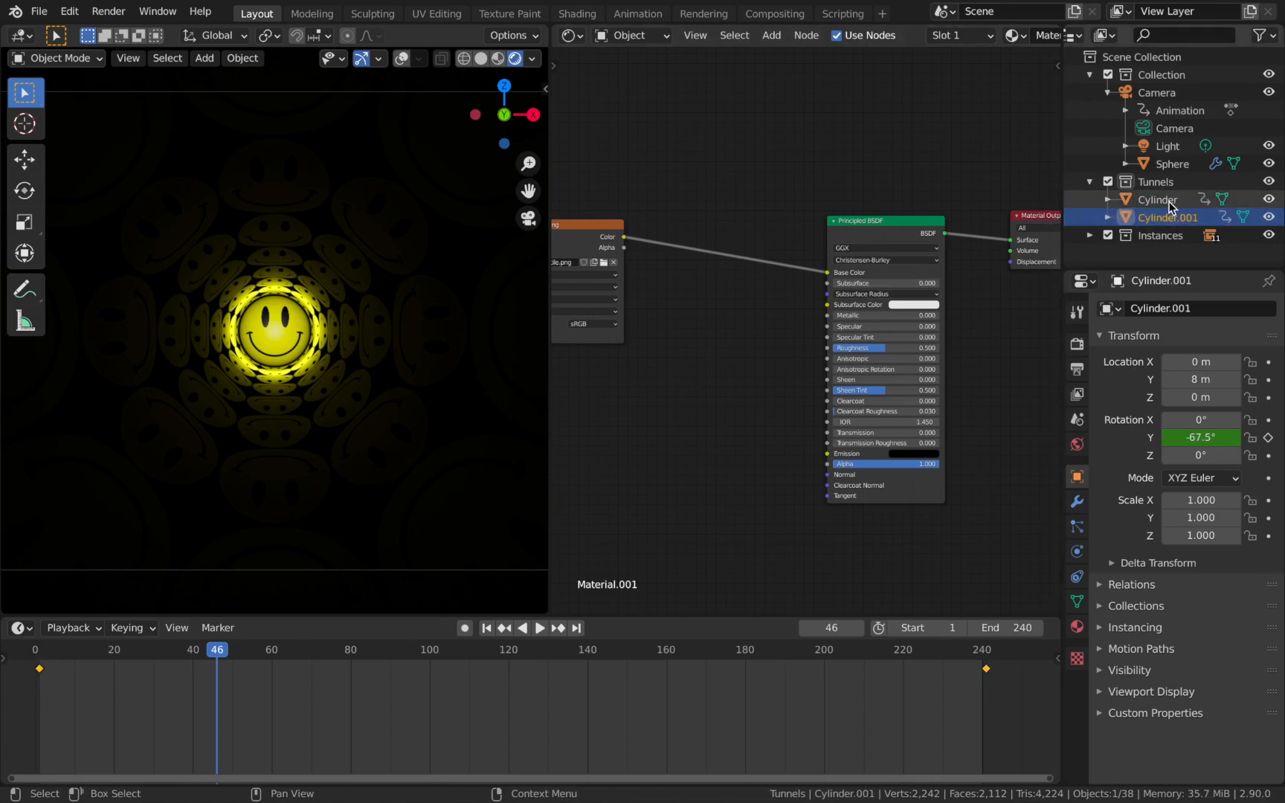
pyautogui.click(1170, 201)
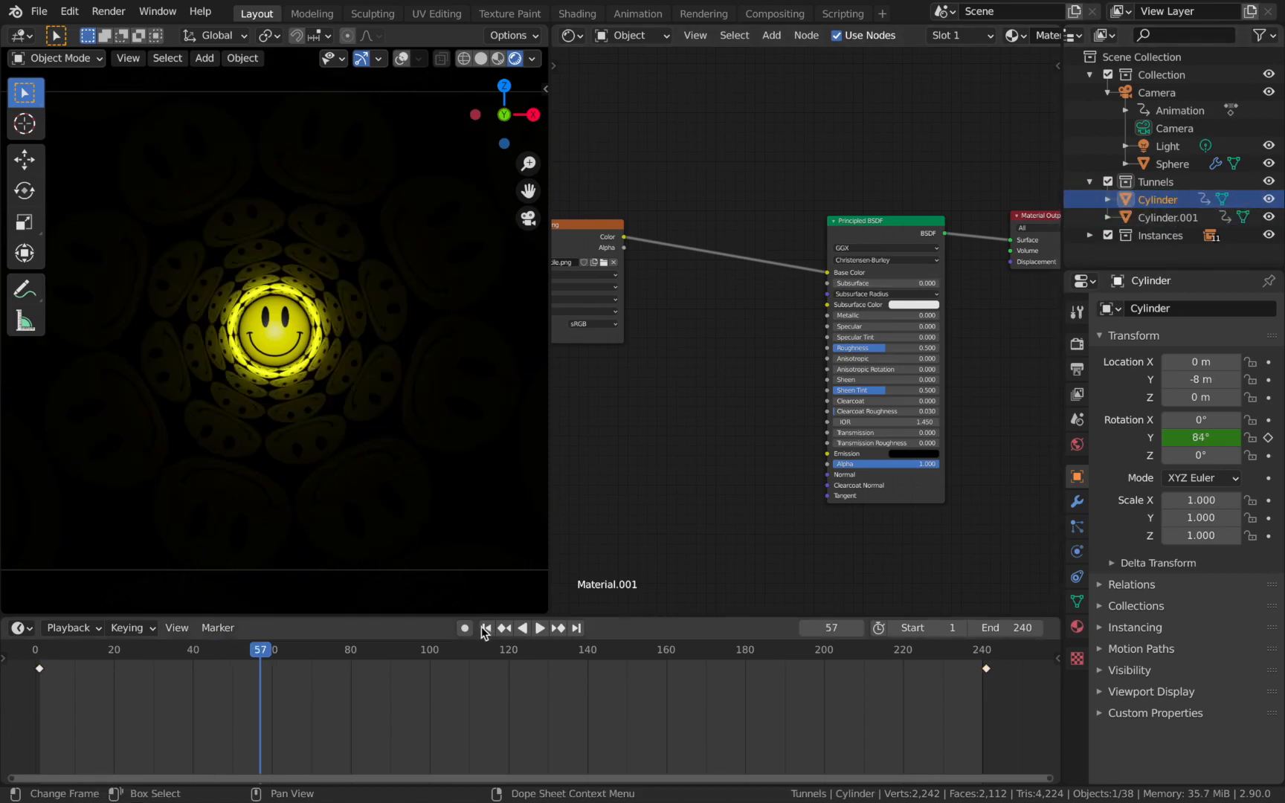
pyautogui.click(487, 629)
# Add a second point light and clear its location so it sits at the world origin.
pyautogui.press('shift')
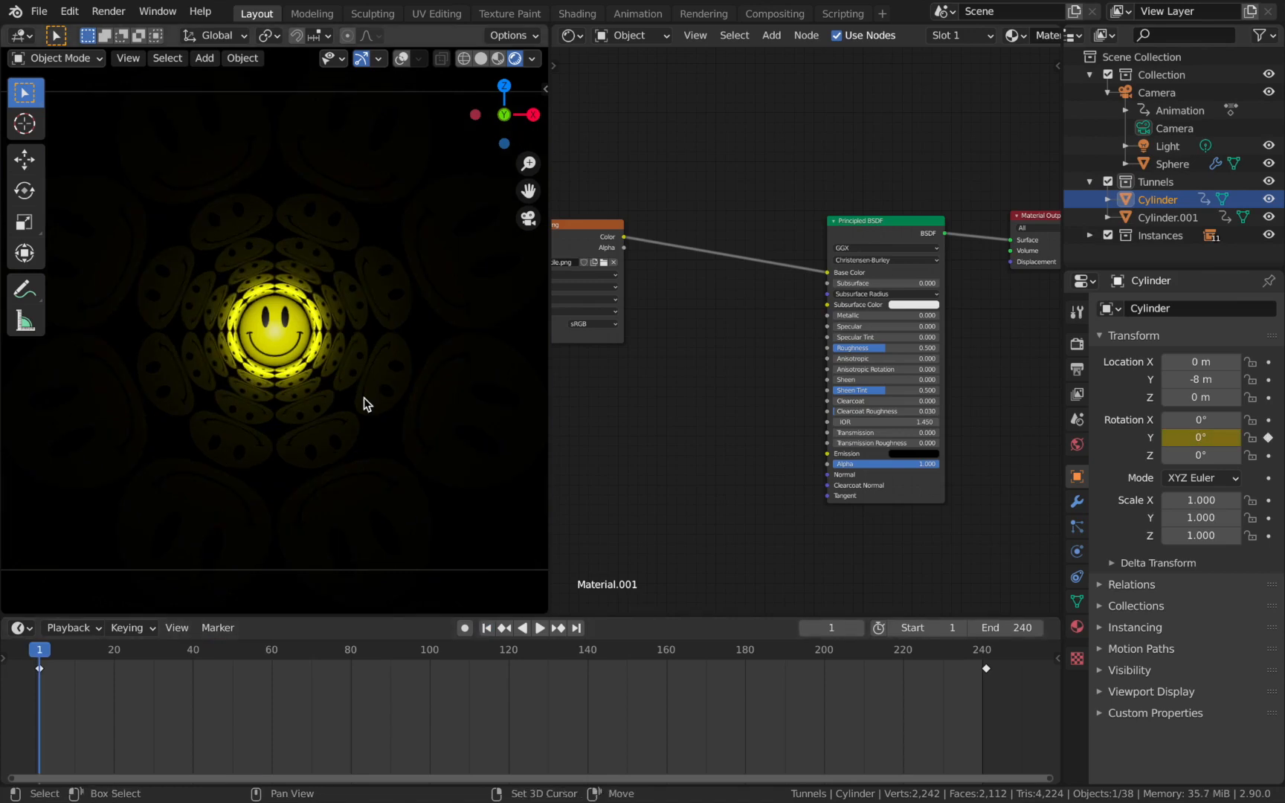
pyautogui.hotkey('shift', 'a')
pyautogui.moveTo(387, 618)
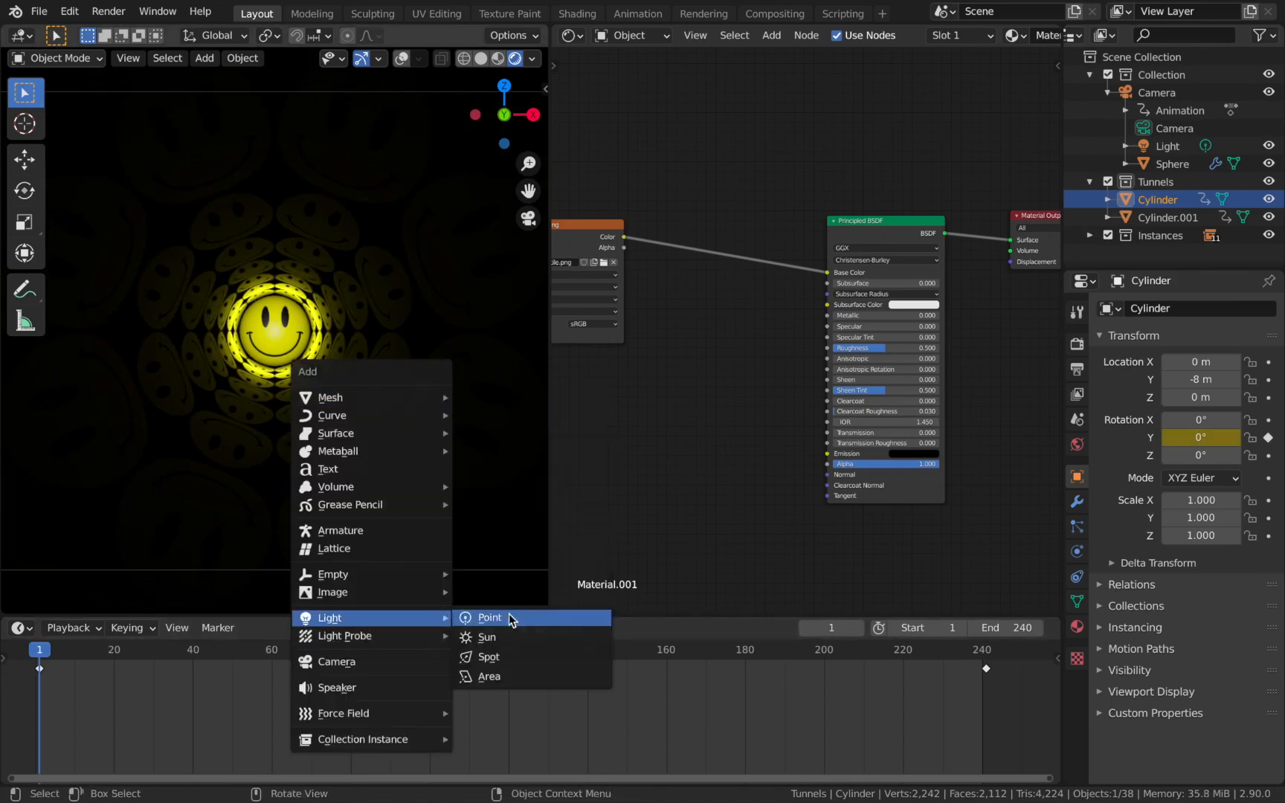
pyautogui.click(567, 618)
pyautogui.hotkey('alt', 'g')
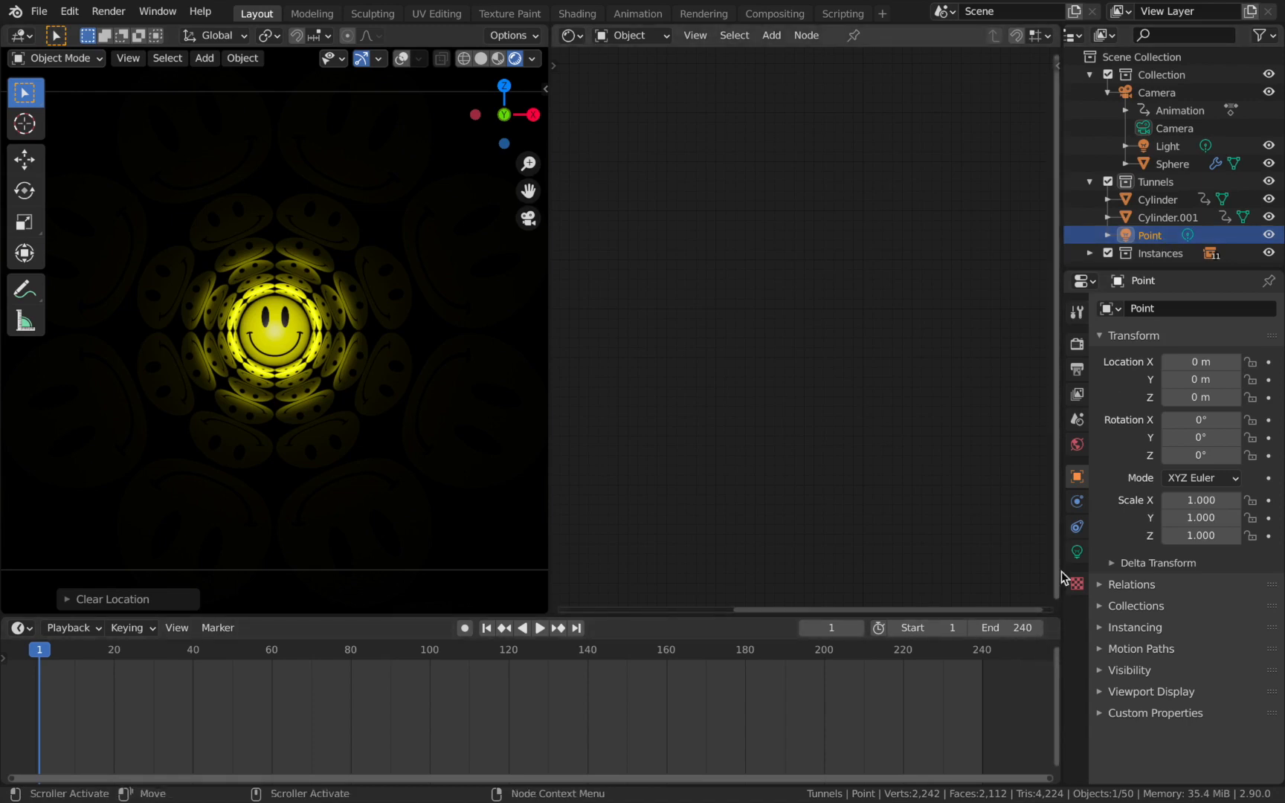
# Set the new point light's power to 1000 W and move it to about -4.44 m on Y.
pyautogui.click(1076, 553)
pyautogui.click(1217, 426)
pyautogui.write('100')
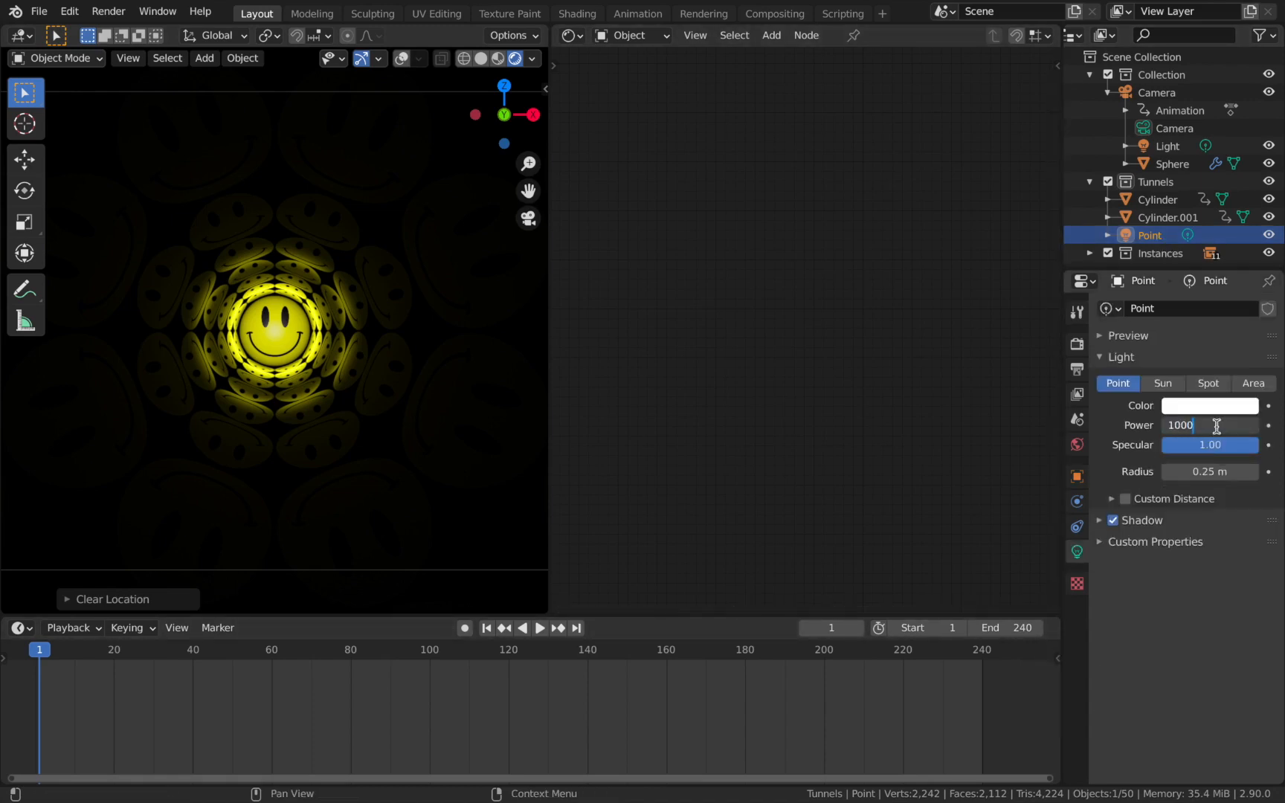
pyautogui.write('0')
pyautogui.press('Return')
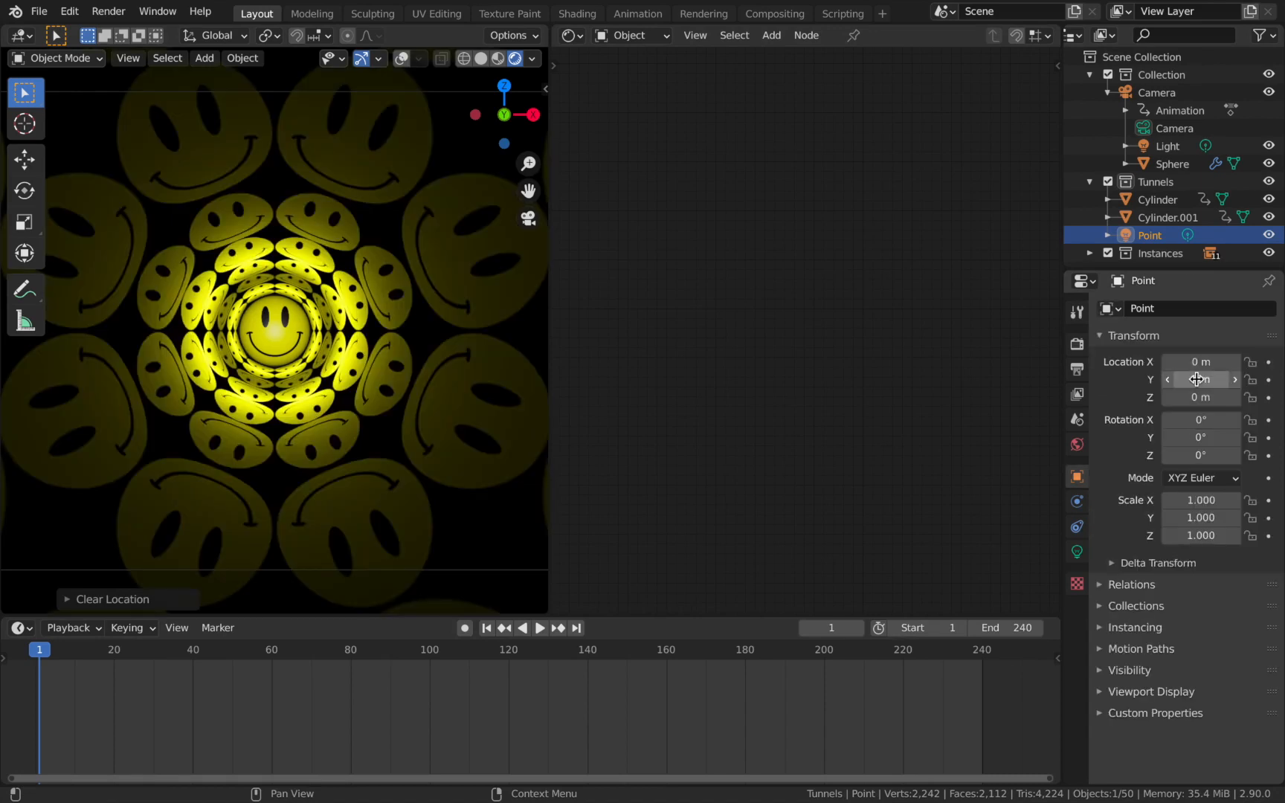
pyautogui.moveTo(1197, 379); pyautogui.dragTo(867, 379)
# Move the second point light into the main Collection and parent it to the Camera with Keep Transform.
pyautogui.moveTo(1150, 235); pyautogui.dragTo(1157, 102)
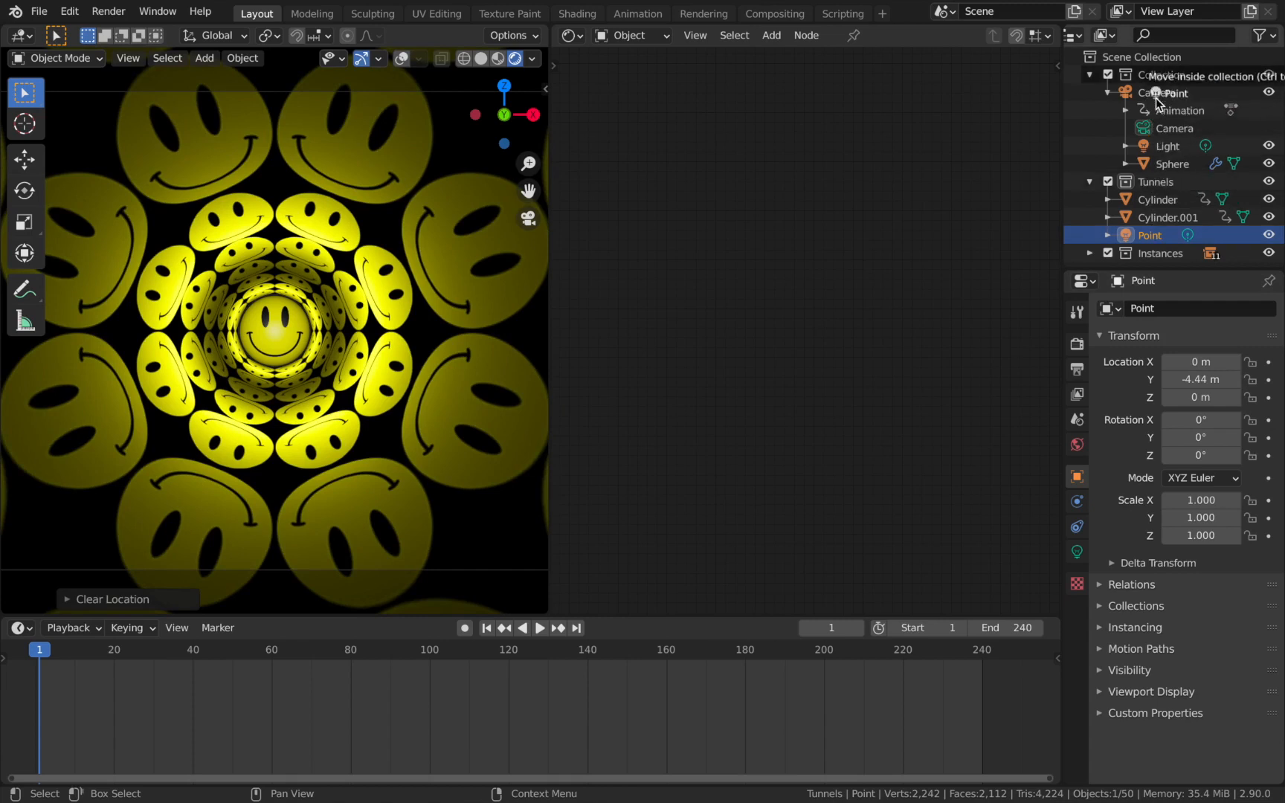
pyautogui.moveTo(1157, 103); pyautogui.dragTo(1159, 111)
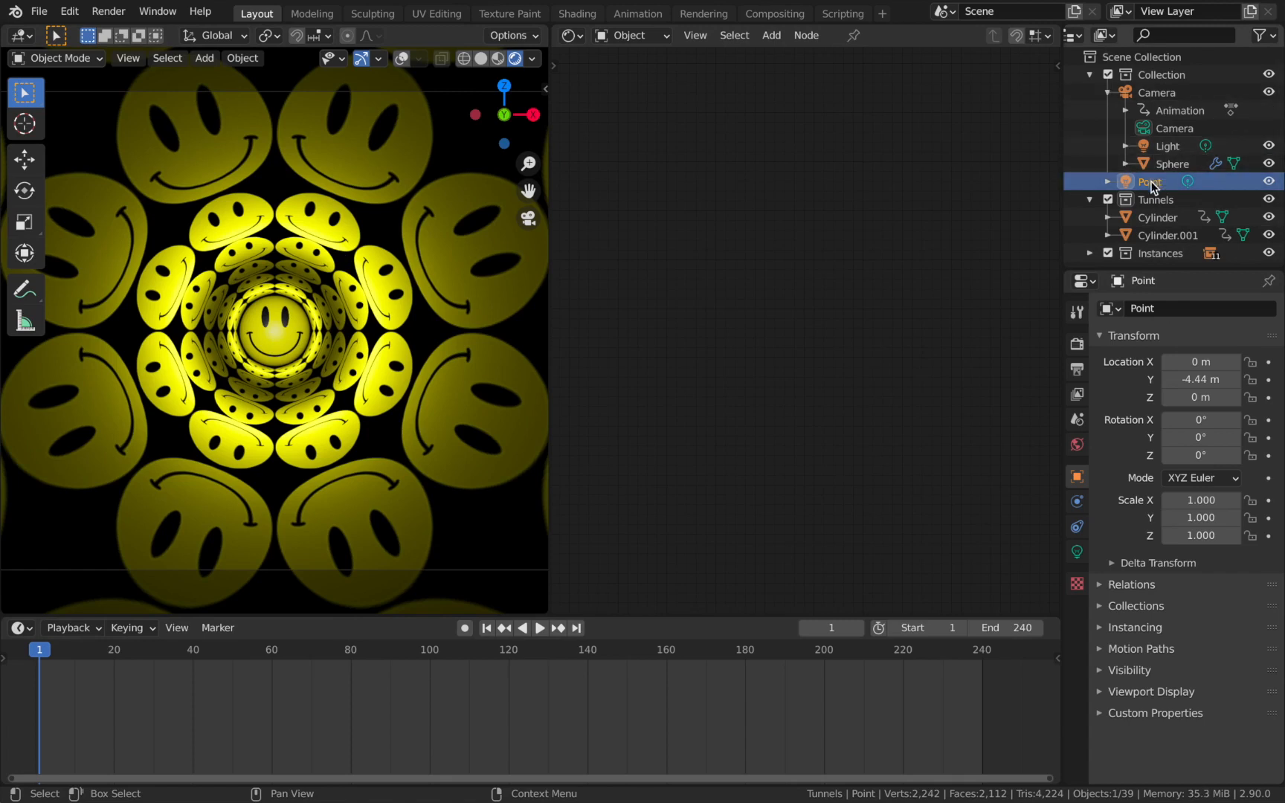
pyautogui.keyDown('ctrl'); pyautogui.click(1154, 92); pyautogui.keyUp('ctrl')
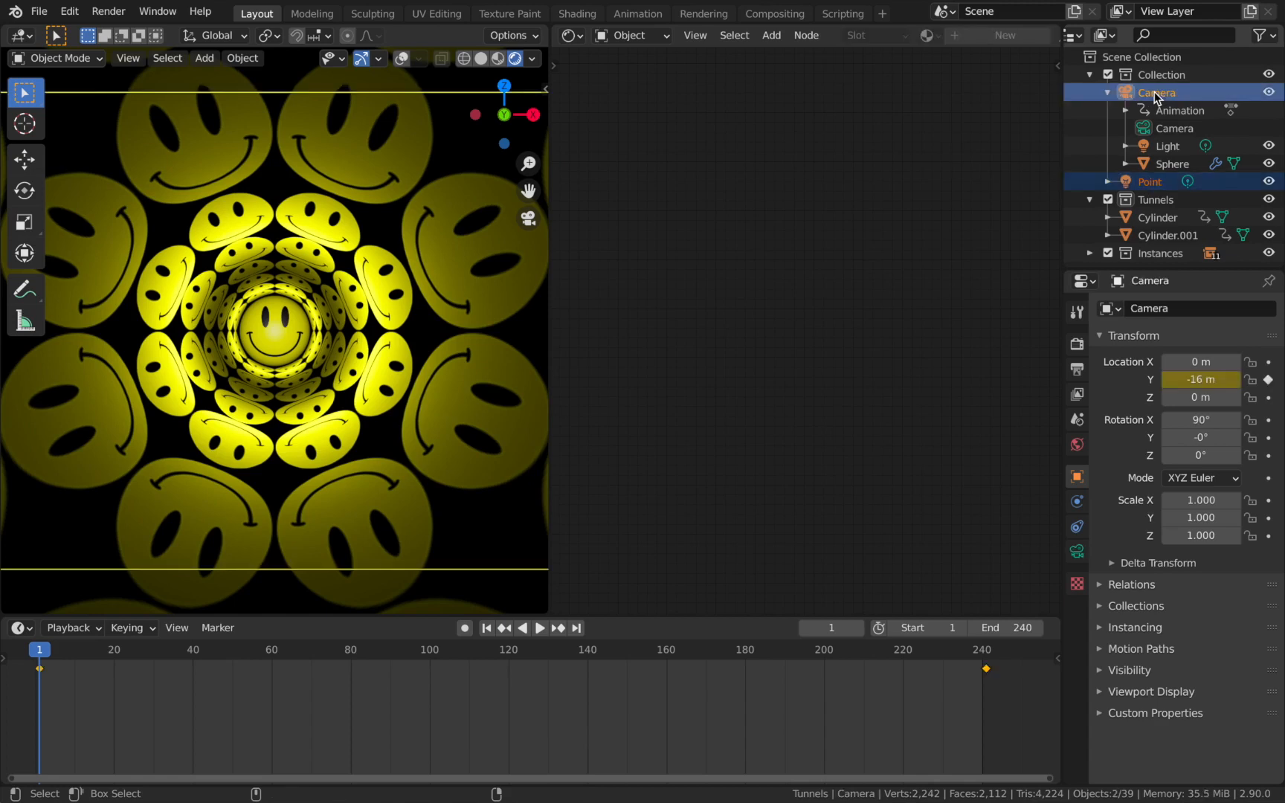
pyautogui.hotkey('ctrl', 'p')
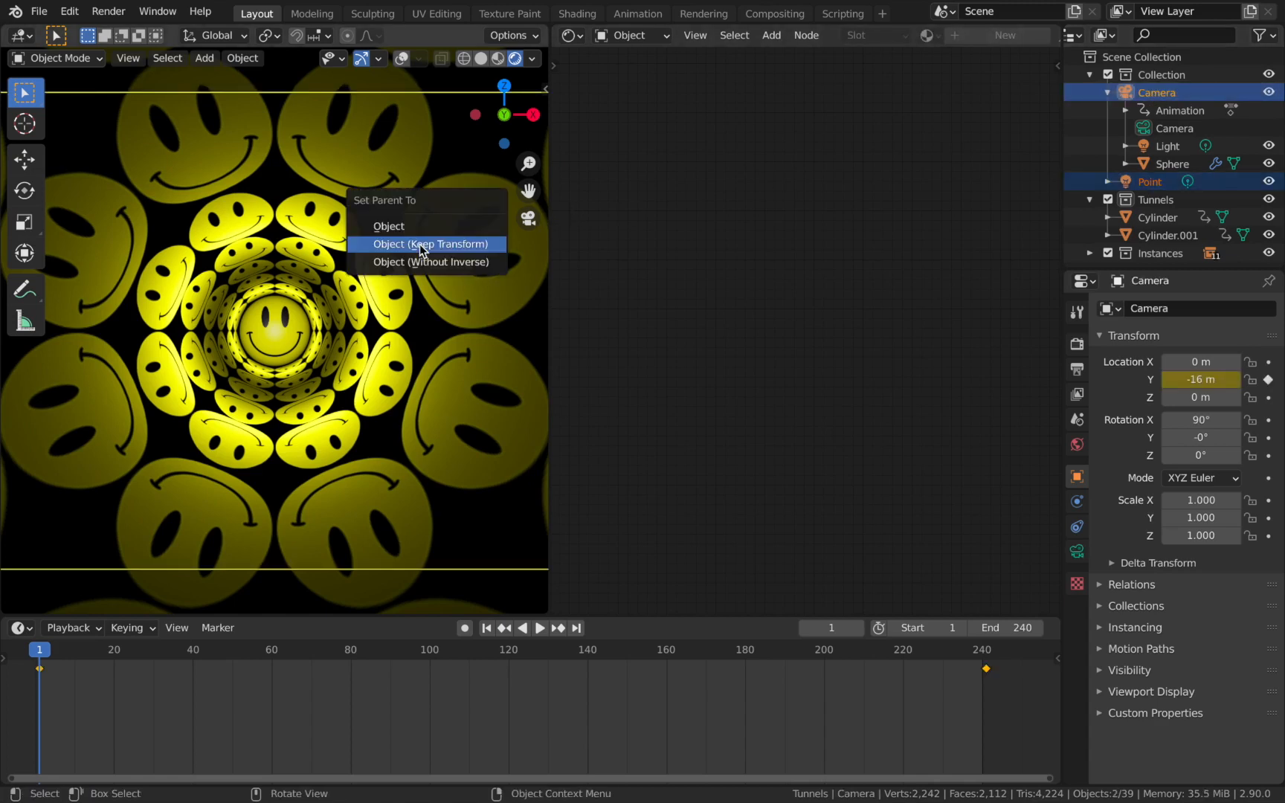
pyautogui.click(420, 244)
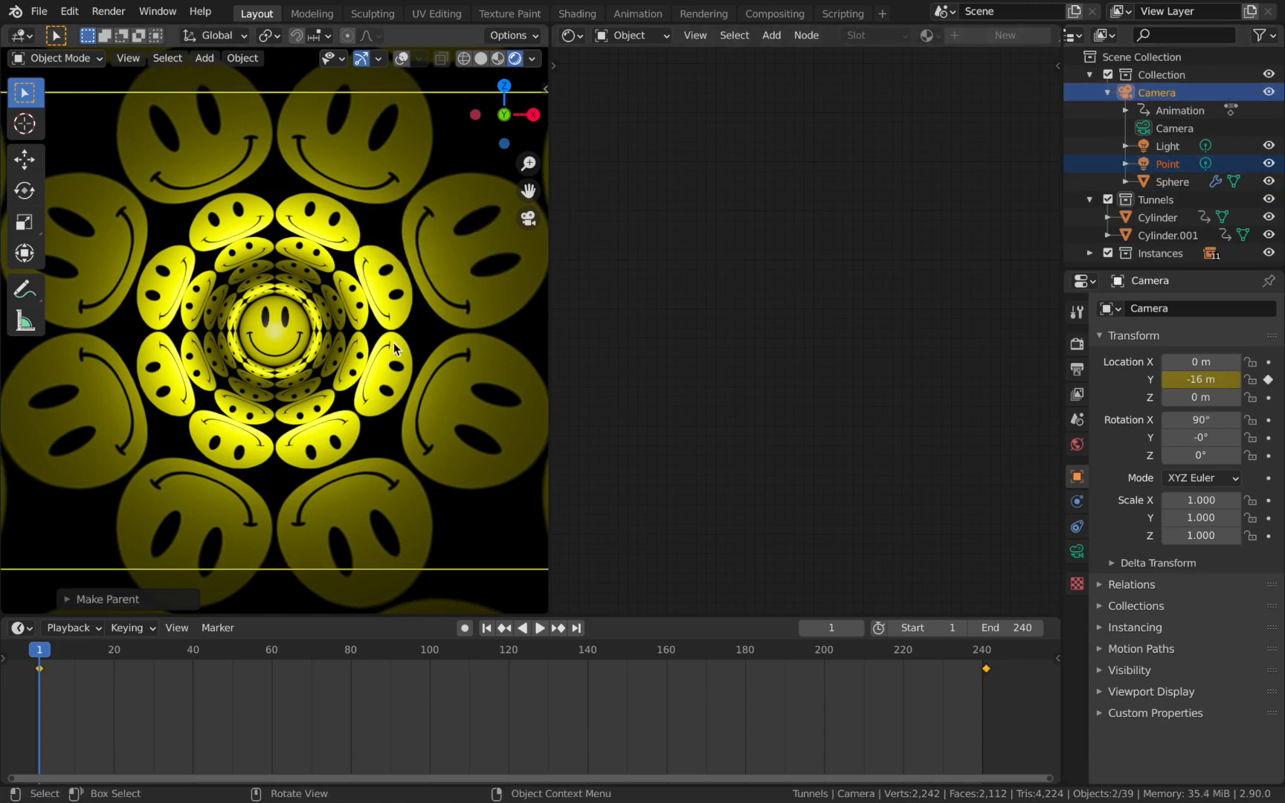
# Join the 3D viewport with the neighbouring shader editor so the viewport fills the whole area, and select the Cylinder tunnel.
pyautogui.rightClick(552, 225)
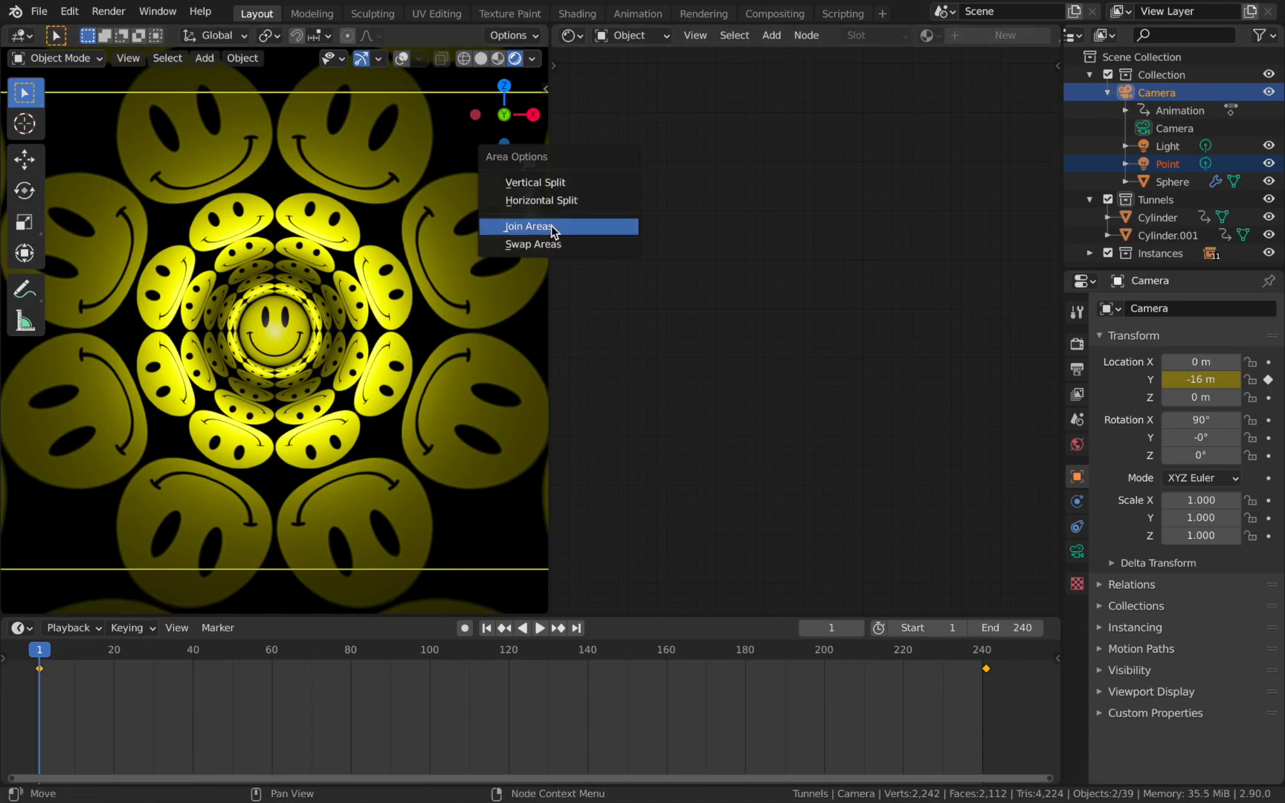
pyautogui.click(551, 226)
pyautogui.click(656, 353)
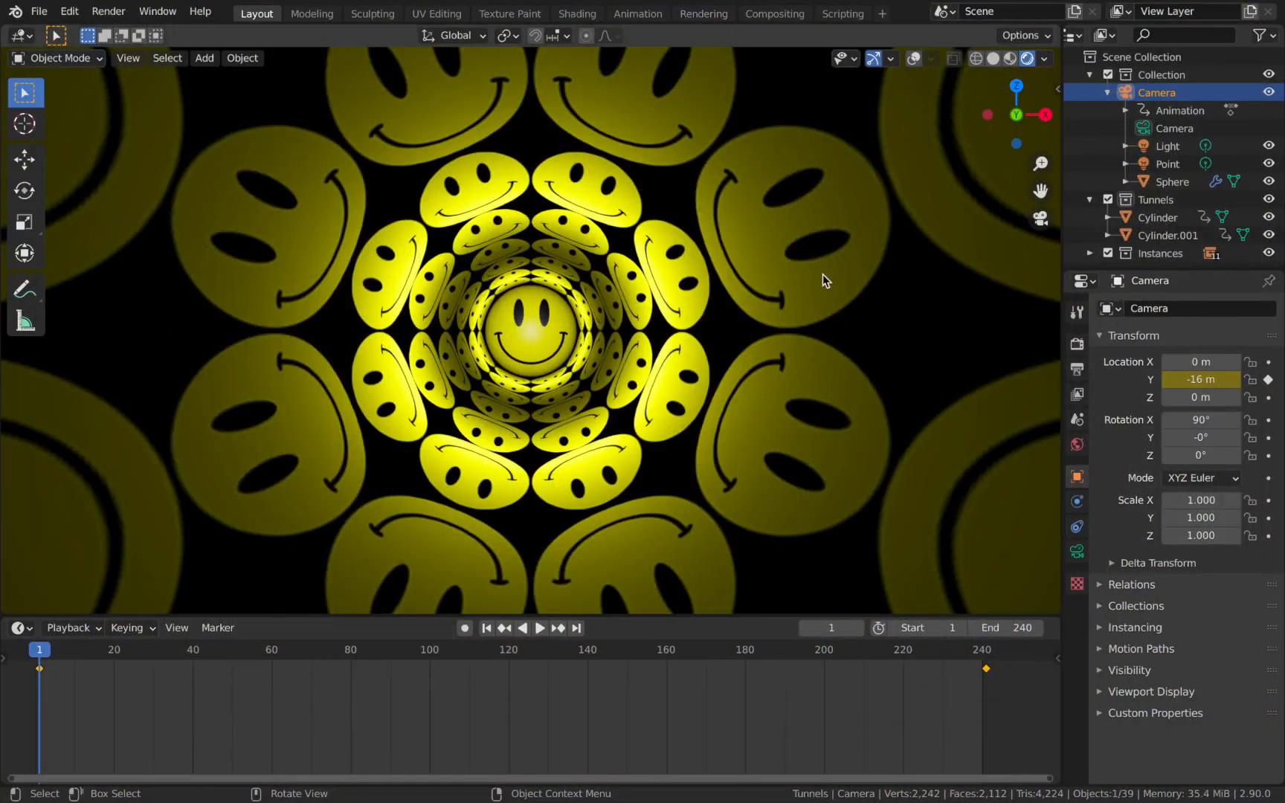
pyautogui.click(823, 270)
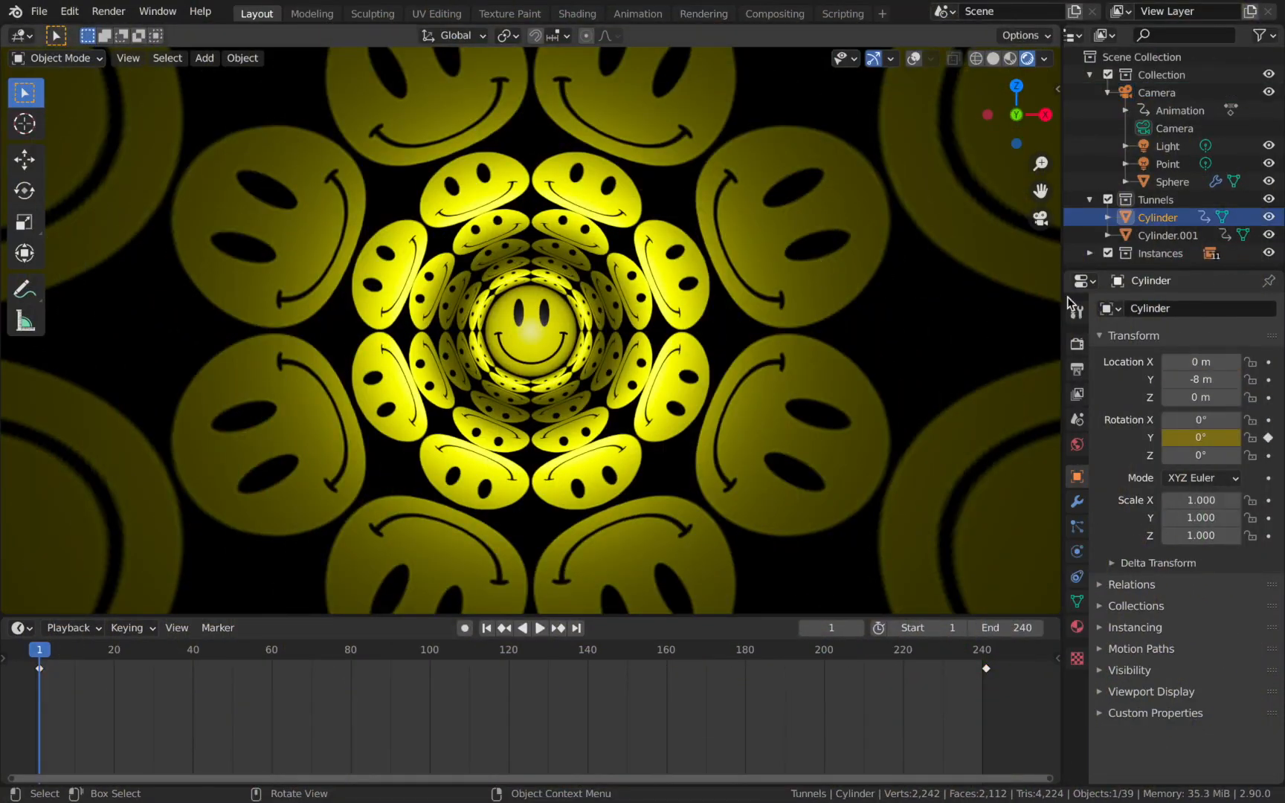
# Try Bloom in the Eevee render settings and switch it off again.
pyautogui.click(1077, 343)
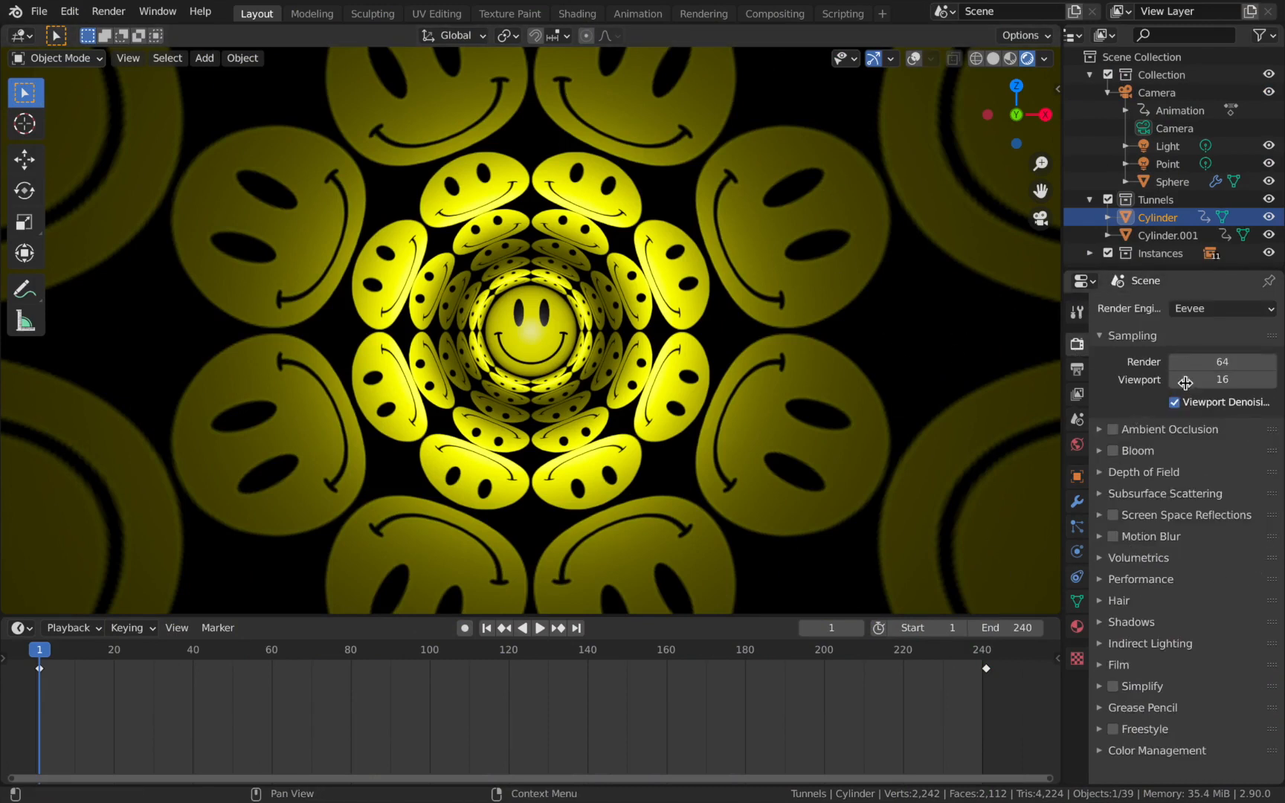
pyautogui.click(1114, 451)
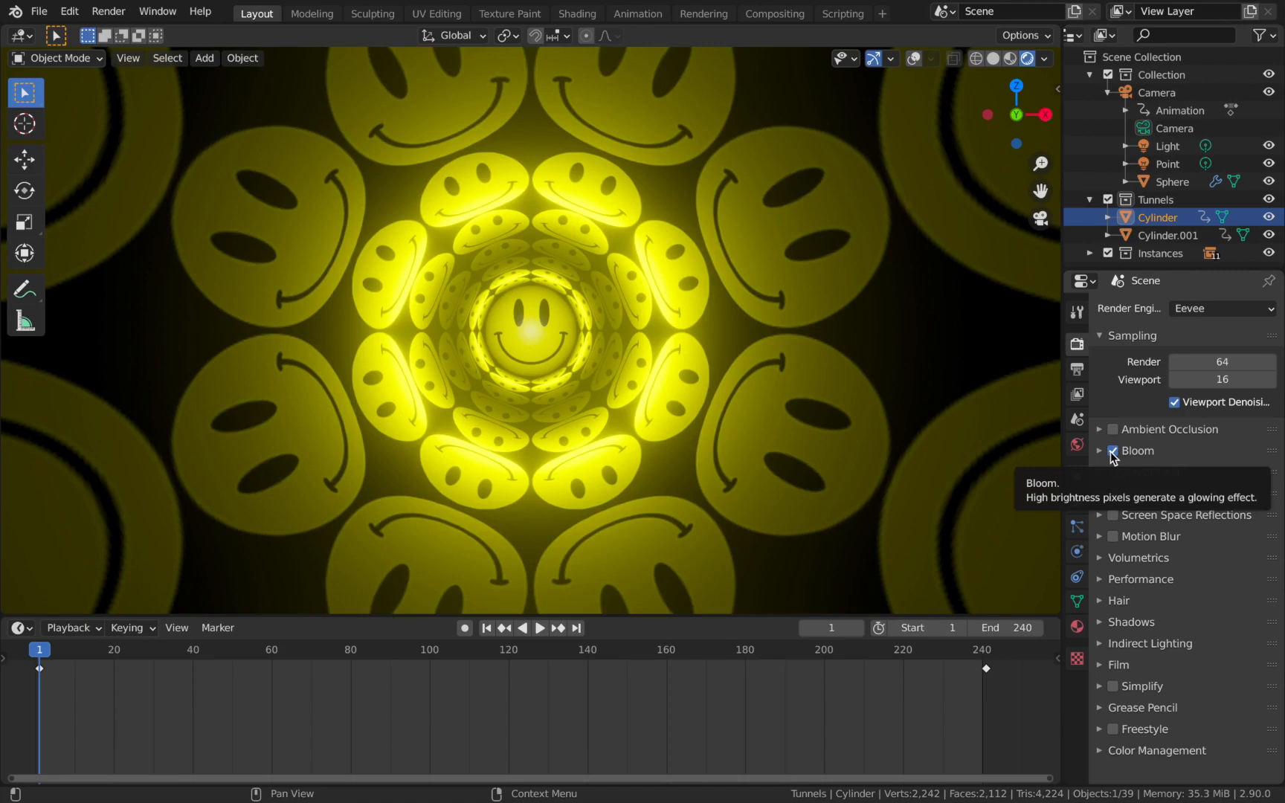
pyautogui.click(1113, 451)
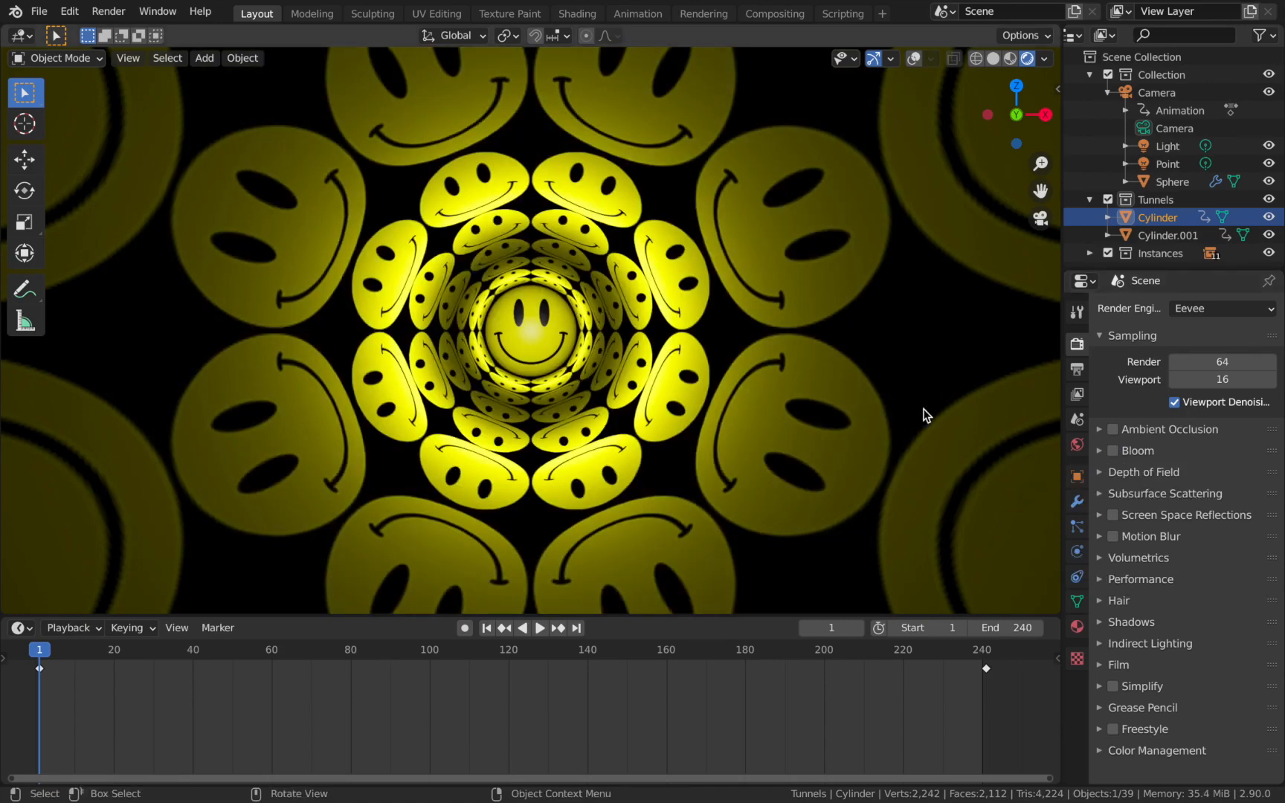
pyautogui.scroll(-3, 800, 389)
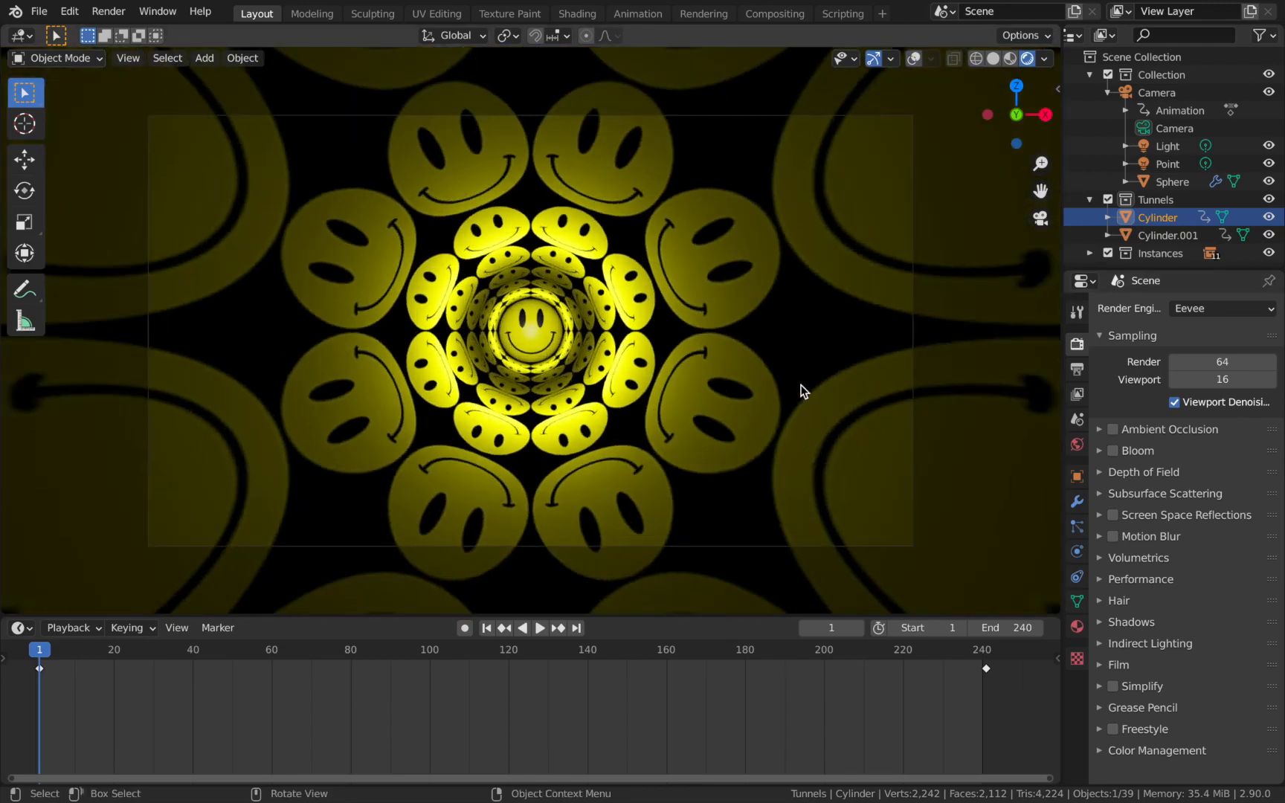
pyautogui.scroll(3, 802, 390)
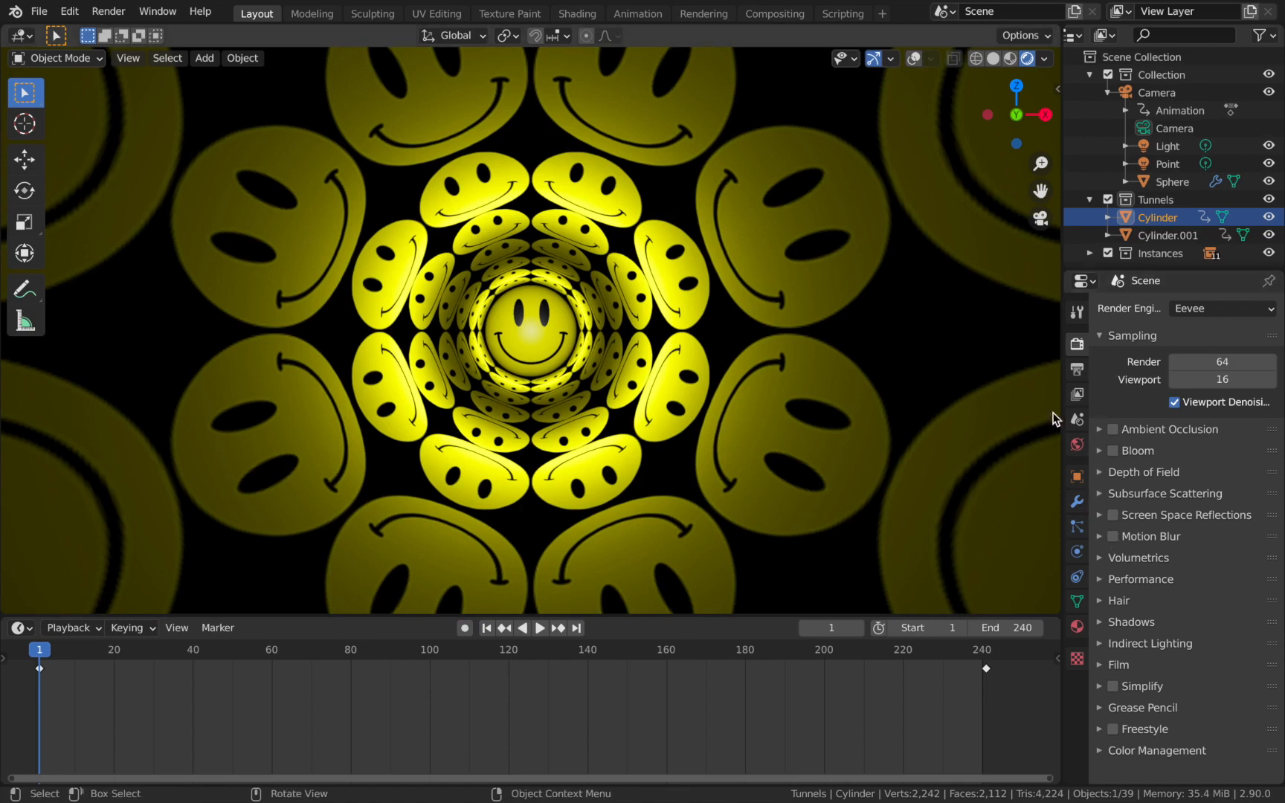
# Preview the camera's focal length at about 20 and 106 mm during playback, and set it to 30 mm.
pyautogui.click(1176, 131)
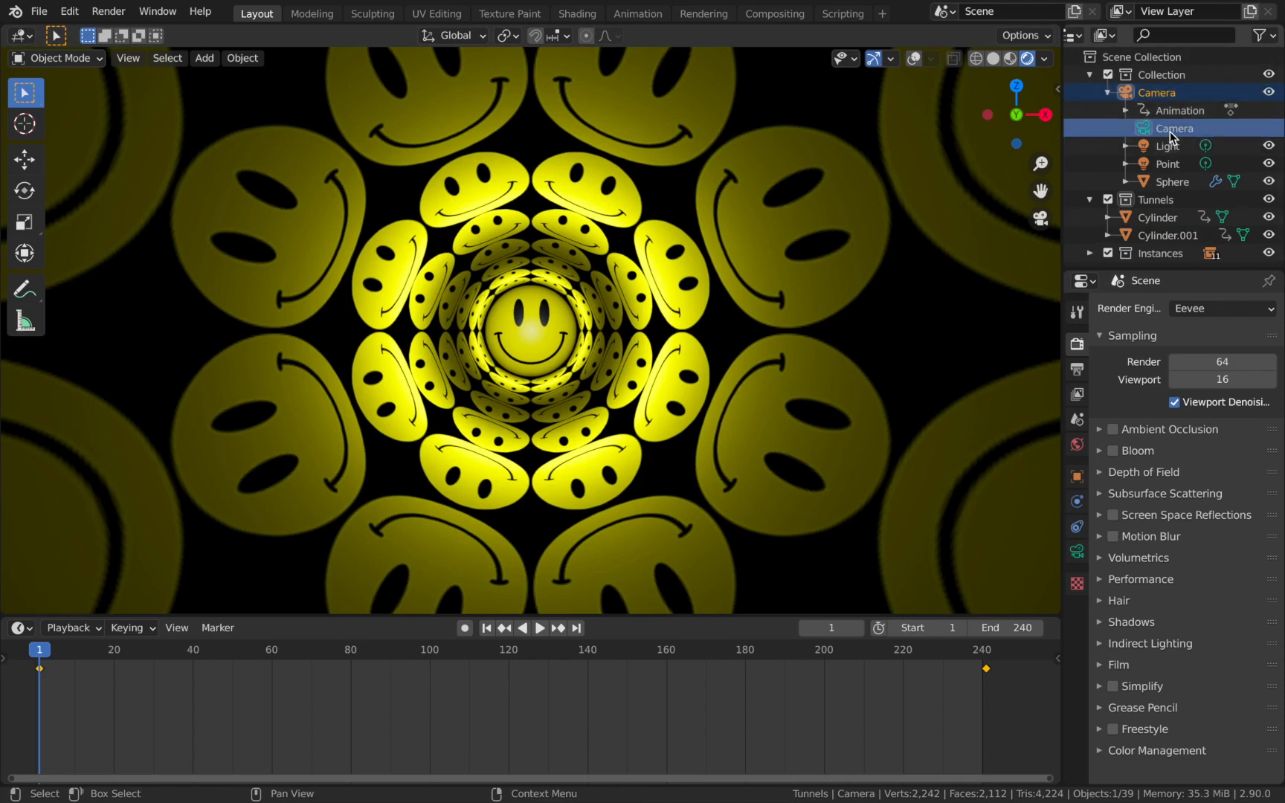
pyautogui.click(1078, 553)
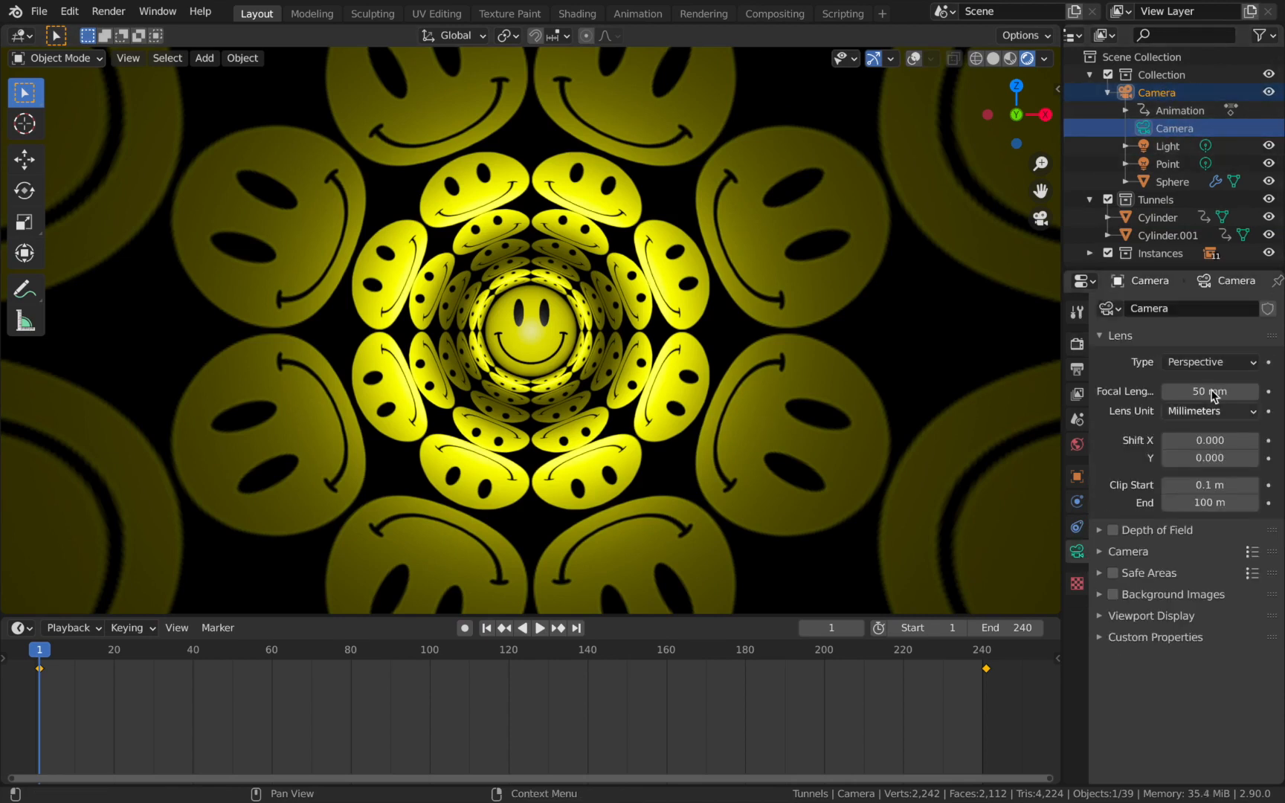
pyautogui.press('space')
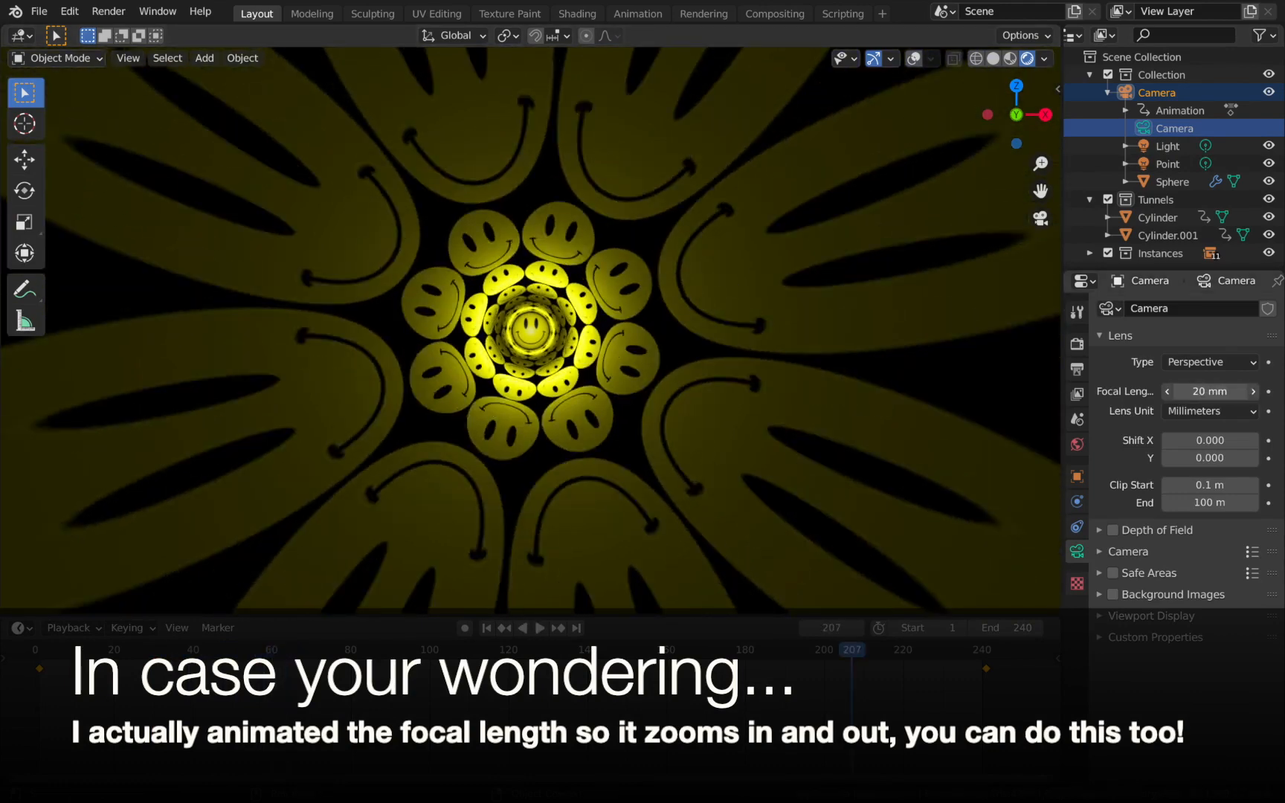
pyautogui.moveTo(1210, 392); pyautogui.dragTo(1272, 392)
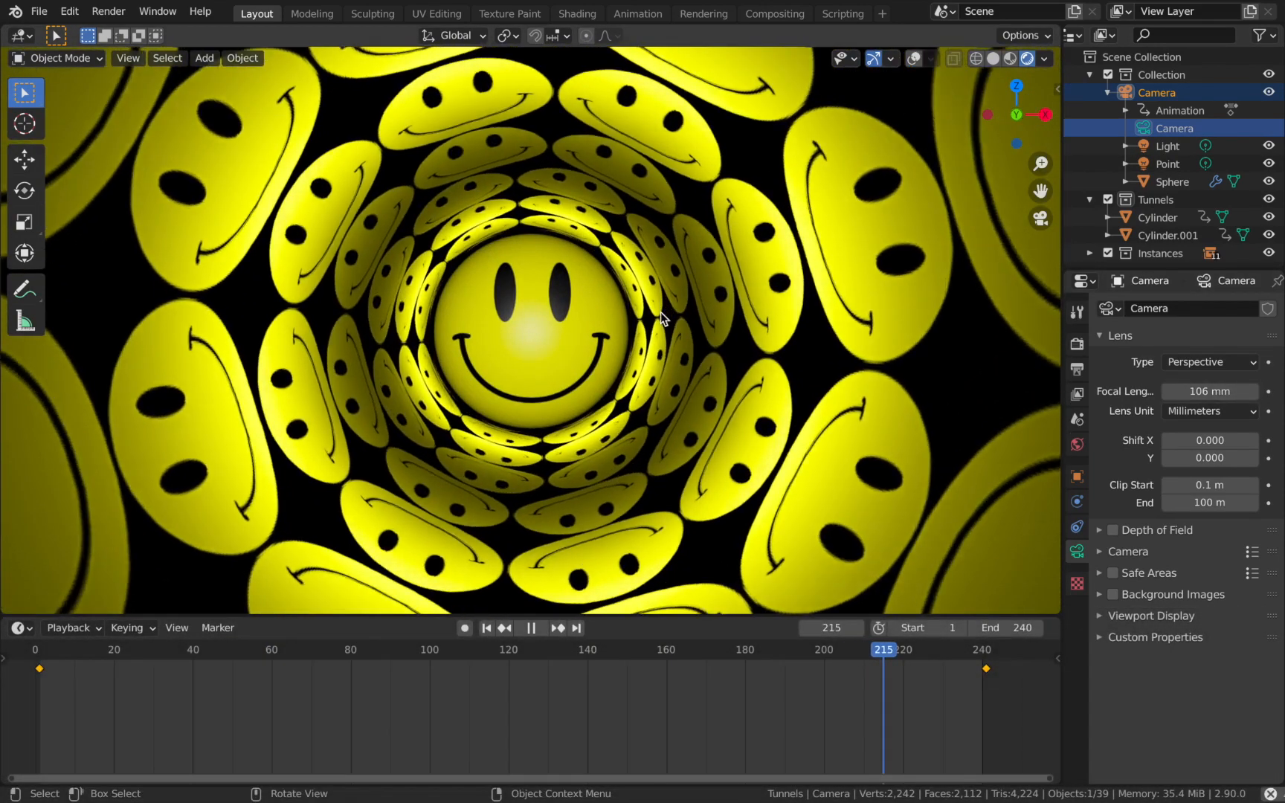
pyautogui.press('space')
pyautogui.click(1213, 392)
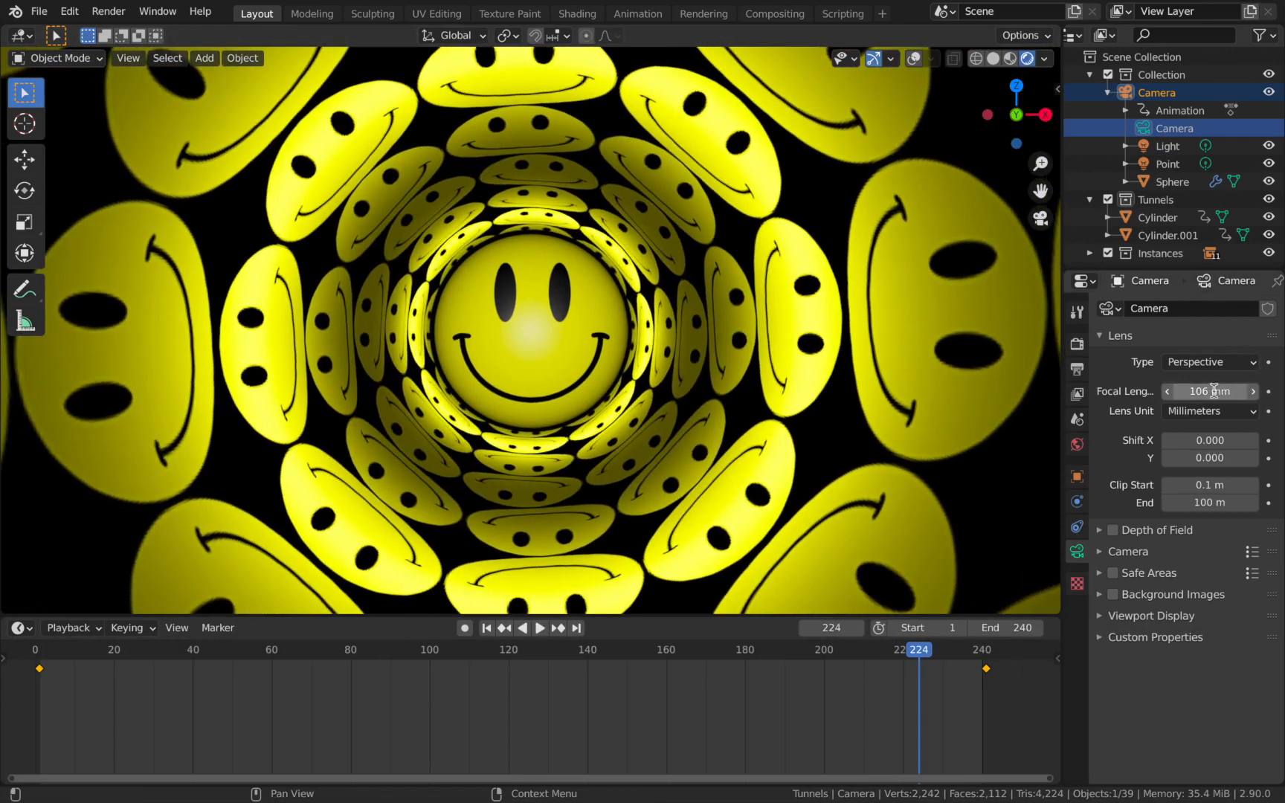
pyautogui.write('30')
pyautogui.press('Return')
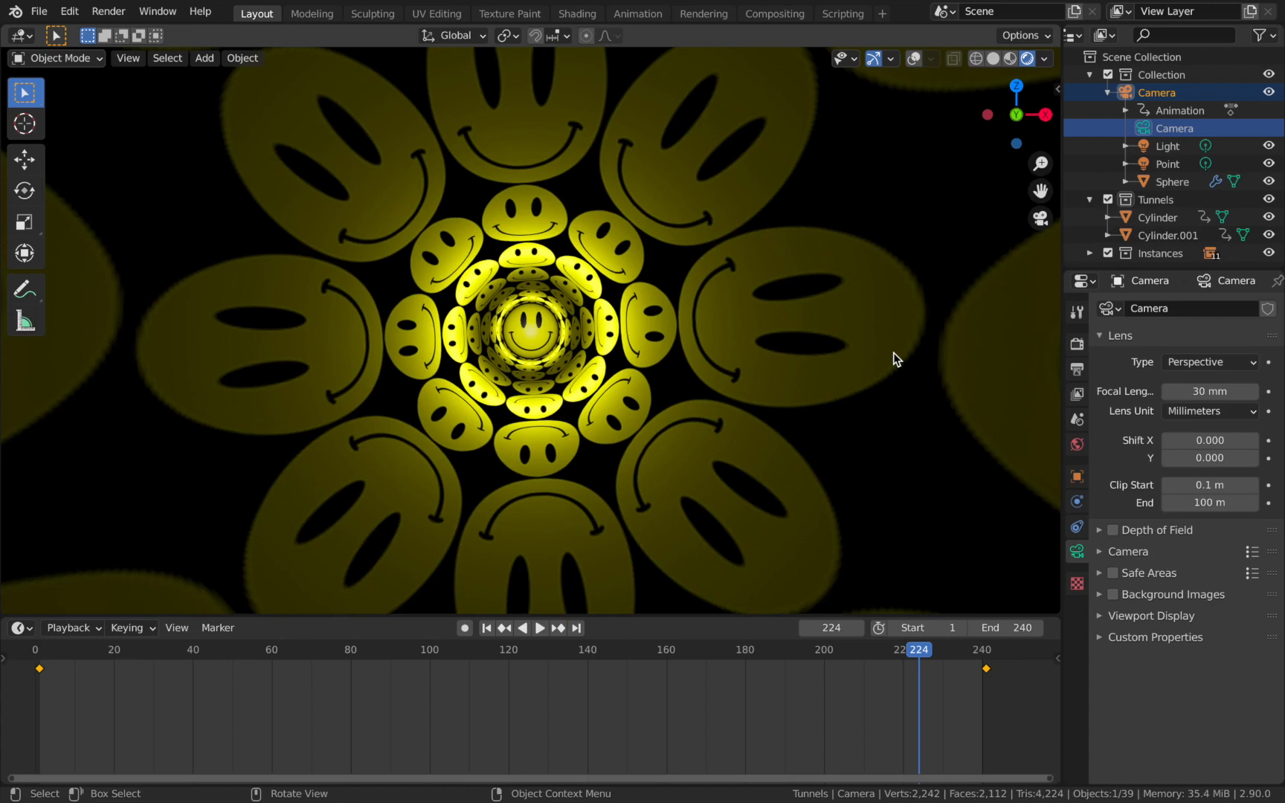
# Render frame 132 as a still image with the Eevee settings.
pyautogui.click(1077, 369)
pyautogui.click(1077, 344)
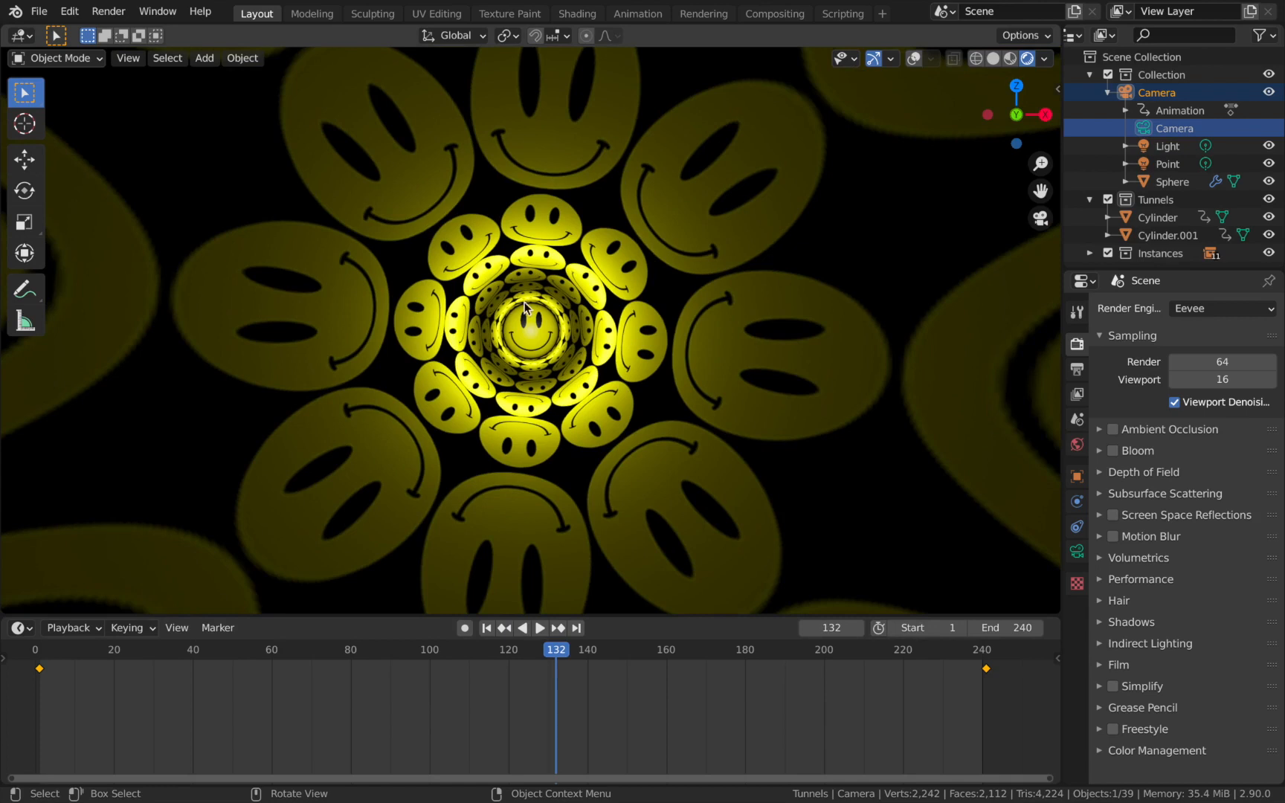
pyautogui.press('F12')
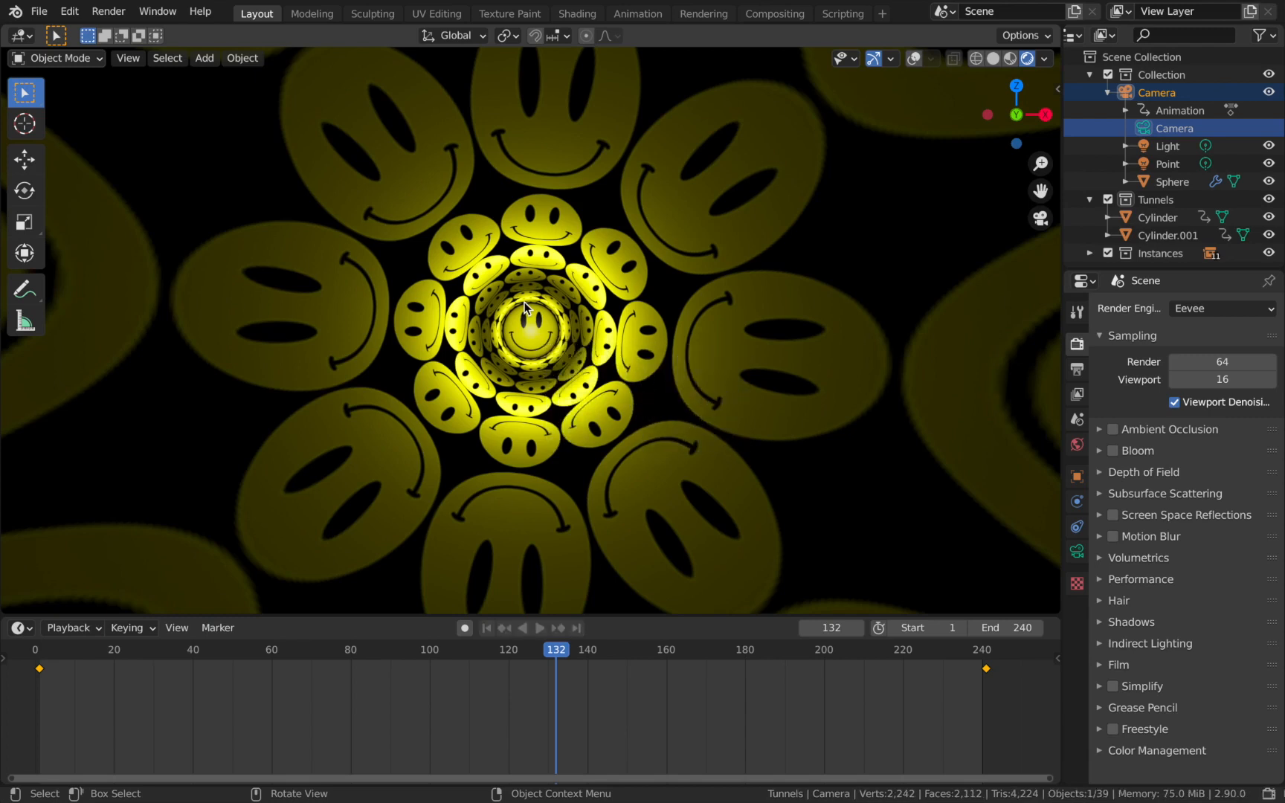
# Enable compositing nodes, hide the node editor's sidebar, and spread the Render Layers and Composite nodes apart.
pyautogui.click(758, 16)
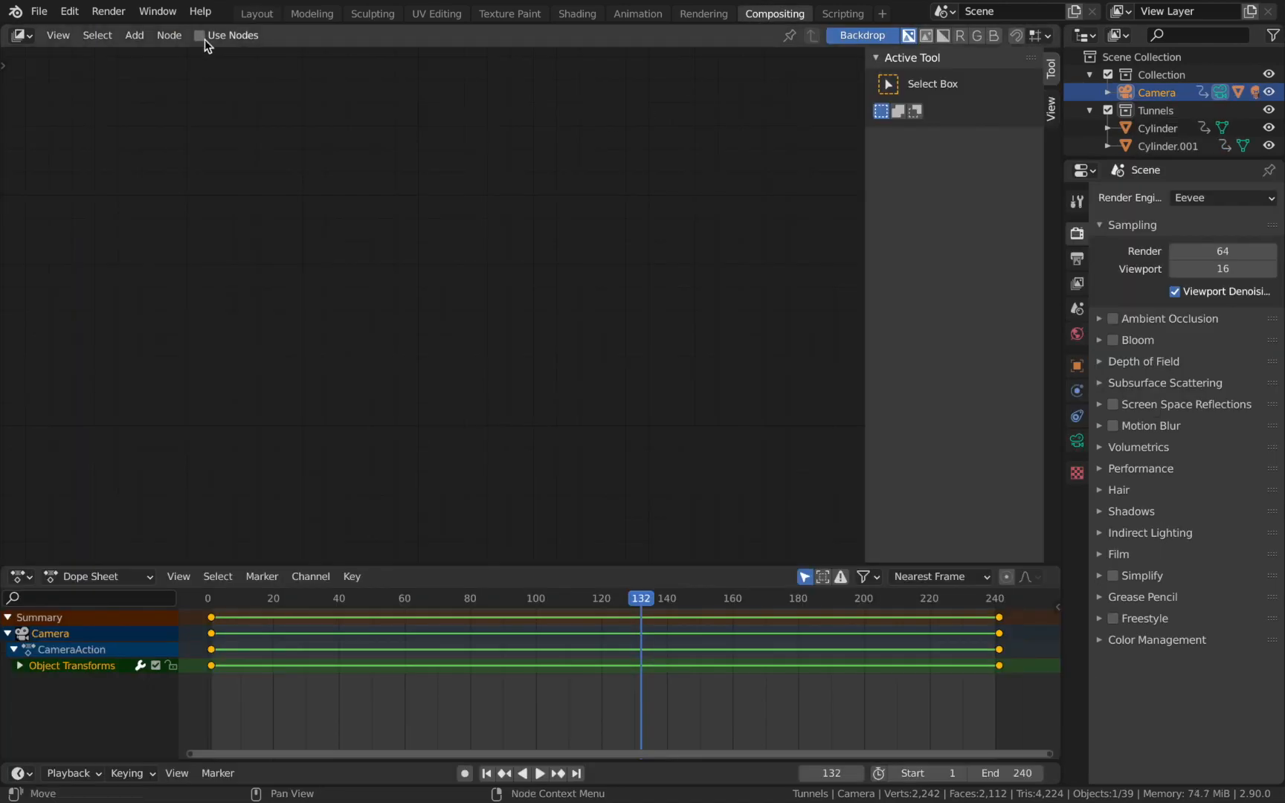
pyautogui.click(199, 35)
pyautogui.scroll(-4, 625, 245)
pyautogui.press('n')
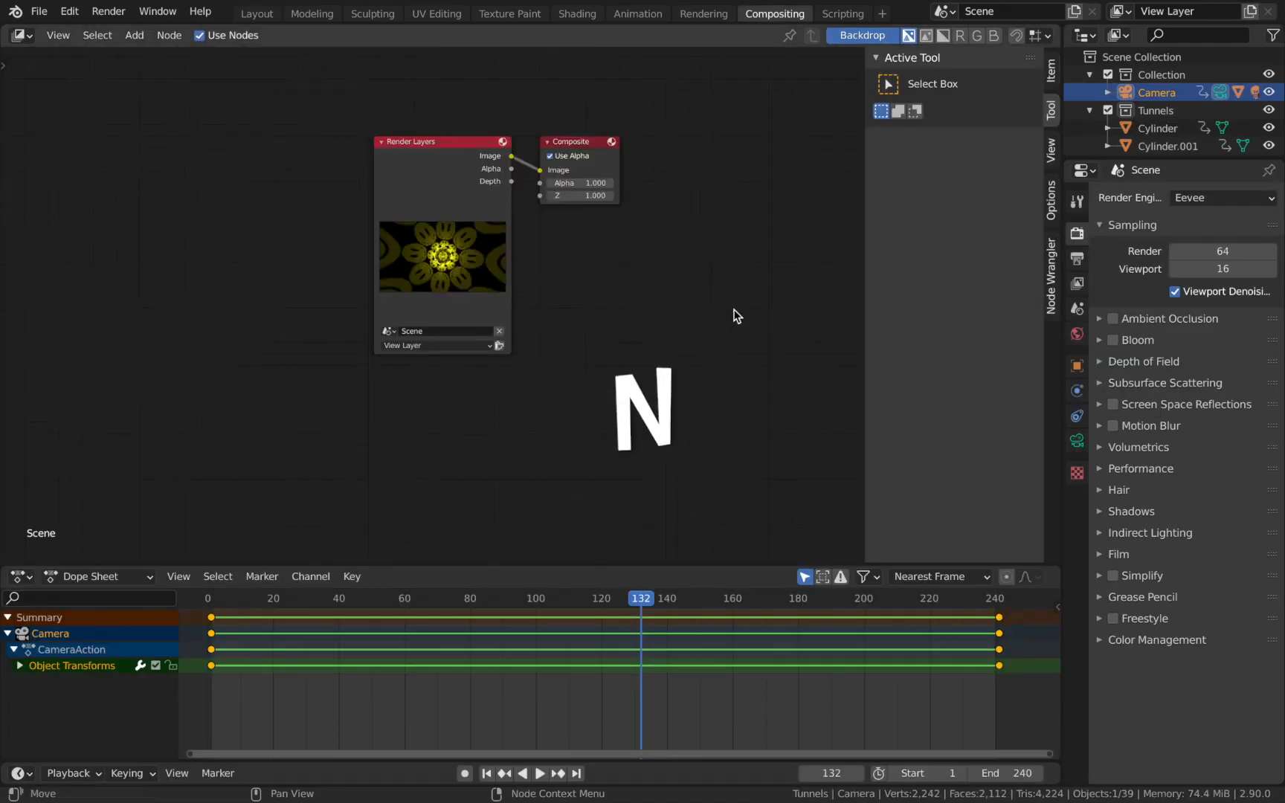
pyautogui.scroll(1, 616, 238)
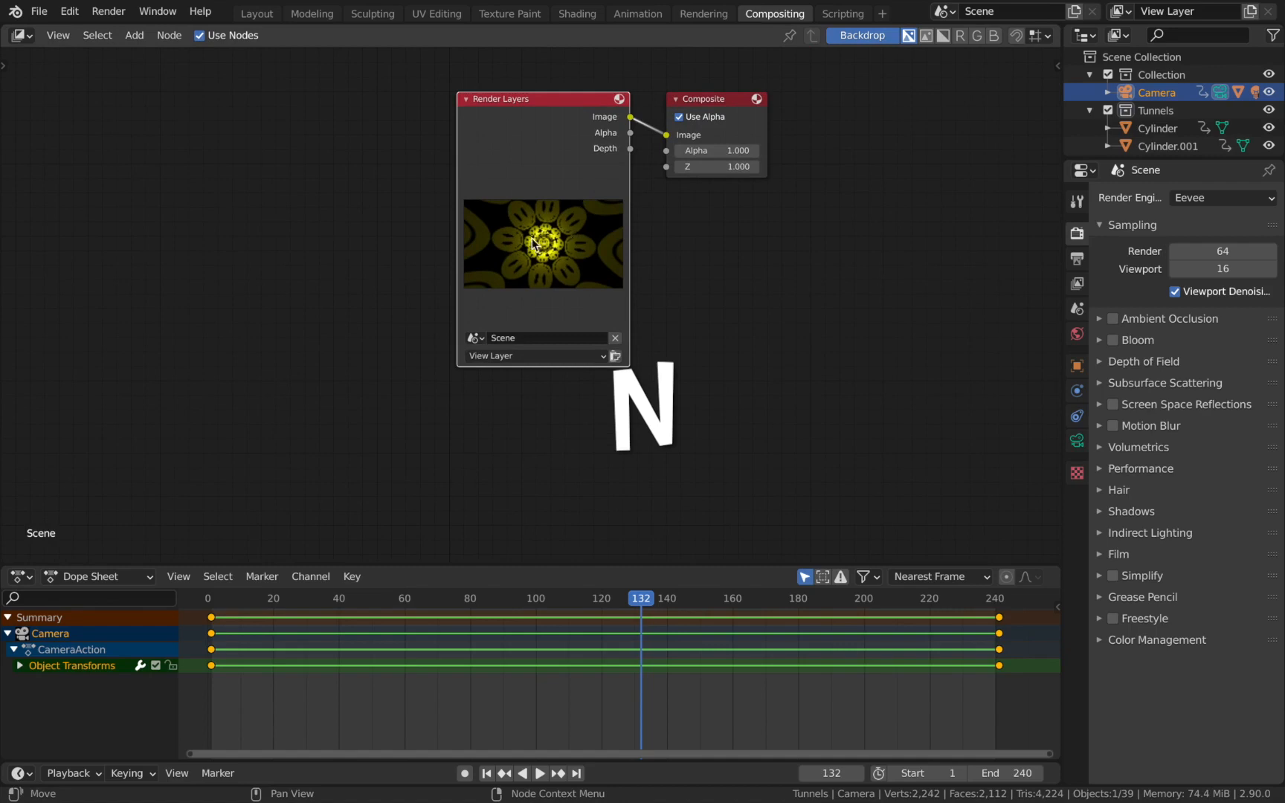
pyautogui.scroll(-5, 717, 234)
pyautogui.moveTo(654, 165); pyautogui.dragTo(477, 206, button='middle')
pyautogui.click(477, 207)
pyautogui.moveTo(477, 212); pyautogui.dragTo(773, 198)
pyautogui.click(597, 324)
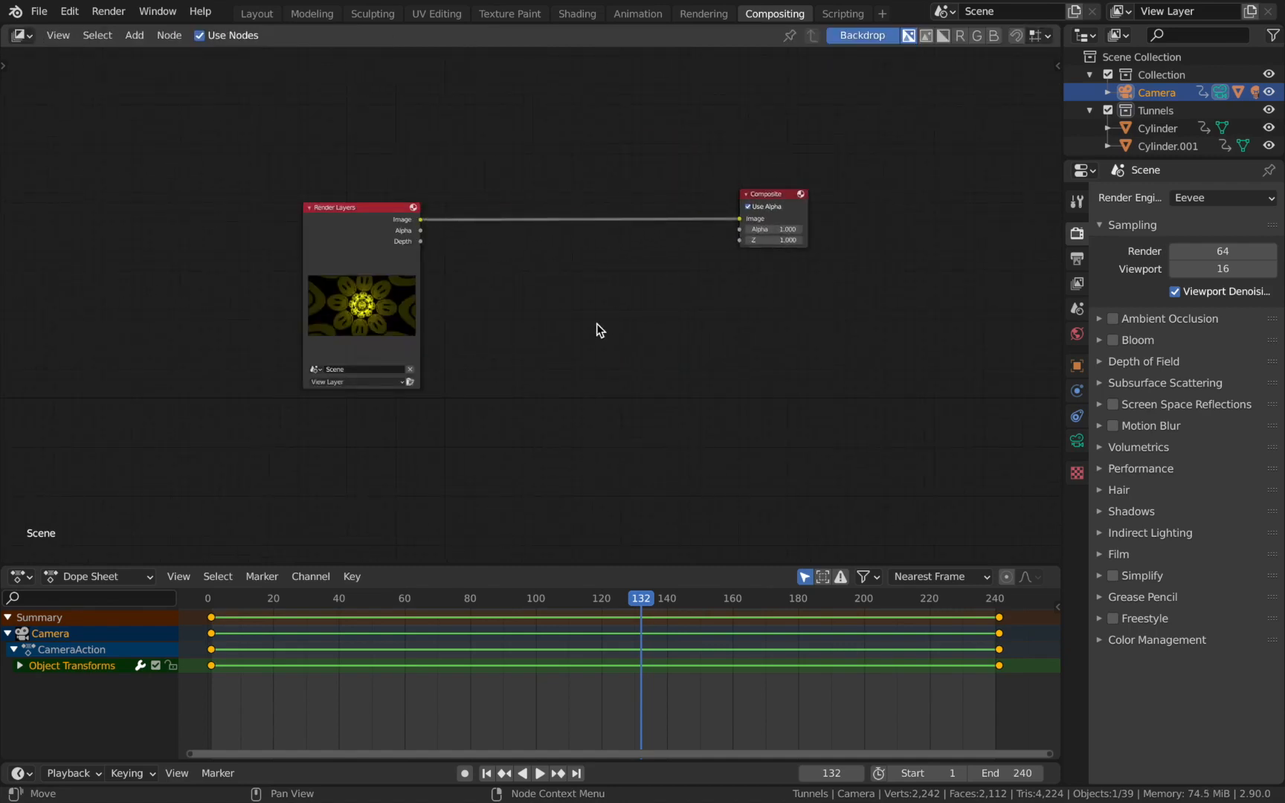
# Add a Viewer node below the Composite node and connect the Render Layers image output to it.
pyautogui.hotkey('shift', 'a')
pyautogui.moveTo(606, 371)
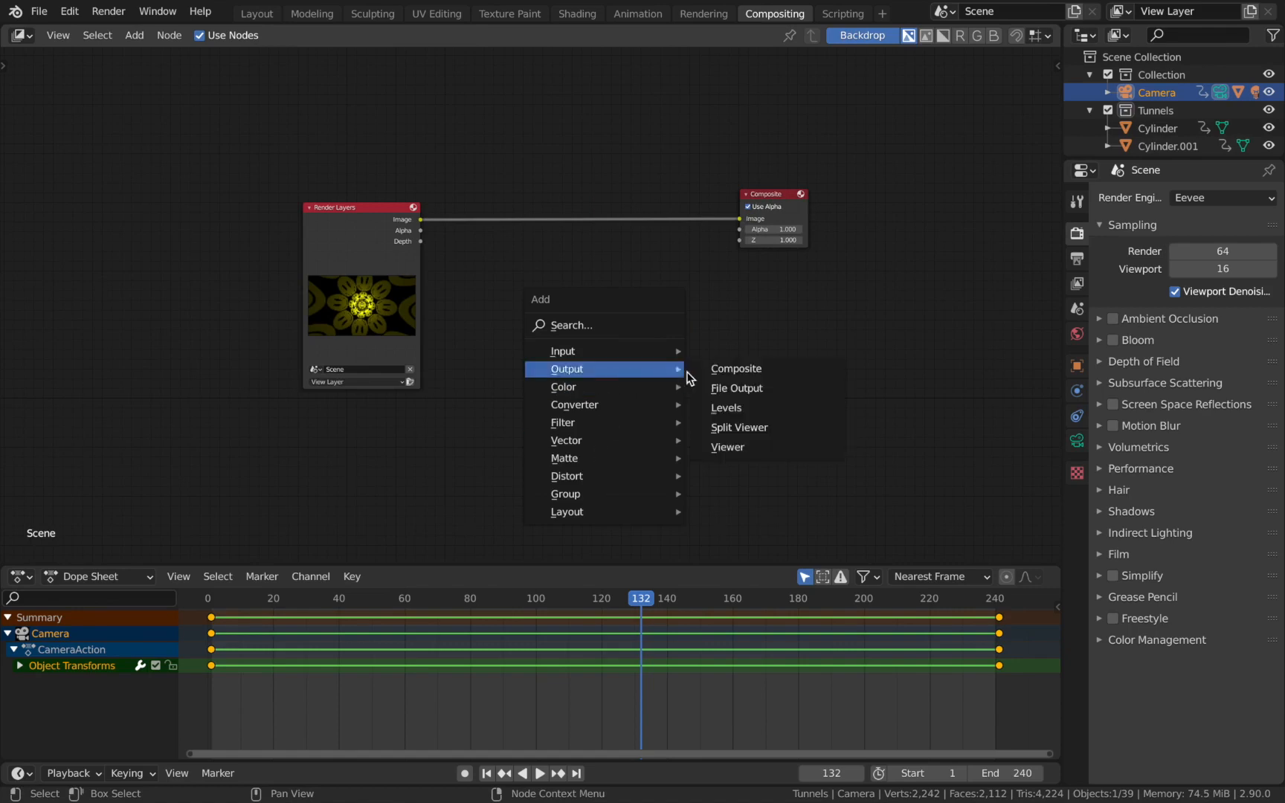
pyautogui.click(726, 446)
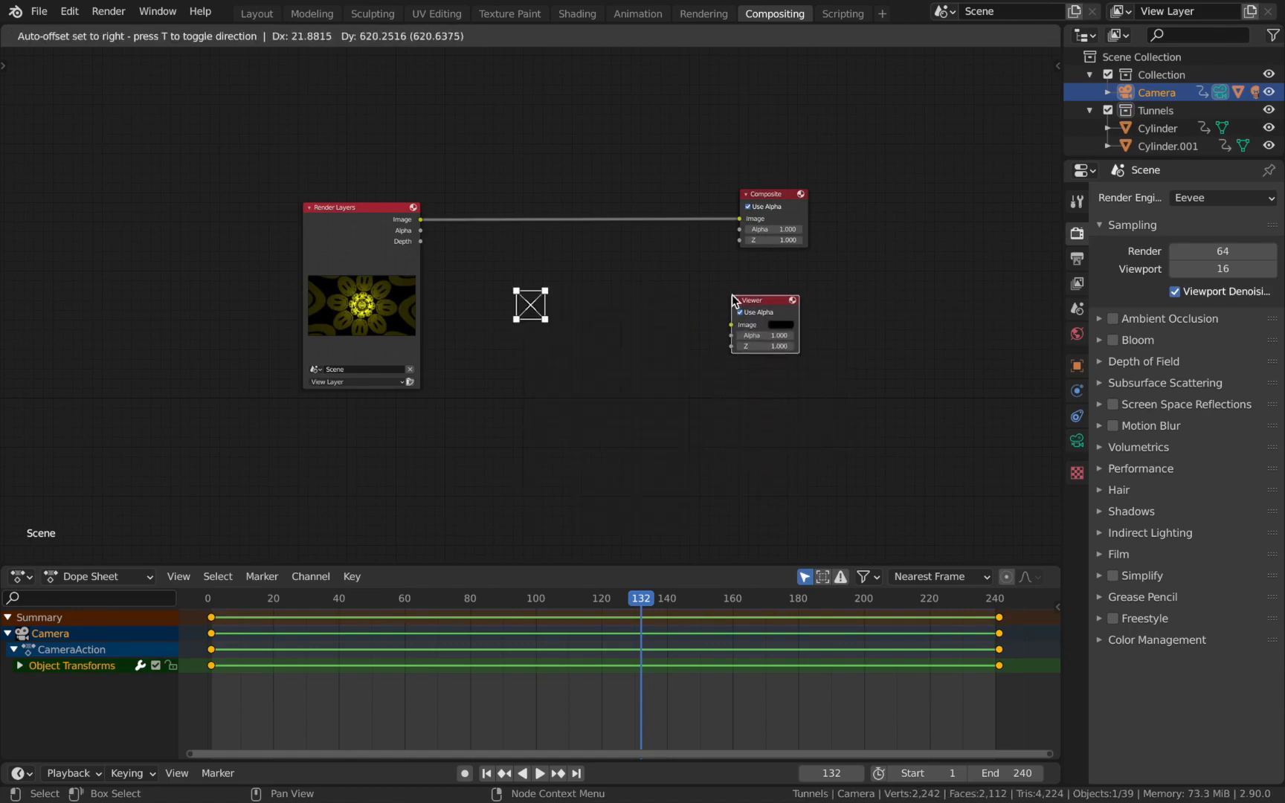
pyautogui.click(733, 300)
pyautogui.moveTo(422, 220); pyautogui.dragTo(734, 325)
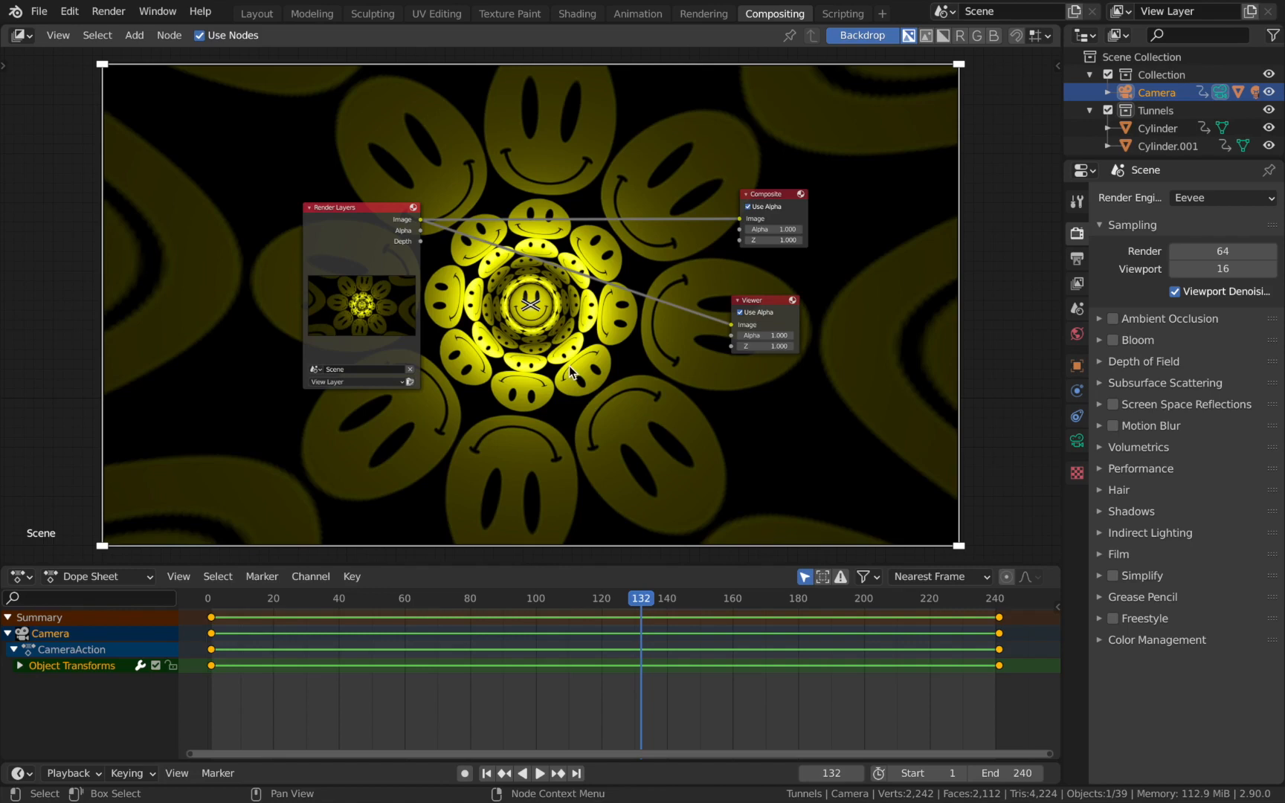
# Add a shared reroute point on the links from Render Layers to the Composite and Viewer nodes.
pyautogui.scroll(-1, 533, 401)
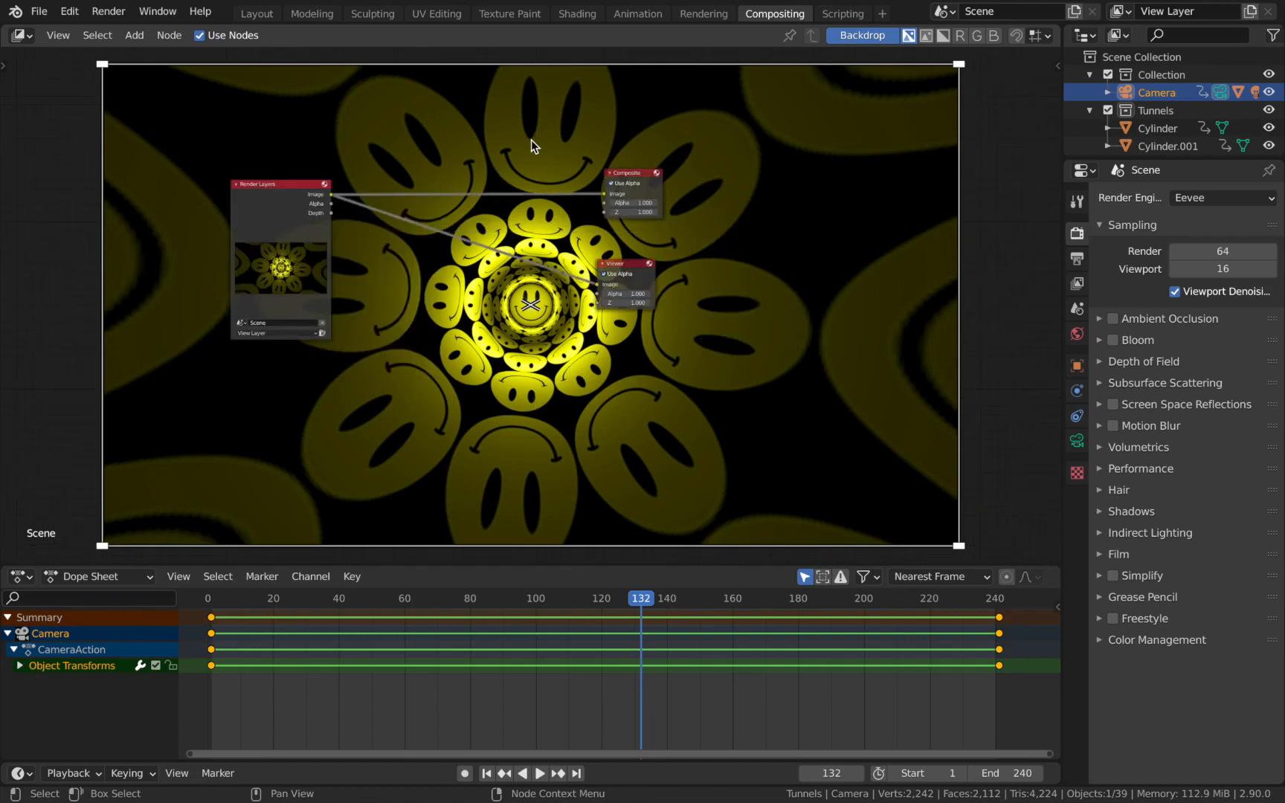
pyautogui.moveTo(544, 138)
pyautogui.keyDown('shift'); pyautogui.mouseDown(button='right')
pyautogui.moveTo(558, 279)
pyautogui.moveTo(549, 307)
pyautogui.mouseUp(button='right'); pyautogui.keyUp('shift')
pyautogui.scroll(2, 548, 306)
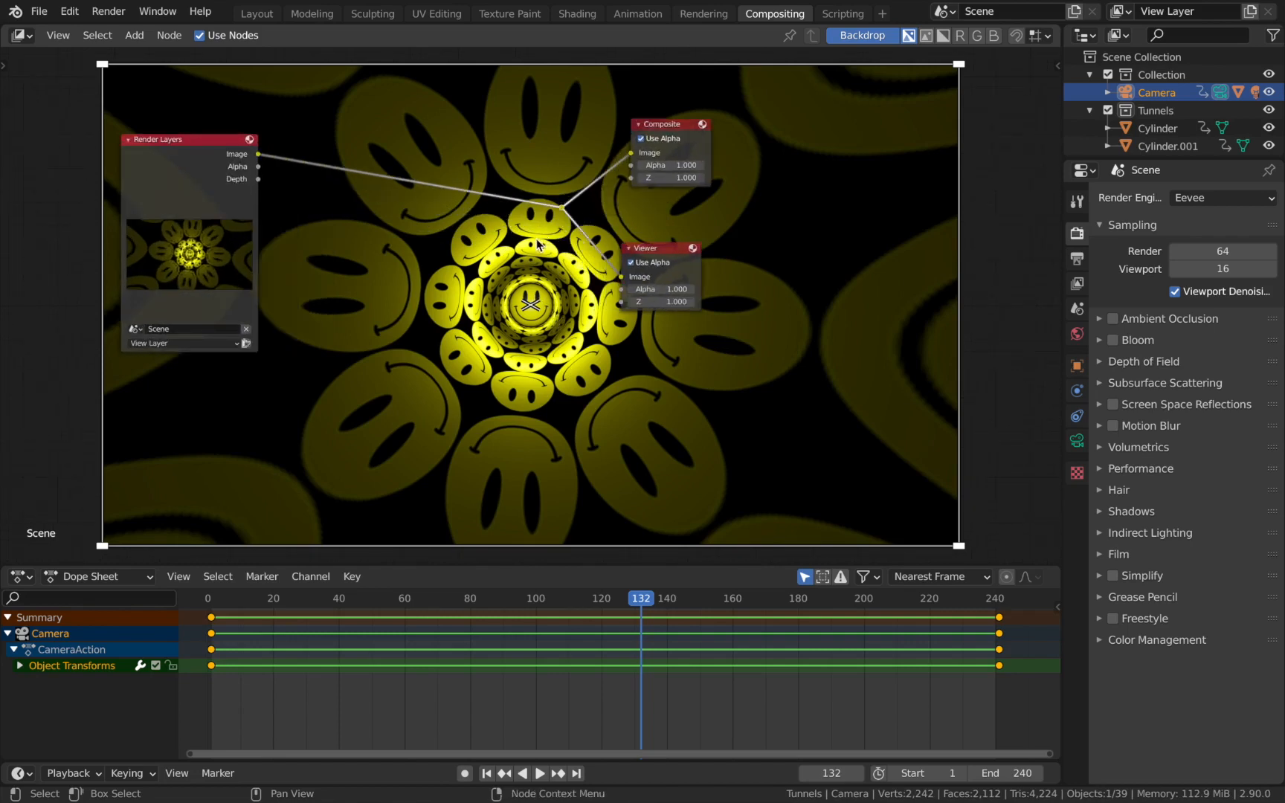
# Insert a Lens Distortion node on the link between Render Layers and the reroute point.
pyautogui.scroll(-1, 538, 244)
pyautogui.hotkey('shift', 'a')
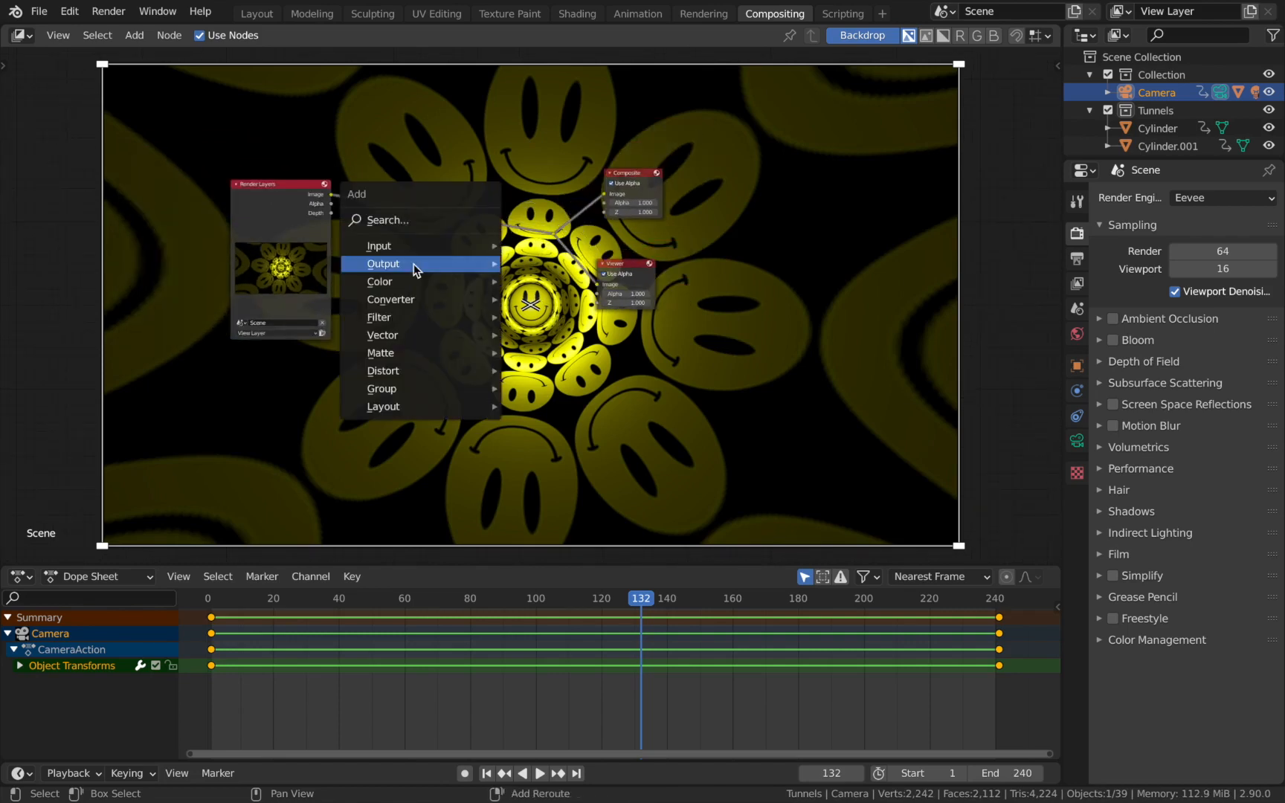
pyautogui.moveTo(429, 370)
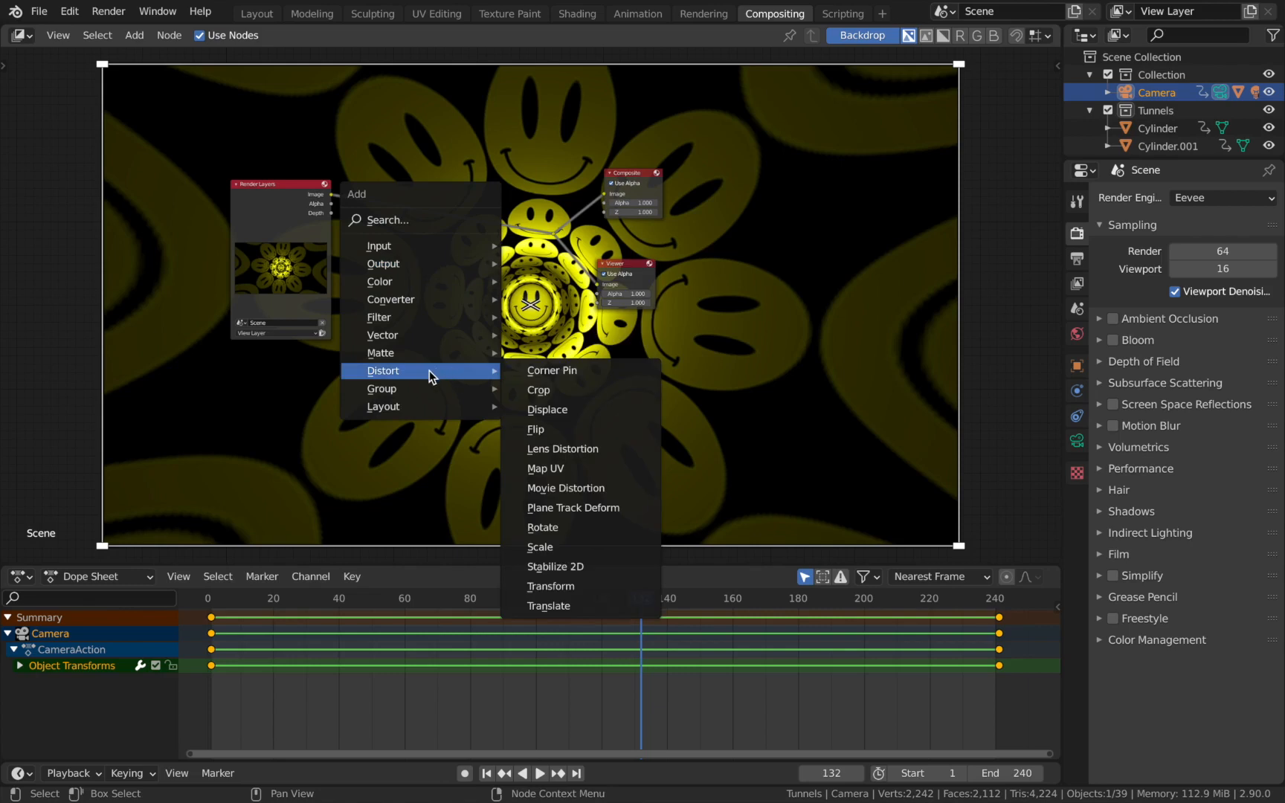
pyautogui.click(579, 450)
pyautogui.click(454, 195)
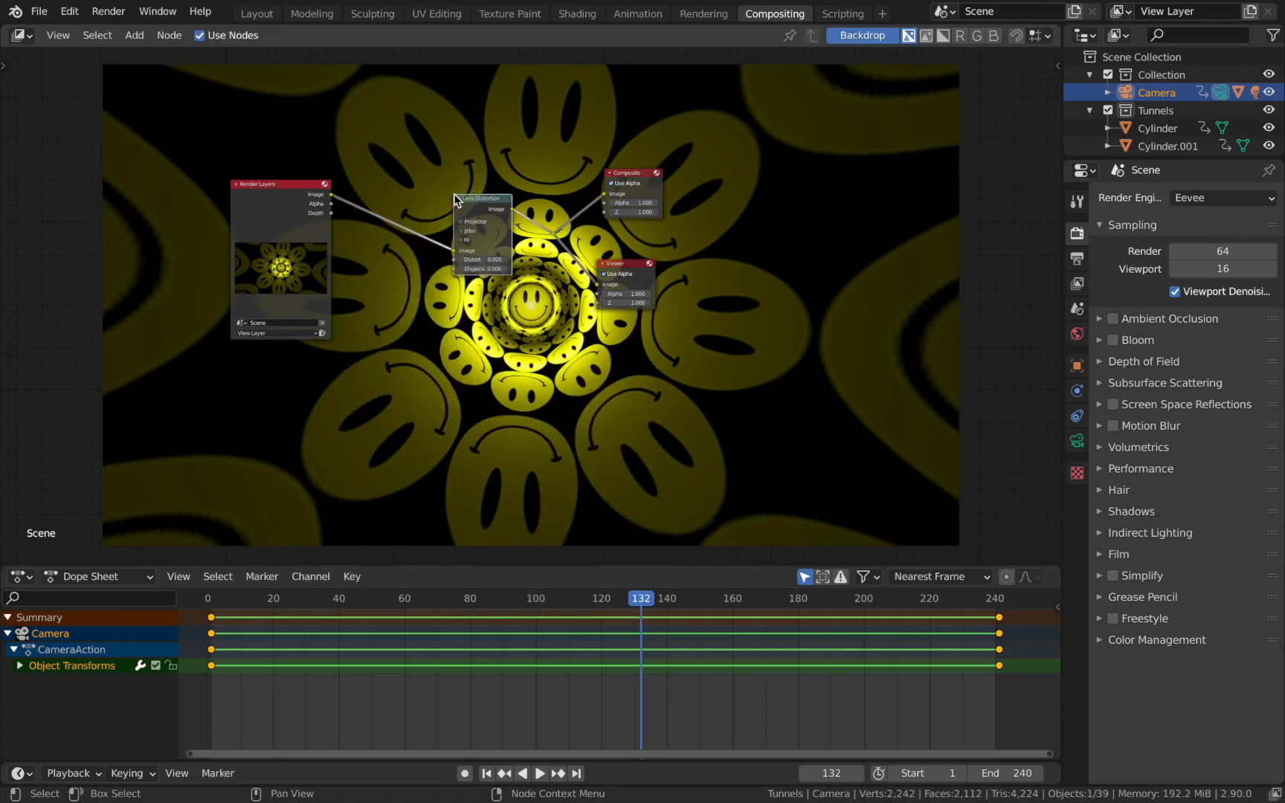
# Set the Lens Distortion node's Dispersion to 0.2 and check the colour fringing in the backdrop.
pyautogui.scroll(3, 489, 248)
pyautogui.click(488, 248)
pyautogui.click(489, 248)
pyautogui.scroll(-5, 546, 379)
pyautogui.scroll(-1, 546, 379)
pyautogui.scroll(2, 441, 350)
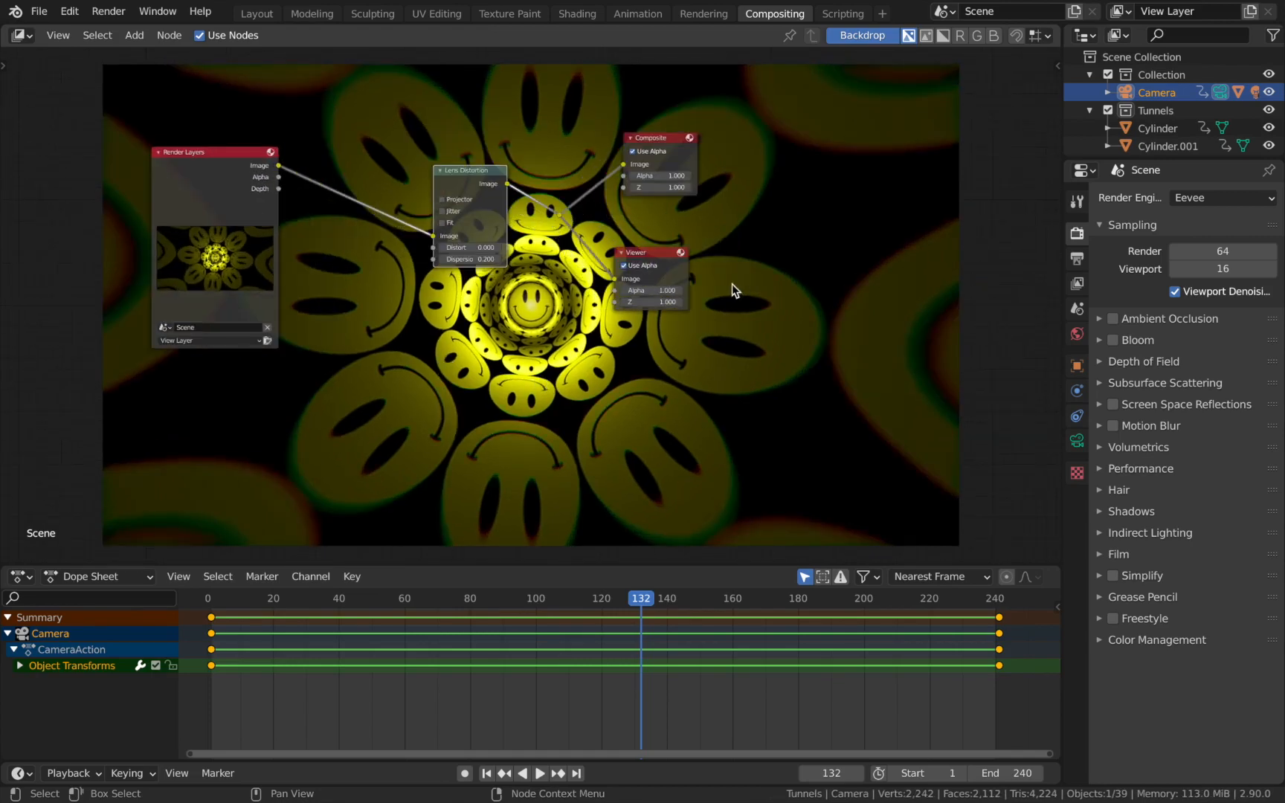
pyautogui.scroll(-2, 533, 376)
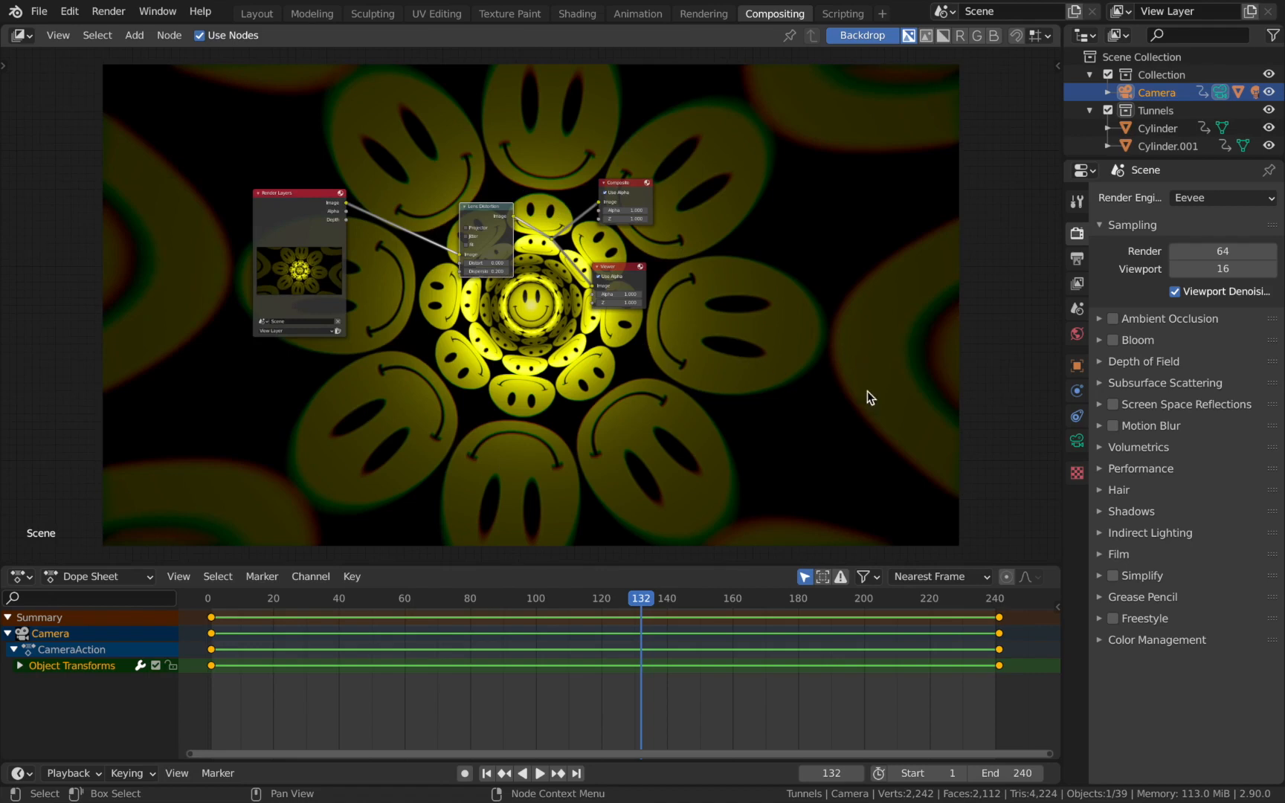
pyautogui.scroll(1, 722, 531)
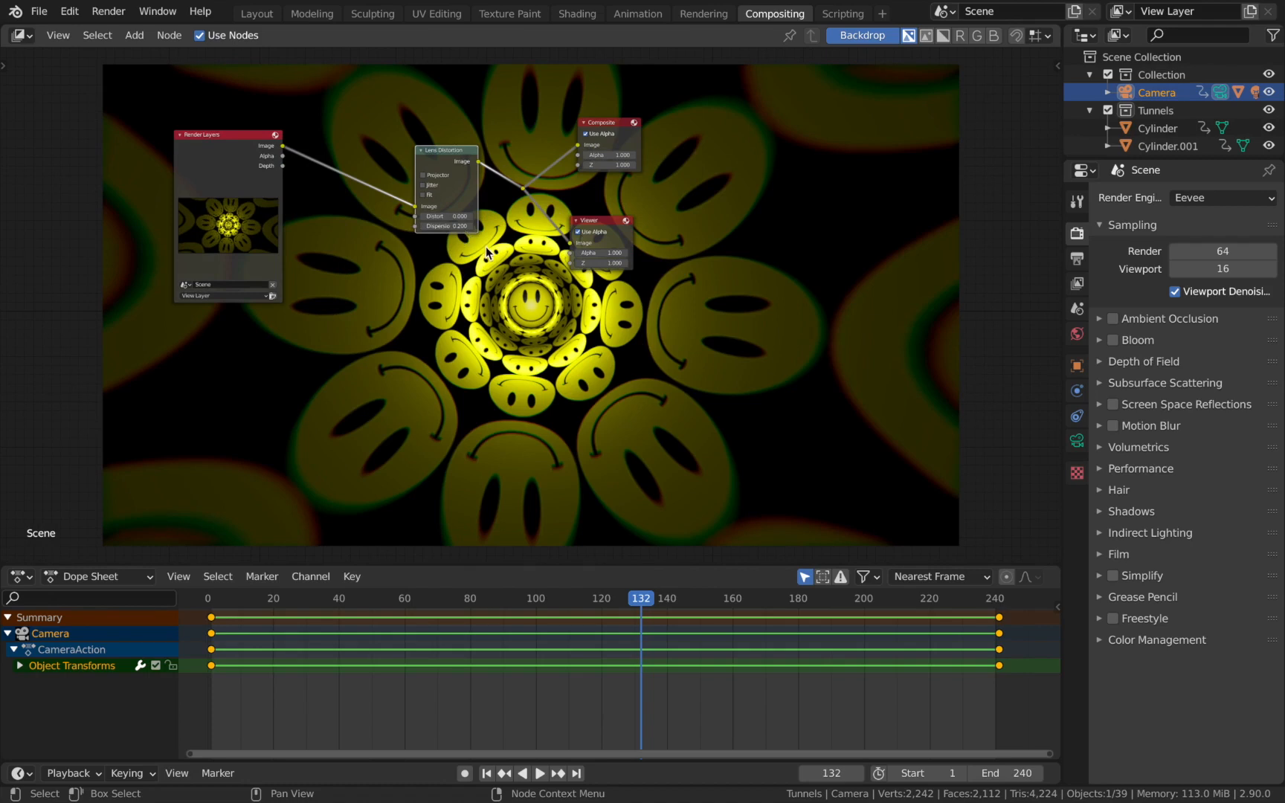
pyautogui.scroll(-2, 487, 253)
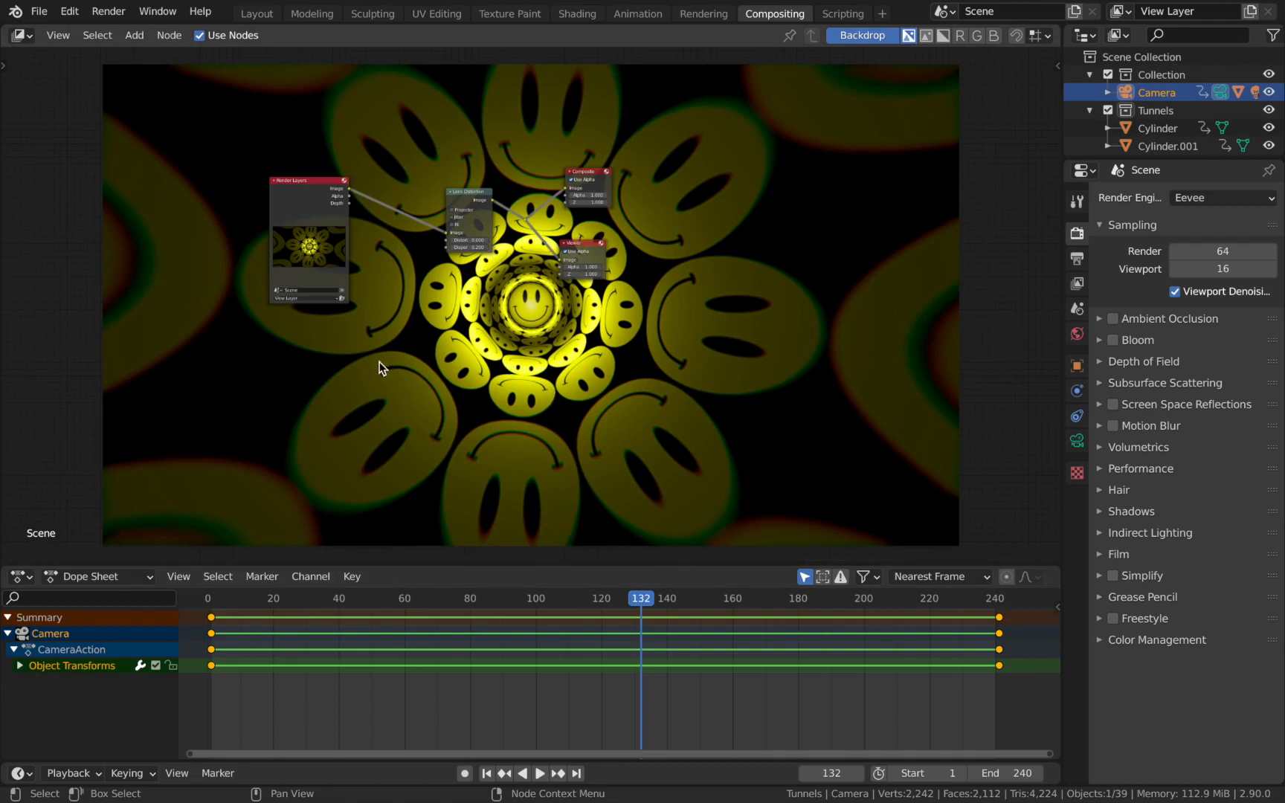
pyautogui.scroll(1, 662, 352)
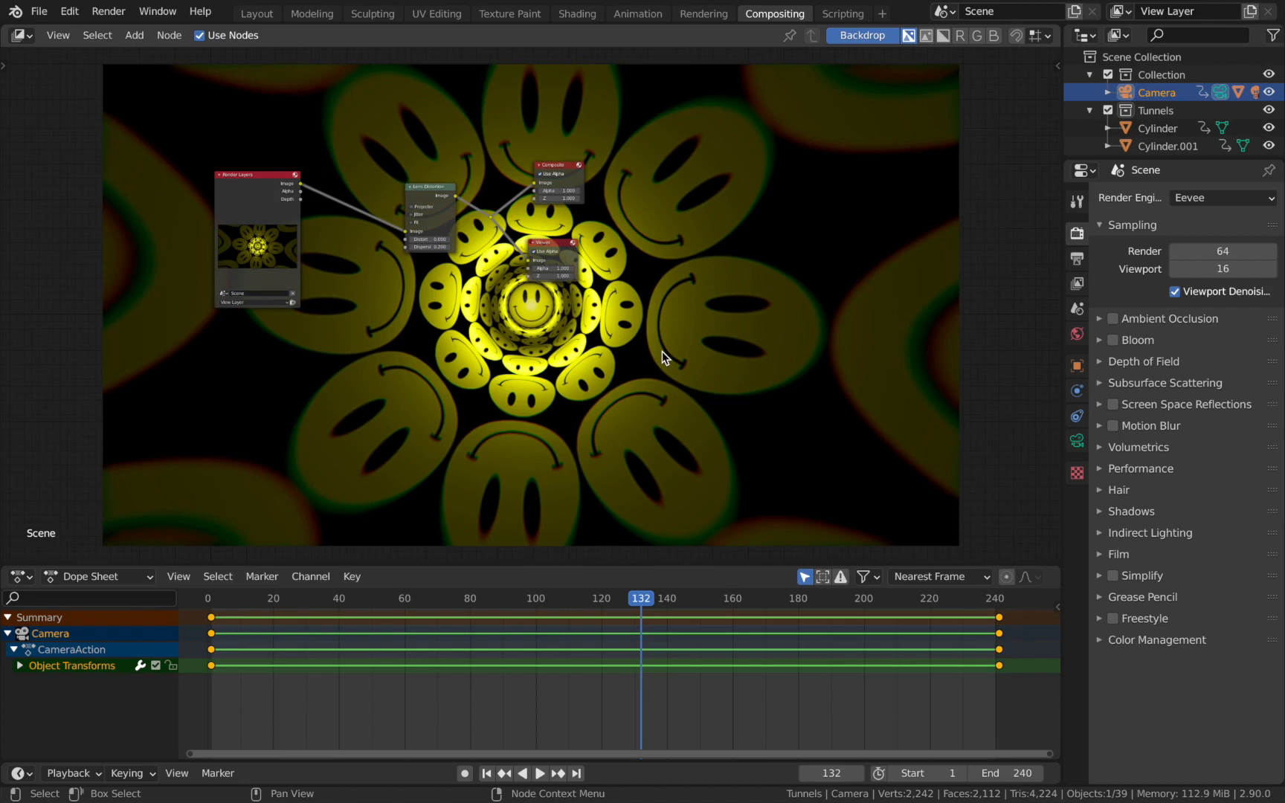
pyautogui.scroll(-1, 646, 281)
pyautogui.moveTo(662, 287); pyautogui.dragTo(637, 277, button='middle')
pyautogui.scroll(4, 573, 276)
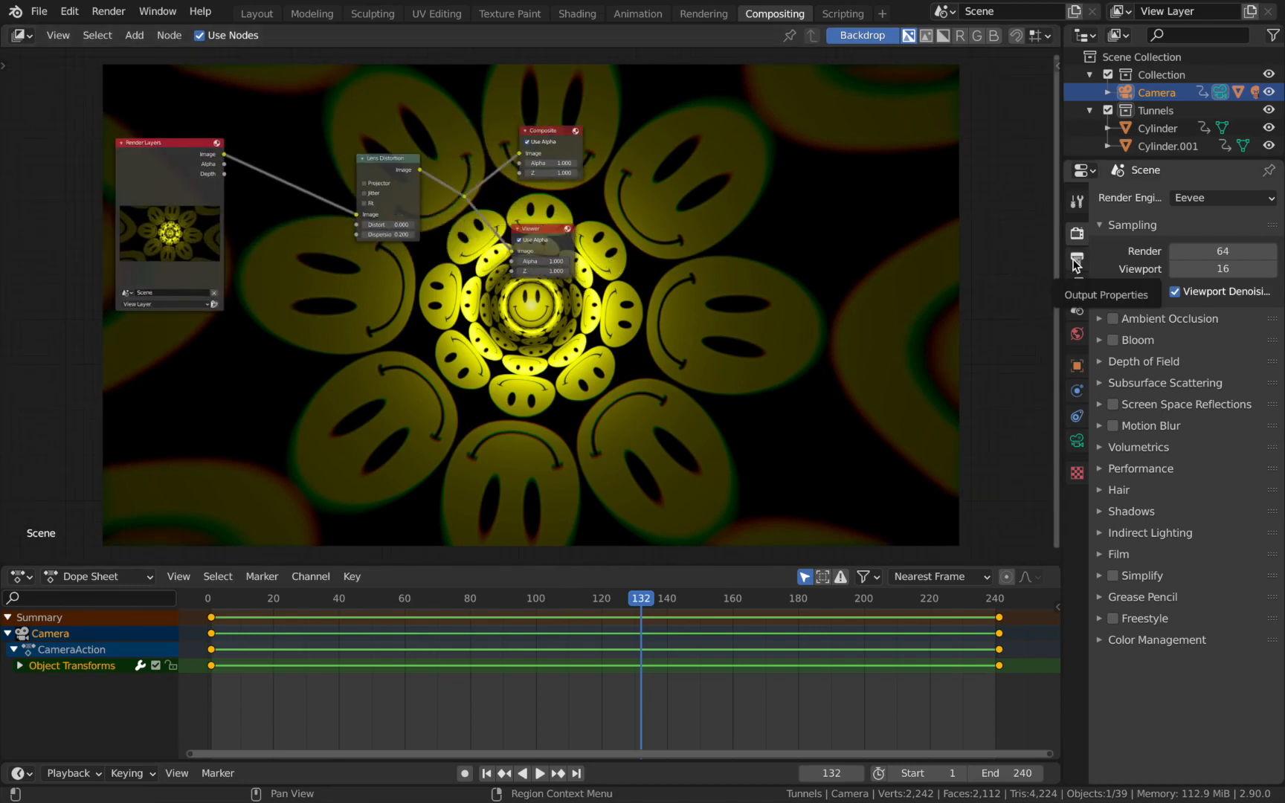
# Set the render output path to the file location ending in "Infinite Tunnel" and the file format to FFmpeg video.
pyautogui.click(1076, 261)
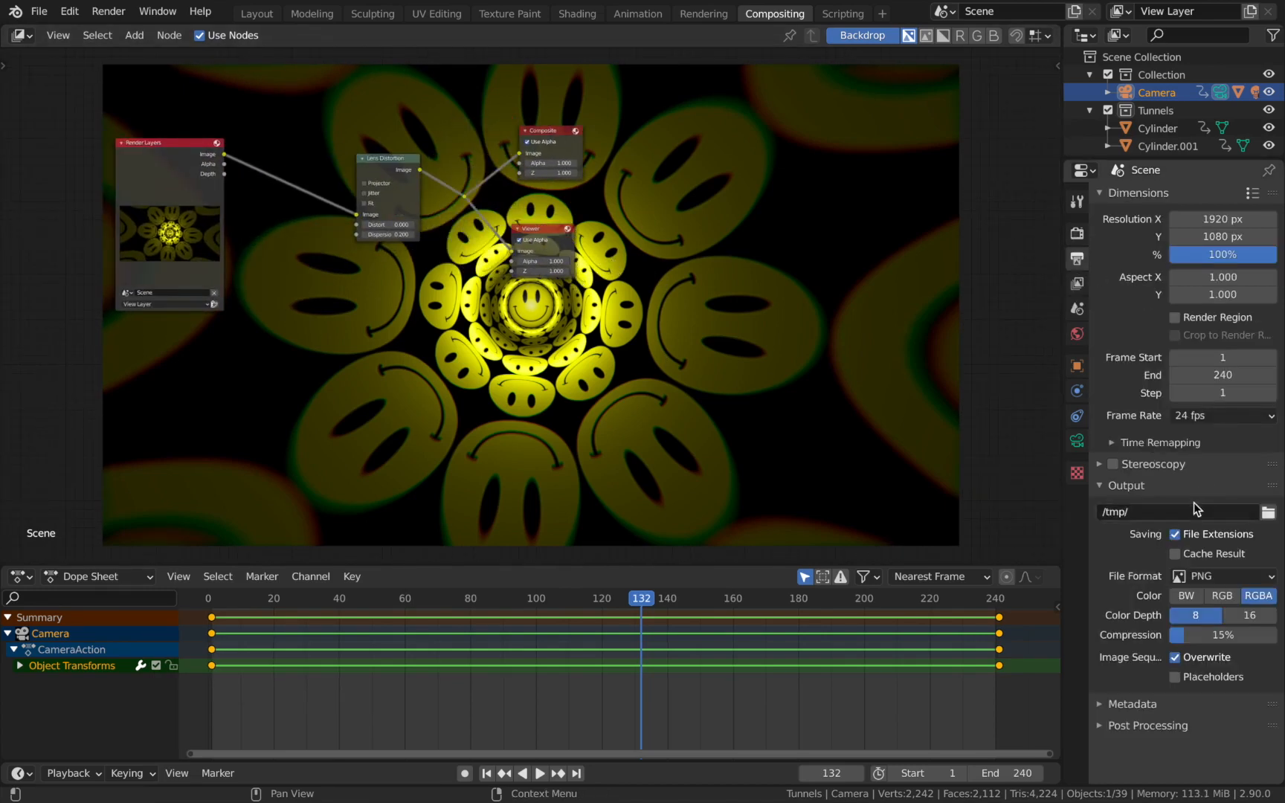
pyautogui.click(1268, 513)
pyautogui.click(1197, 576)
pyautogui.click(1199, 680)
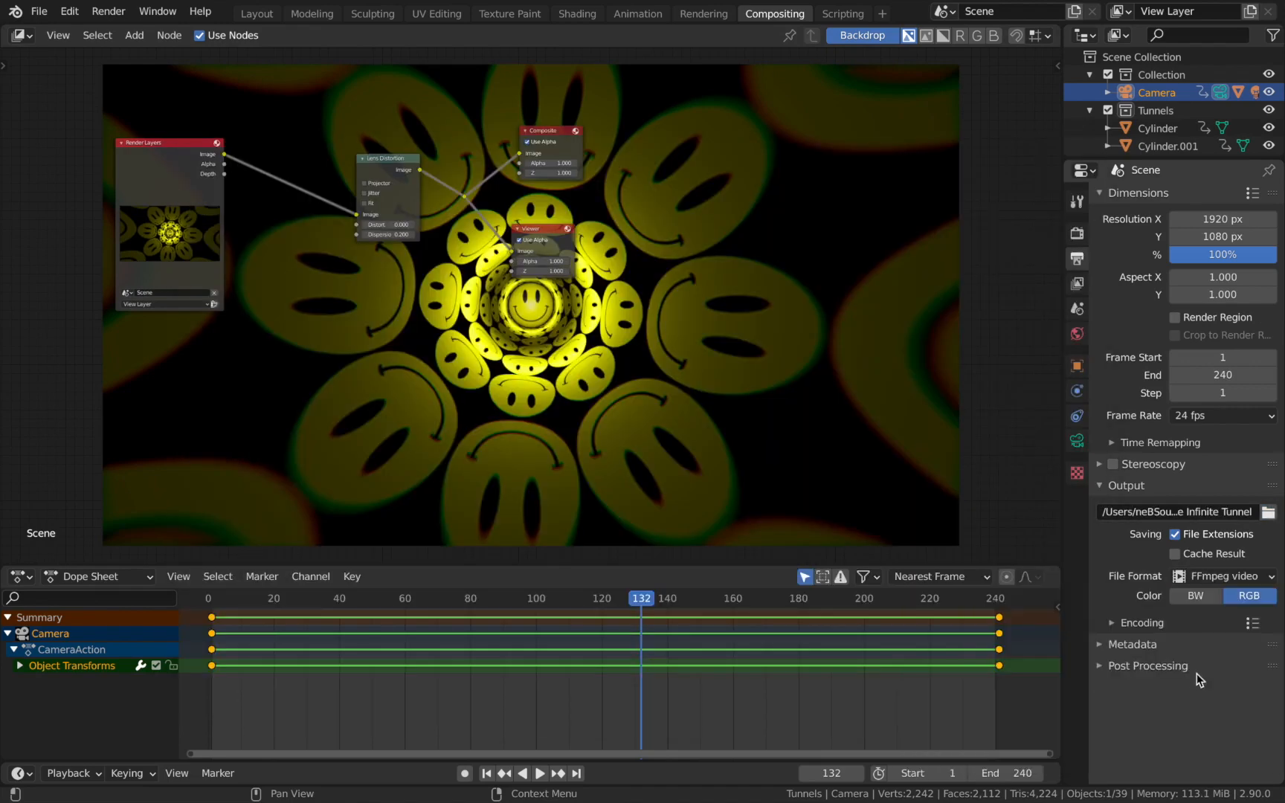
# Set the video encoding container to MPEG-4 and the output quality to Perceptually lossless.
pyautogui.click(1120, 628)
pyautogui.click(1215, 654)
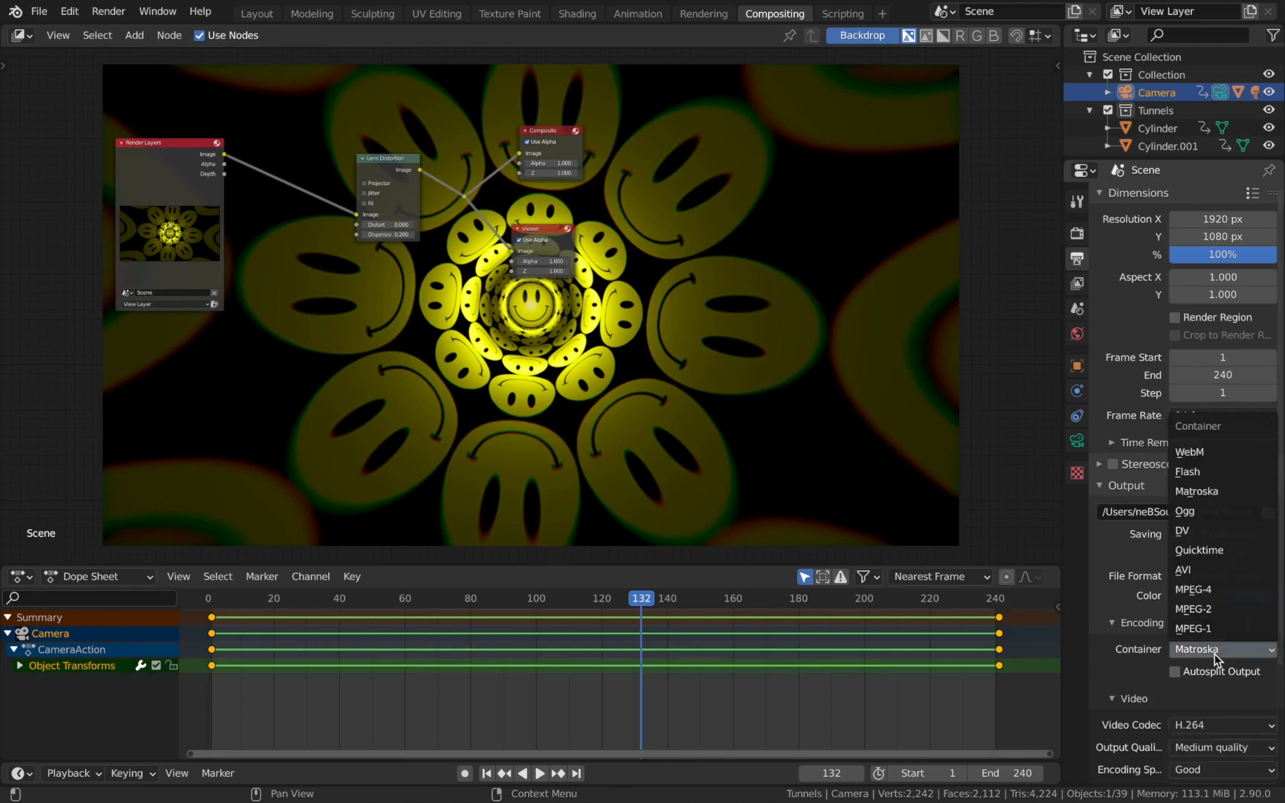
pyautogui.click(1209, 597)
pyautogui.scroll(-2, 1208, 599)
pyautogui.click(1220, 694)
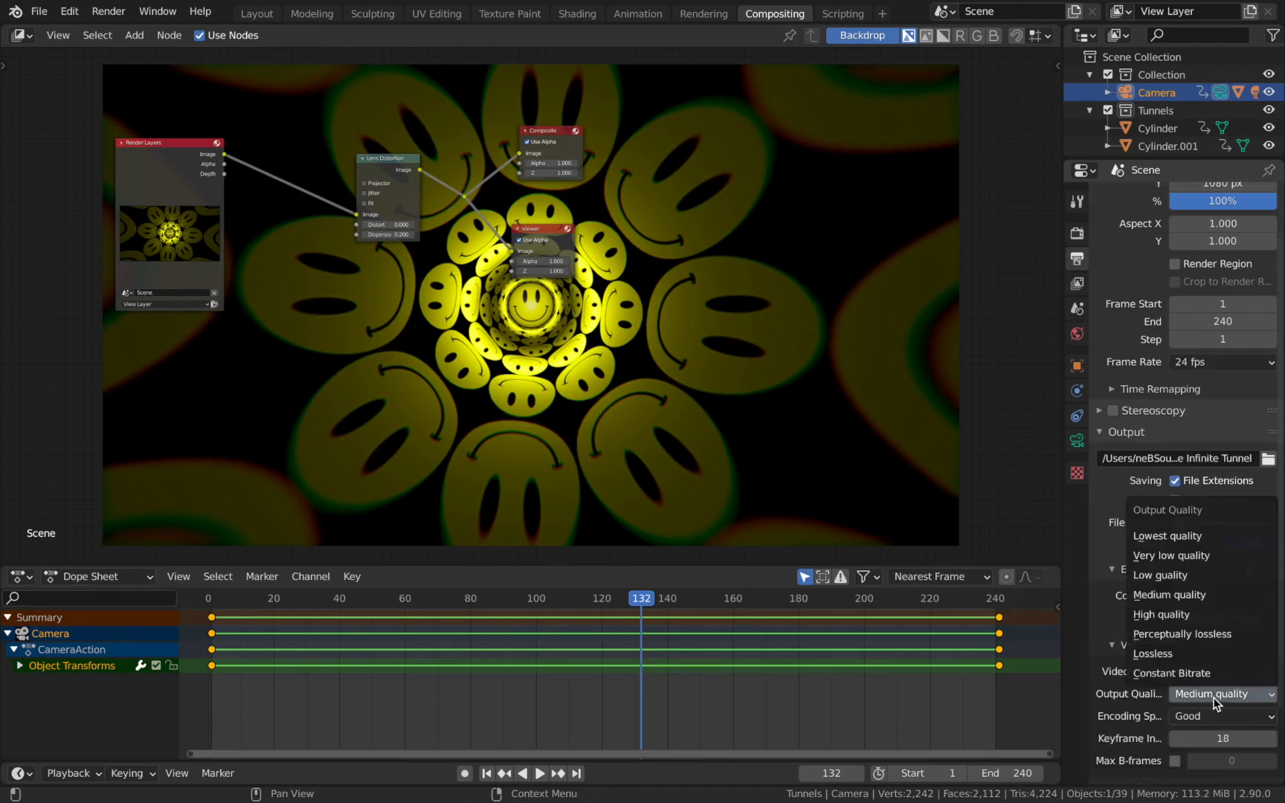
pyautogui.click(1194, 633)
pyautogui.scroll(-3, 1196, 641)
pyautogui.scroll(3, 1201, 643)
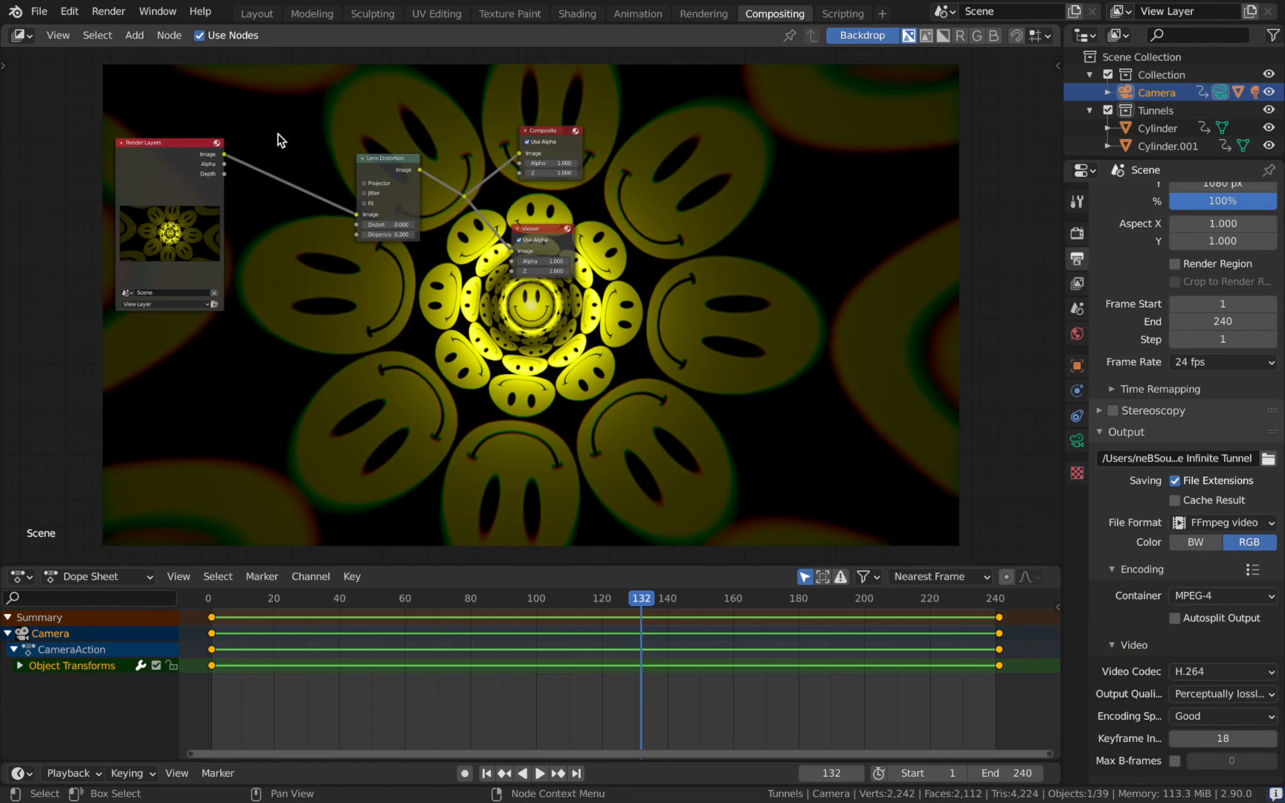
# Render the full animation with the configured output settings.
pyautogui.click(116, 13)
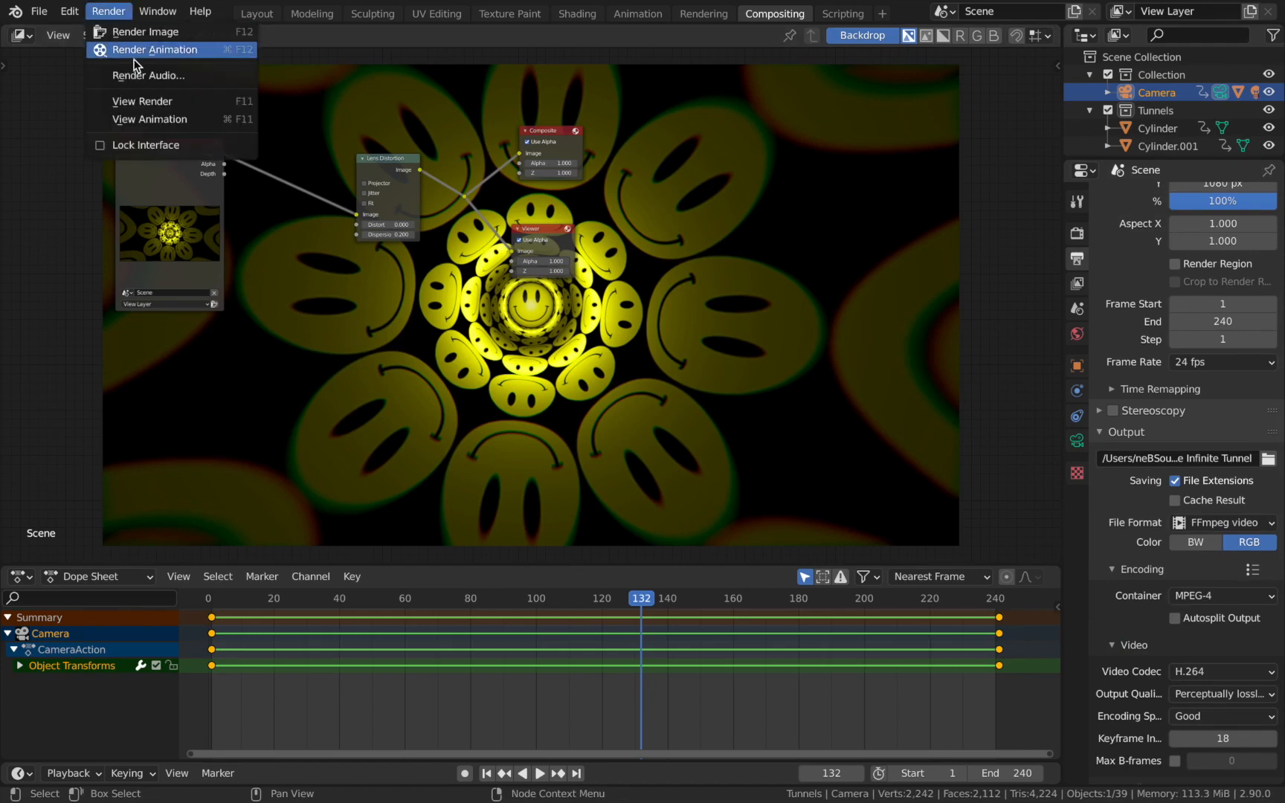